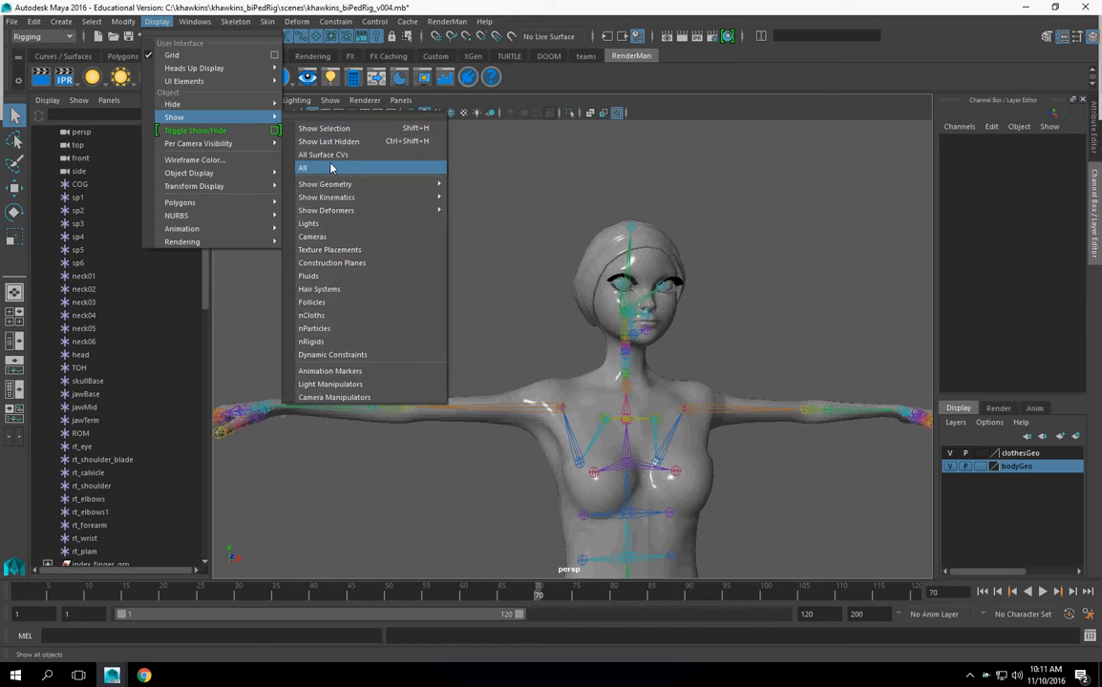
Step: Test the arm deformation by rotating the right shoulder joint about 28 degrees in Z, then the left shoulder, undoing each change
{"action": "left_click_drag", "start_coordinate": [577, 376], "coordinate": [524, 290], "text": "alt"}
{"action": "right_click_drag", "start_coordinate": [524, 290], "coordinate": [547, 346], "text": "alt"}
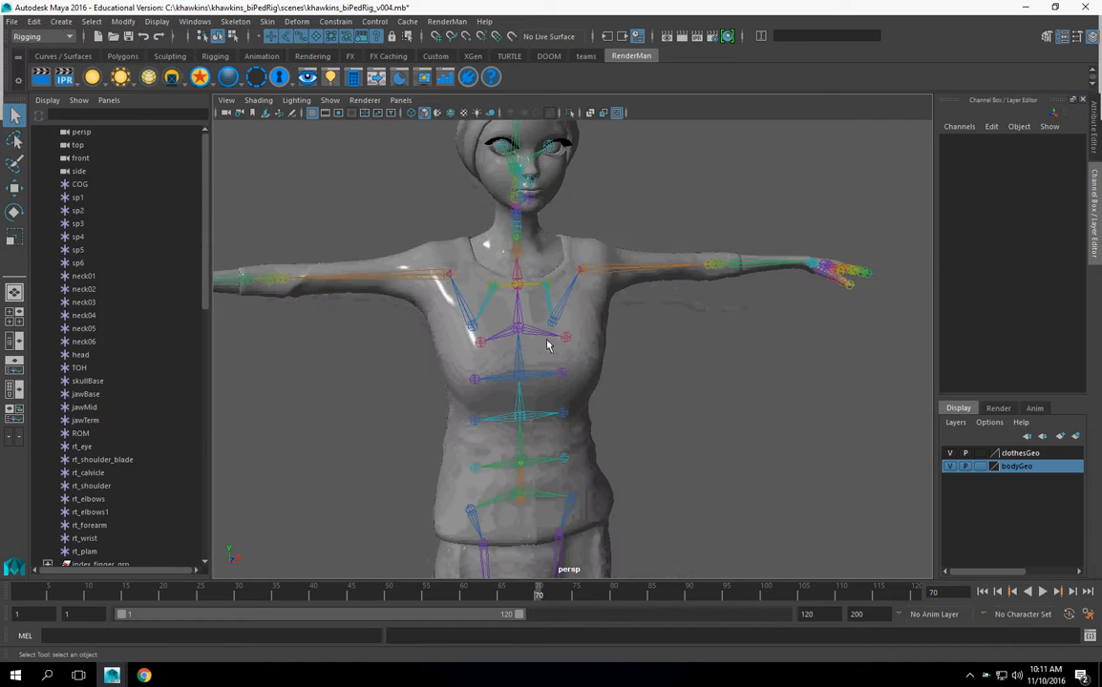
{"action": "left_click", "coordinate": [442, 283]}
{"action": "left_click_drag", "start_coordinate": [449, 286], "coordinate": [535, 381], "text": "alt"}
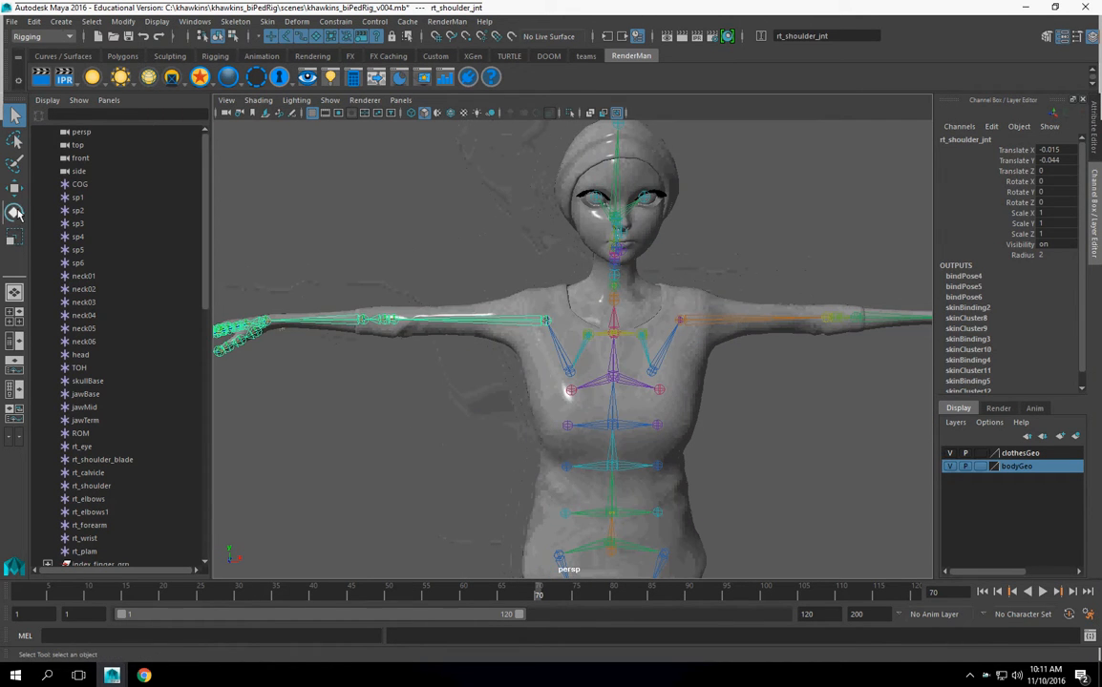
{"action": "left_click", "coordinate": [15, 212]}
{"action": "left_click_drag", "start_coordinate": [511, 272], "coordinate": [538, 260]}
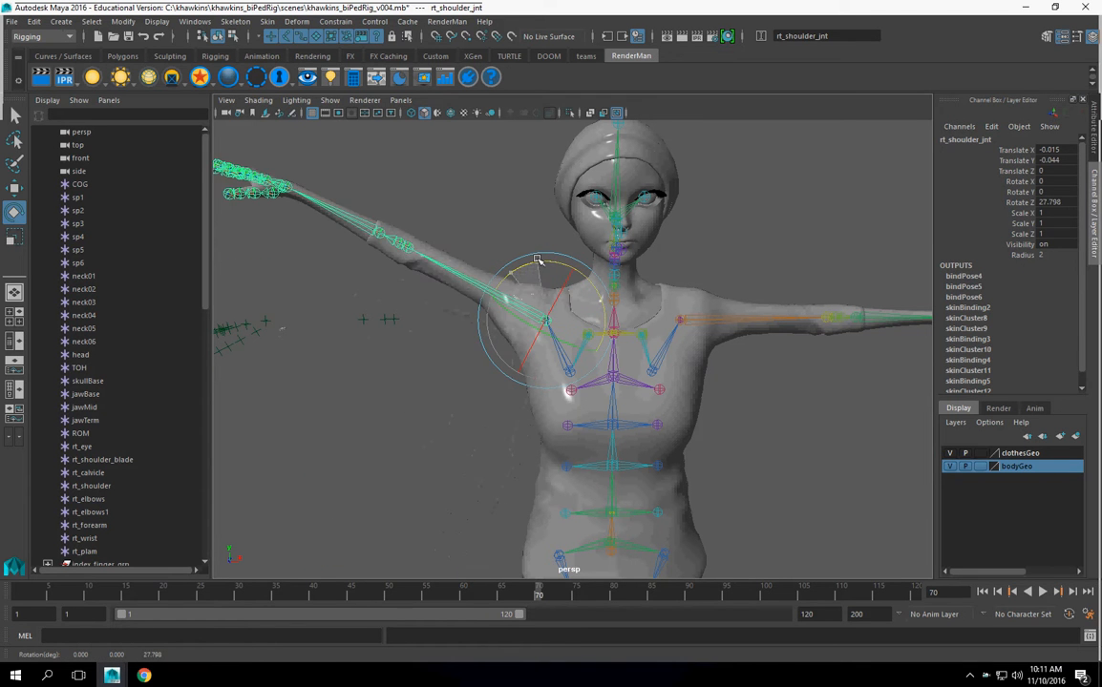
{"action": "key", "text": "ctrl+z"}
{"action": "left_click_drag", "start_coordinate": [563, 387], "coordinate": [659, 299], "text": "alt"}
{"action": "left_click", "coordinate": [659, 297]}
{"action": "key", "text": "ctrl+z"}
Step: Rotate the jaw base joint to about -38 degrees in Z to test the mouth opening
{"action": "middle_click_drag", "start_coordinate": [588, 327], "coordinate": [641, 432], "text": "alt"}
{"action": "left_click_drag", "start_coordinate": [640, 432], "coordinate": [504, 414], "text": "alt"}
{"action": "right_click_drag", "start_coordinate": [504, 413], "coordinate": [735, 474], "text": "alt"}
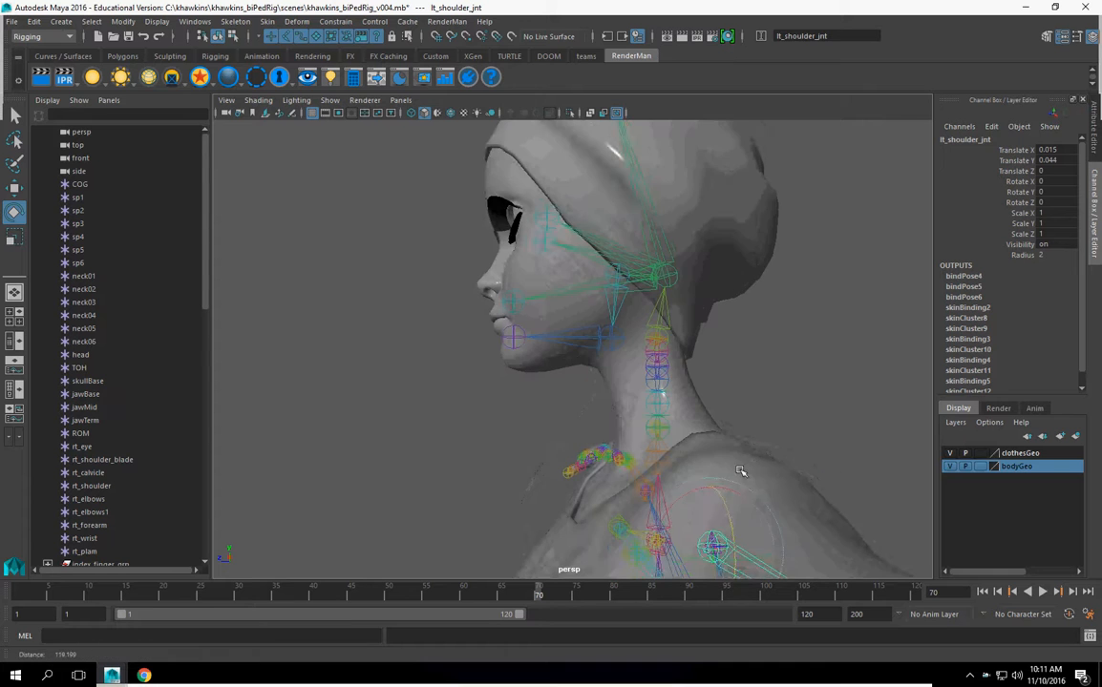
{"action": "middle_click_drag", "start_coordinate": [735, 474], "coordinate": [619, 316], "text": "alt"}
{"action": "left_click", "coordinate": [619, 310]}
{"action": "scroll", "coordinate": [620, 281], "scroll_direction": "up", "scroll_amount": 4}
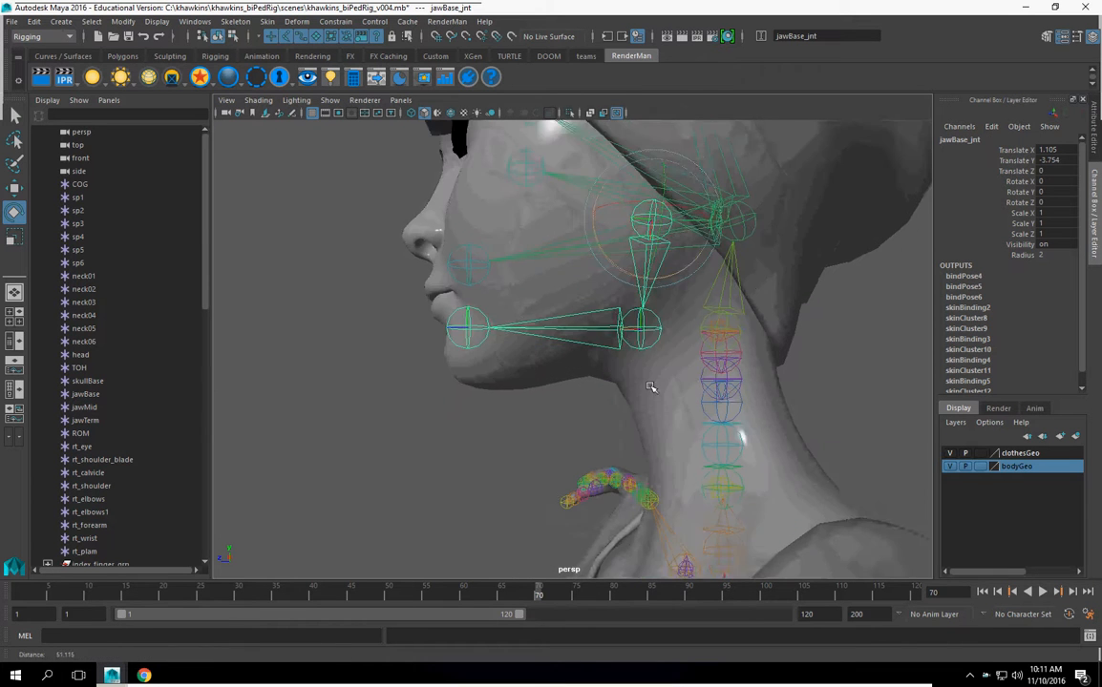
{"action": "left_click_drag", "start_coordinate": [614, 252], "coordinate": [627, 272]}
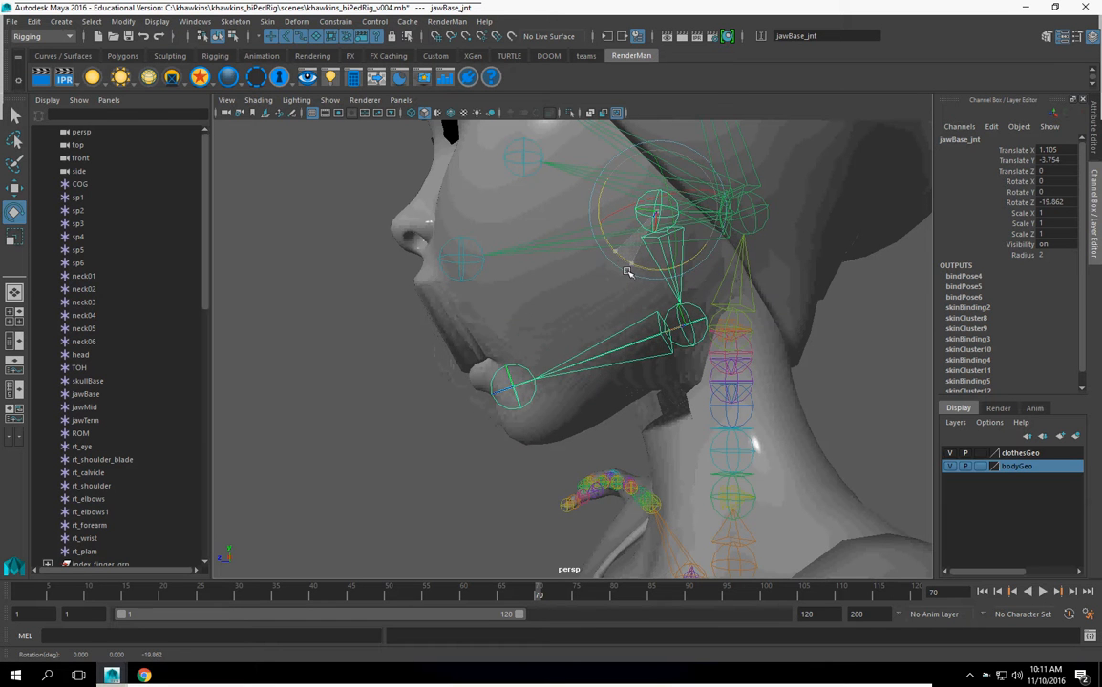
{"action": "scroll", "coordinate": [706, 302], "scroll_direction": "down", "scroll_amount": 4}
{"action": "left_click_drag", "start_coordinate": [706, 303], "coordinate": [510, 394], "text": "alt"}
{"action": "scroll", "coordinate": [657, 347], "scroll_direction": "up", "scroll_amount": 5}
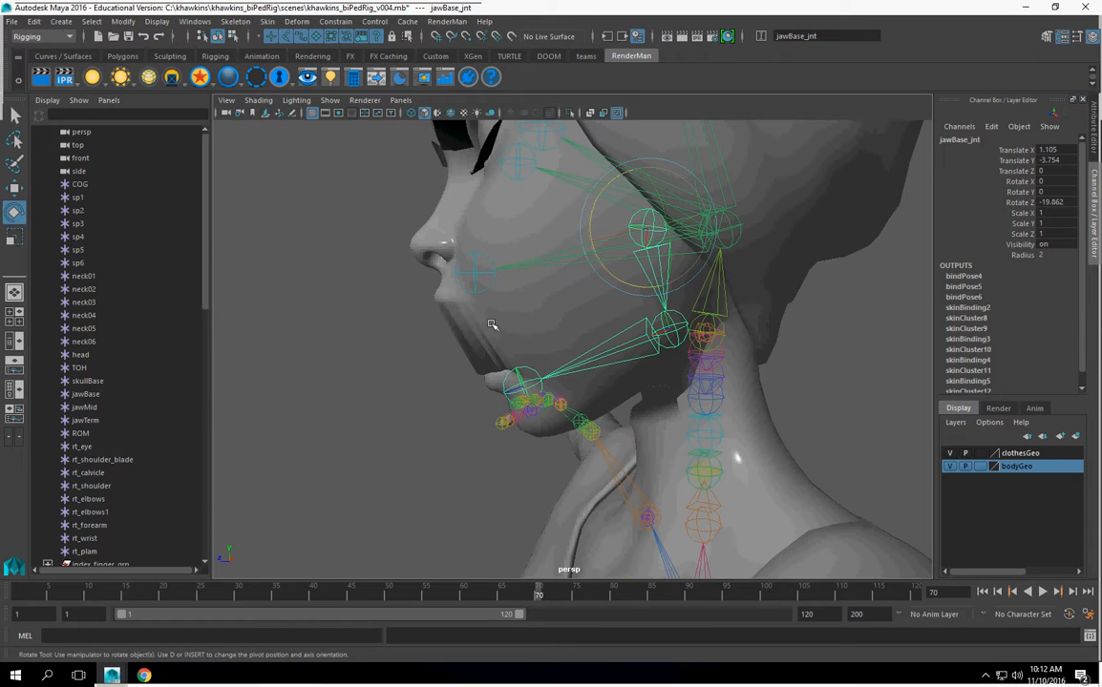
{"action": "left_click_drag", "start_coordinate": [533, 289], "coordinate": [609, 350], "text": "alt"}
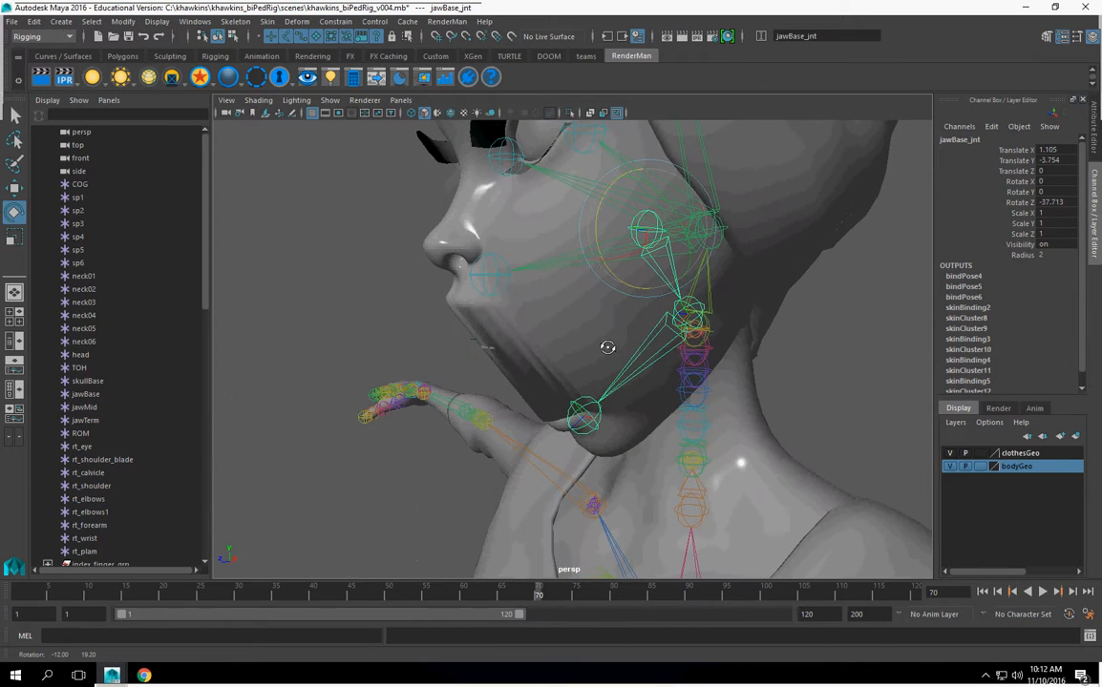
Step: Start the Paint Skin Weights tool on the body mesh with its tool settings open
{"action": "left_click", "coordinate": [564, 325]}
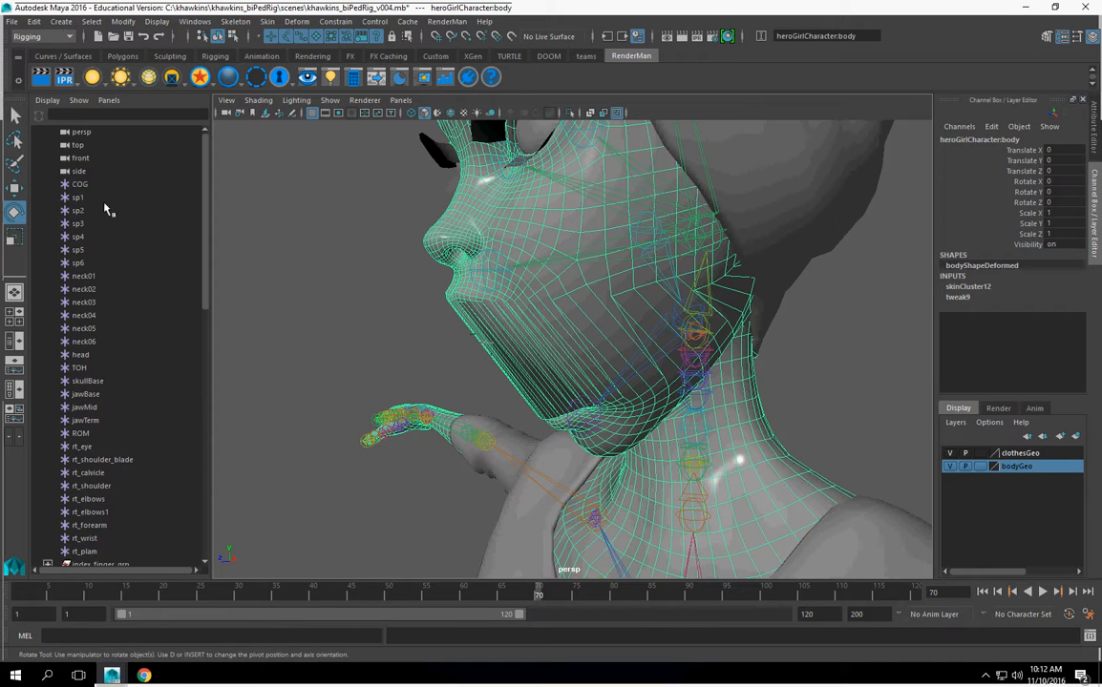
{"action": "key", "text": "space"}
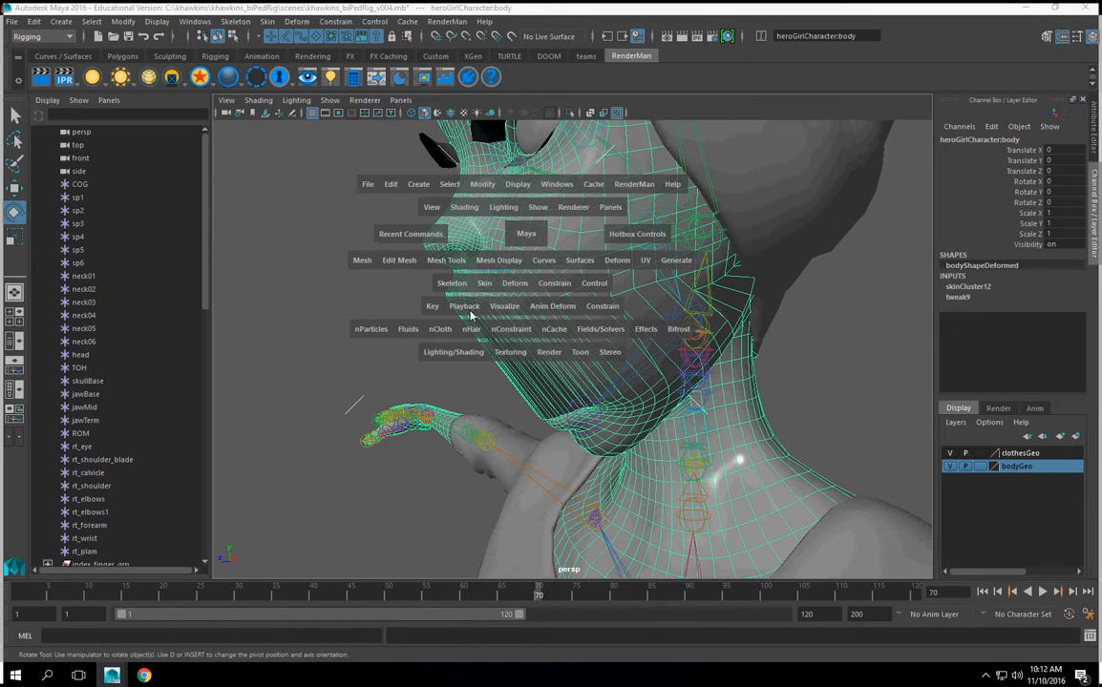
{"action": "left_click", "coordinate": [484, 286]}
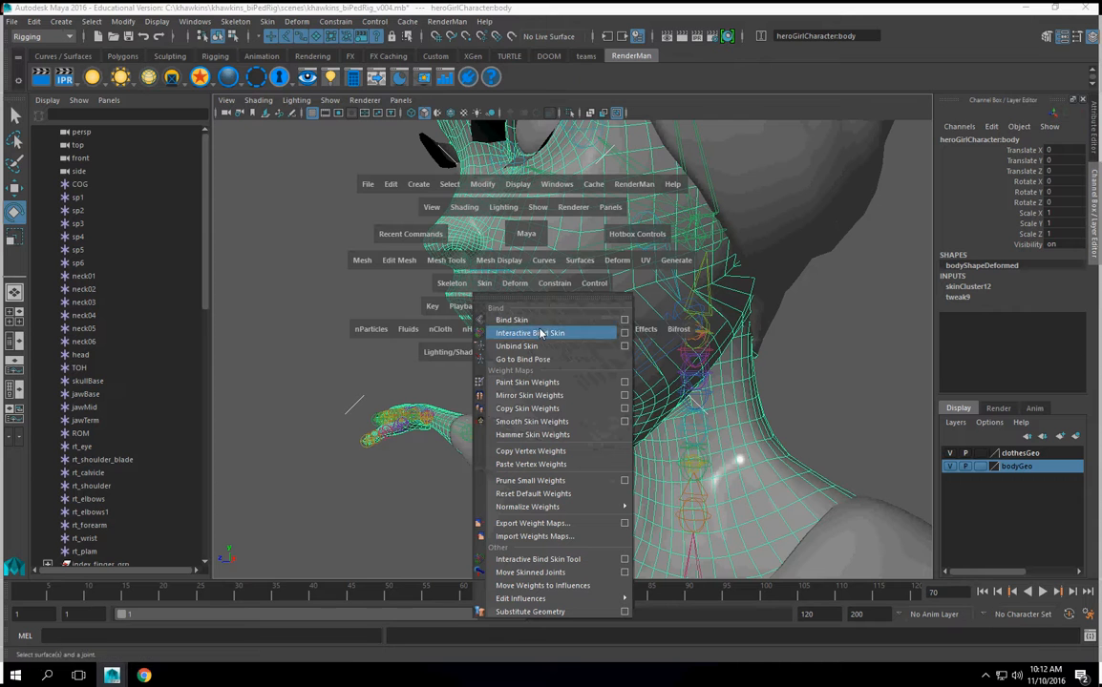
{"action": "left_click", "coordinate": [624, 384]}
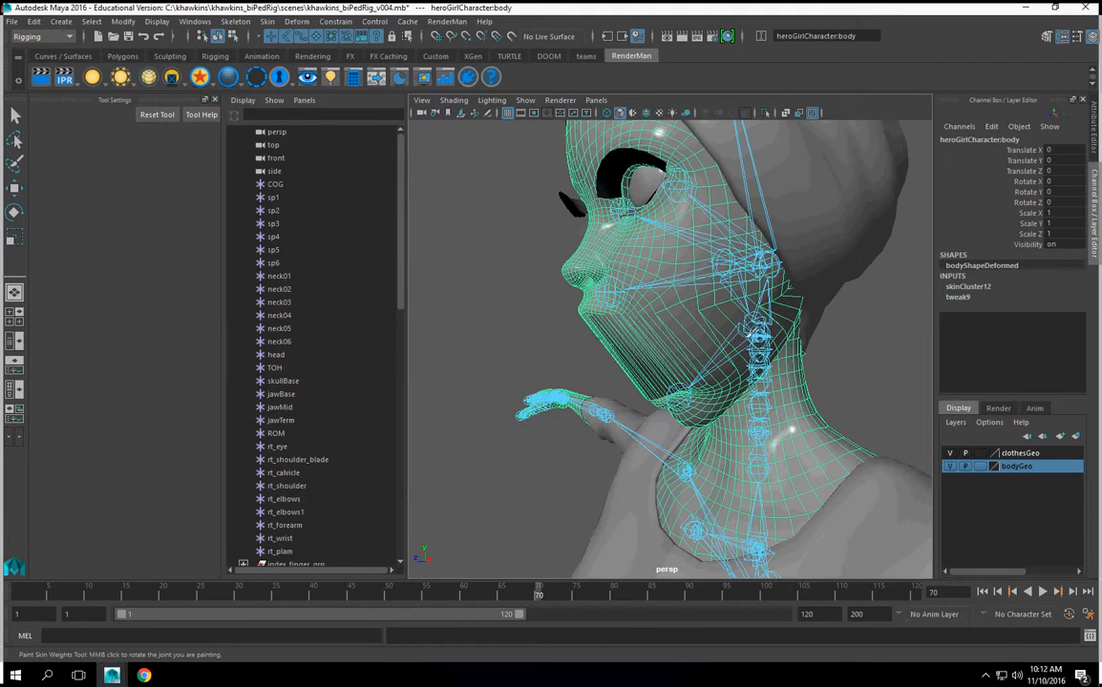
Step: Choose the joint at the upper lip as the influence for weight painting
{"action": "left_click_drag", "start_coordinate": [658, 315], "coordinate": [764, 327], "text": "alt"}
{"action": "middle_click_drag", "start_coordinate": [620, 311], "coordinate": [620, 373], "text": "alt"}
{"action": "right_click_drag", "start_coordinate": [592, 368], "coordinate": [634, 364], "text": "alt"}
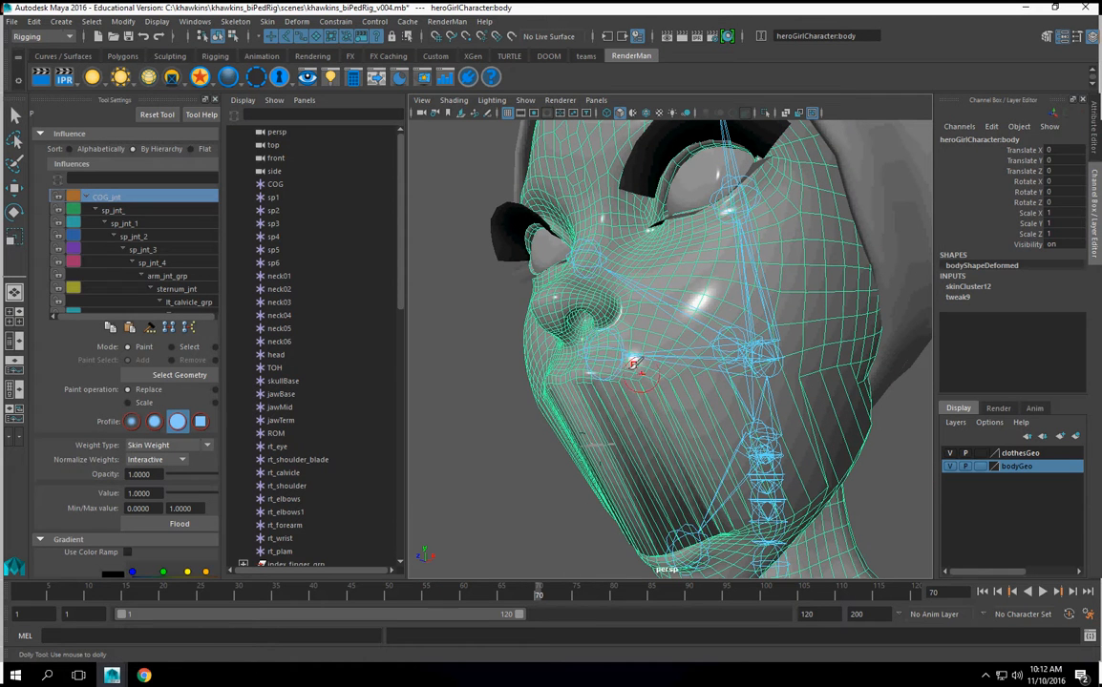
{"action": "right_click", "coordinate": [606, 353]}
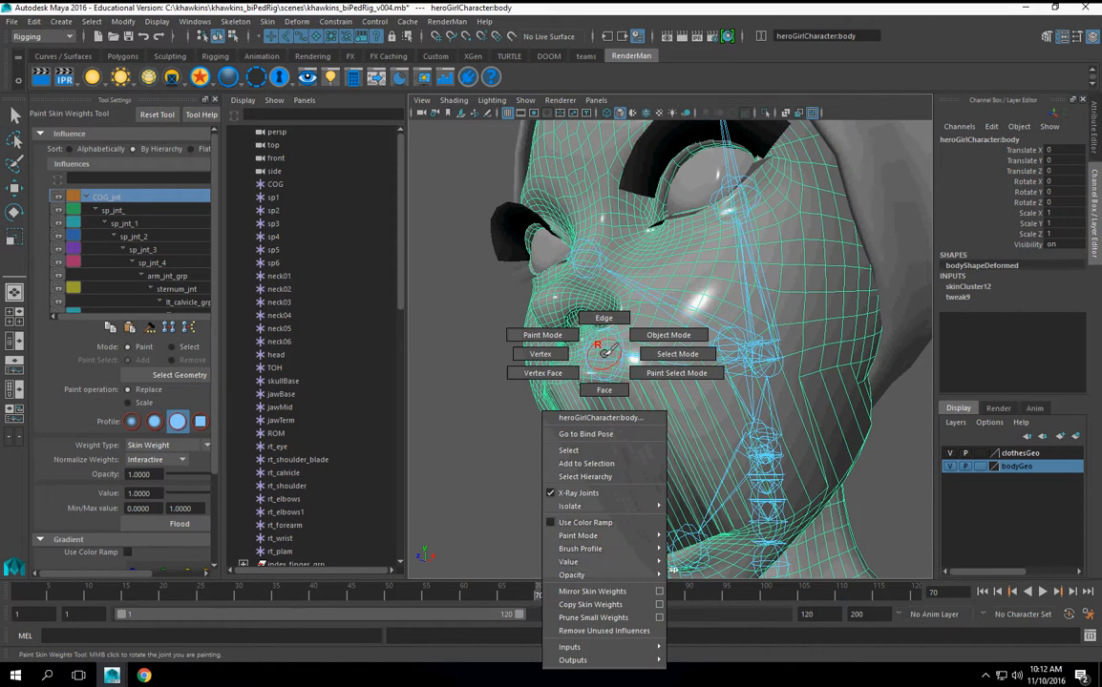
{"action": "right_click_drag", "start_coordinate": [619, 339], "coordinate": [628, 301]}
{"action": "left_click_drag", "start_coordinate": [622, 339], "coordinate": [657, 442], "text": "alt"}
Step: Try the Legacy Default Viewport renderer, then set the view to Viewport 2.0
{"action": "left_click", "coordinate": [561, 100]}
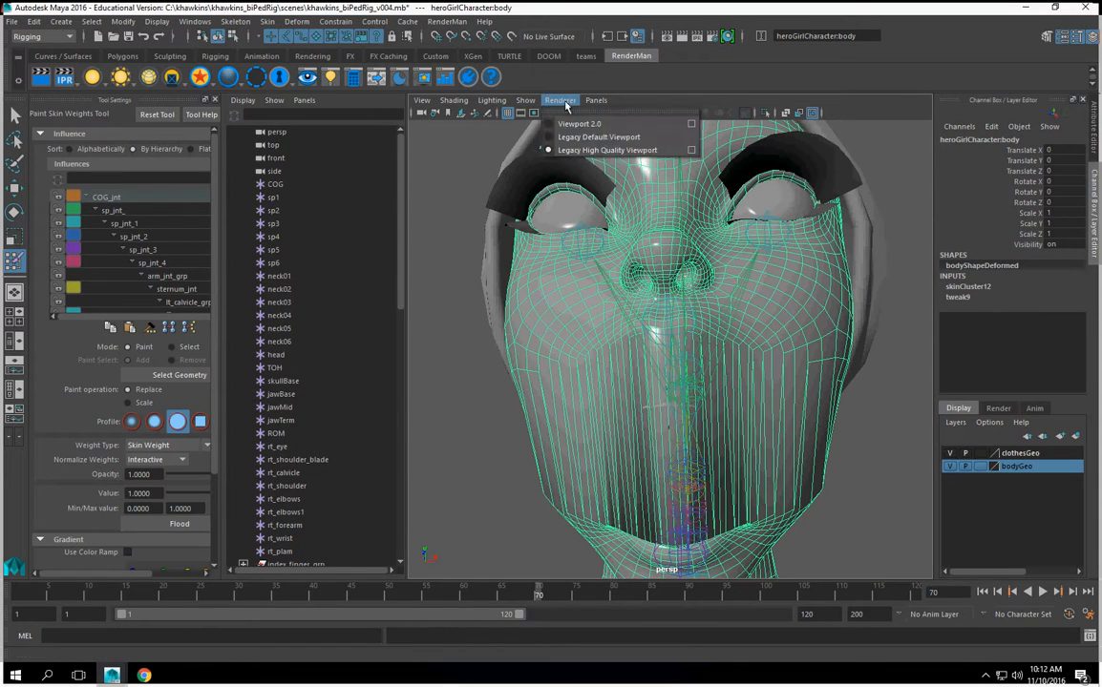
{"action": "left_click", "coordinate": [587, 133]}
{"action": "left_click_drag", "start_coordinate": [592, 141], "coordinate": [662, 401], "text": "alt"}
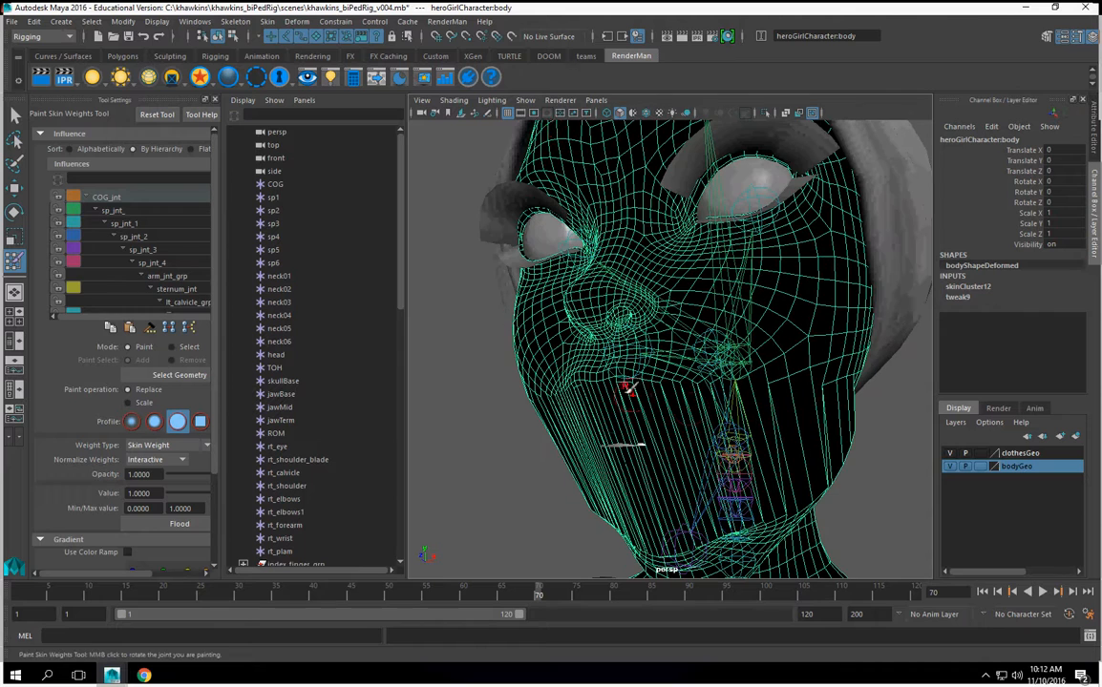
{"action": "left_click", "coordinate": [563, 100]}
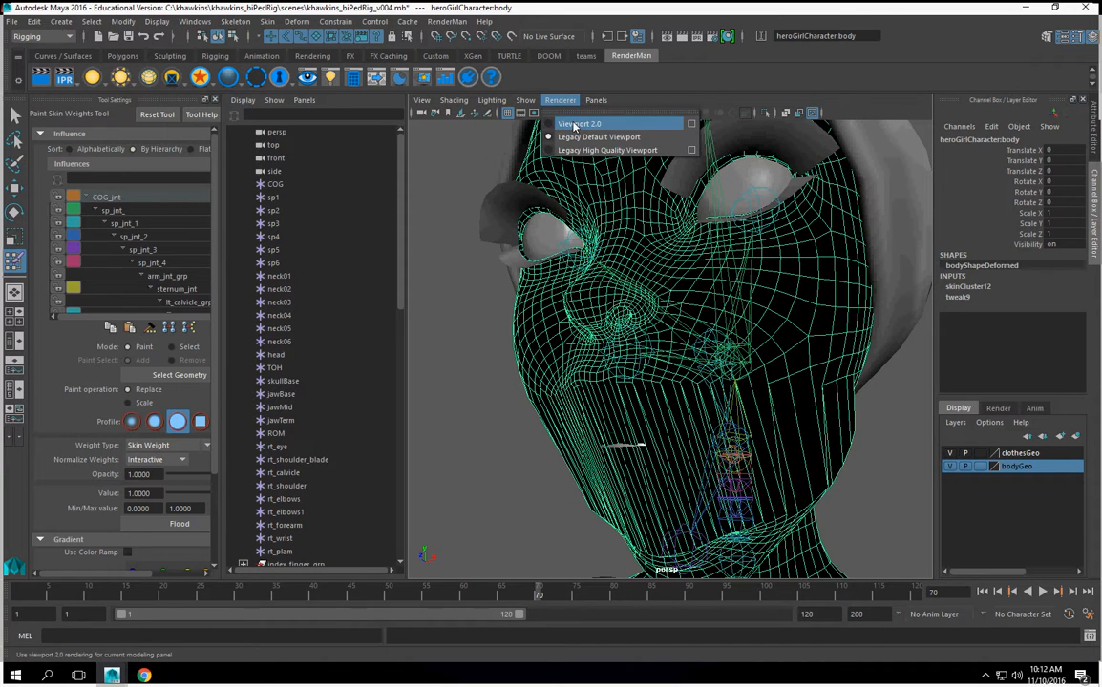
{"action": "left_click", "coordinate": [576, 124]}
Step: Paint the upper-lip joint's weights with Replace at value 1.0 across the upper part of the stretched mouth area
{"action": "left_click_drag", "start_coordinate": [706, 352], "coordinate": [589, 361], "text": "alt"}
{"action": "right_click_drag", "start_coordinate": [588, 361], "coordinate": [589, 324]}
{"action": "middle_click_drag", "start_coordinate": [647, 413], "coordinate": [670, 328], "text": "alt"}
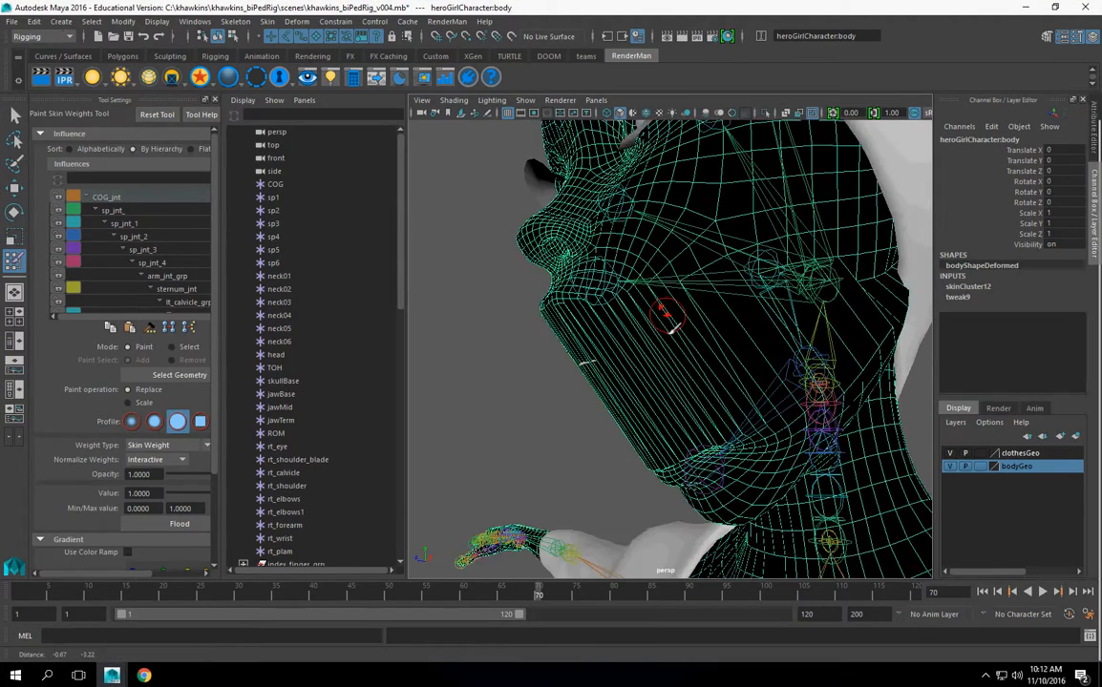
{"action": "left_click_drag", "start_coordinate": [670, 327], "coordinate": [697, 360], "text": "alt"}
{"action": "scroll", "coordinate": [724, 363], "scroll_direction": "down", "scroll_amount": 4}
{"action": "mouse_move", "coordinate": [829, 400]}
{"action": "left_mouse_down", "text": "alt"}
{"action": "mouse_move", "coordinate": [733, 420]}
{"action": "mouse_move", "coordinate": [812, 414]}
{"action": "left_mouse_up", "text": "alt"}
{"action": "right_click_drag", "start_coordinate": [711, 410], "coordinate": [851, 427], "text": "alt"}
{"action": "mouse_move", "coordinate": [654, 377]}
{"action": "left_mouse_down", "text": "alt"}
{"action": "mouse_move", "coordinate": [619, 283]}
{"action": "mouse_move", "coordinate": [561, 256]}
{"action": "mouse_move", "coordinate": [547, 267]}
{"action": "mouse_move", "coordinate": [675, 271]}
{"action": "mouse_move", "coordinate": [603, 264]}
{"action": "mouse_move", "coordinate": [745, 244]}
{"action": "mouse_move", "coordinate": [703, 233]}
{"action": "mouse_move", "coordinate": [515, 257]}
{"action": "mouse_move", "coordinate": [552, 290]}
{"action": "left_mouse_up", "text": "alt"}
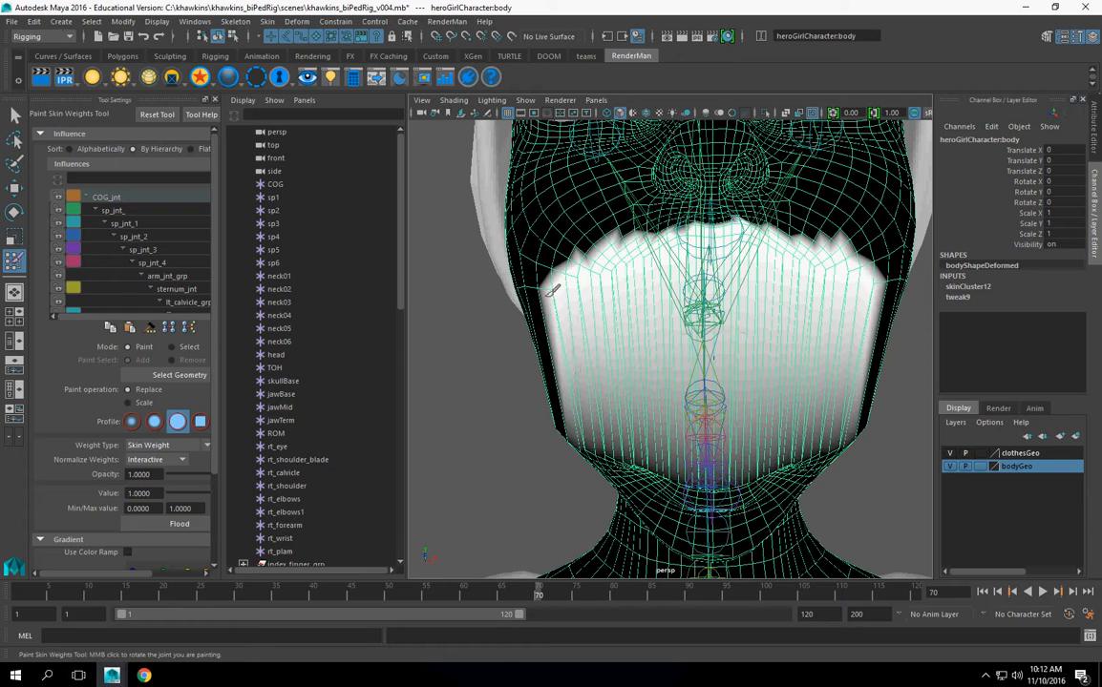
Step: Extend the full-weight painting down the stretched mouth strips to their lower edge along the jaw
{"action": "left_click_drag", "start_coordinate": [669, 322], "coordinate": [622, 325], "text": "alt"}
{"action": "mouse_move", "coordinate": [596, 412]}
{"action": "left_mouse_down"}
{"action": "mouse_move", "coordinate": [621, 396]}
{"action": "mouse_move", "coordinate": [730, 439]}
{"action": "left_mouse_up"}
{"action": "mouse_move", "coordinate": [660, 430]}
{"action": "left_mouse_down"}
{"action": "mouse_move", "coordinate": [651, 406]}
{"action": "mouse_move", "coordinate": [794, 449]}
{"action": "left_mouse_up"}
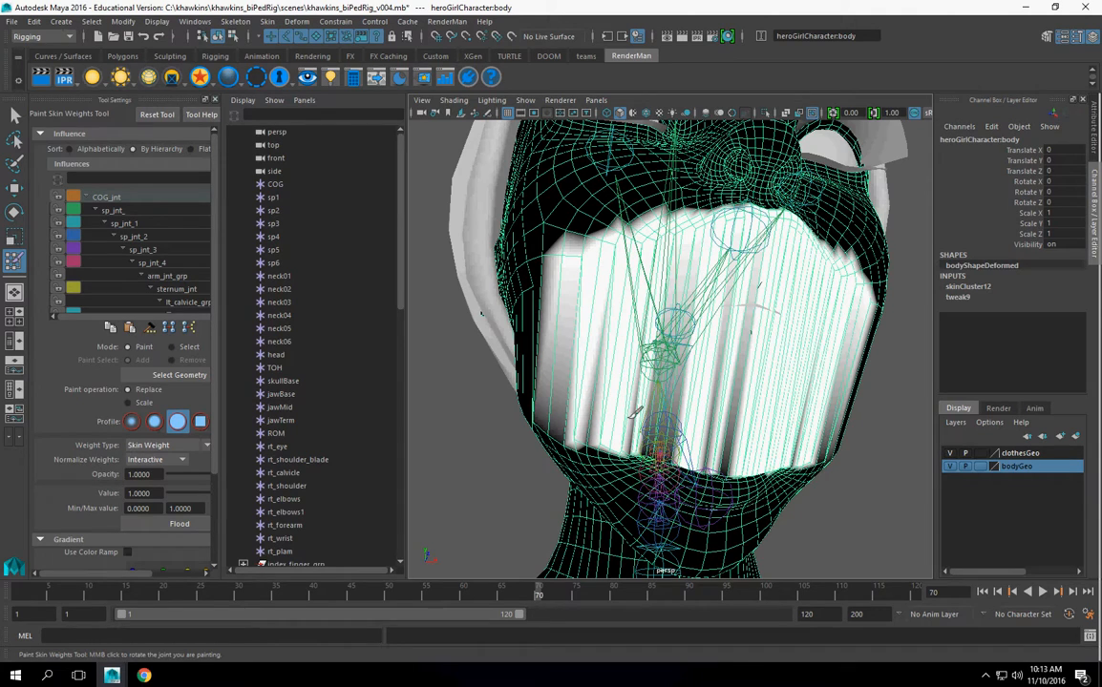
{"action": "mouse_move", "coordinate": [649, 360]}
{"action": "left_mouse_down", "text": "alt"}
{"action": "mouse_move", "coordinate": [602, 420]}
{"action": "mouse_move", "coordinate": [659, 401]}
{"action": "mouse_move", "coordinate": [638, 343]}
{"action": "left_mouse_up", "text": "alt"}
{"action": "scroll", "coordinate": [638, 344], "scroll_direction": "up", "scroll_amount": 3}
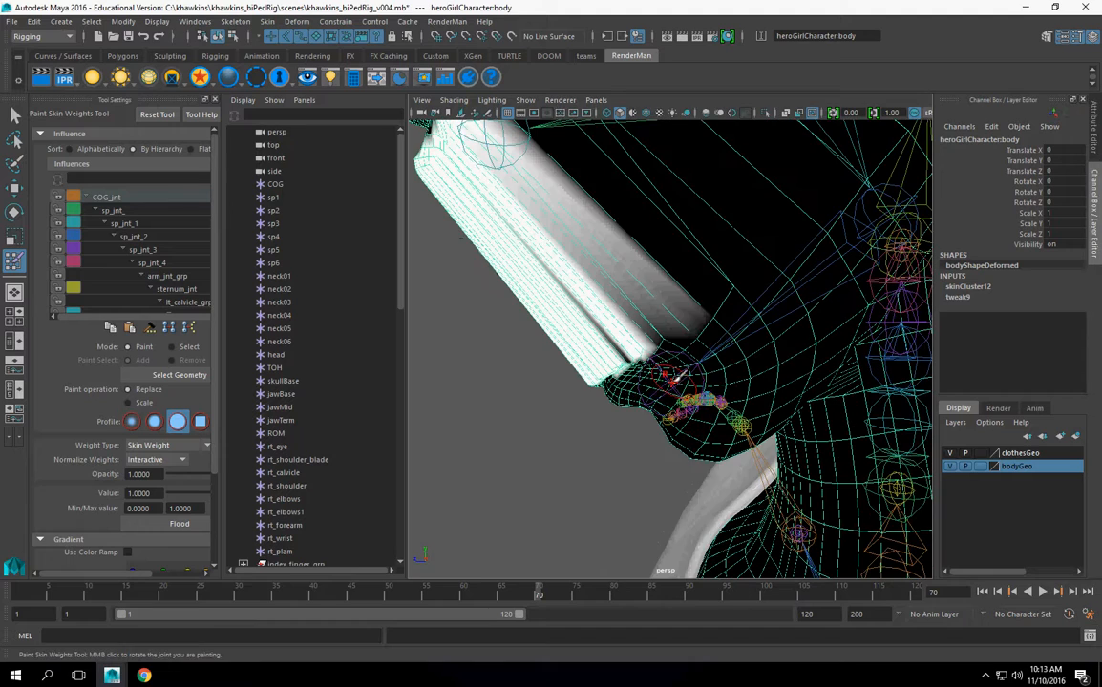
Step: Set the brush value to 0 and remove the painted weights along the edge above the upper lip
{"action": "right_click_drag", "start_coordinate": [671, 373], "coordinate": [659, 360]}
{"action": "left_click_drag", "start_coordinate": [594, 282], "coordinate": [632, 331], "text": "alt"}
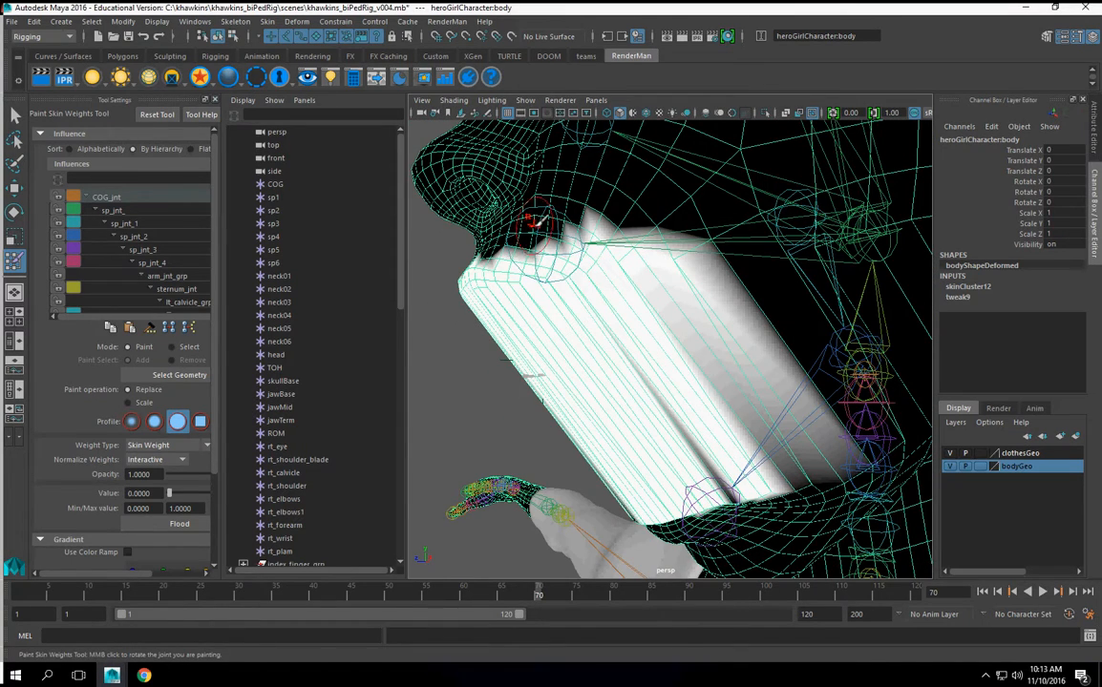
{"action": "mouse_move", "coordinate": [480, 246]}
{"action": "left_mouse_down", "text": "alt"}
{"action": "mouse_move", "coordinate": [537, 246]}
{"action": "mouse_move", "coordinate": [470, 242]}
{"action": "left_mouse_up", "text": "alt"}
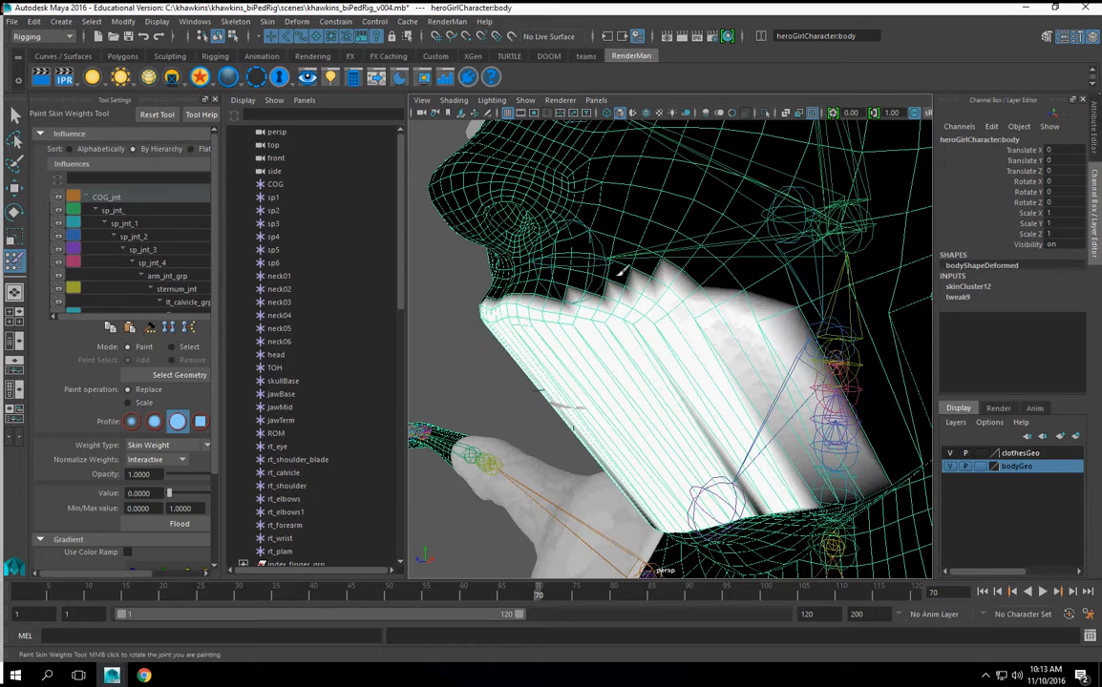
Step: Widen the tool settings, set the brush value back to 1.0, and fill in the partly weighted strips on both cheeks
{"action": "left_click_drag", "start_coordinate": [222, 409], "coordinate": [272, 418]}
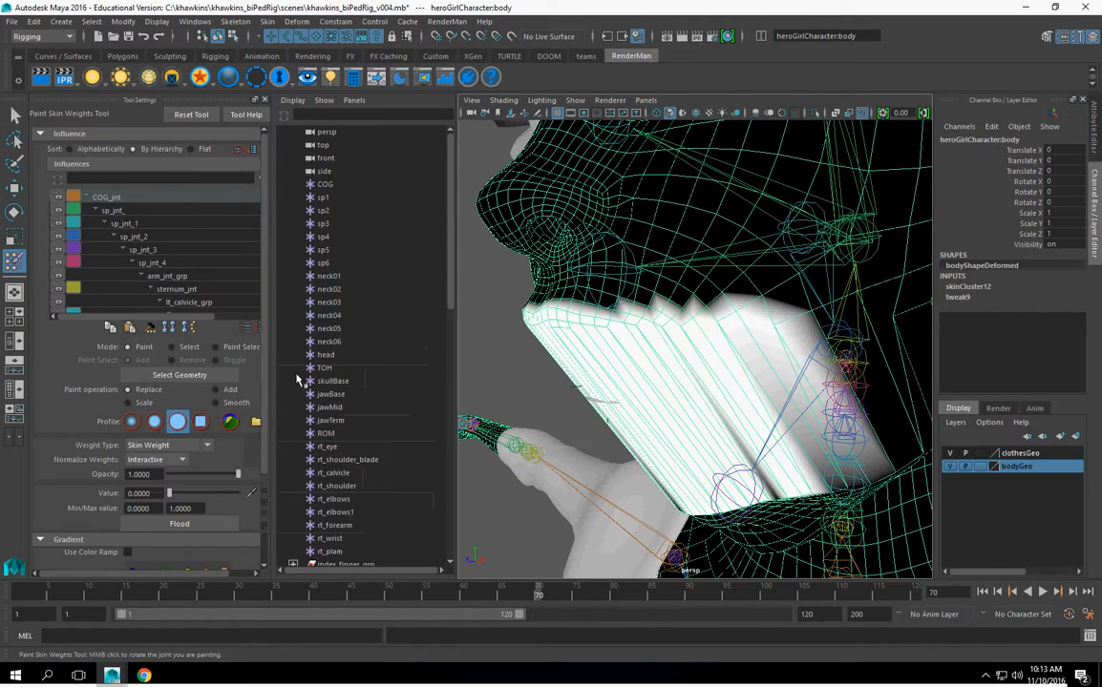
{"action": "left_click_drag", "start_coordinate": [177, 495], "coordinate": [238, 494]}
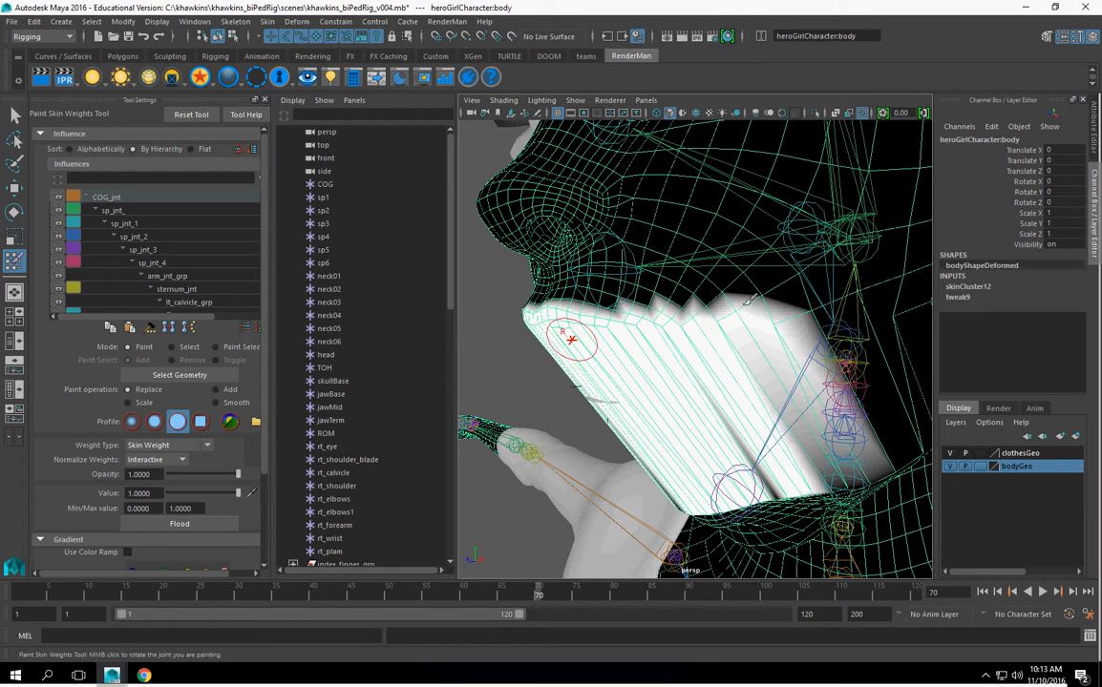
{"action": "left_click_drag", "start_coordinate": [664, 284], "coordinate": [679, 304], "text": "alt"}
{"action": "scroll", "coordinate": [680, 303], "scroll_direction": "up", "scroll_amount": 3}
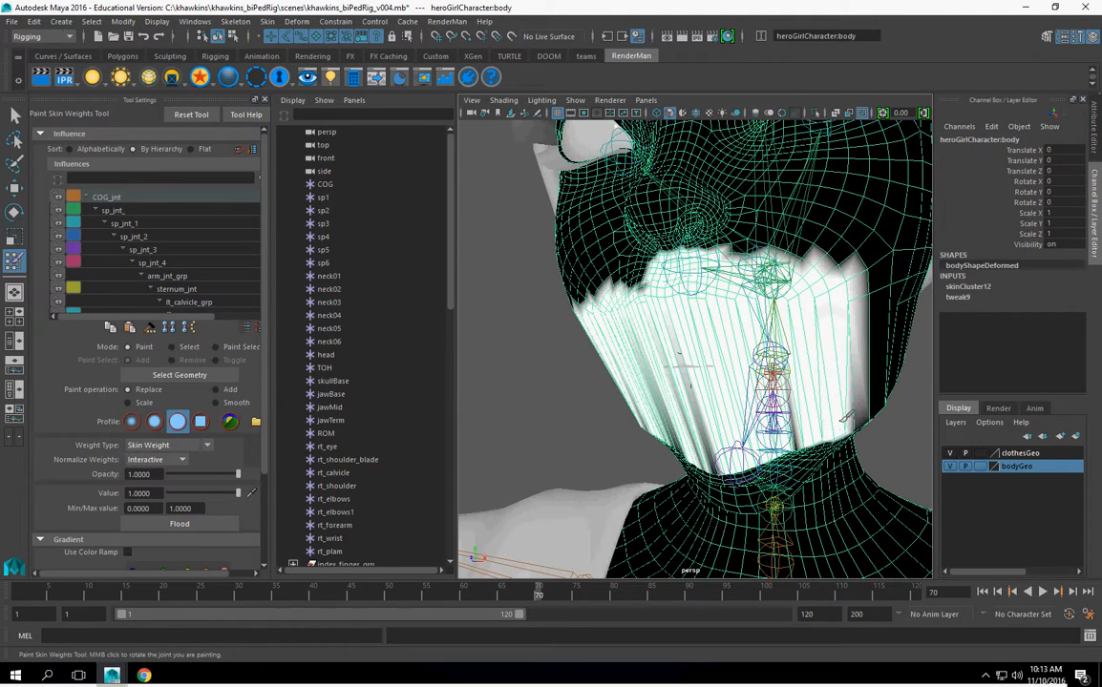
{"action": "mouse_move", "coordinate": [679, 365]}
{"action": "left_mouse_down", "text": "alt"}
{"action": "mouse_move", "coordinate": [846, 345]}
{"action": "mouse_move", "coordinate": [691, 363]}
{"action": "left_mouse_up", "text": "alt"}
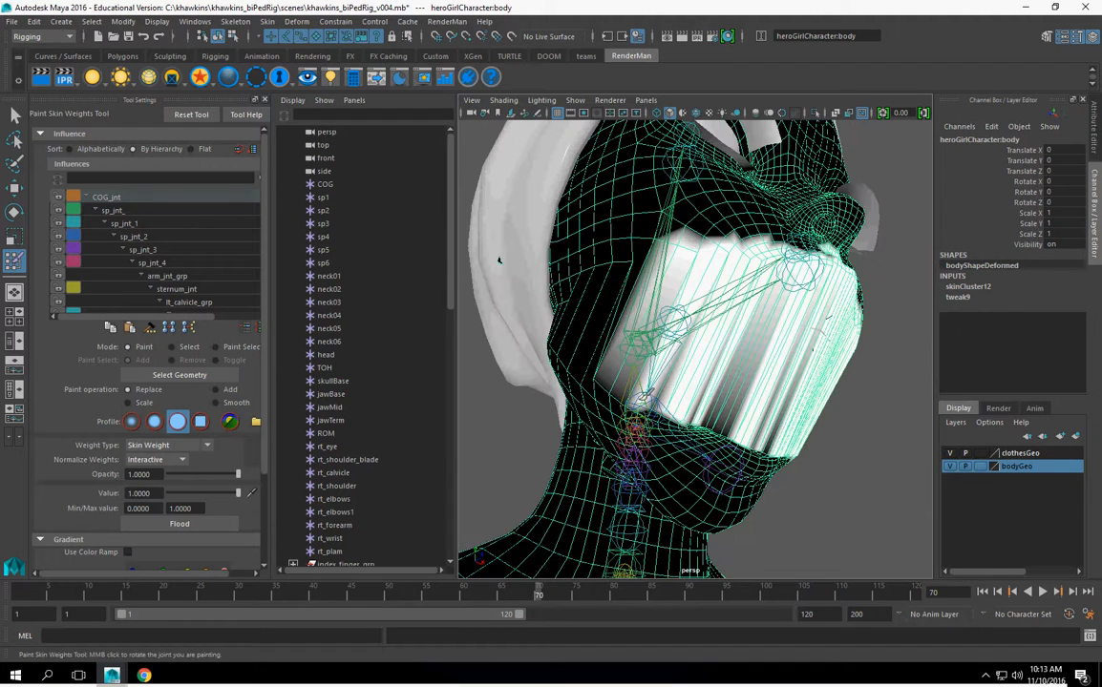
{"action": "left_click_drag", "start_coordinate": [618, 374], "coordinate": [593, 365]}
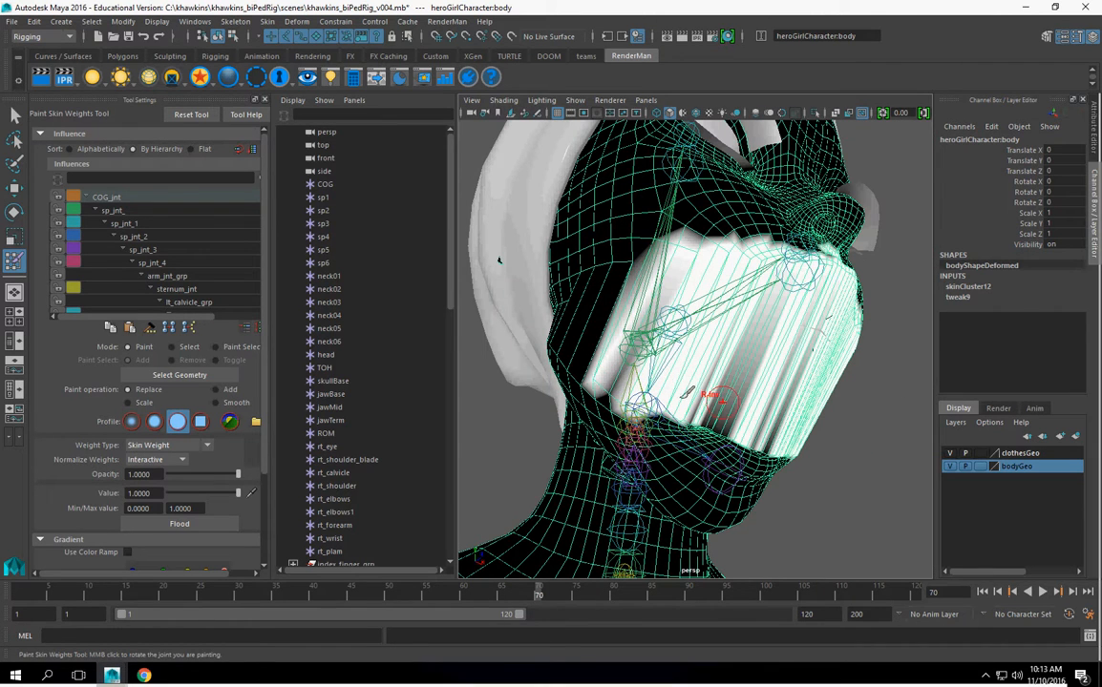
Step: Leave weight painting and hide the upper gum mesh inside the mouth
{"action": "left_click_drag", "start_coordinate": [741, 428], "coordinate": [812, 405], "text": "alt"}
{"action": "middle_click_drag", "start_coordinate": [811, 406], "coordinate": [602, 389], "text": "alt"}
{"action": "right_click_drag", "start_coordinate": [602, 388], "coordinate": [916, 434], "text": "alt"}
{"action": "left_click_drag", "start_coordinate": [786, 409], "coordinate": [821, 428], "text": "alt"}
{"action": "left_click_drag", "start_coordinate": [588, 357], "coordinate": [602, 334], "text": "alt"}
{"action": "middle_click_drag", "start_coordinate": [600, 348], "coordinate": [792, 563], "text": "alt"}
{"action": "right_click_drag", "start_coordinate": [792, 564], "coordinate": [630, 487], "text": "alt"}
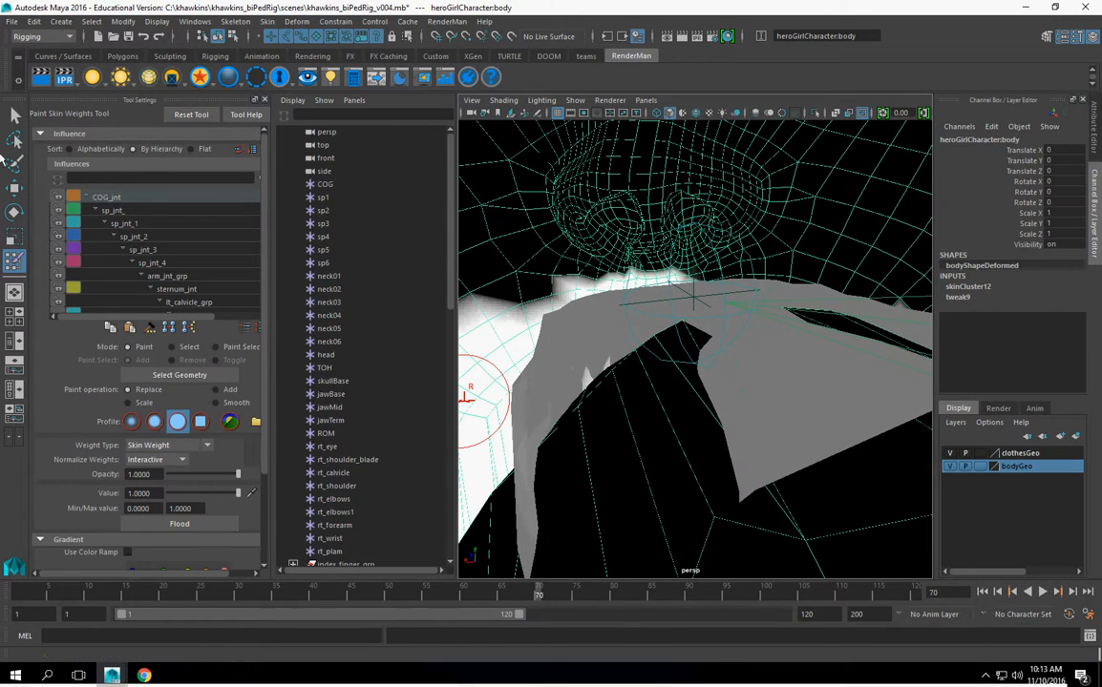
{"action": "key", "text": "q"}
{"action": "left_click", "coordinate": [576, 334]}
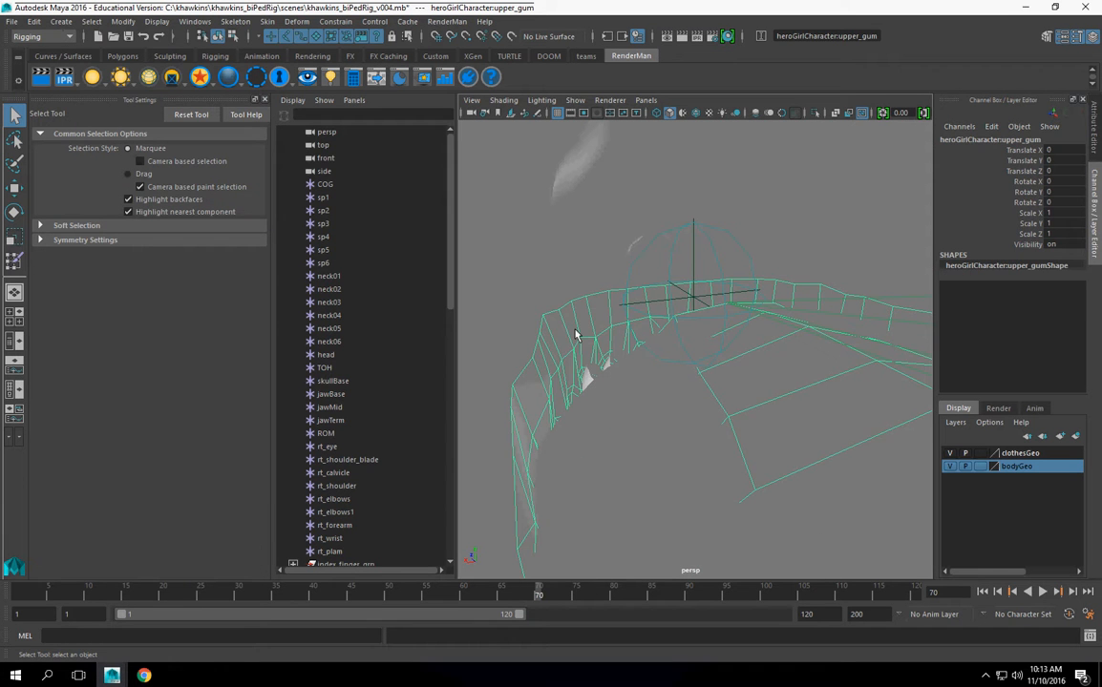
{"action": "key", "text": "ctrl+h"}
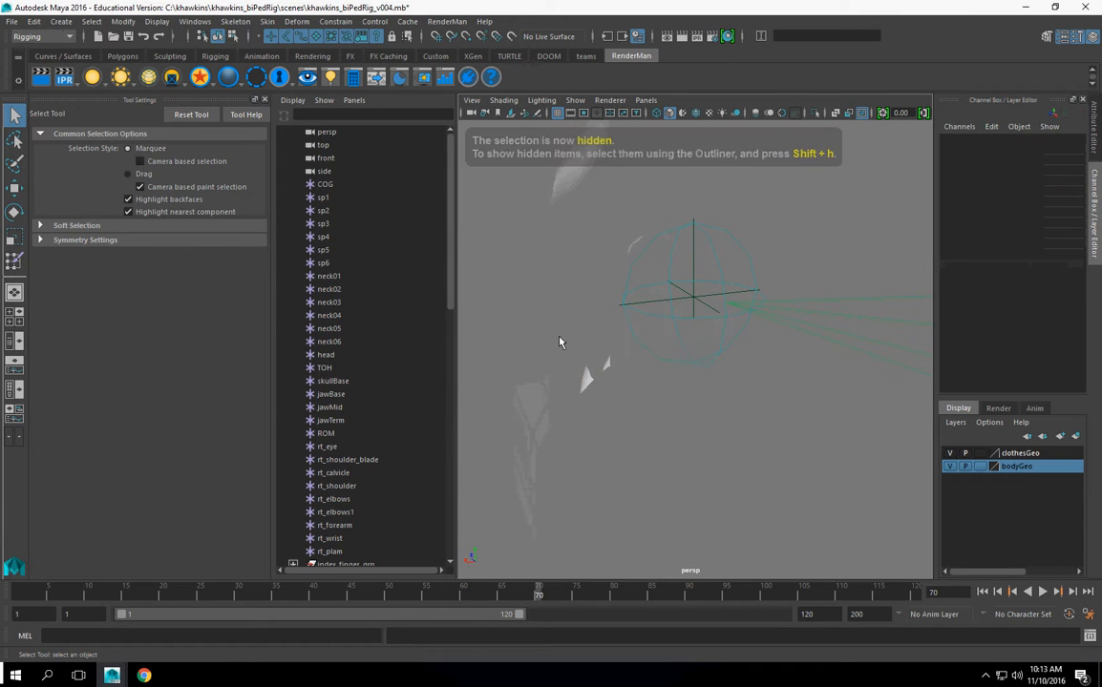
Step: Hide all the teeth meshes from teeth through teeth11, together with the lower gum
{"action": "left_click", "coordinate": [586, 380]}
{"action": "key", "text": "f"}
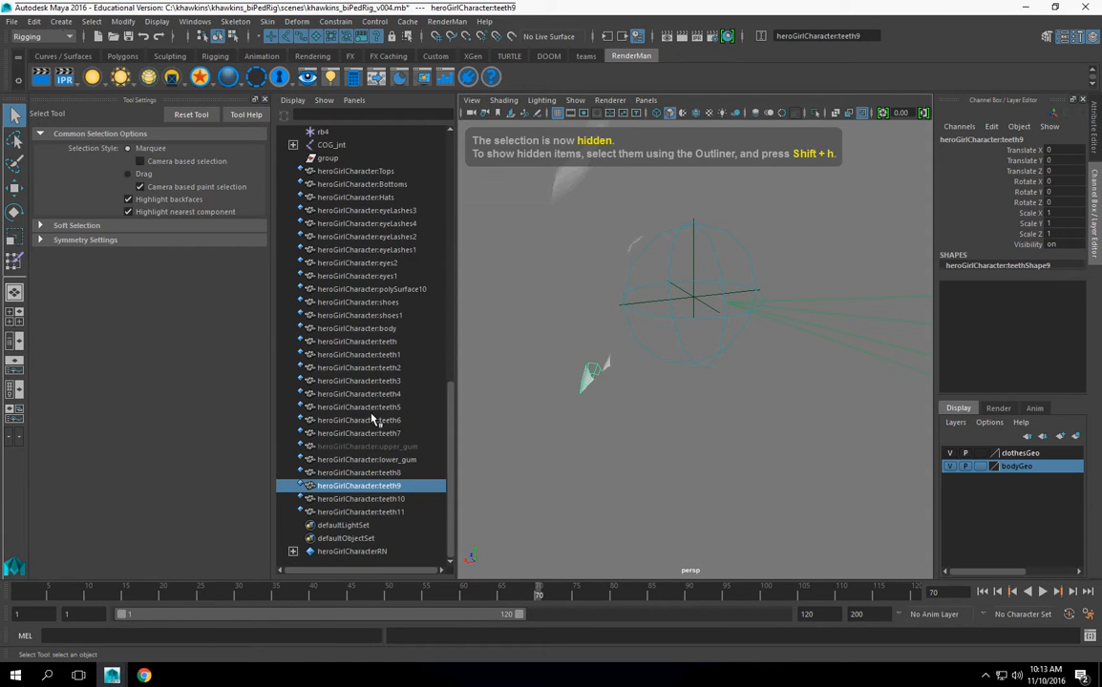
{"action": "left_click", "coordinate": [393, 513]}
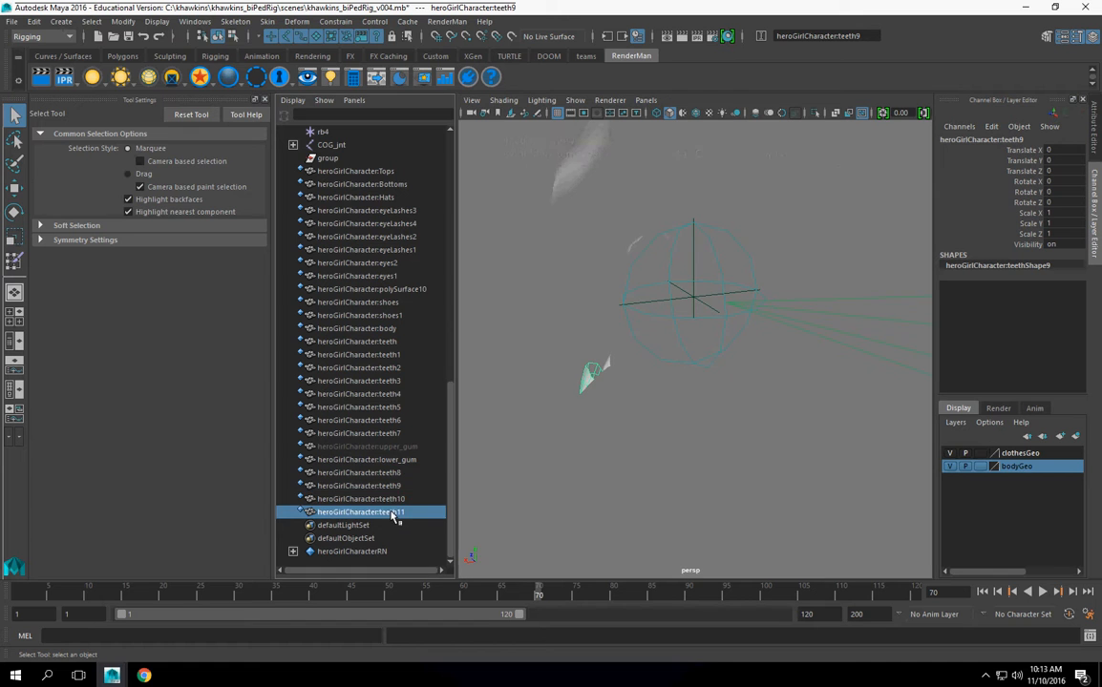
{"action": "left_click", "coordinate": [391, 342], "text": "shift"}
{"action": "key", "text": "ctrl+h"}
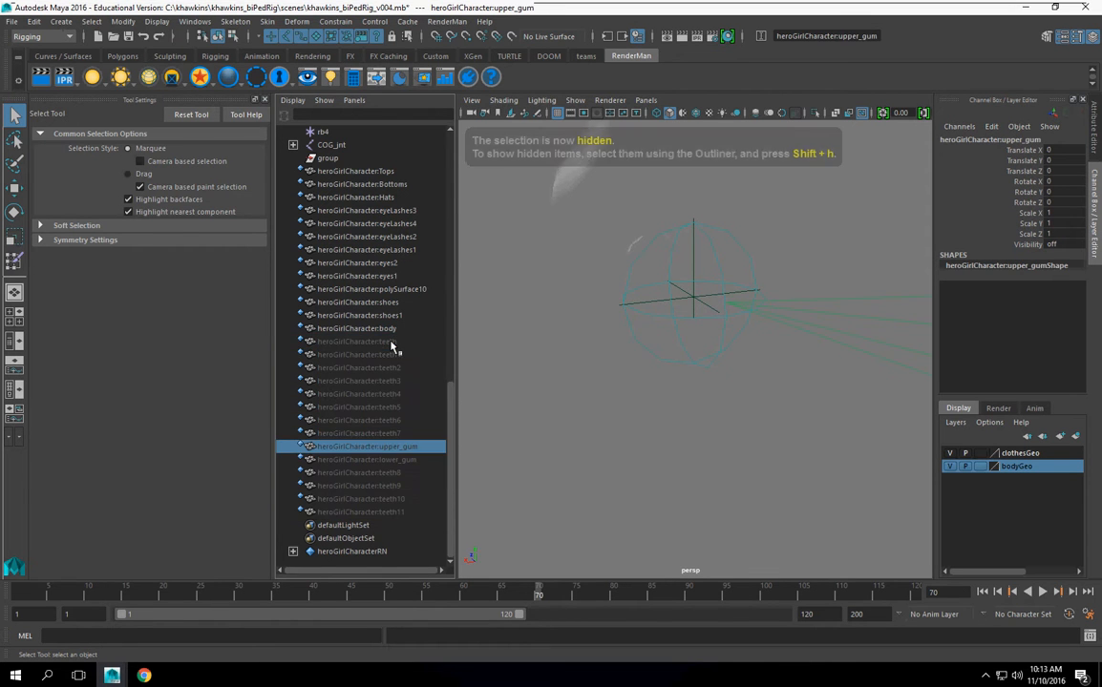
Step: Select the body mesh, activate Paint Skin Weights, and frame the head from the side with the jaw open
{"action": "key", "text": "f"}
{"action": "key", "text": "ctrl+h"}
{"action": "left_click", "coordinate": [614, 395]}
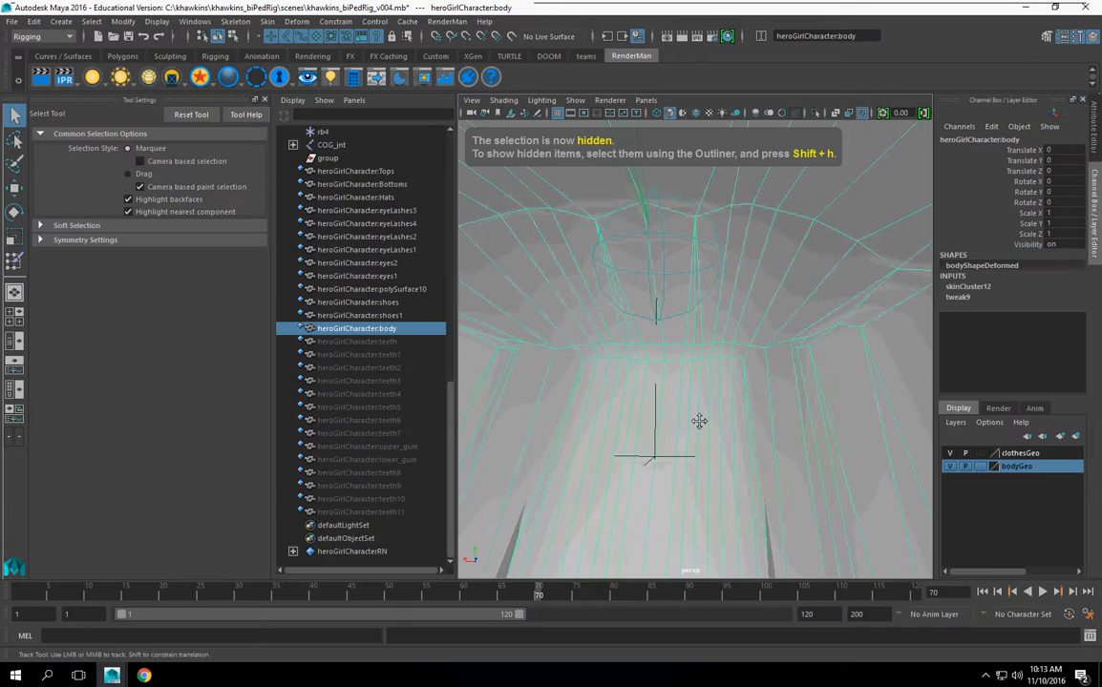
{"action": "key", "text": "f"}
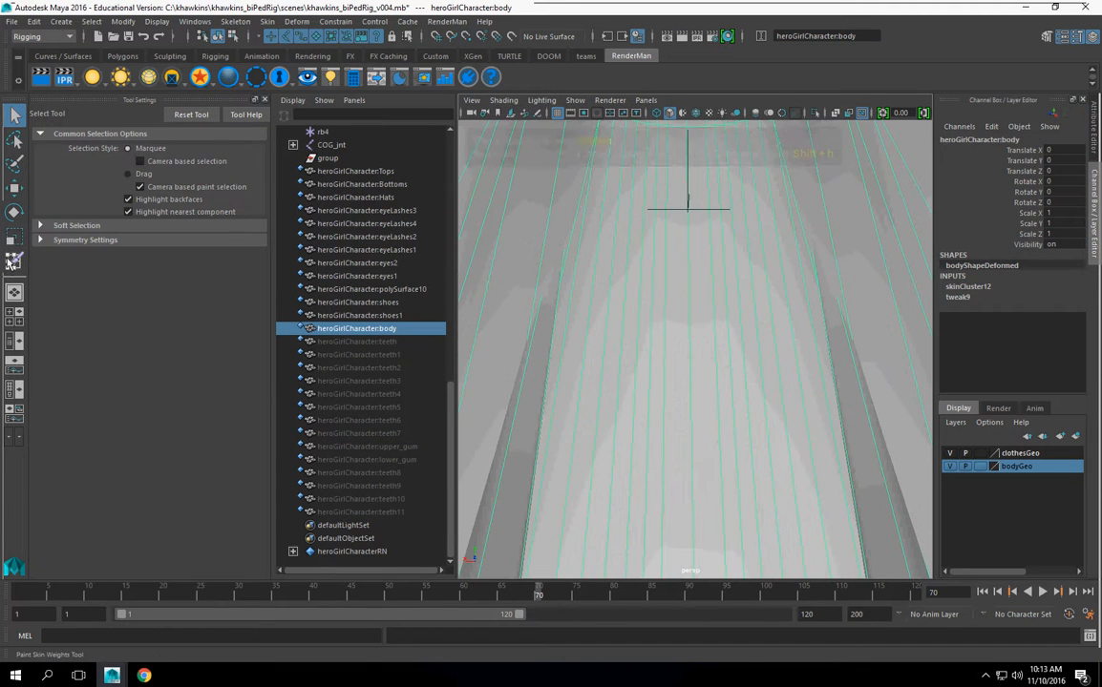
{"action": "left_click_drag", "start_coordinate": [767, 376], "coordinate": [594, 368], "text": "alt"}
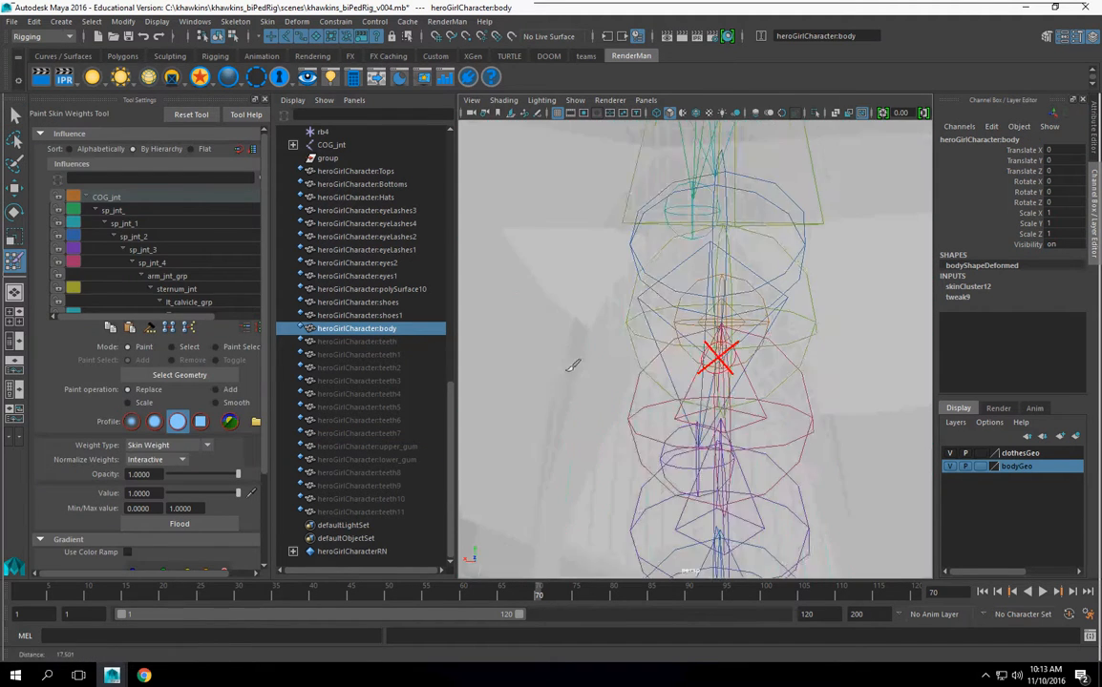
{"action": "right_click_drag", "start_coordinate": [595, 368], "coordinate": [716, 398], "text": "alt"}
{"action": "mouse_move", "coordinate": [716, 398]}
{"action": "left_mouse_down", "text": "alt"}
{"action": "mouse_move", "coordinate": [691, 376]}
{"action": "mouse_move", "coordinate": [690, 425]}
{"action": "left_mouse_up", "text": "alt"}
{"action": "left_click_drag", "start_coordinate": [685, 288], "coordinate": [588, 291], "text": "alt"}
{"action": "middle_click_drag", "start_coordinate": [573, 386], "coordinate": [866, 398], "text": "alt"}
{"action": "right_click_drag", "start_coordinate": [866, 399], "coordinate": [691, 421], "text": "alt"}
{"action": "left_click_drag", "start_coordinate": [690, 421], "coordinate": [734, 379], "text": "alt"}
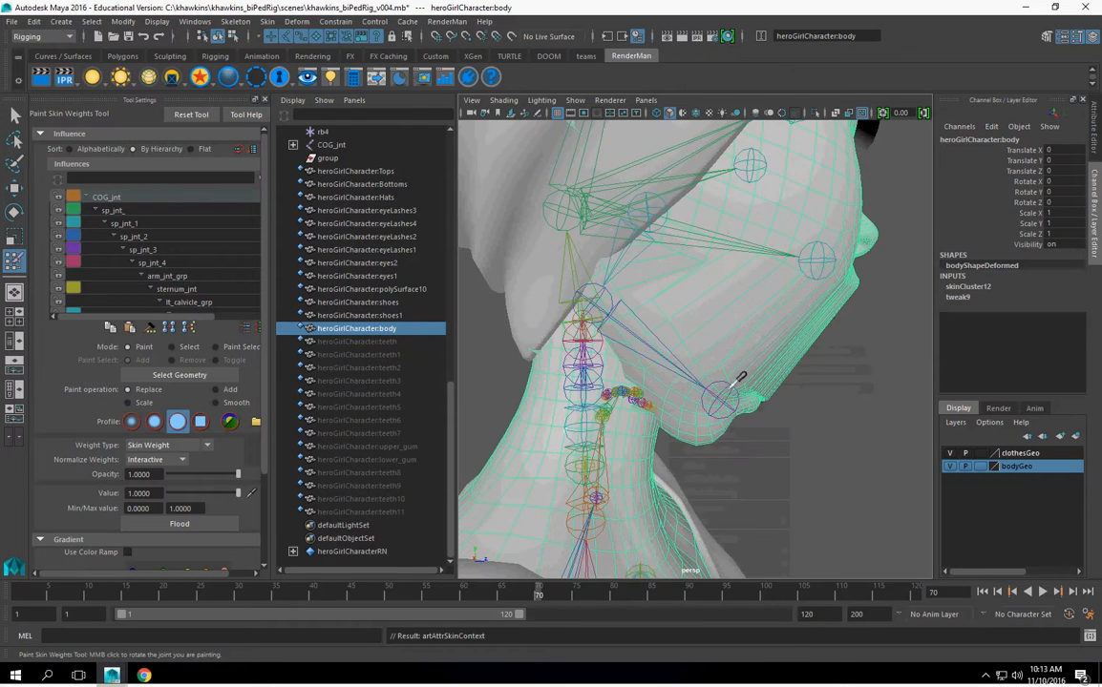
Step: Restart Paint Skin Weights on the body to try to bring back the weight display, and return to plain selection
{"action": "left_click", "coordinate": [14, 188]}
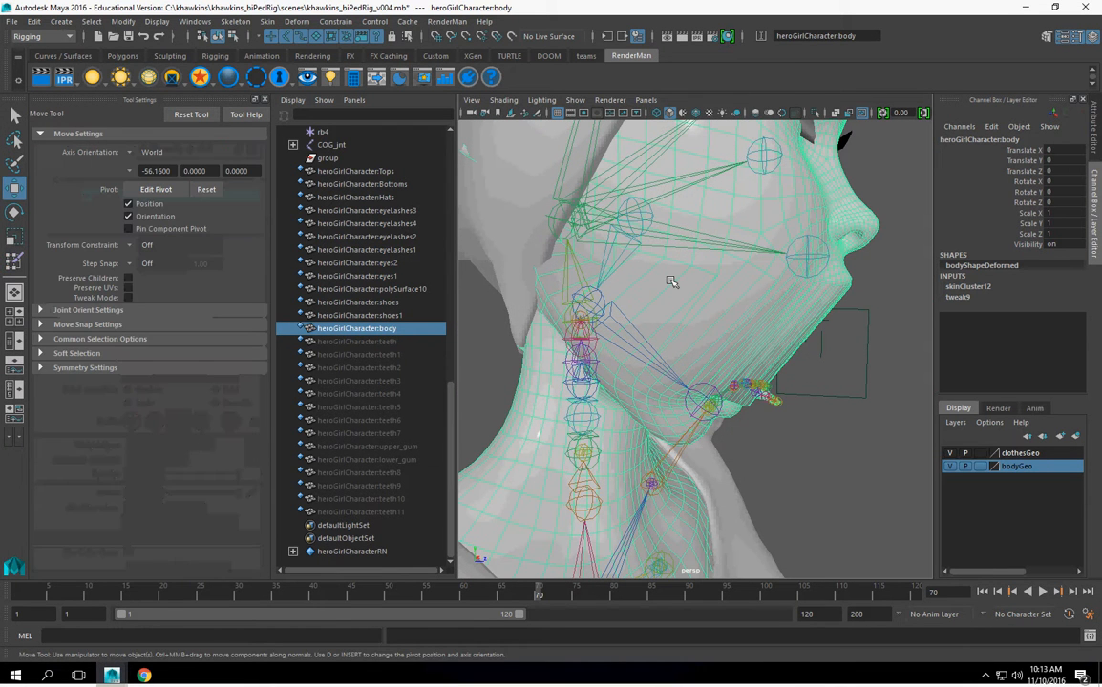
{"action": "left_click", "coordinate": [14, 262]}
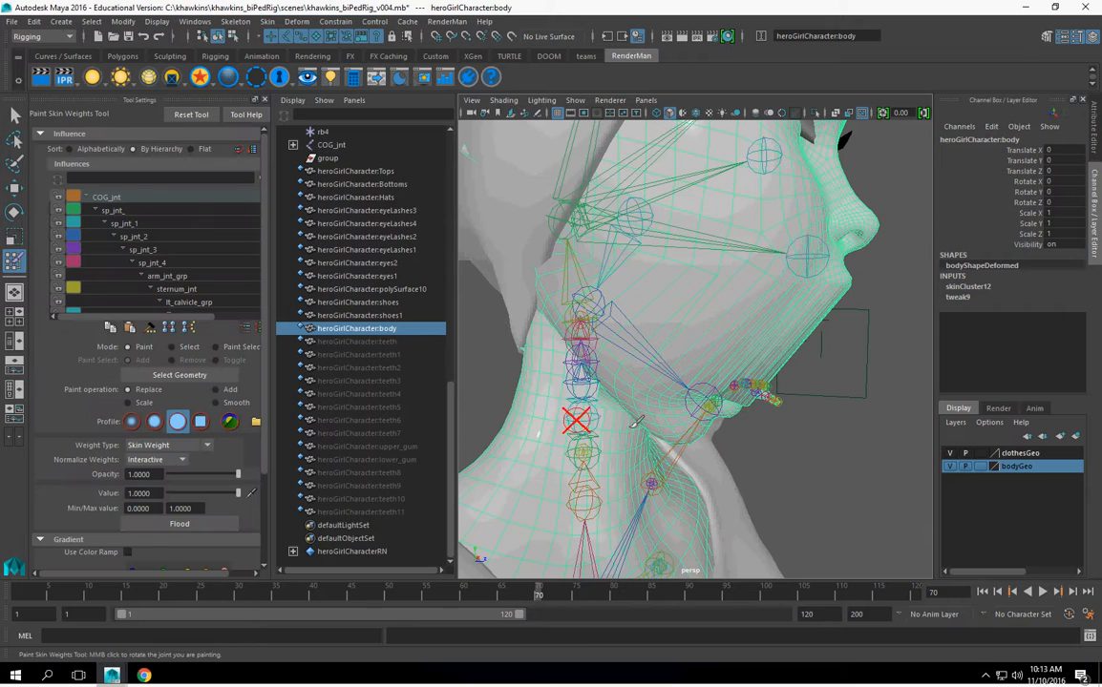
{"action": "left_click_drag", "start_coordinate": [710, 392], "coordinate": [679, 387], "text": "alt"}
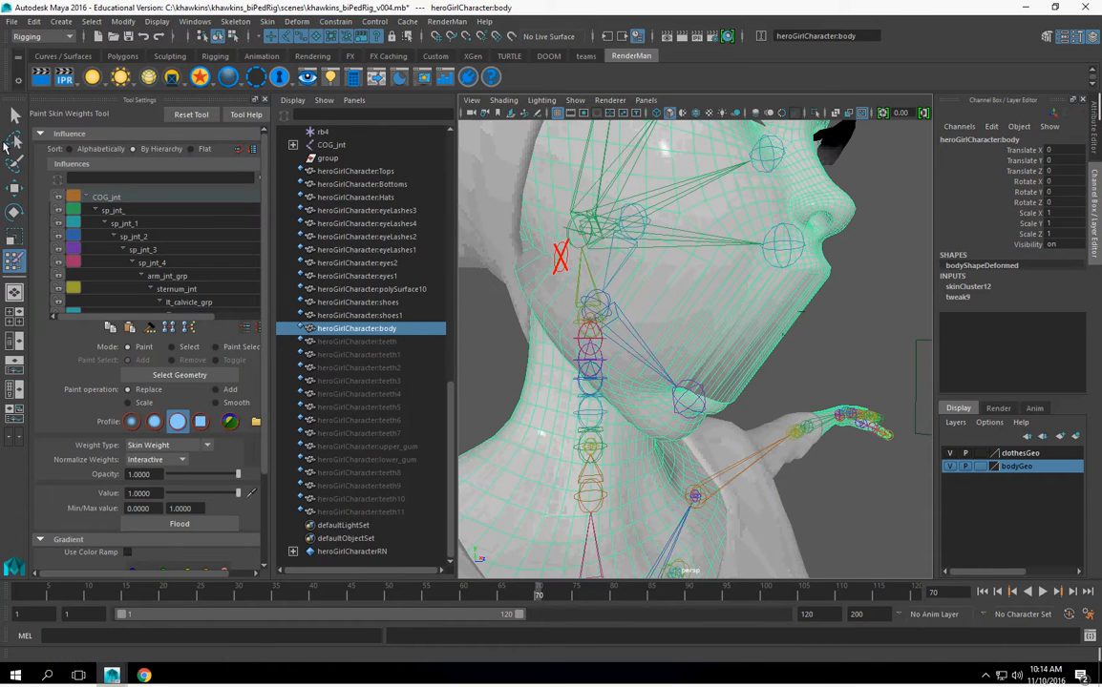
{"action": "left_click", "coordinate": [13, 115]}
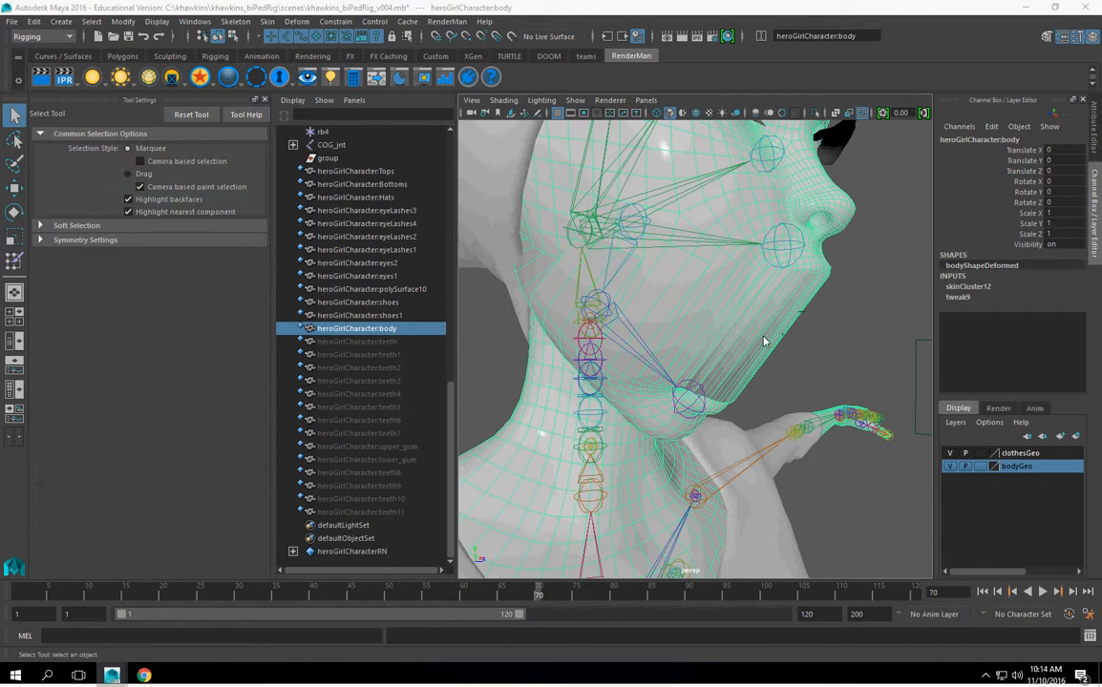
Step: Hide the Tops and Hats meshes so the bare head and neck can be worked on
{"action": "key", "text": "space"}
{"action": "left_click", "coordinate": [774, 494]}
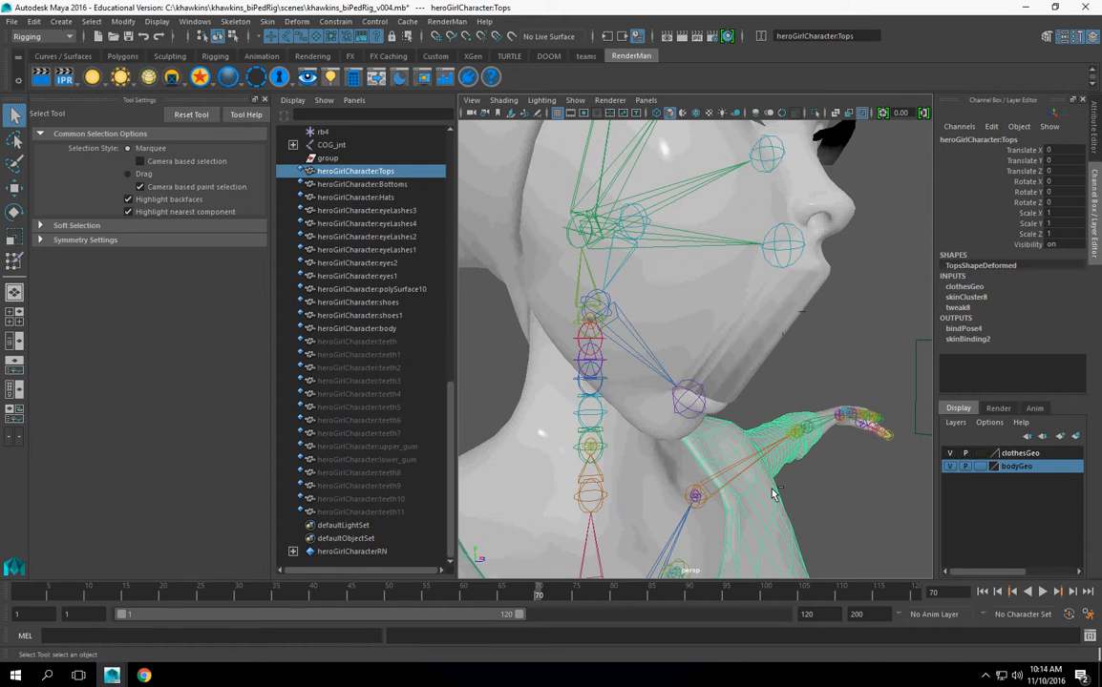
{"action": "key", "text": "ctrl+h"}
{"action": "left_click", "coordinate": [674, 304]}
{"action": "key", "text": "space"}
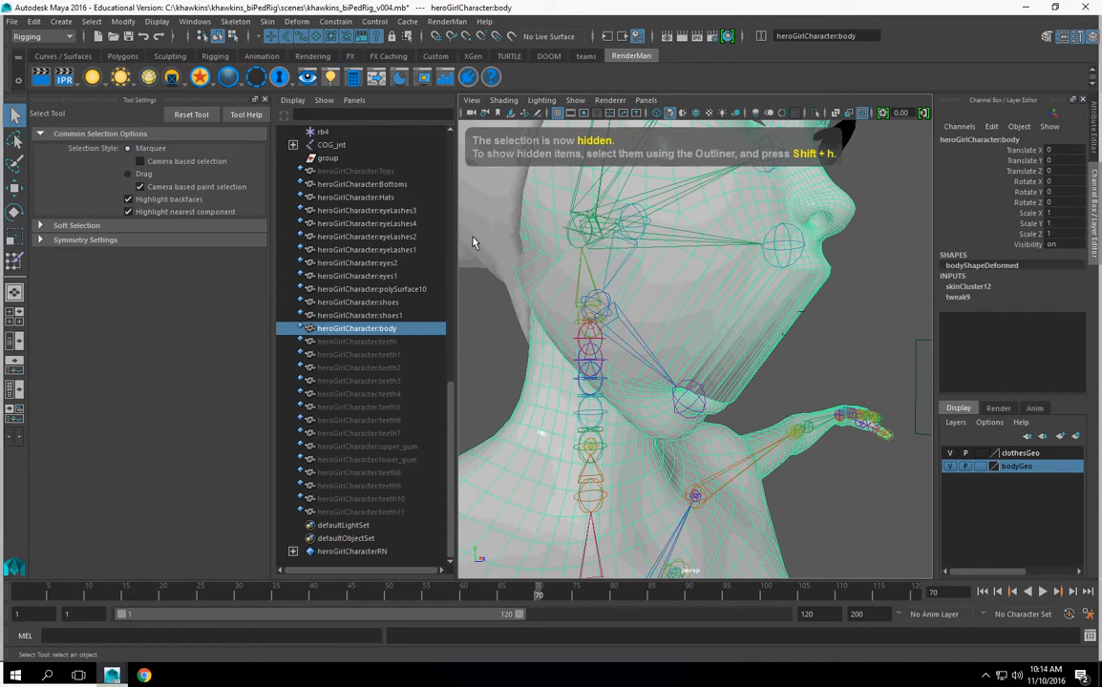
{"action": "left_click", "coordinate": [472, 243]}
{"action": "key", "text": "ctrl+h"}
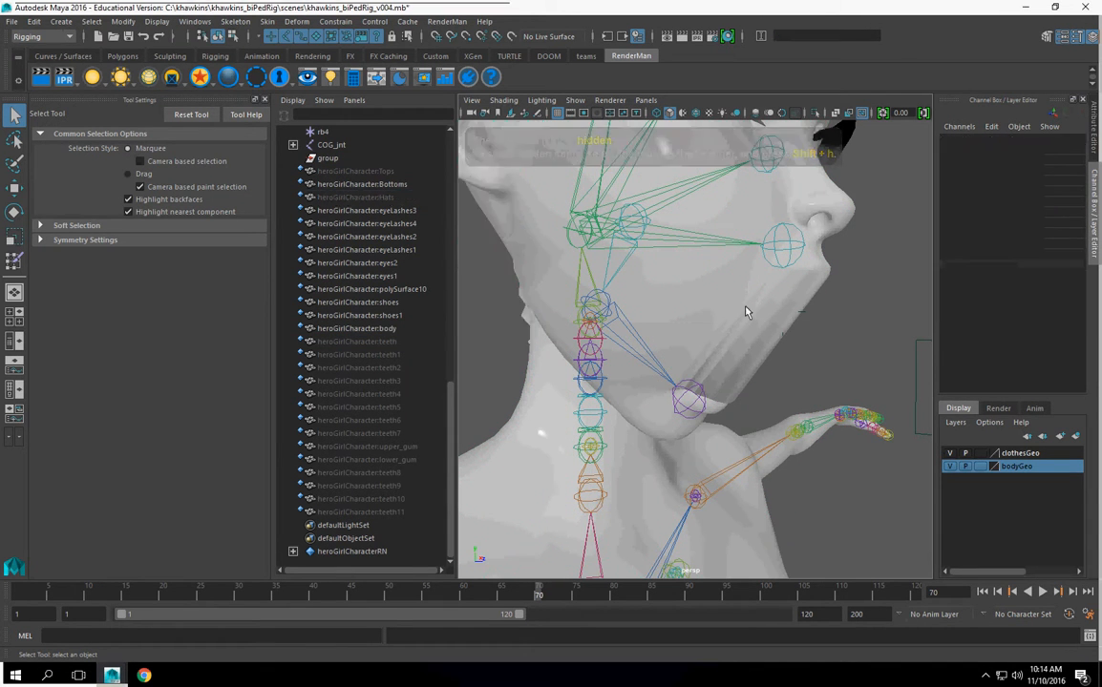
Step: Select the body mesh and start Paint Skin Weights with its options from the Skin commands
{"action": "left_click", "coordinate": [672, 274]}
{"action": "key", "text": "space"}
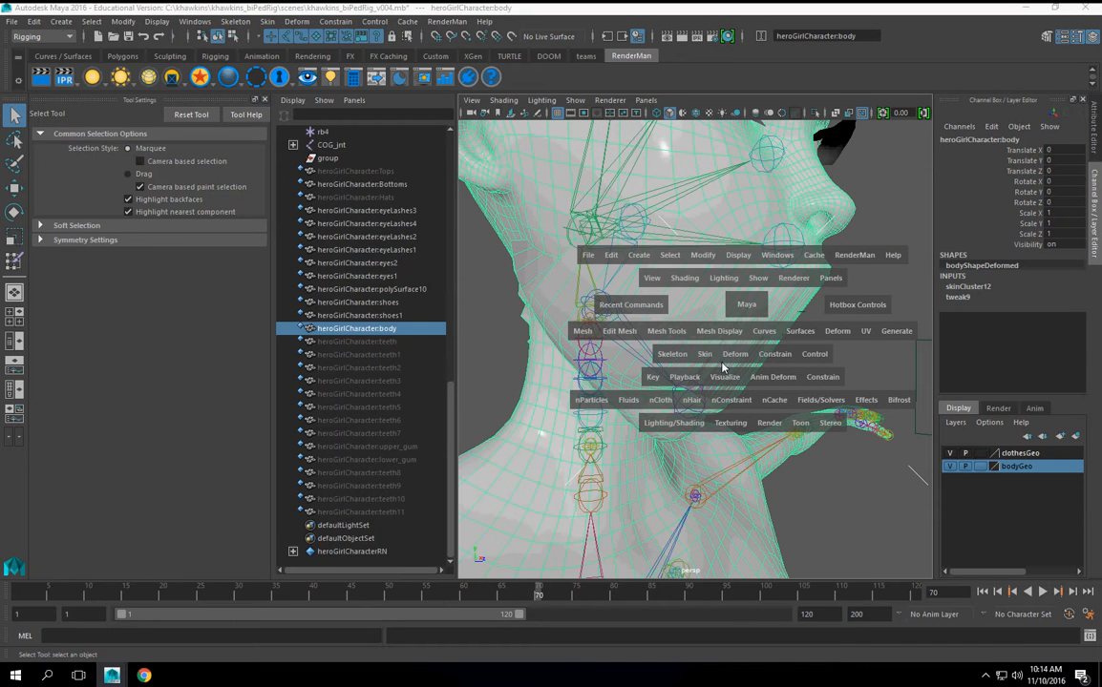
{"action": "left_click", "coordinate": [705, 356]}
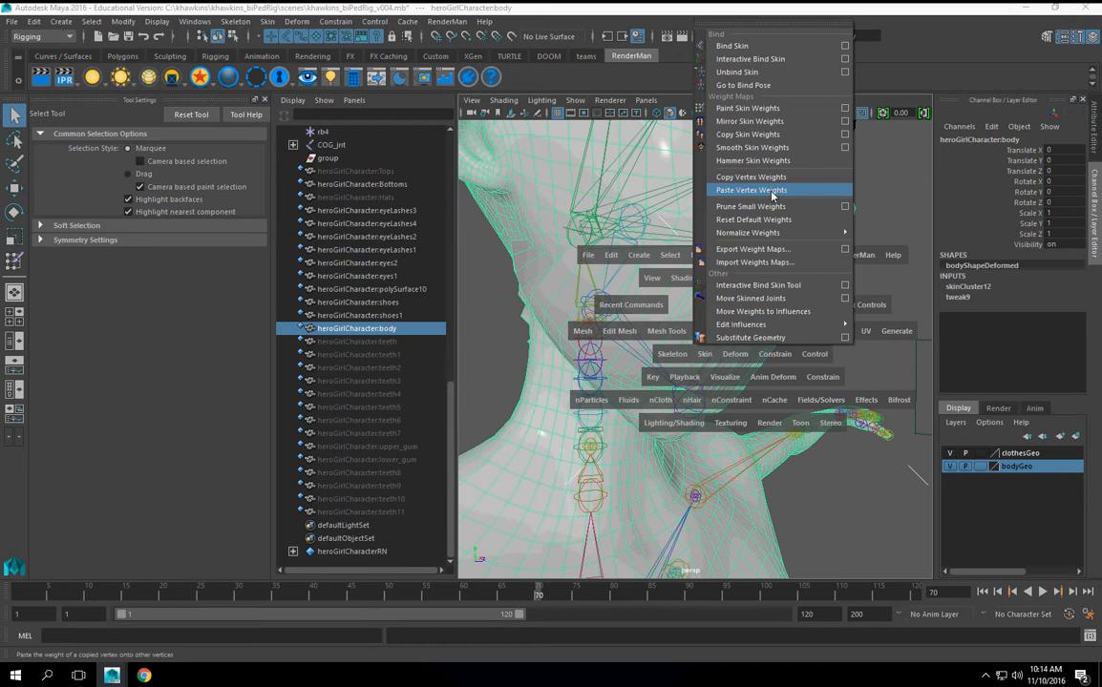
{"action": "left_click", "coordinate": [845, 110]}
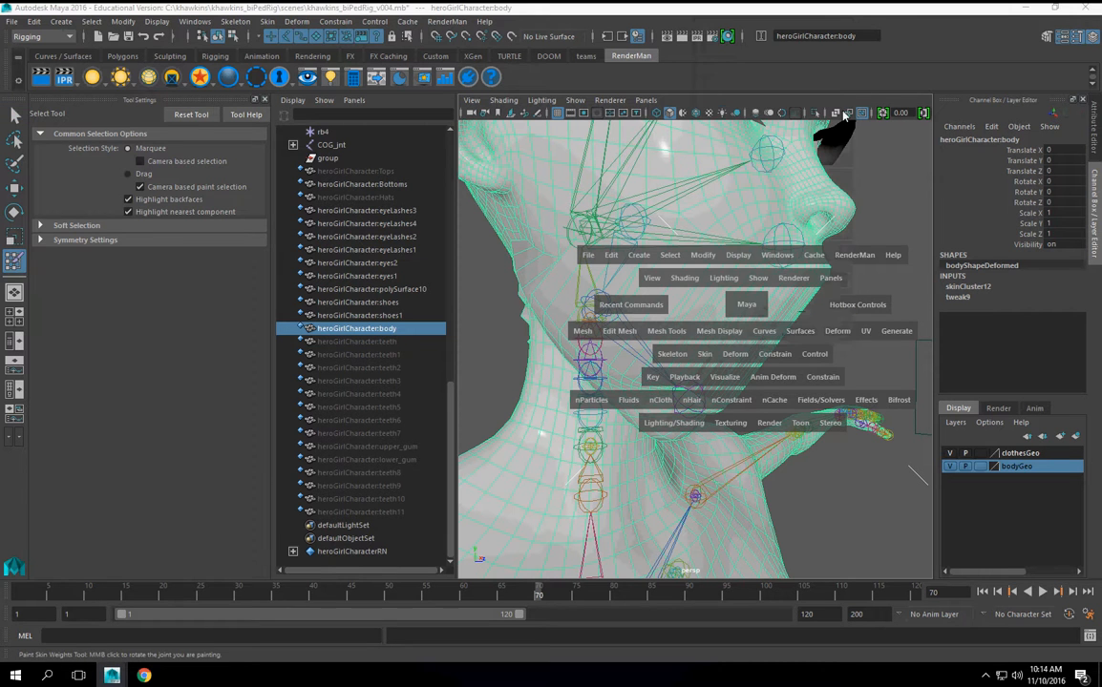
{"action": "left_click_drag", "start_coordinate": [743, 360], "coordinate": [726, 315], "text": "alt"}
Step: Leave weight painting for the Move tool and toggle component selection on and off for the body
{"action": "key", "text": "w"}
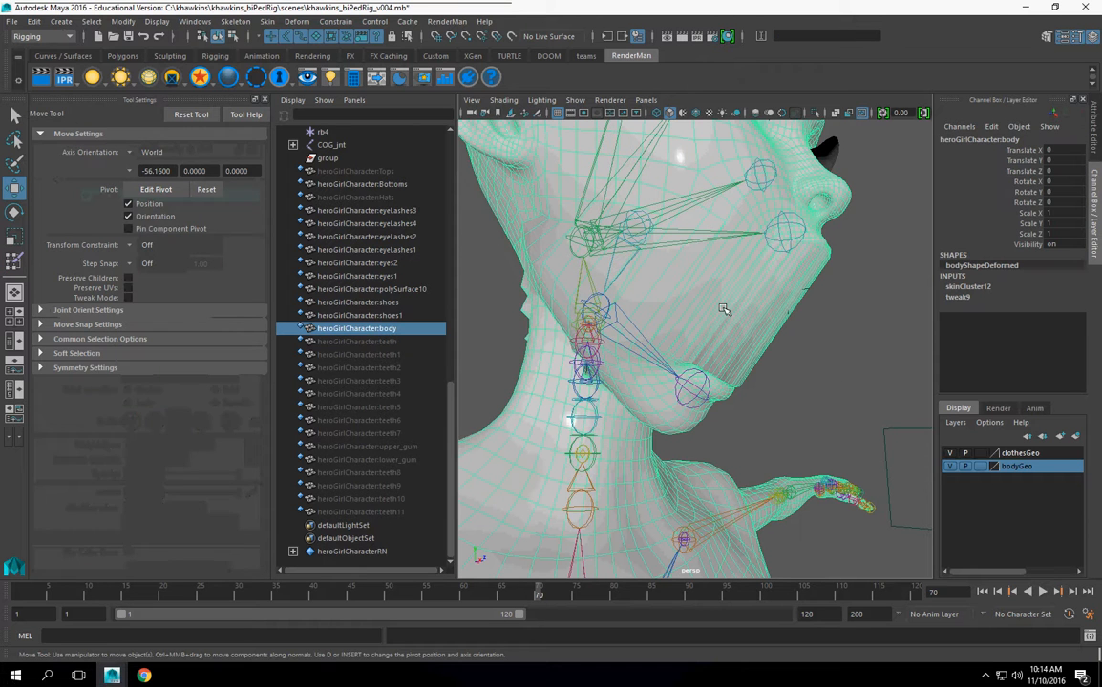
{"action": "key", "text": "F8"}
{"action": "key", "text": "F8"}
{"action": "key", "text": "F8"}
{"action": "key", "text": "F8"}
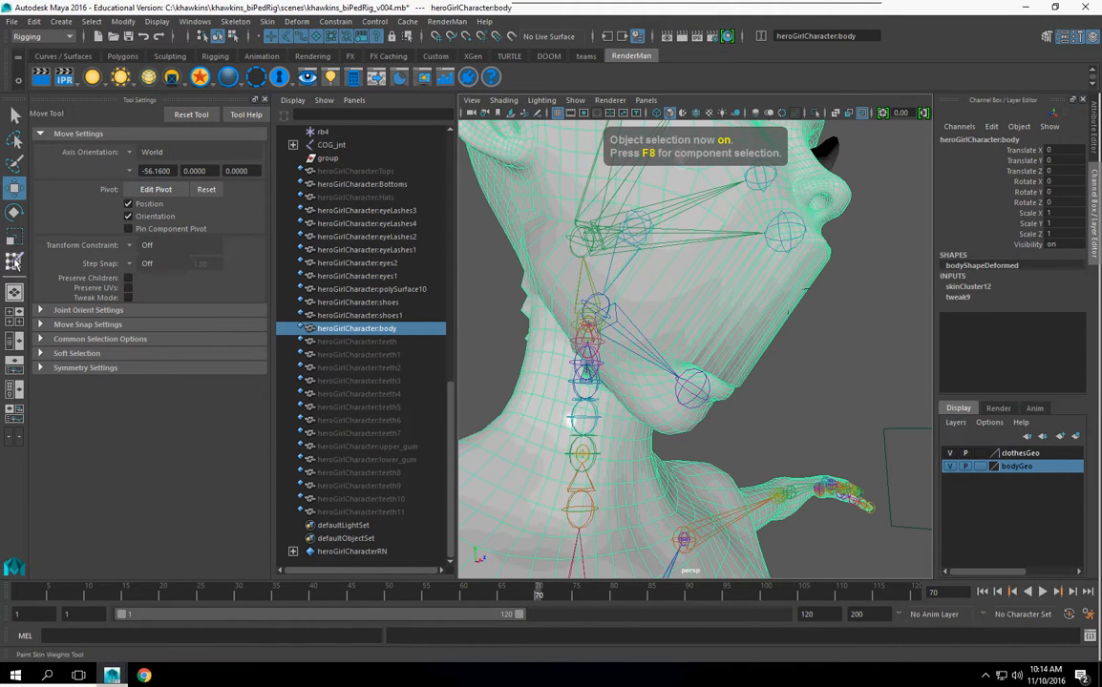
Step: Restart Paint Skin Weights on the body and switch the viewport to a different renderer
{"action": "left_click", "coordinate": [14, 261]}
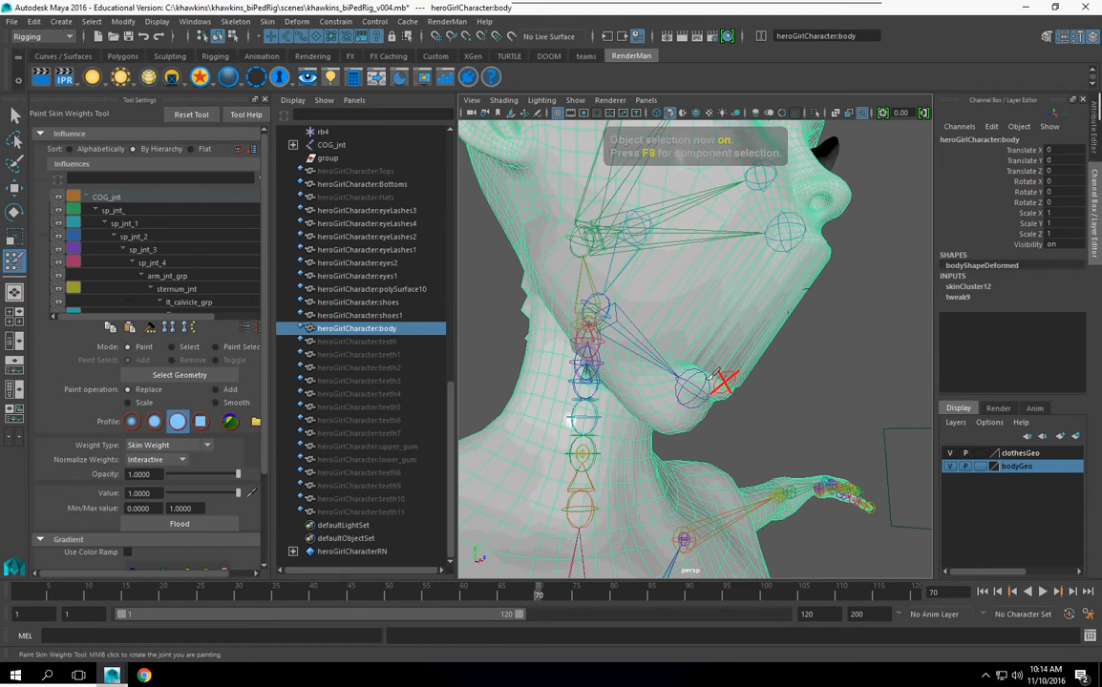
{"action": "left_click_drag", "start_coordinate": [778, 315], "coordinate": [693, 304], "text": "alt"}
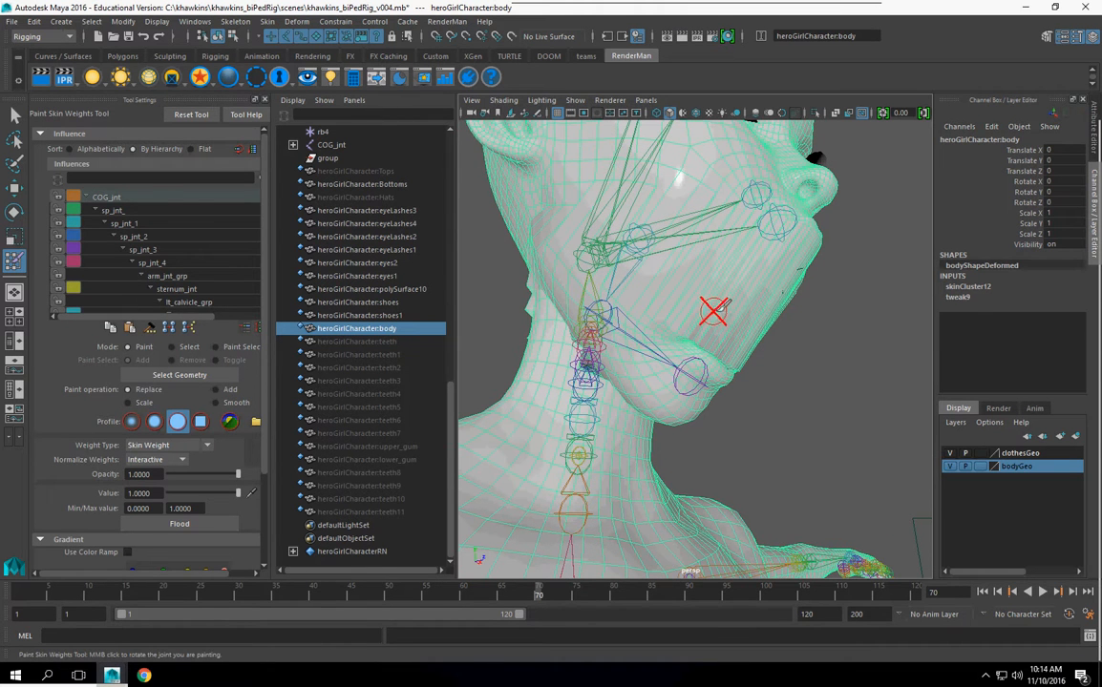
{"action": "left_click_drag", "start_coordinate": [717, 309], "coordinate": [669, 315], "text": "alt"}
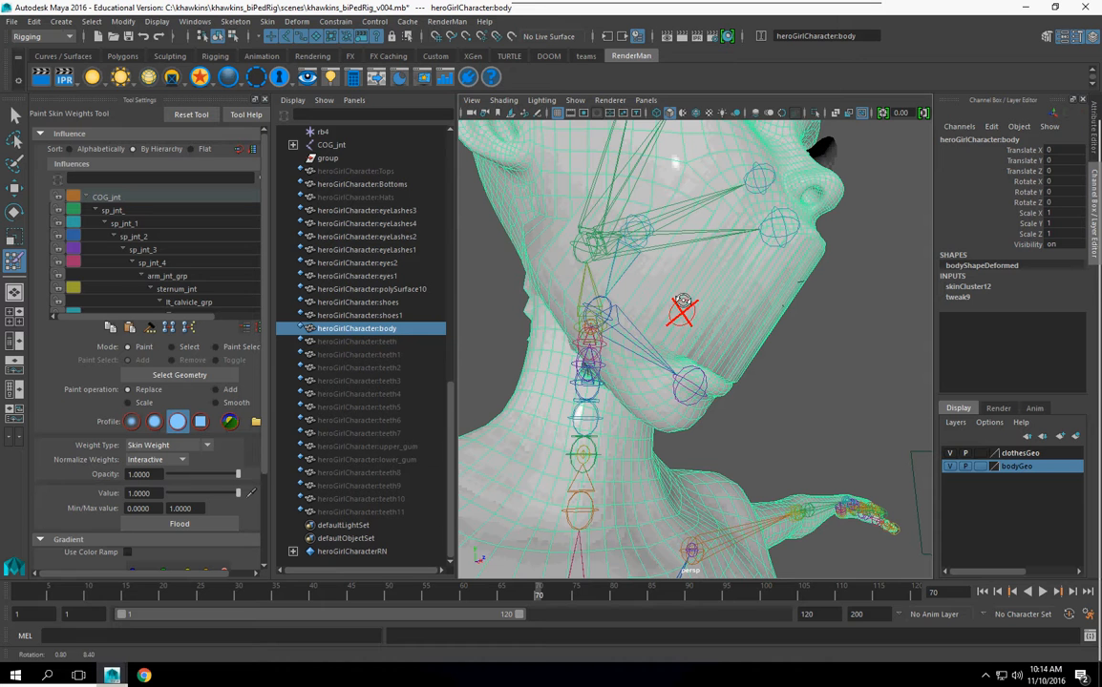
{"action": "left_click", "coordinate": [606, 100]}
{"action": "left_click", "coordinate": [651, 138]}
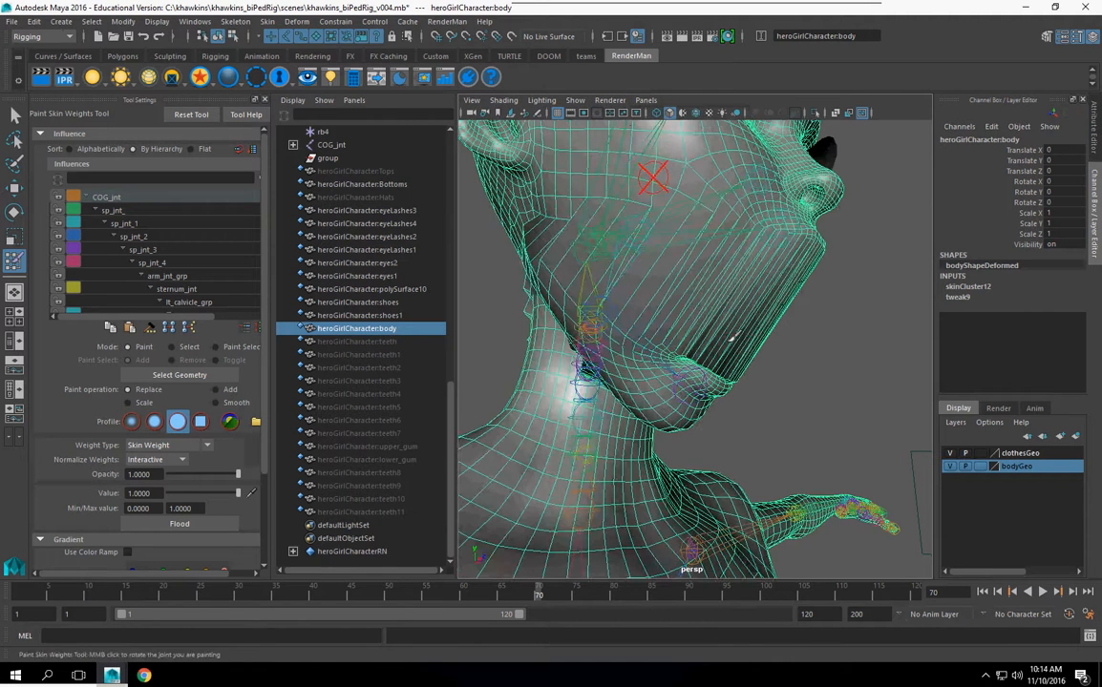
Step: Select the jawBase_jnt joint and set its Rotate Z to 0 to close the jaw
{"action": "left_click", "coordinate": [14, 188]}
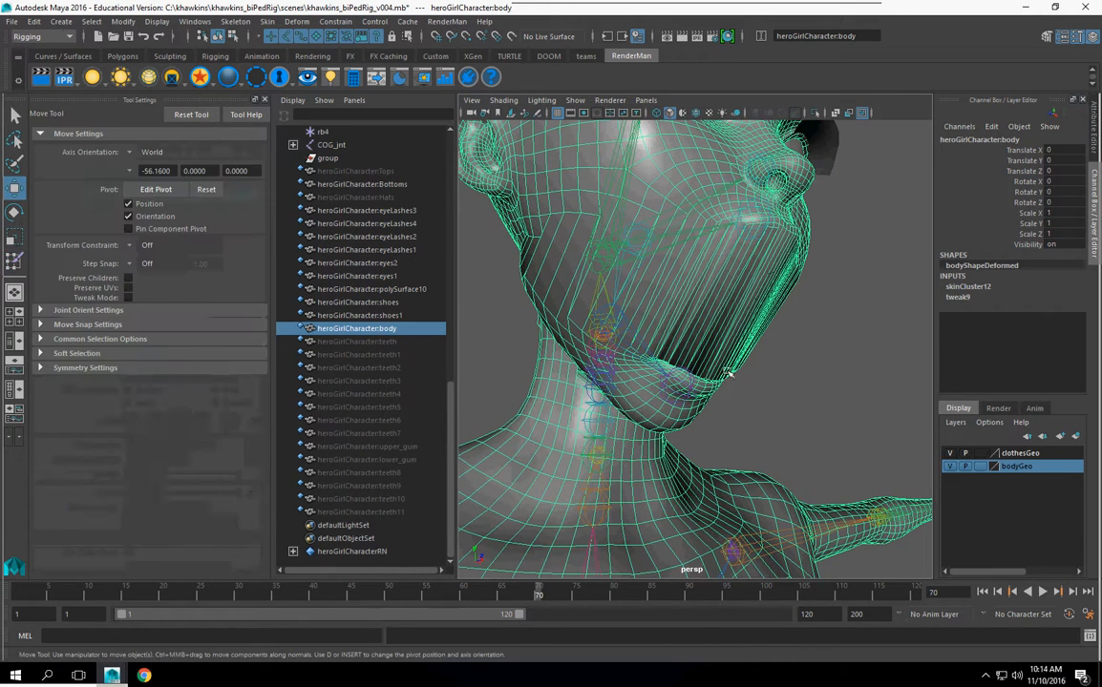
{"action": "left_click", "coordinate": [769, 393]}
{"action": "left_click_drag", "start_coordinate": [769, 393], "coordinate": [671, 372], "text": "alt"}
{"action": "left_click", "coordinate": [624, 268]}
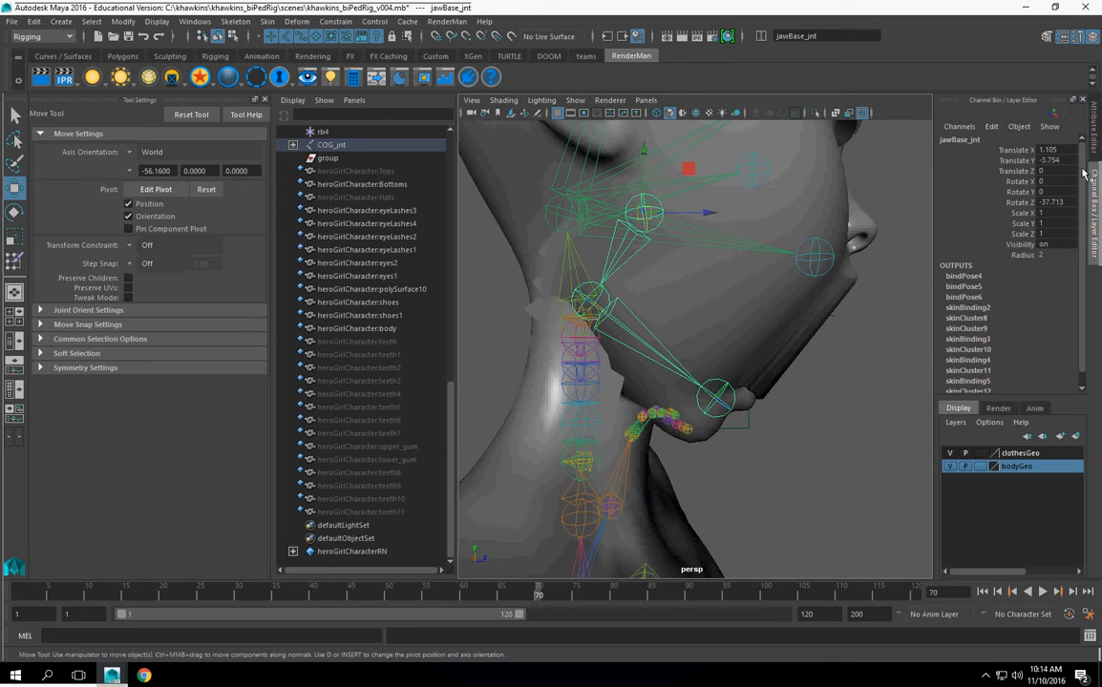
{"action": "key", "text": "Return"}
{"action": "right_click_drag", "start_coordinate": [804, 270], "coordinate": [819, 401], "text": "alt"}
{"action": "left_click_drag", "start_coordinate": [819, 401], "coordinate": [697, 254], "text": "alt"}
Step: Select the body mesh, start Paint Skin Weights, and choose sp_jnt_3 as the influence
{"action": "left_click", "coordinate": [652, 236]}
{"action": "scroll", "coordinate": [652, 237], "scroll_direction": "up", "scroll_amount": 5}
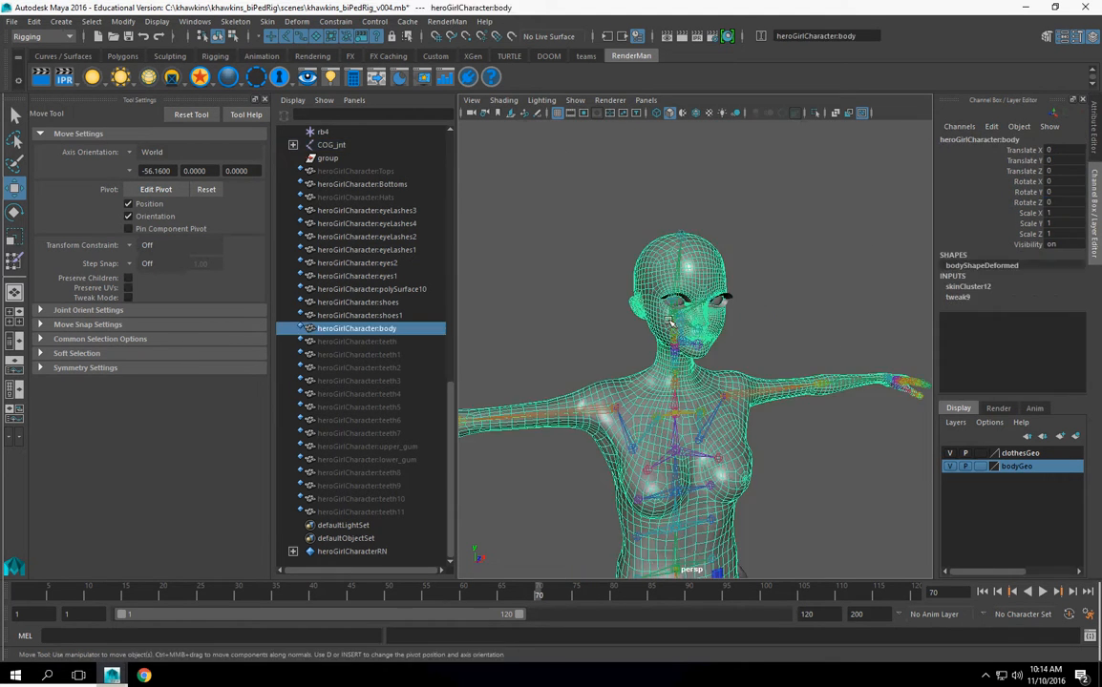
{"action": "left_click", "coordinate": [14, 116]}
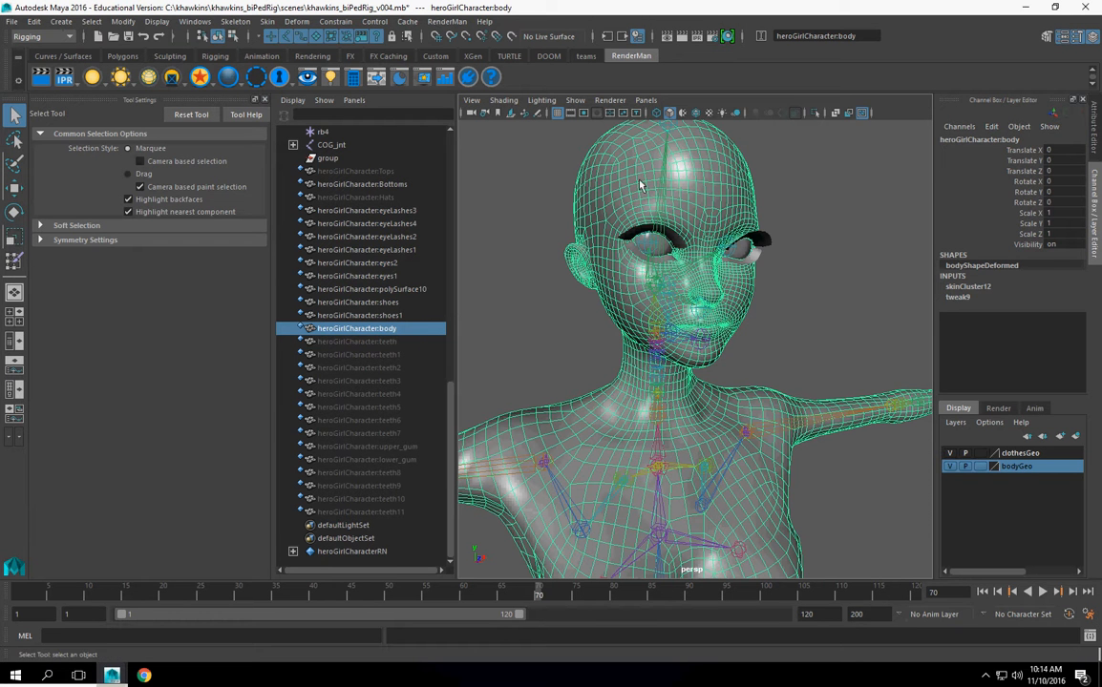
{"action": "left_click", "coordinate": [8, 266]}
{"action": "left_click", "coordinate": [142, 250]}
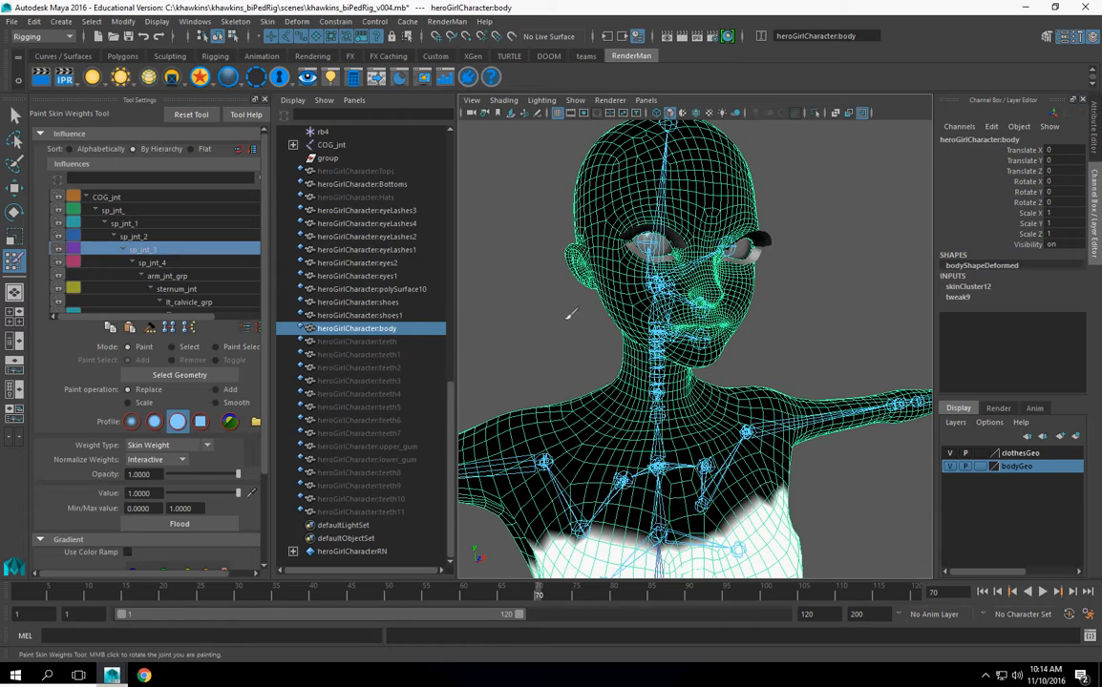
Step: Try to pick the joints at the mouth and jaw as paint influences directly in the side view
{"action": "left_click_drag", "start_coordinate": [871, 283], "coordinate": [941, 296], "text": "alt"}
{"action": "right_click_drag", "start_coordinate": [735, 334], "coordinate": [804, 351], "text": "alt"}
{"action": "left_click_drag", "start_coordinate": [804, 351], "coordinate": [645, 383], "text": "alt"}
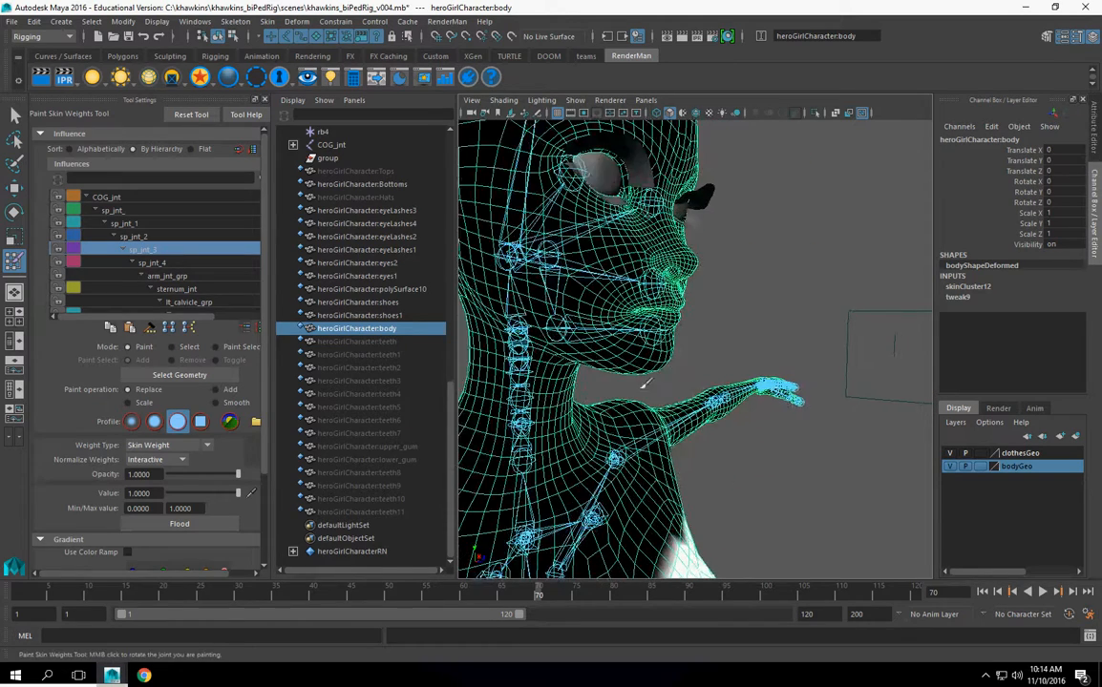
{"action": "right_click_drag", "start_coordinate": [645, 384], "coordinate": [645, 319], "text": "alt"}
{"action": "right_click", "coordinate": [619, 307]}
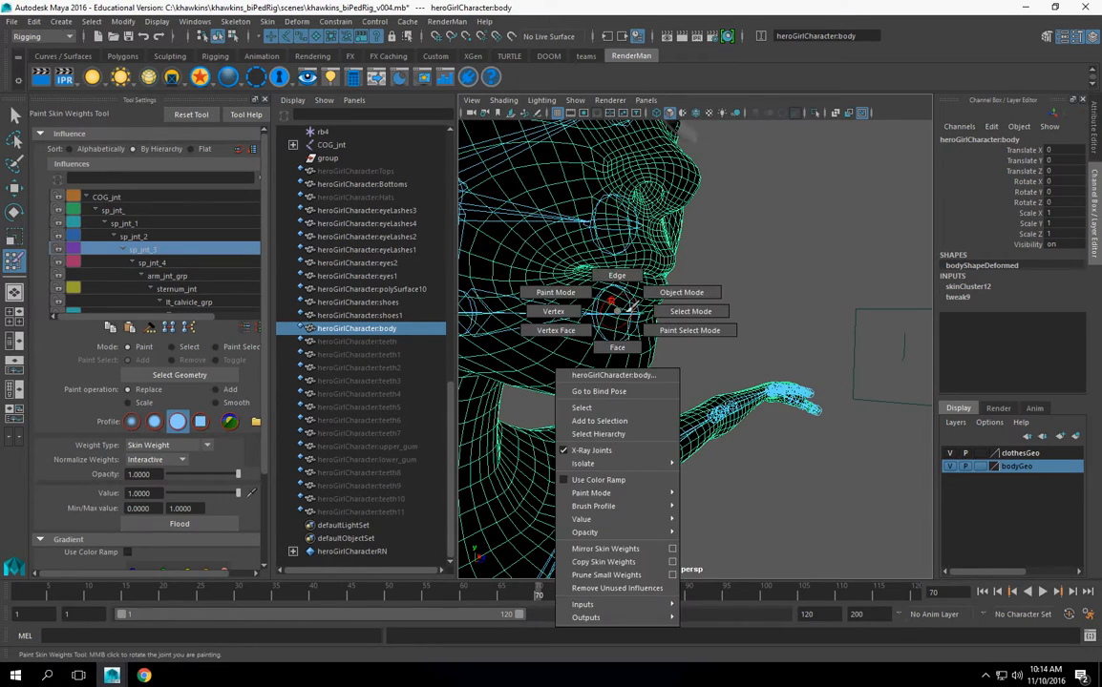
{"action": "right_click", "coordinate": [641, 312]}
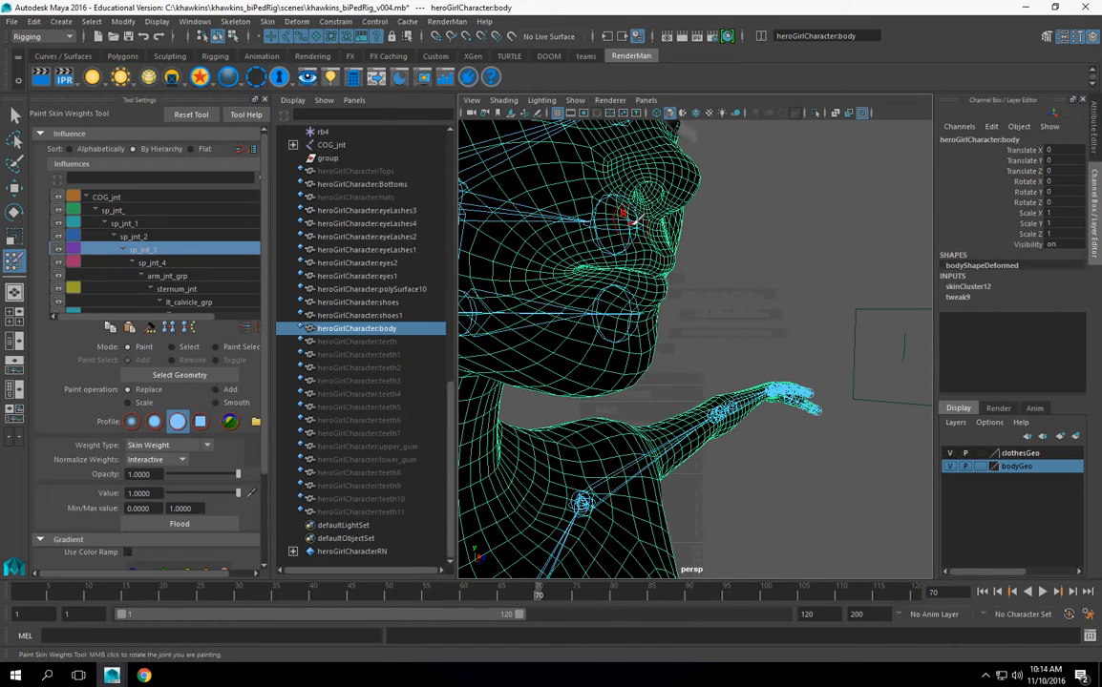
{"action": "right_click", "coordinate": [633, 221]}
{"action": "mouse_move", "coordinate": [608, 315]}
{"action": "left_mouse_down", "text": "alt"}
{"action": "mouse_move", "coordinate": [668, 329]}
{"action": "mouse_move", "coordinate": [611, 327]}
{"action": "left_mouse_up", "text": "alt"}
Step: Select jawBase_jnt and rotate it about Z to about -33 degrees to open the jaw
{"action": "left_click", "coordinate": [13, 189]}
{"action": "left_click_drag", "start_coordinate": [535, 286], "coordinate": [558, 280], "text": "alt"}
{"action": "left_click", "coordinate": [563, 283]}
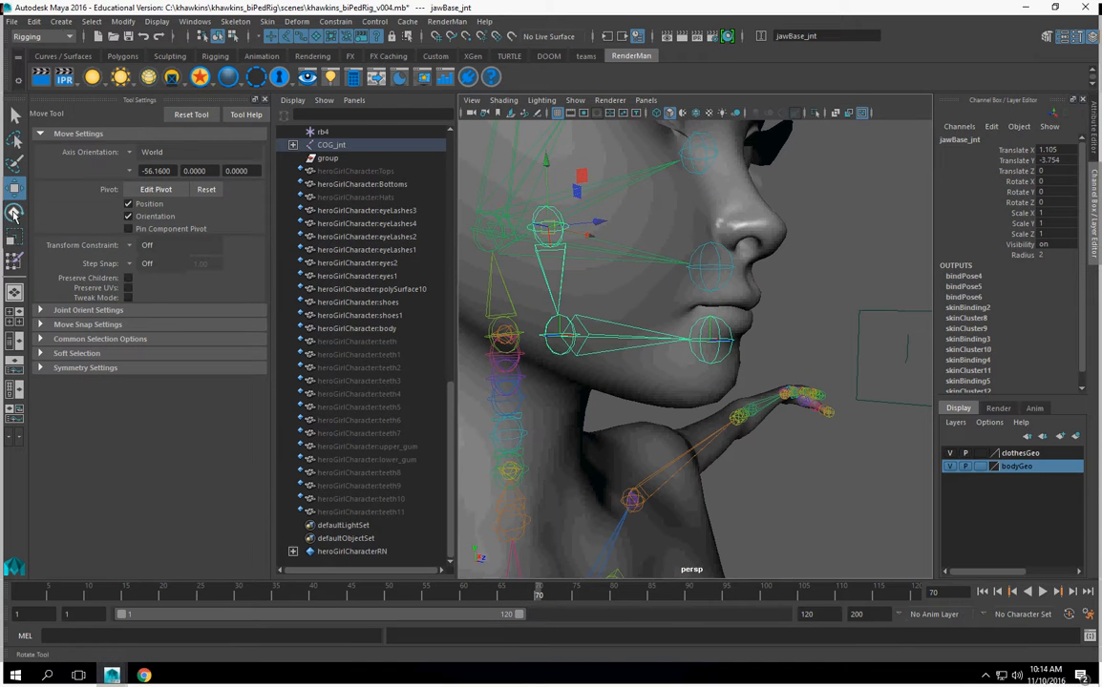
{"action": "left_click", "coordinate": [13, 214]}
{"action": "left_click_drag", "start_coordinate": [600, 245], "coordinate": [594, 275]}
{"action": "left_click_drag", "start_coordinate": [703, 277], "coordinate": [770, 375], "text": "alt"}
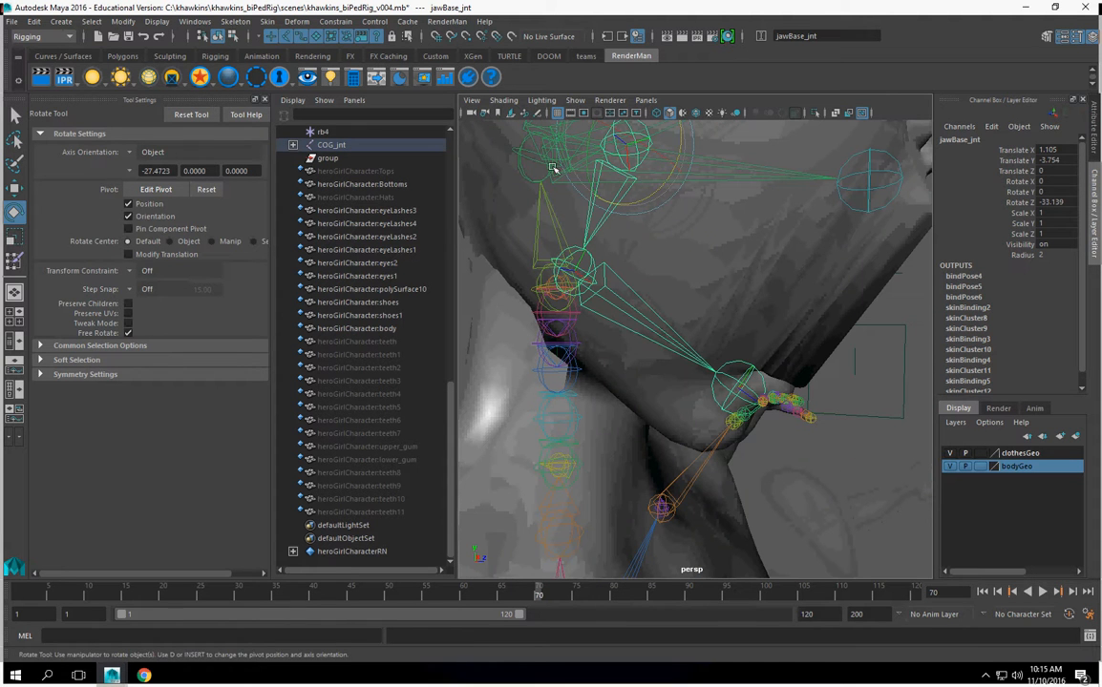
Step: Select the body mesh and restart Paint Skin Weights with the jaw open
{"action": "left_click", "coordinate": [14, 258]}
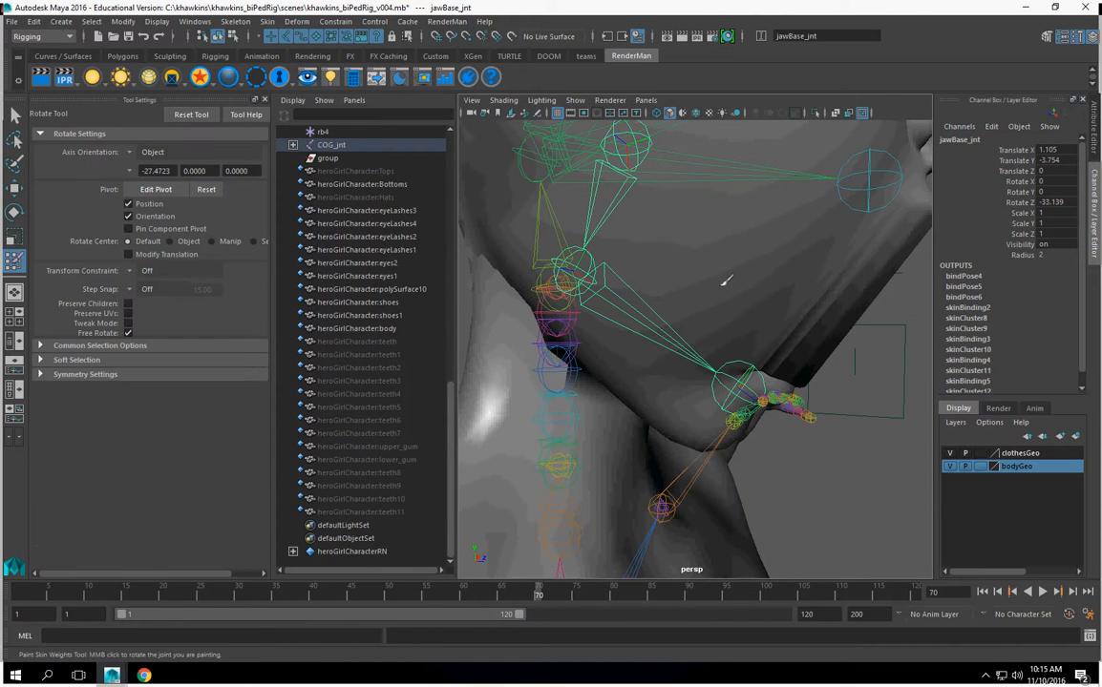
{"action": "left_click", "coordinate": [14, 188]}
{"action": "left_click", "coordinate": [626, 218]}
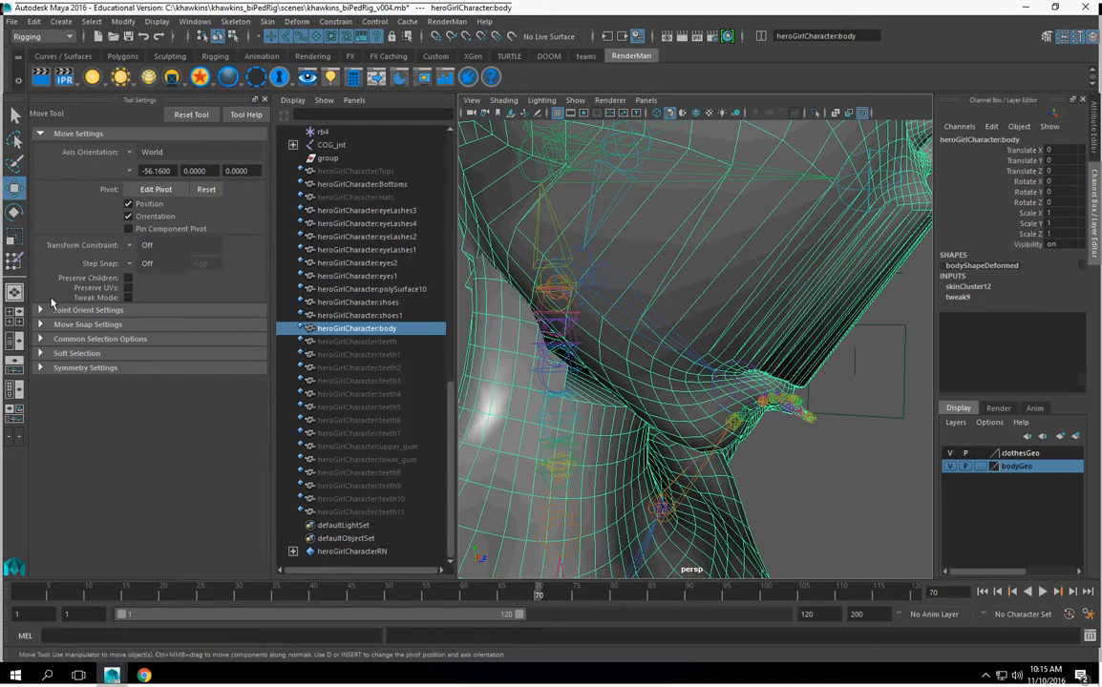
{"action": "left_click", "coordinate": [14, 257]}
{"action": "mouse_move", "coordinate": [783, 362]}
{"action": "left_mouse_down", "text": "alt"}
{"action": "mouse_move", "coordinate": [842, 360]}
{"action": "mouse_move", "coordinate": [725, 329]}
{"action": "mouse_move", "coordinate": [763, 345]}
{"action": "left_mouse_up", "text": "alt"}
{"action": "scroll", "coordinate": [764, 344], "scroll_direction": "down", "scroll_amount": 5}
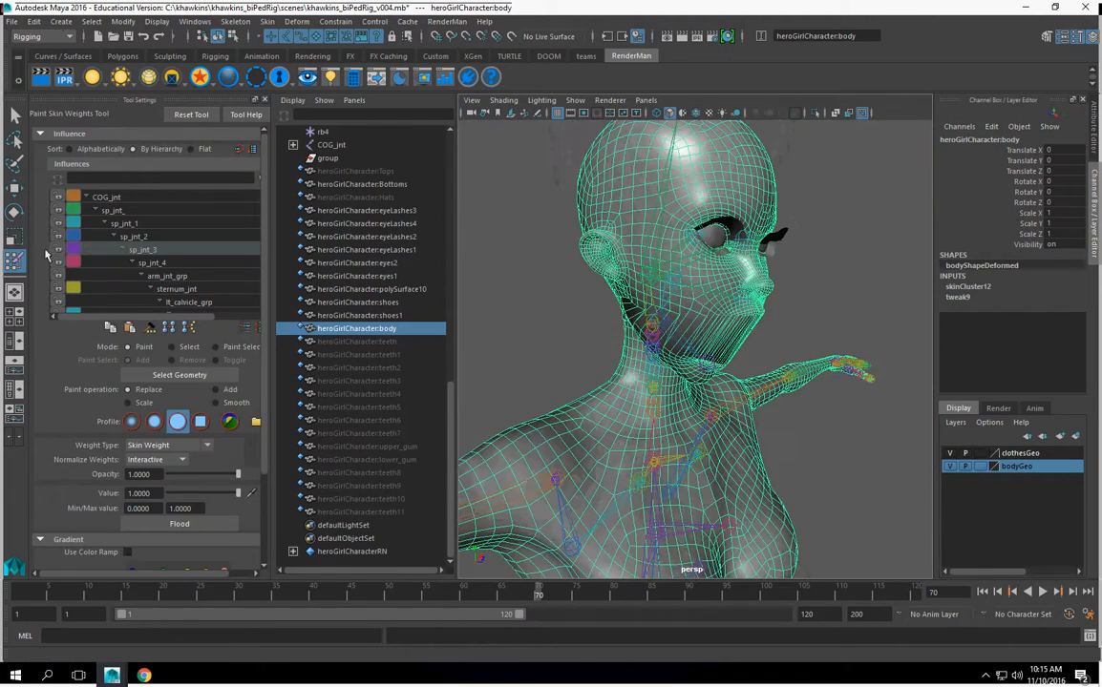
Step: Reselect the body mesh, restart Paint Skin Weights, and choose sp_jnt_4 as the influence
{"action": "left_click", "coordinate": [15, 188]}
{"action": "left_click", "coordinate": [578, 305]}
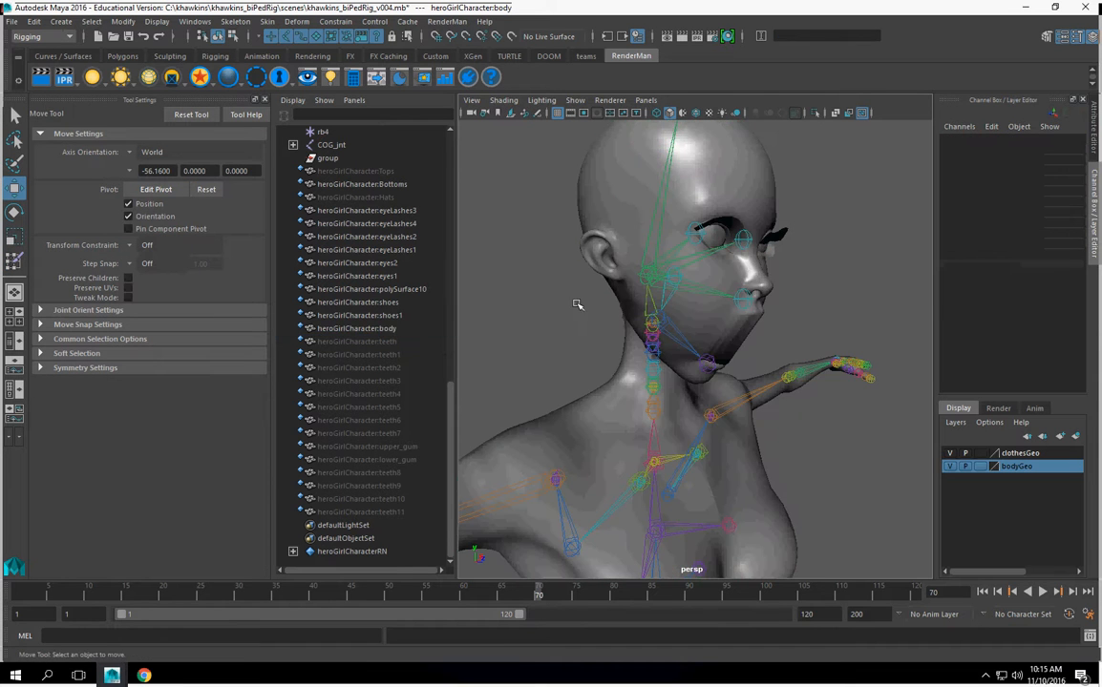
{"action": "left_click", "coordinate": [590, 203]}
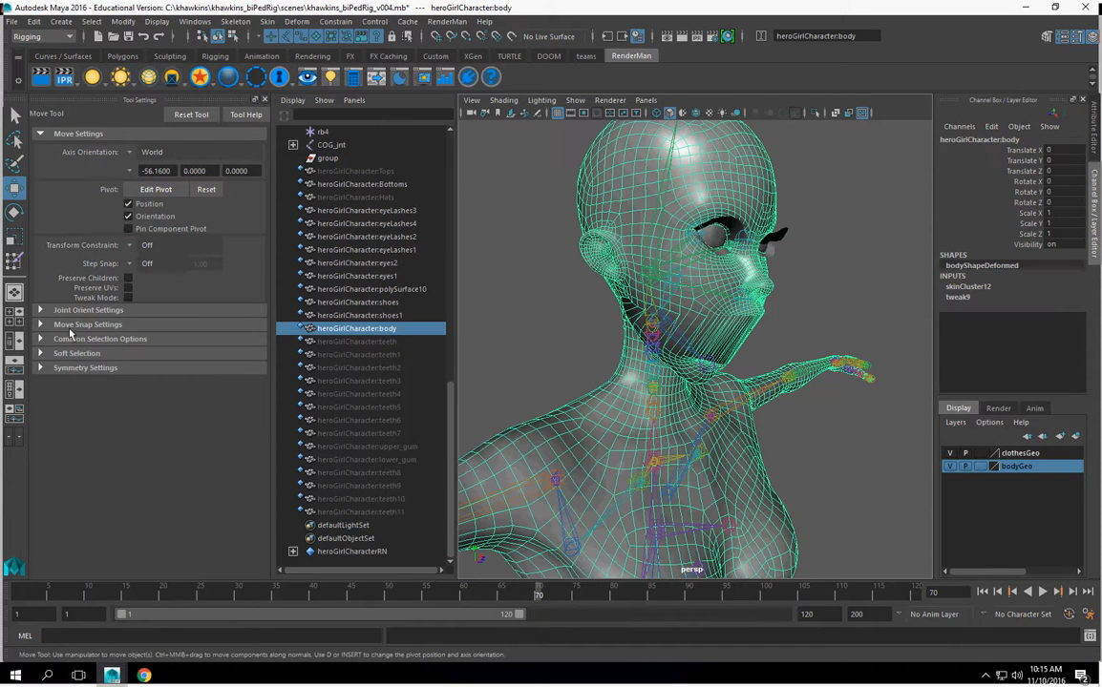
{"action": "left_click", "coordinate": [14, 261]}
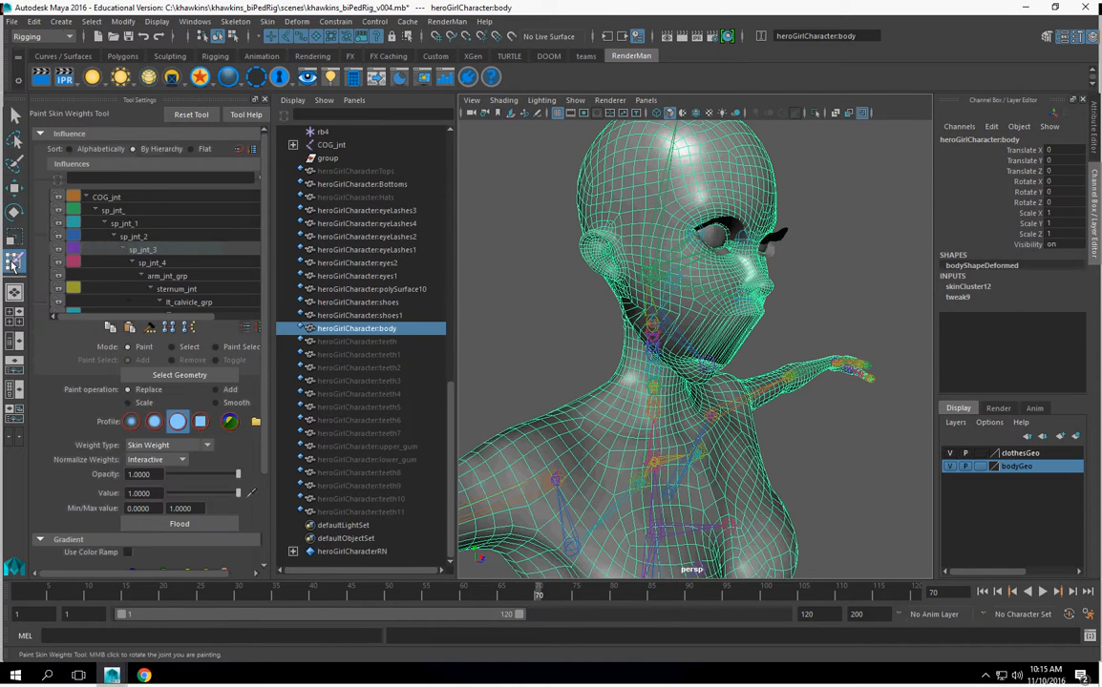
{"action": "left_click", "coordinate": [148, 263]}
Step: Widen the paint tool settings area and set the paint operation to Add
{"action": "left_click_drag", "start_coordinate": [592, 330], "coordinate": [727, 266], "text": "alt"}
{"action": "right_click_drag", "start_coordinate": [741, 269], "coordinate": [763, 310]}
{"action": "left_click_drag", "start_coordinate": [764, 310], "coordinate": [659, 327], "text": "alt"}
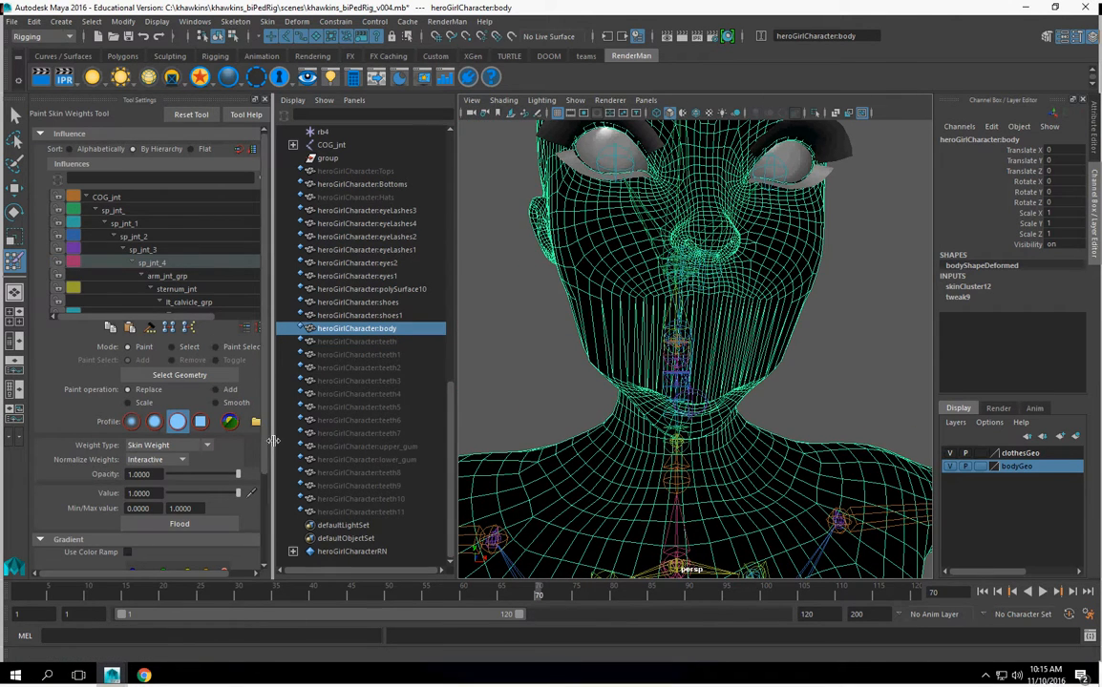
{"action": "left_click_drag", "start_coordinate": [266, 448], "coordinate": [347, 449]}
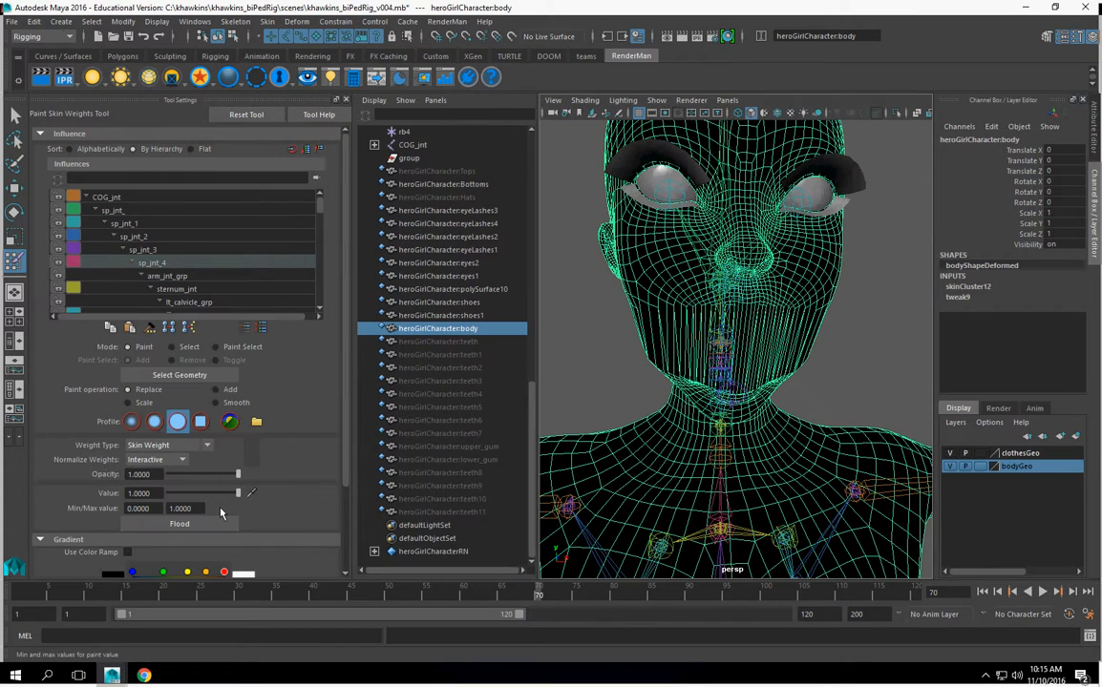
{"action": "mouse_move", "coordinate": [661, 320]}
{"action": "left_mouse_down", "text": "alt"}
{"action": "mouse_move", "coordinate": [616, 282]}
{"action": "mouse_move", "coordinate": [701, 345]}
{"action": "mouse_move", "coordinate": [698, 327]}
{"action": "left_mouse_up", "text": "alt"}
Step: Pick jawBase_jnt as the paint influence directly on the model, and try to pick ROM_jnt near the upper lip
{"action": "right_click", "coordinate": [658, 280]}
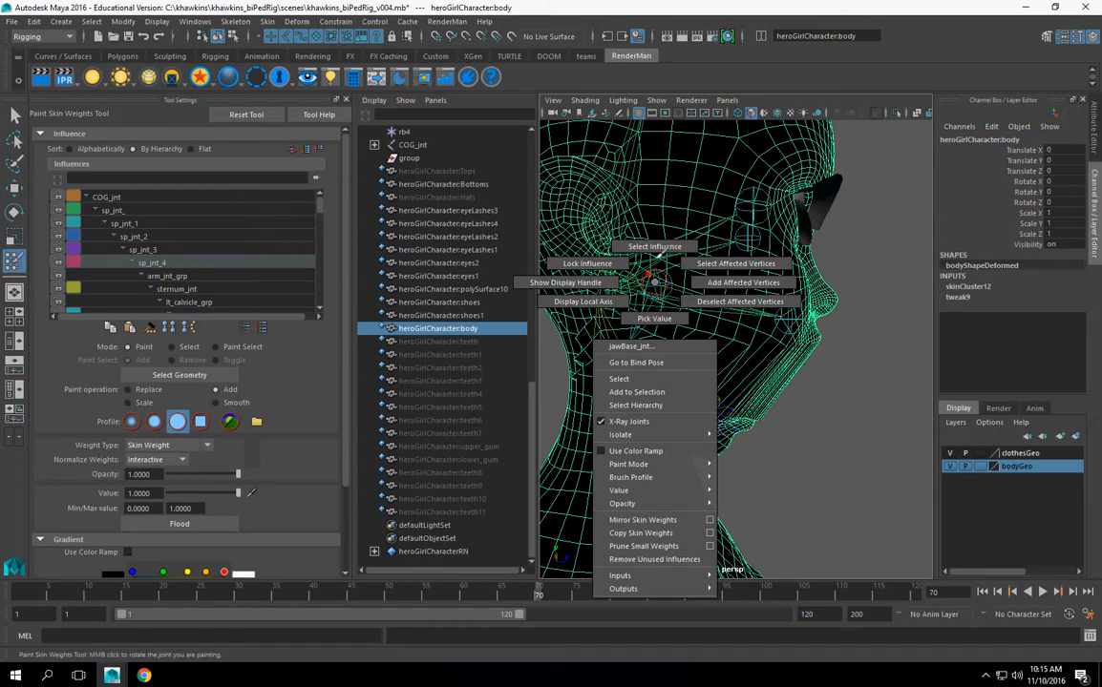
{"action": "left_click", "coordinate": [656, 246]}
{"action": "middle_click_drag", "start_coordinate": [706, 357], "coordinate": [763, 306]}
{"action": "right_click", "coordinate": [791, 315]}
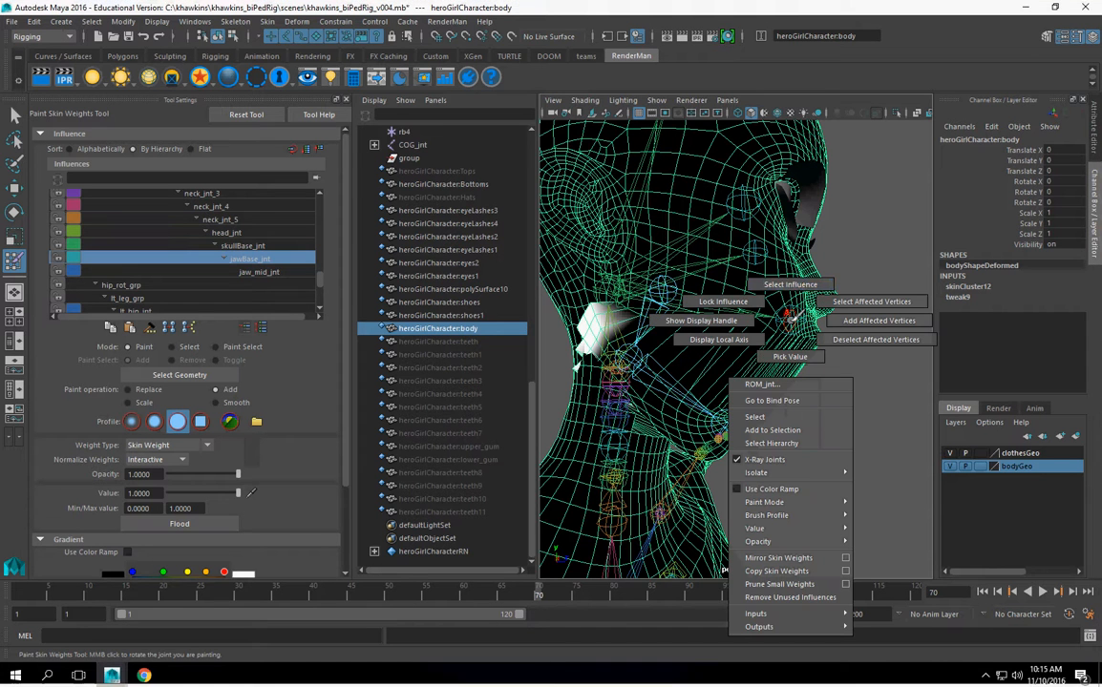
{"action": "left_click", "coordinate": [792, 285]}
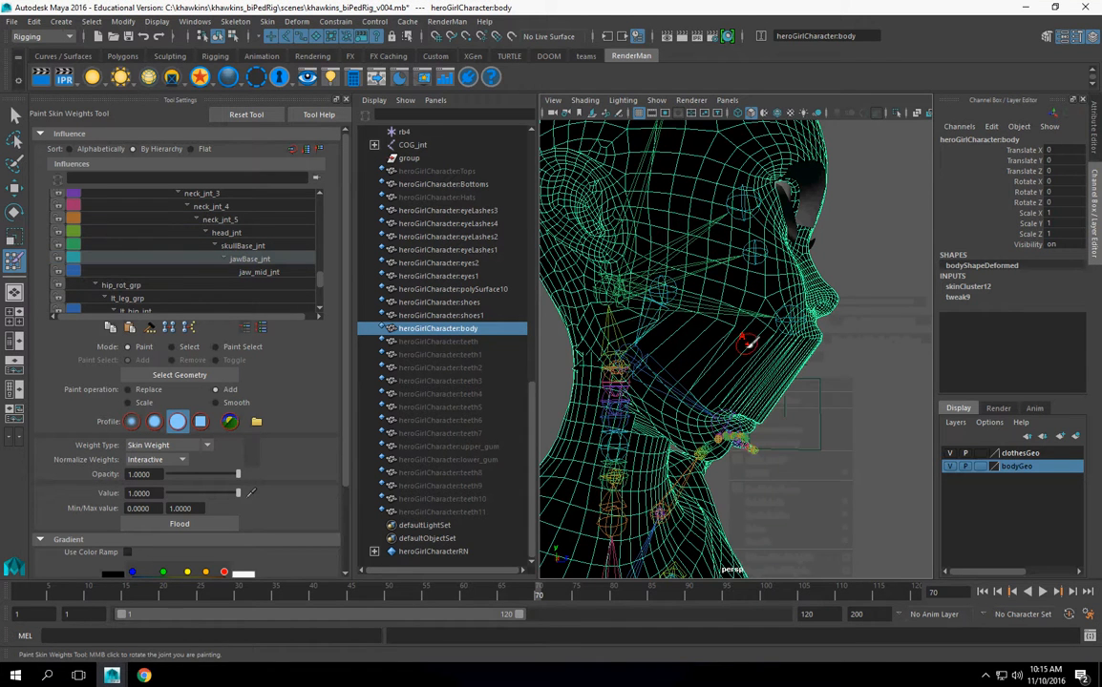
Step: Compare the weight maps of skullBase_jnt, jawBase_jnt and jaw_mid_jnt on the opened jaw
{"action": "left_click_drag", "start_coordinate": [700, 307], "coordinate": [665, 309], "text": "alt"}
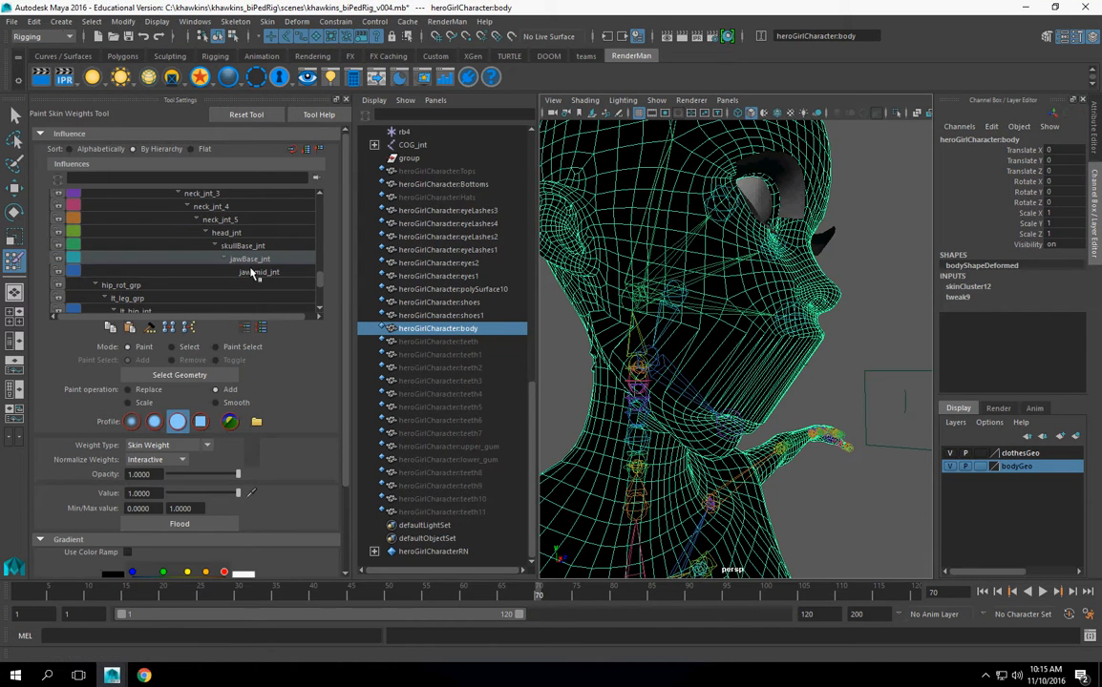
{"action": "scroll", "coordinate": [281, 256], "scroll_direction": "up", "scroll_amount": 1}
{"action": "scroll", "coordinate": [320, 276], "scroll_direction": "down", "scroll_amount": 1}
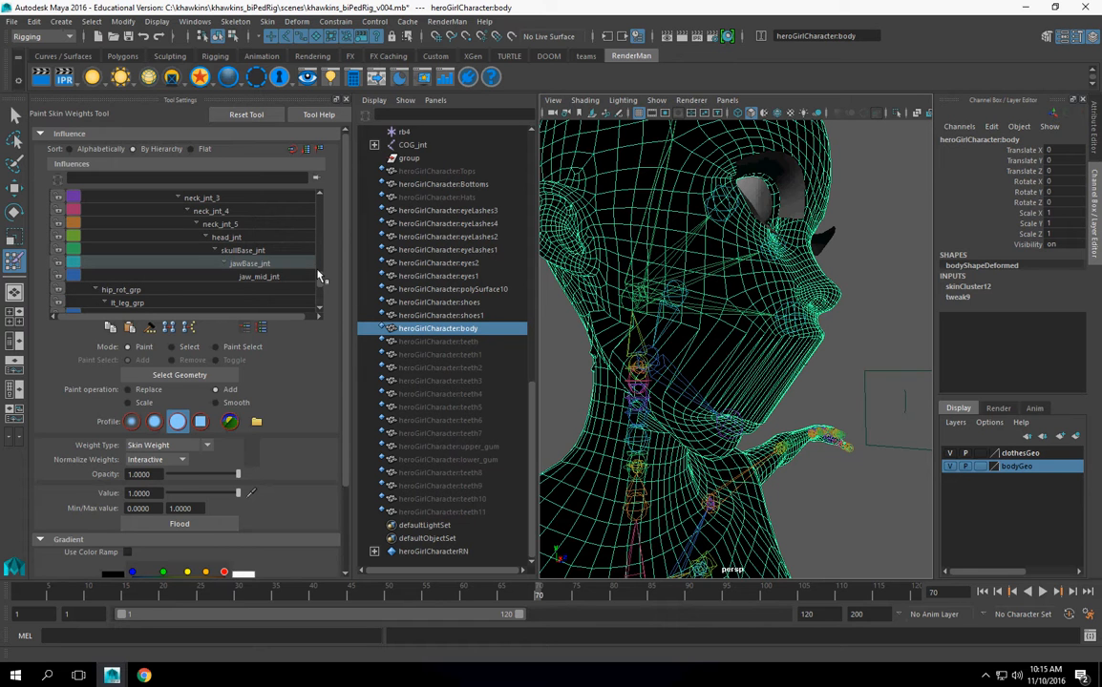
{"action": "left_click", "coordinate": [245, 251]}
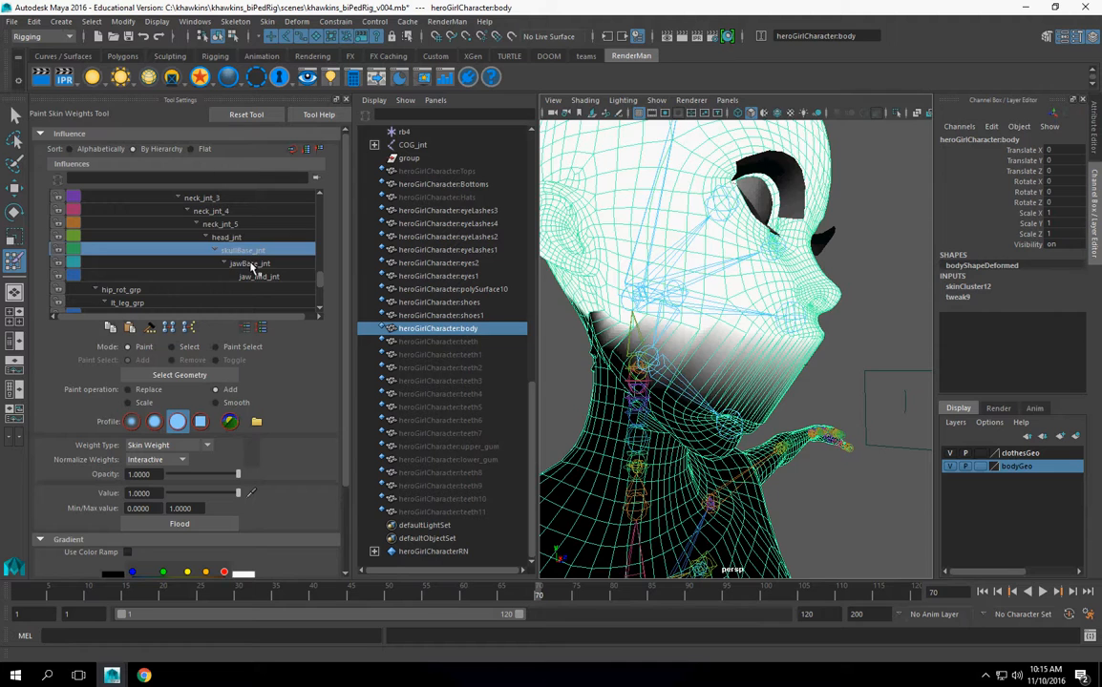
{"action": "left_click", "coordinate": [251, 264]}
{"action": "left_click", "coordinate": [256, 277]}
{"action": "scroll", "coordinate": [271, 279], "scroll_direction": "down", "scroll_amount": 1}
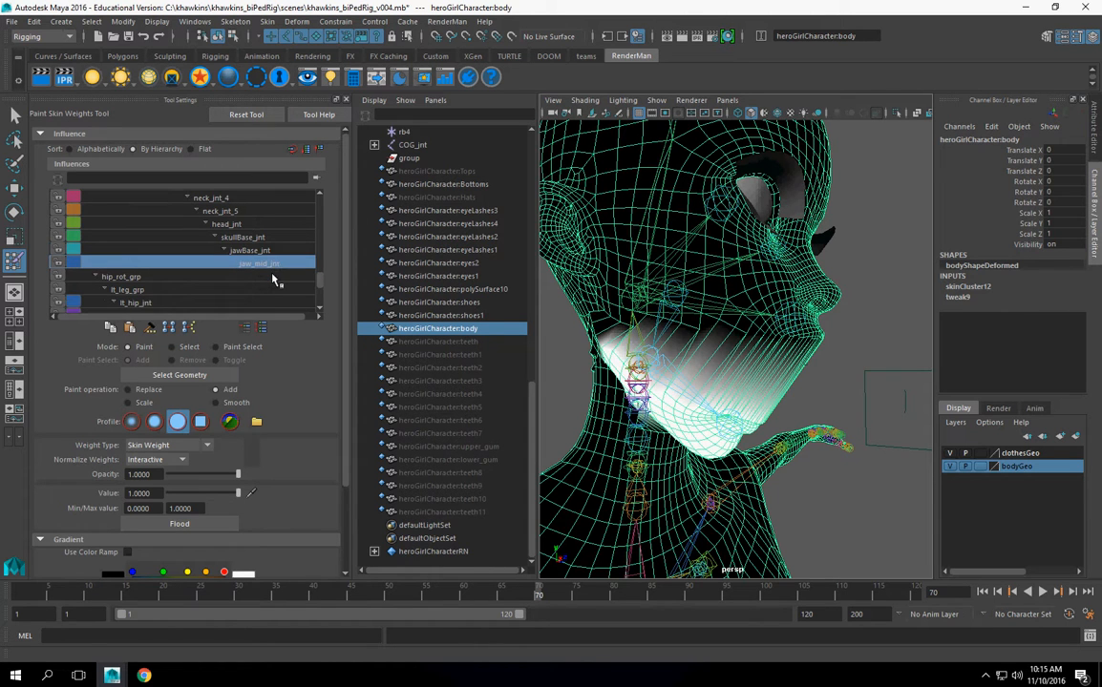
{"action": "mouse_move", "coordinate": [704, 340]}
{"action": "left_mouse_down", "text": "alt"}
{"action": "mouse_move", "coordinate": [648, 342]}
{"action": "mouse_move", "coordinate": [701, 345]}
{"action": "left_mouse_up", "text": "alt"}
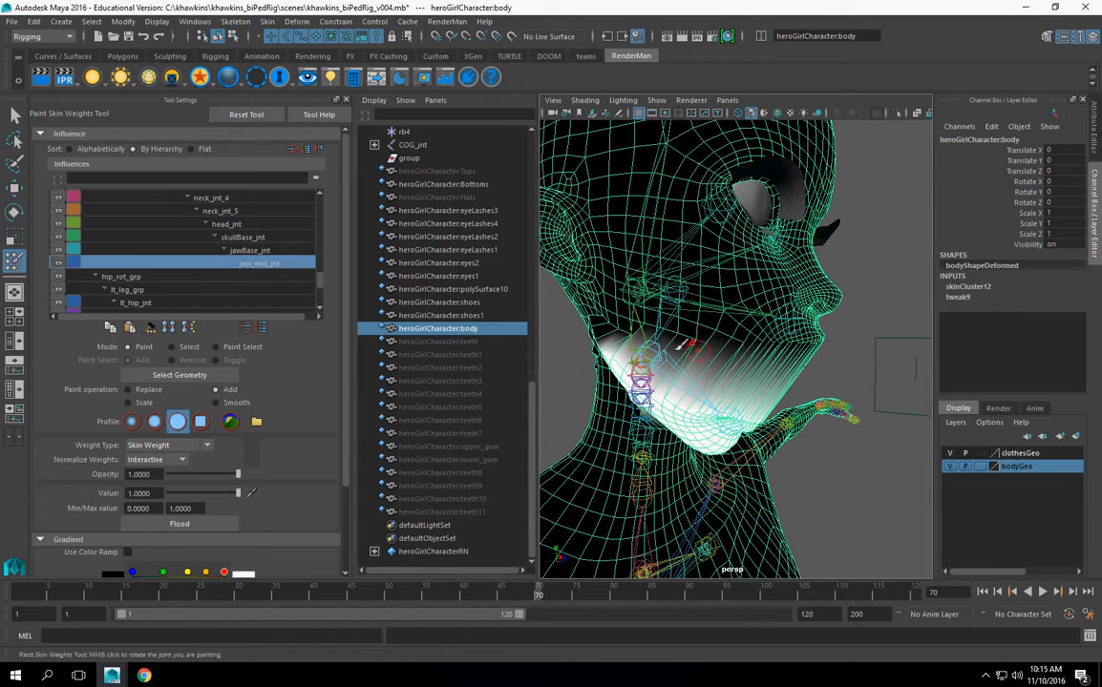
Step: Select ROM_jnt at the upper lip, reselect the body mesh, and restart Paint Skin Weights
{"action": "left_click", "coordinate": [14, 116]}
{"action": "left_click", "coordinate": [796, 326]}
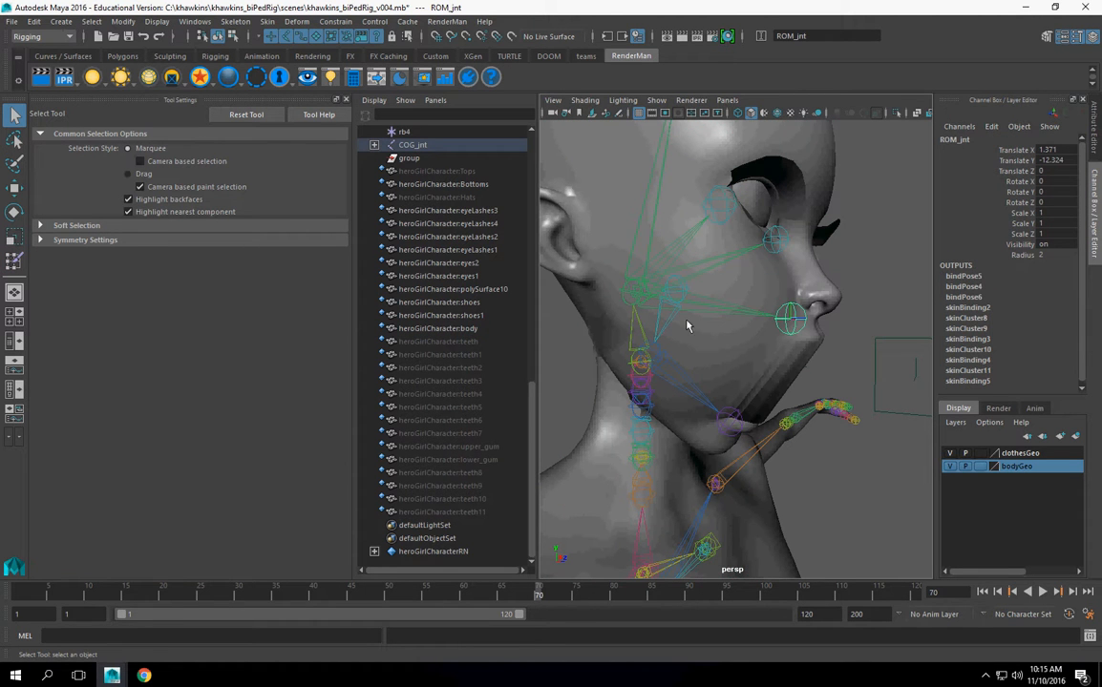
{"action": "left_click", "coordinate": [740, 277]}
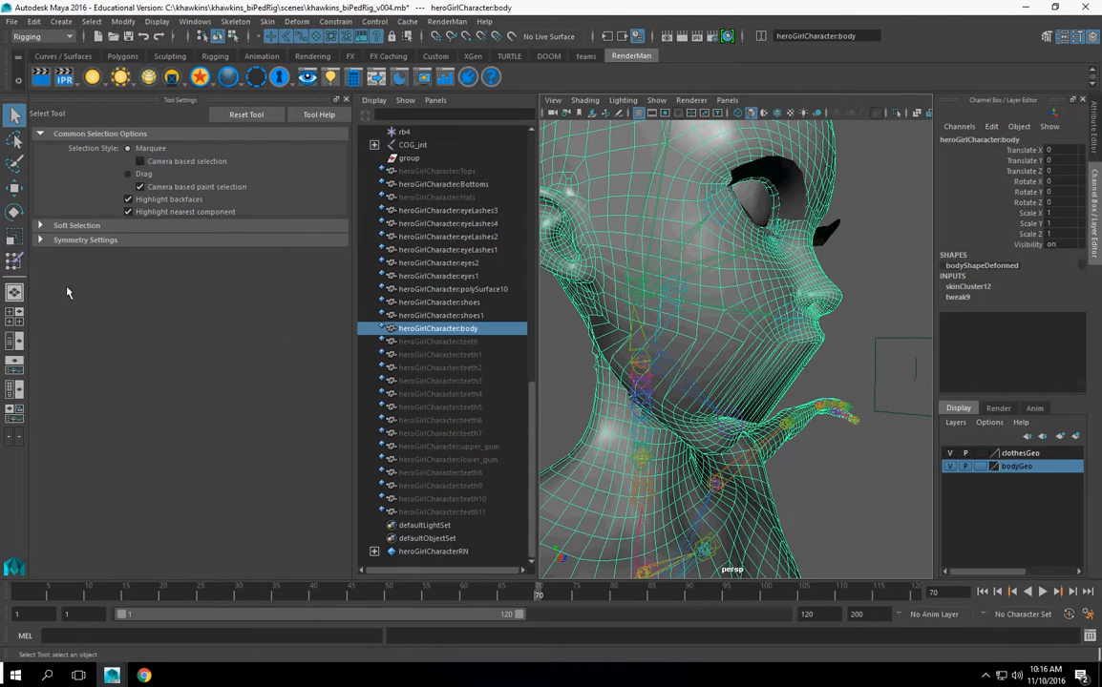
{"action": "left_click", "coordinate": [13, 262]}
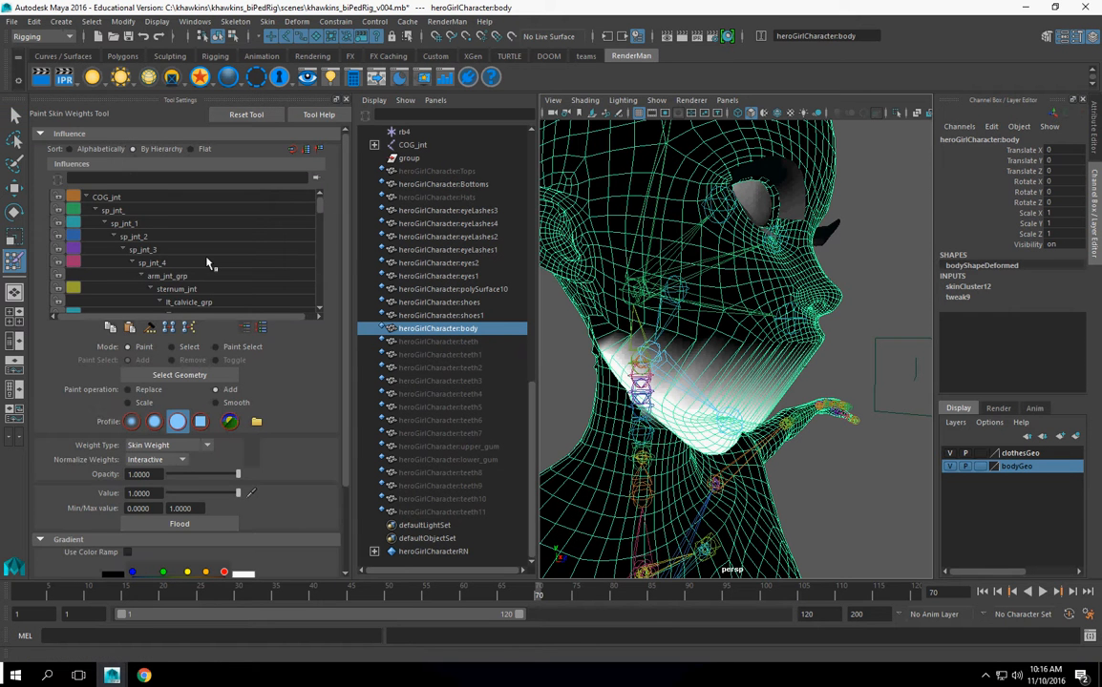
{"action": "scroll", "coordinate": [210, 265], "scroll_direction": "down", "scroll_amount": 5}
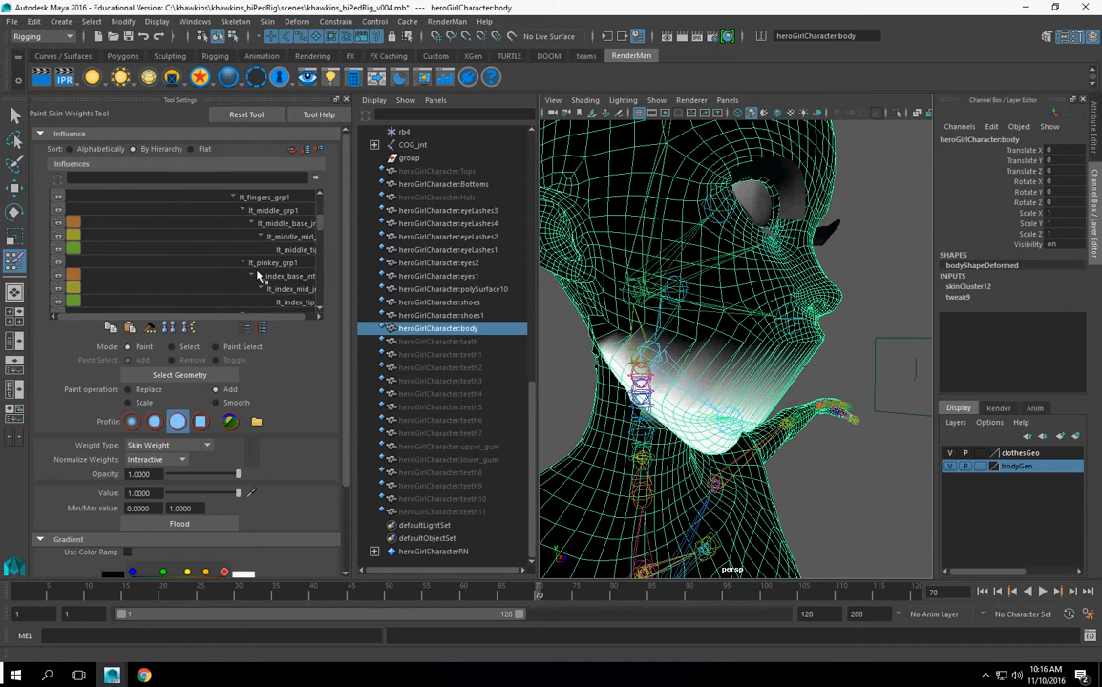
Step: Review how jawBase_jnt, head_jnt, skullBase_jnt and jaw_mid_jnt influence the head, jaw and mouth area
{"action": "left_click_drag", "start_coordinate": [790, 311], "coordinate": [783, 314], "text": "alt"}
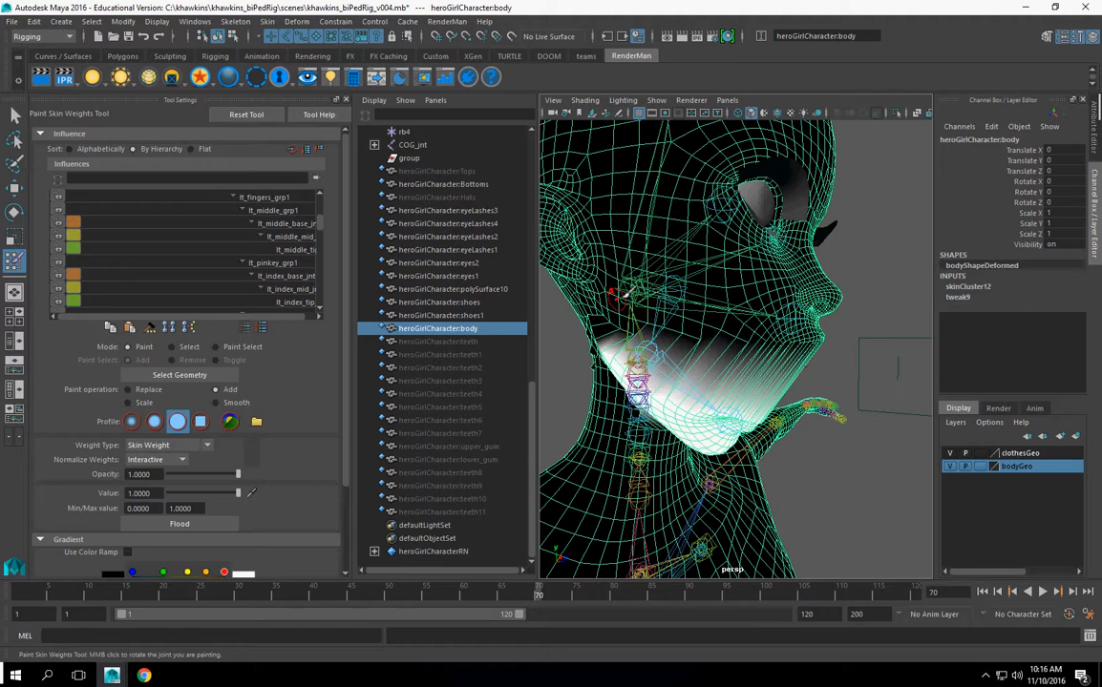
{"action": "right_click_drag", "start_coordinate": [672, 283], "coordinate": [671, 247]}
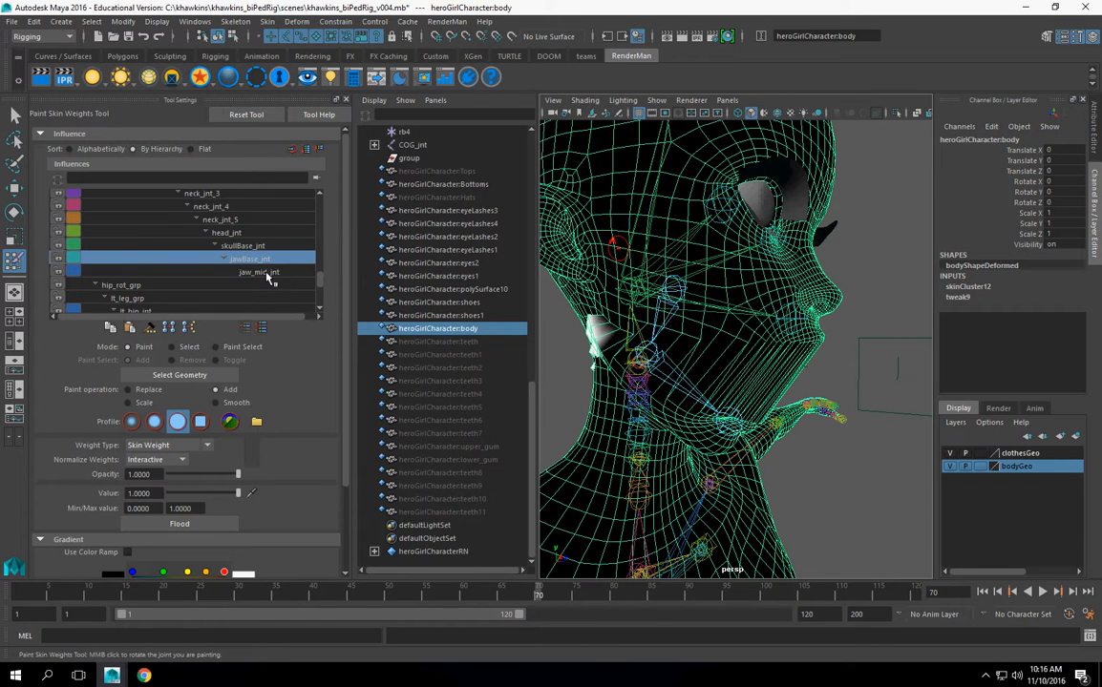
{"action": "left_click", "coordinate": [226, 233]}
{"action": "scroll", "coordinate": [679, 278], "scroll_direction": "down", "scroll_amount": 5}
{"action": "scroll", "coordinate": [680, 278], "scroll_direction": "up", "scroll_amount": 3}
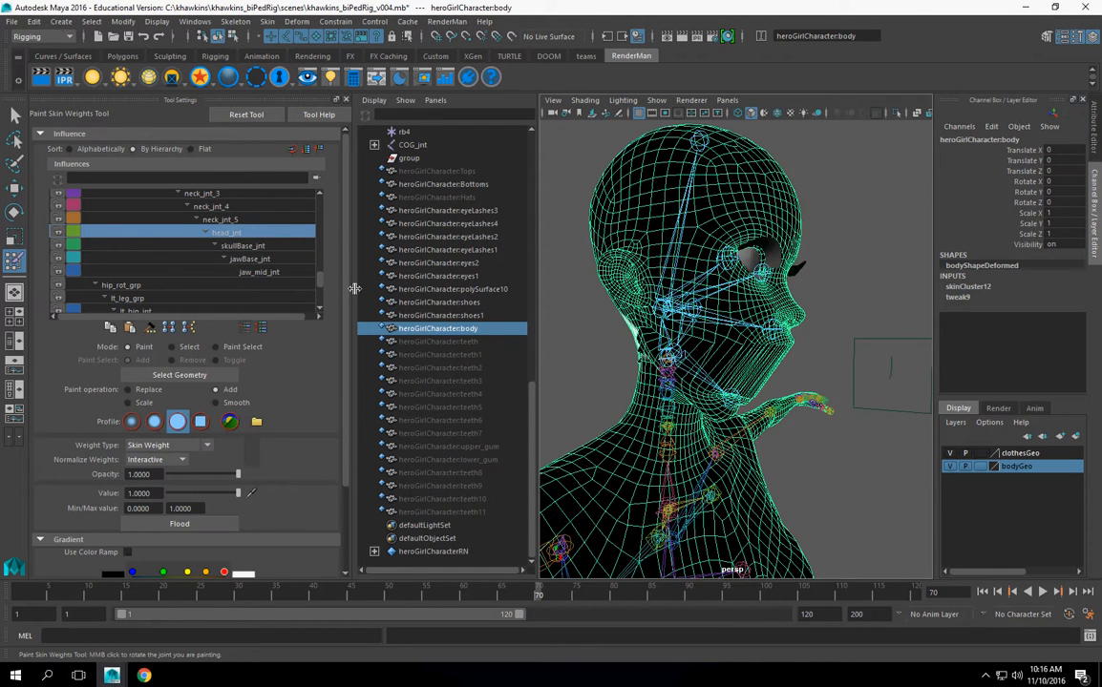
{"action": "left_click", "coordinate": [251, 246]}
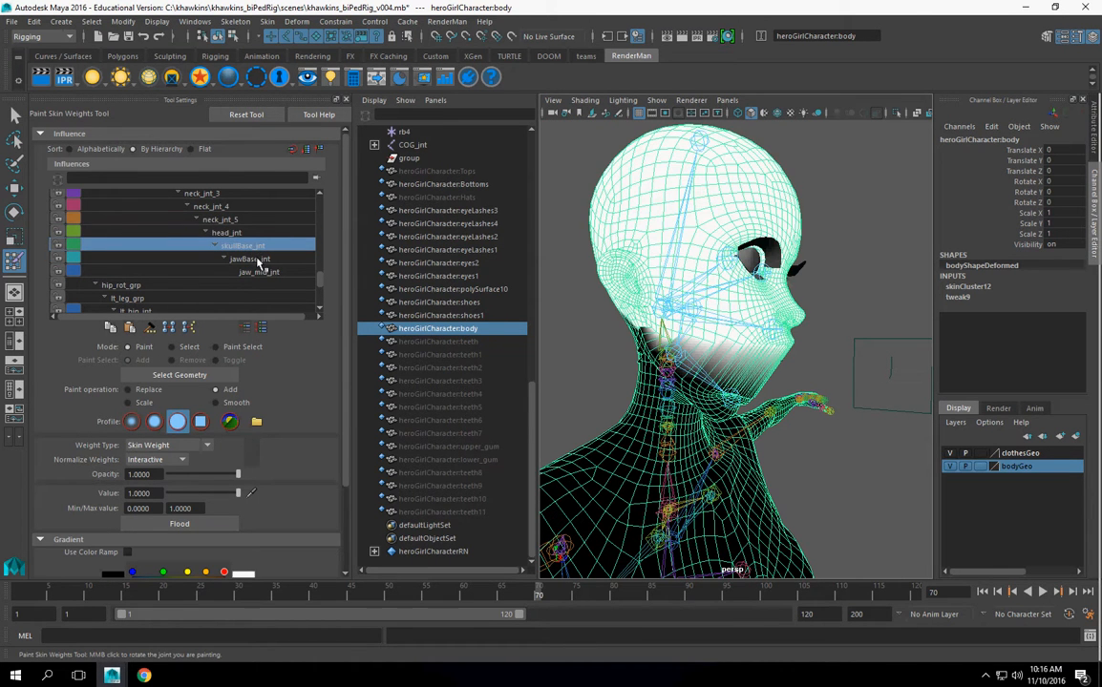
{"action": "left_click", "coordinate": [250, 258]}
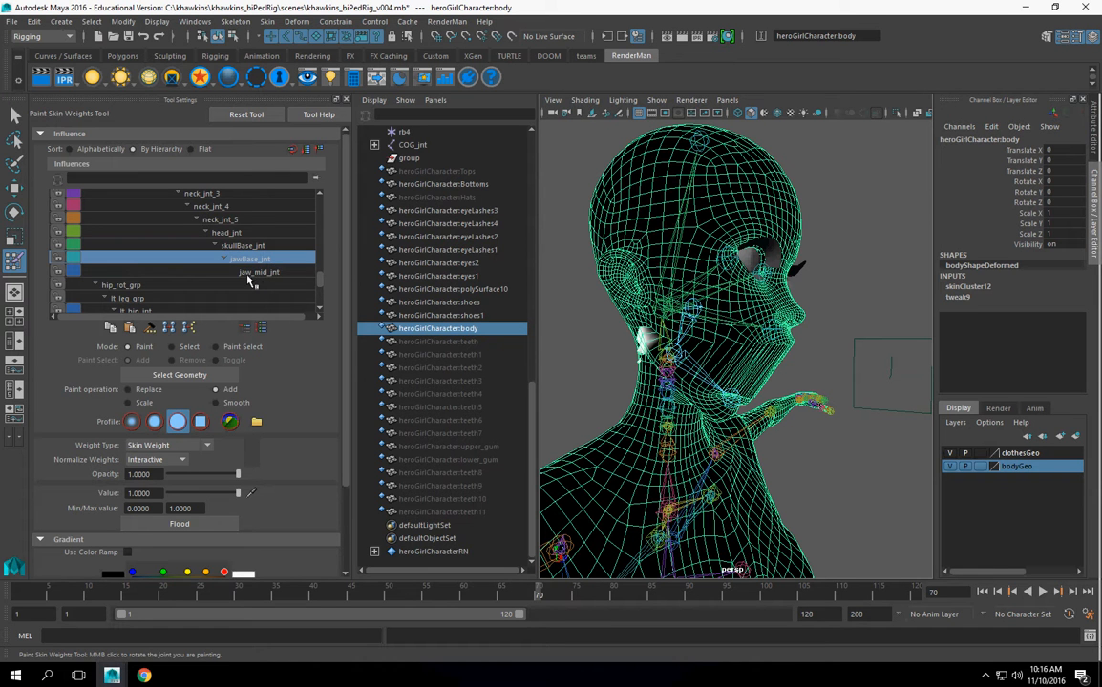
{"action": "left_click", "coordinate": [250, 273]}
{"action": "right_click_drag", "start_coordinate": [705, 341], "coordinate": [786, 352], "text": "alt"}
{"action": "left_click_drag", "start_coordinate": [785, 351], "coordinate": [789, 341], "text": "alt"}
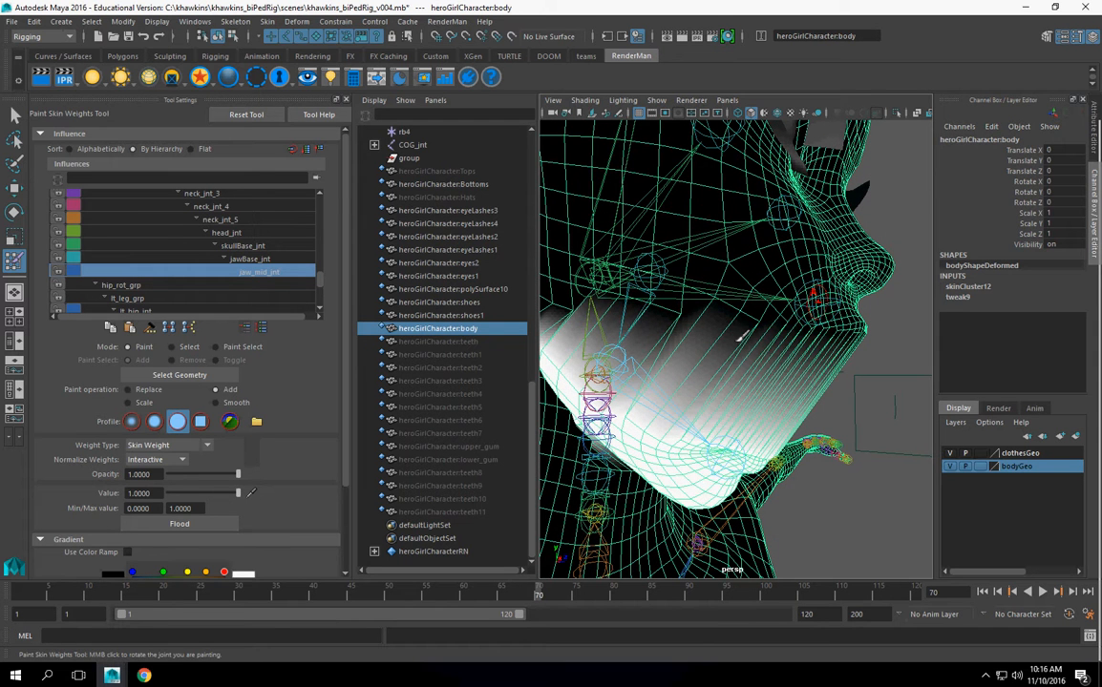
Step: Leave weight painting and set jawBase_jnt's Rotate Z to 0 to close the jaw
{"action": "key", "text": "q"}
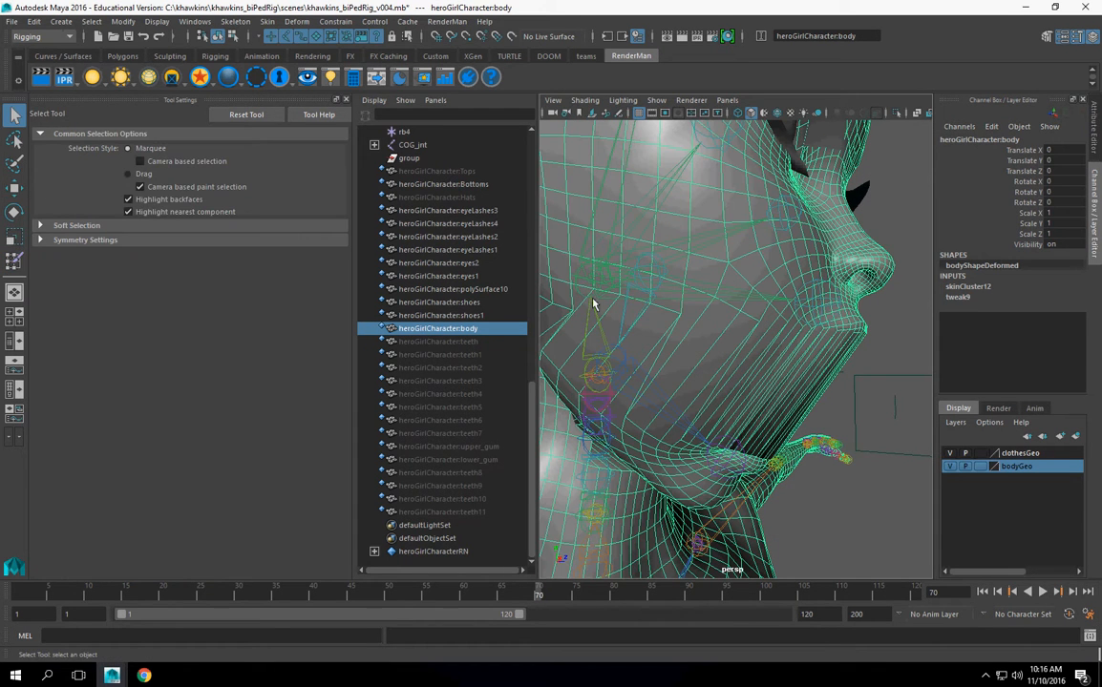
{"action": "left_click_drag", "start_coordinate": [713, 343], "coordinate": [676, 313], "text": "alt"}
{"action": "left_click", "coordinate": [591, 242]}
{"action": "left_click", "coordinate": [1068, 203]}
{"action": "type", "text": "0"}
{"action": "key", "text": "Return"}
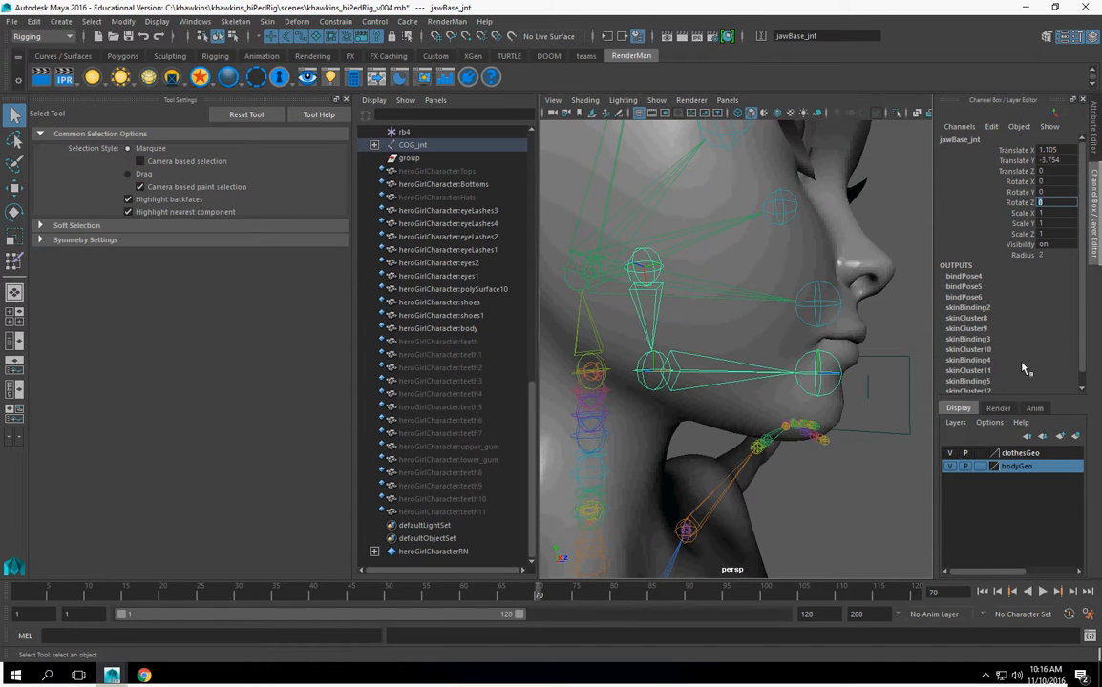
Step: Select jaw_term_jnt and ROM_jnt together with the body mesh and add both joints as skin influences
{"action": "key", "text": "Down"}
{"action": "key", "text": "Down"}
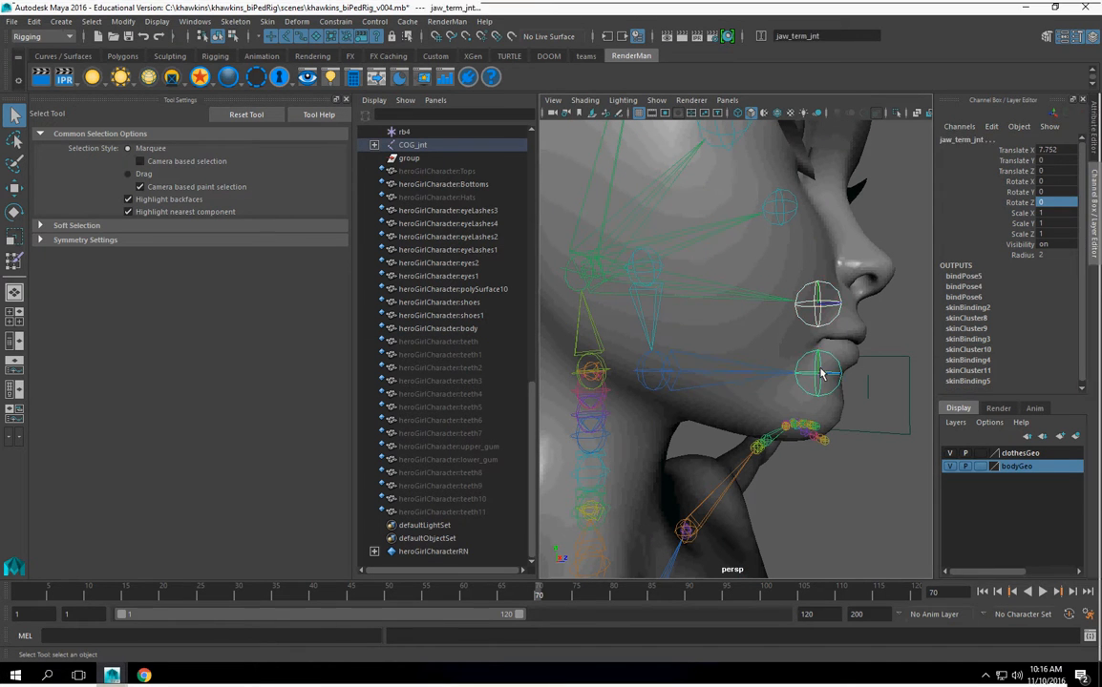
{"action": "left_click", "coordinate": [772, 239]}
{"action": "key", "text": "space"}
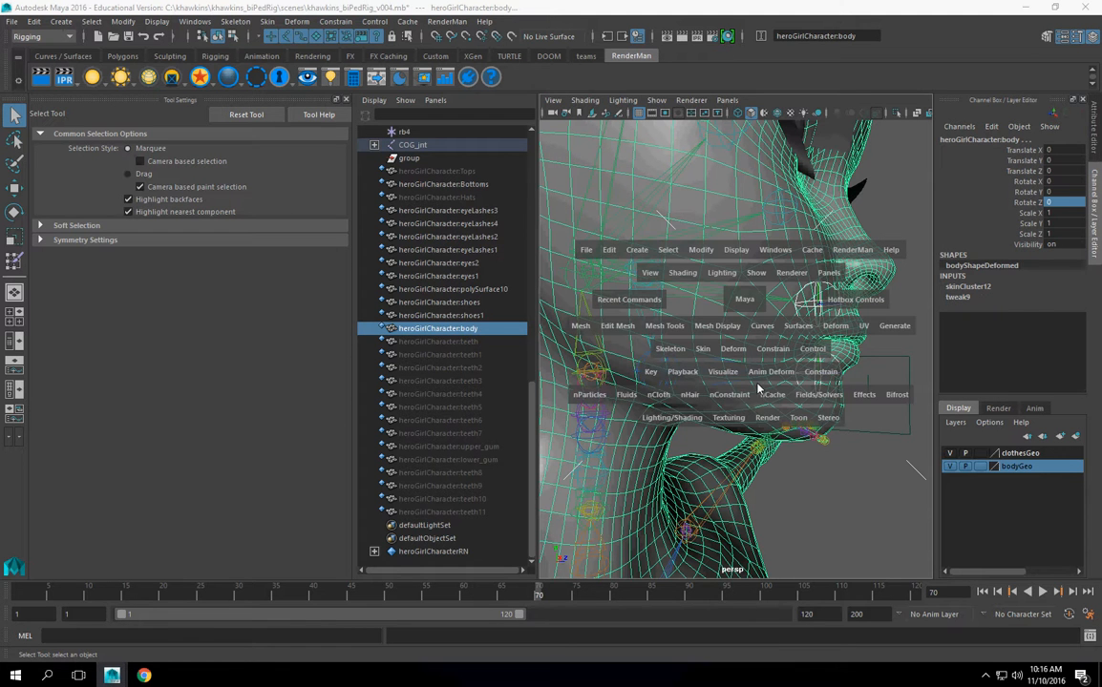
{"action": "left_click", "coordinate": [703, 350]}
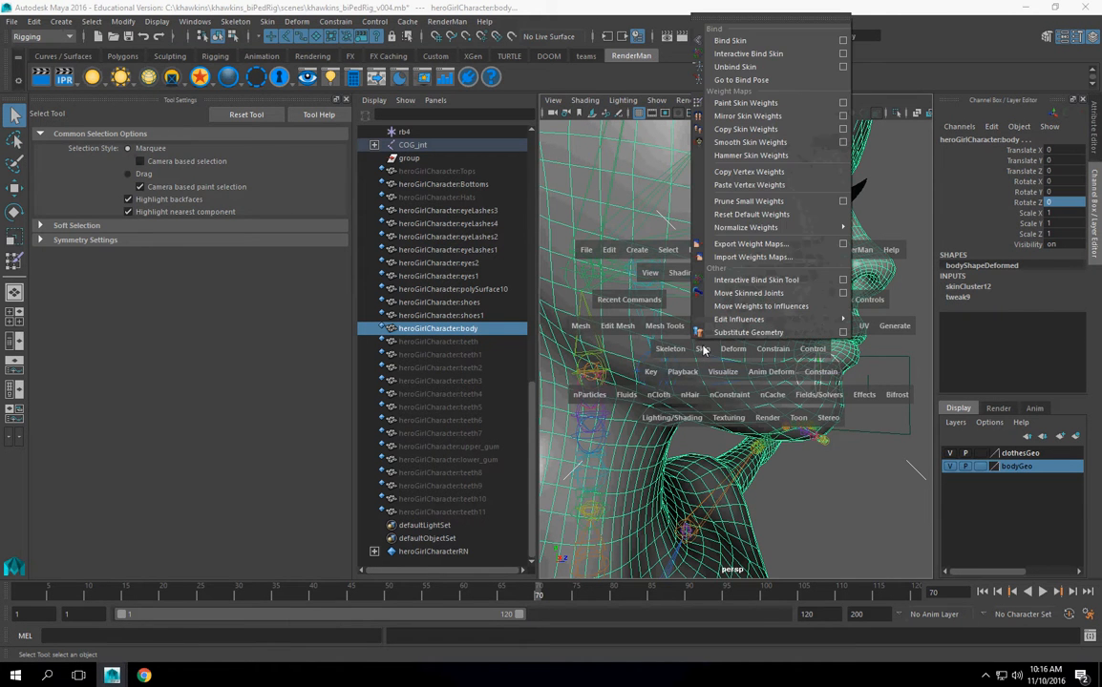
{"action": "mouse_move", "coordinate": [821, 319]}
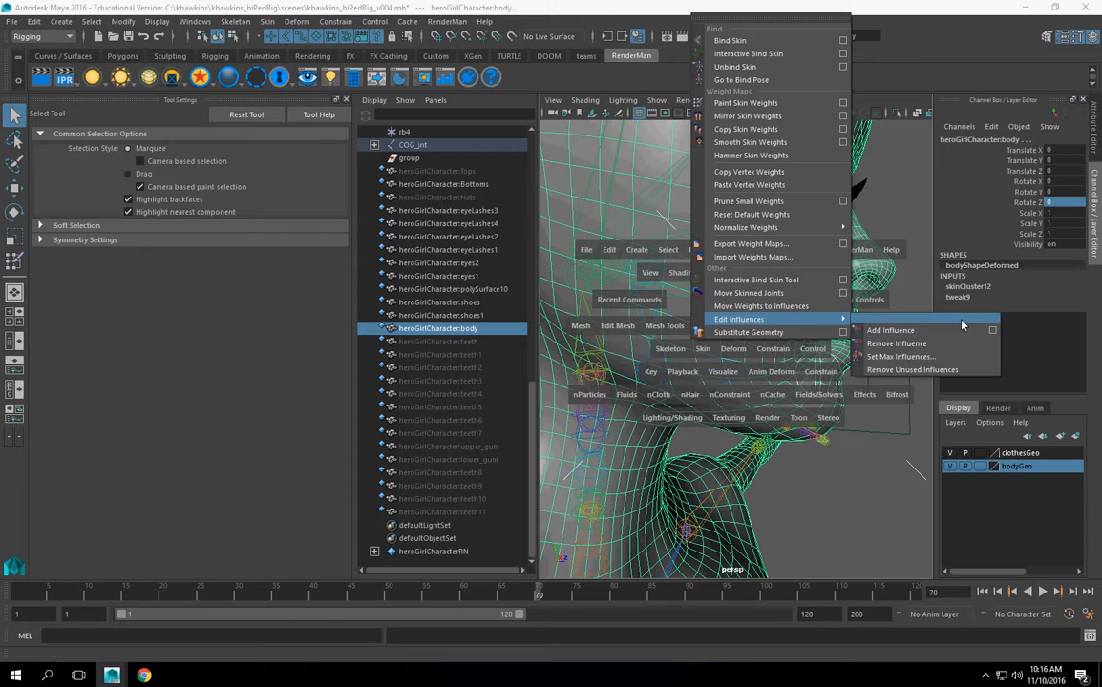
{"action": "left_click", "coordinate": [994, 332]}
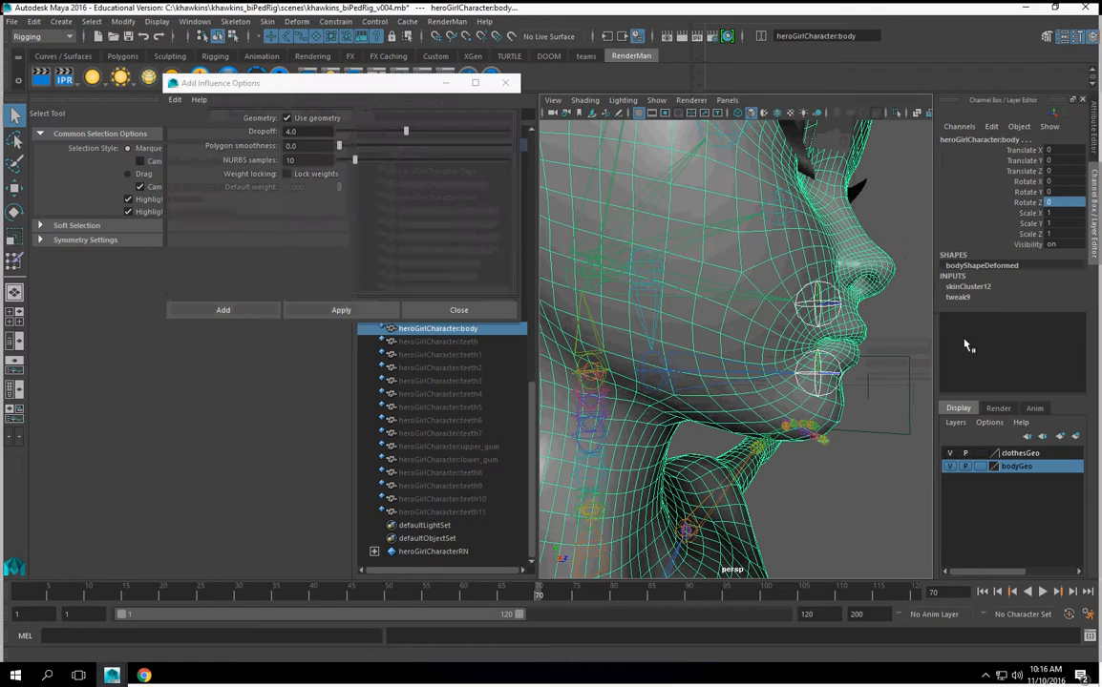
{"action": "left_click", "coordinate": [334, 311]}
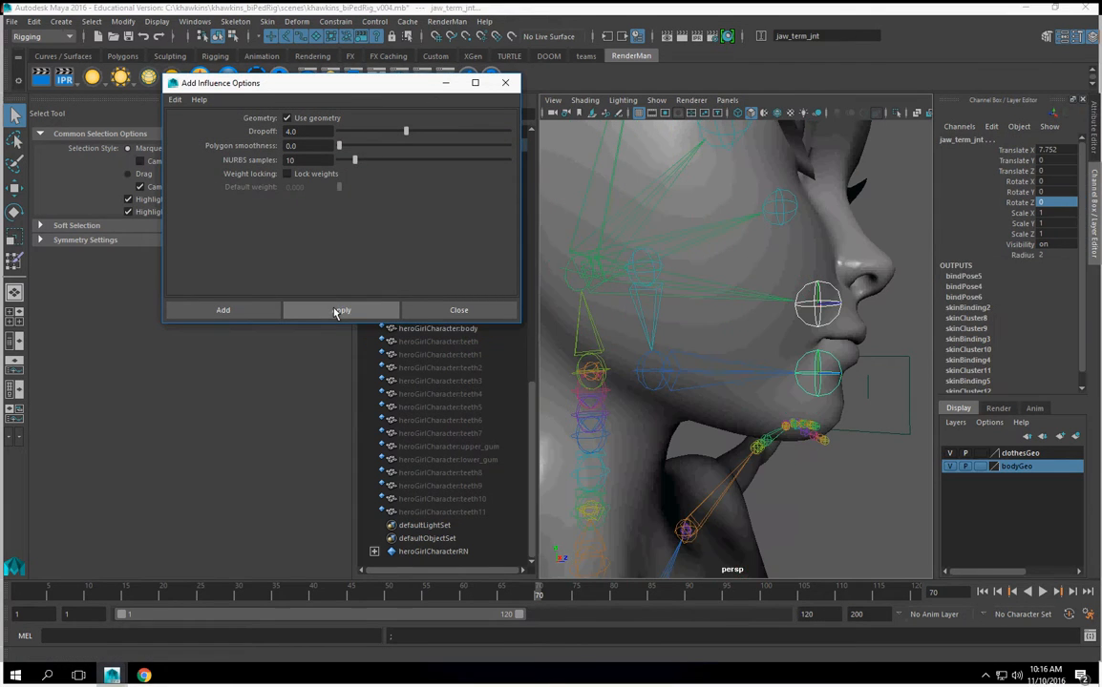
{"action": "left_click", "coordinate": [505, 83]}
{"action": "left_click", "coordinate": [695, 235]}
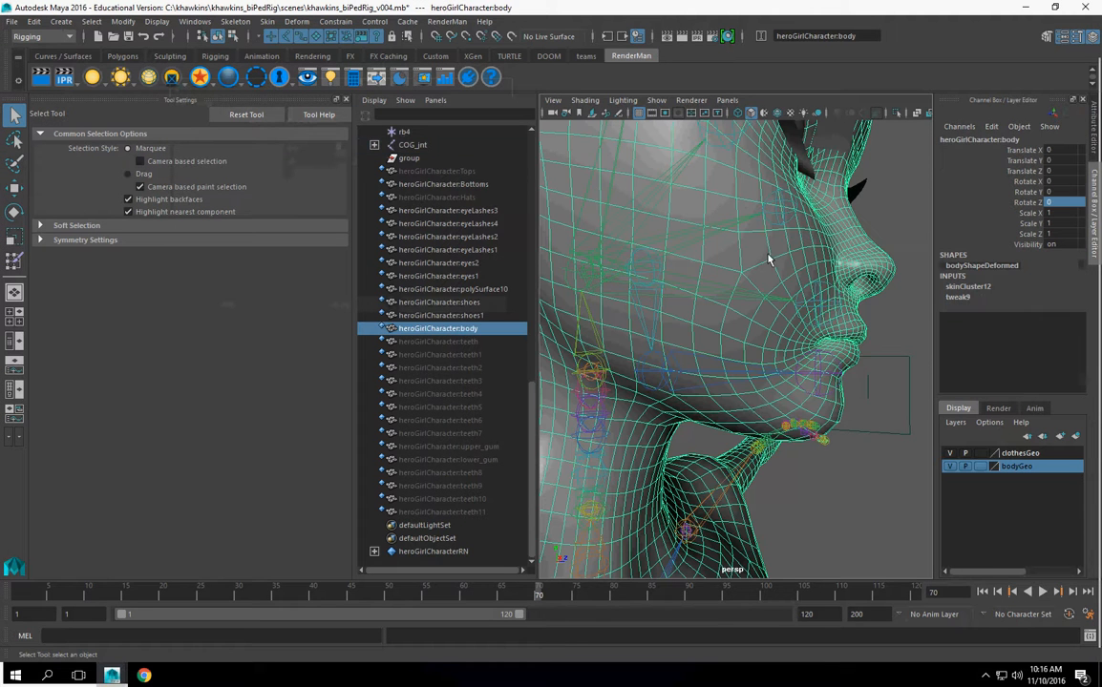
Step: Rotate jawBase_jnt to open the jaw again
{"action": "left_click", "coordinate": [643, 318]}
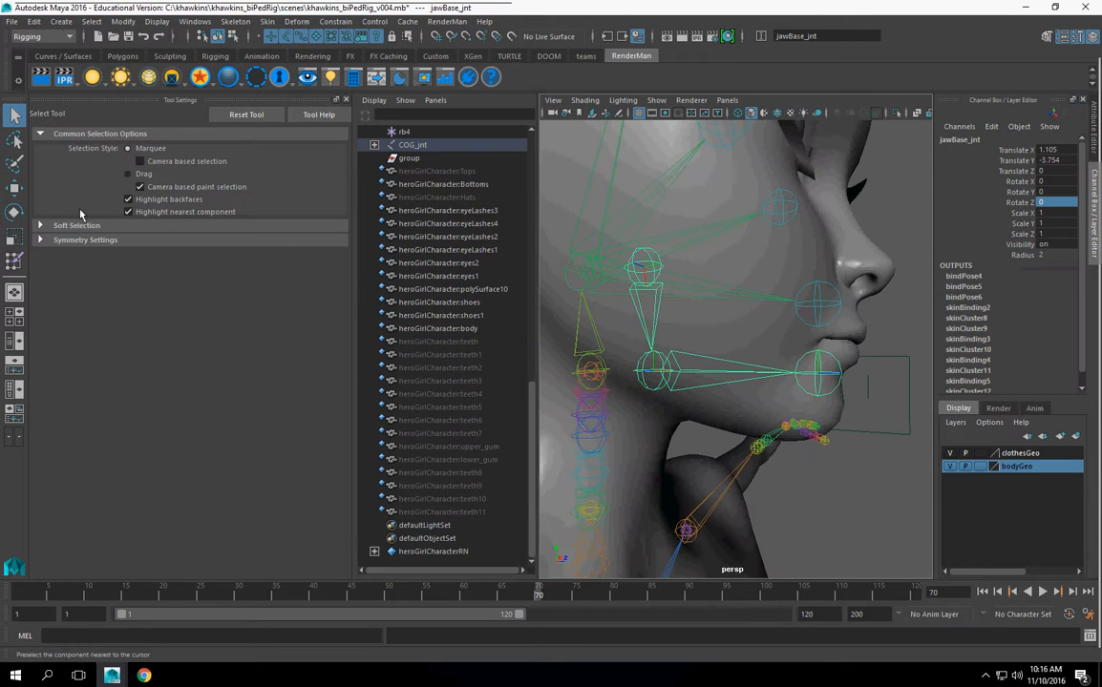
{"action": "left_click", "coordinate": [15, 212]}
{"action": "left_click_drag", "start_coordinate": [698, 263], "coordinate": [741, 292]}
Step: Select the body mesh, restart Paint Skin Weights, and choose ROM_jnt as the influence
{"action": "left_click", "coordinate": [645, 322]}
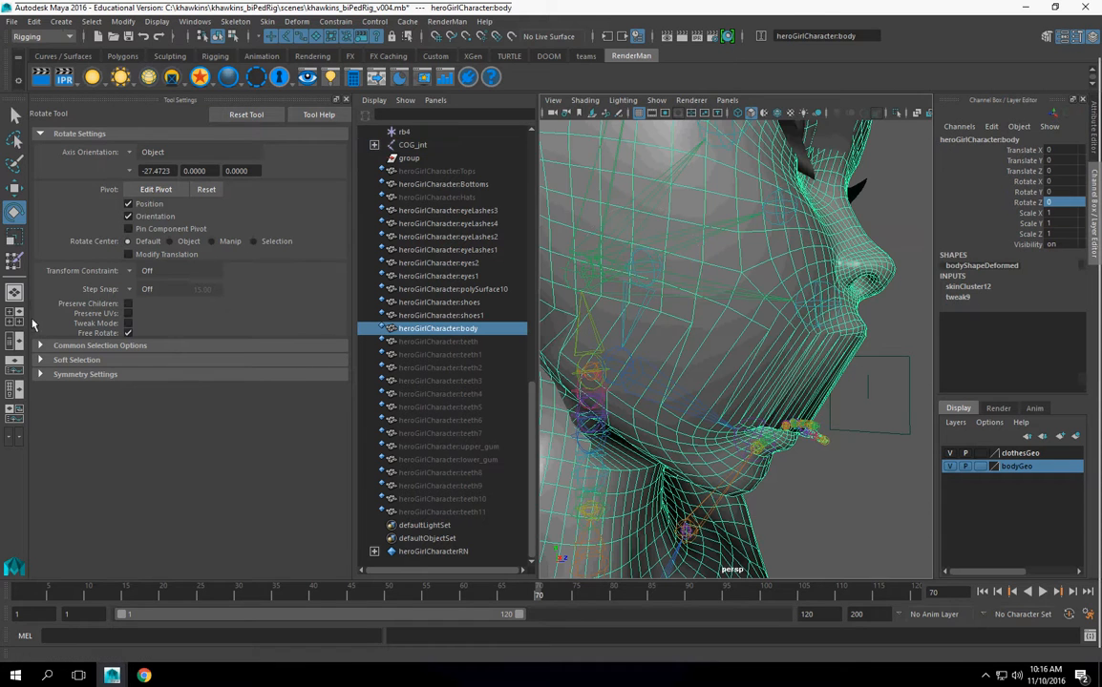
{"action": "left_click", "coordinate": [15, 264]}
{"action": "left_click_drag", "start_coordinate": [668, 381], "coordinate": [823, 296], "text": "alt"}
{"action": "right_click_drag", "start_coordinate": [822, 302], "coordinate": [824, 266]}
Step: Add ROM_jnt weight at value 1 over the stretched mesh between the upper and lower lips
{"action": "mouse_move", "coordinate": [830, 317]}
{"action": "left_mouse_down", "text": "alt"}
{"action": "mouse_move", "coordinate": [775, 298]}
{"action": "mouse_move", "coordinate": [865, 303]}
{"action": "left_mouse_up", "text": "alt"}
{"action": "mouse_move", "coordinate": [788, 343]}
{"action": "left_mouse_down", "text": "alt"}
{"action": "mouse_move", "coordinate": [708, 336]}
{"action": "mouse_move", "coordinate": [806, 315]}
{"action": "mouse_move", "coordinate": [836, 353]}
{"action": "left_mouse_up", "text": "alt"}
{"action": "left_click_drag", "start_coordinate": [797, 402], "coordinate": [799, 406]}
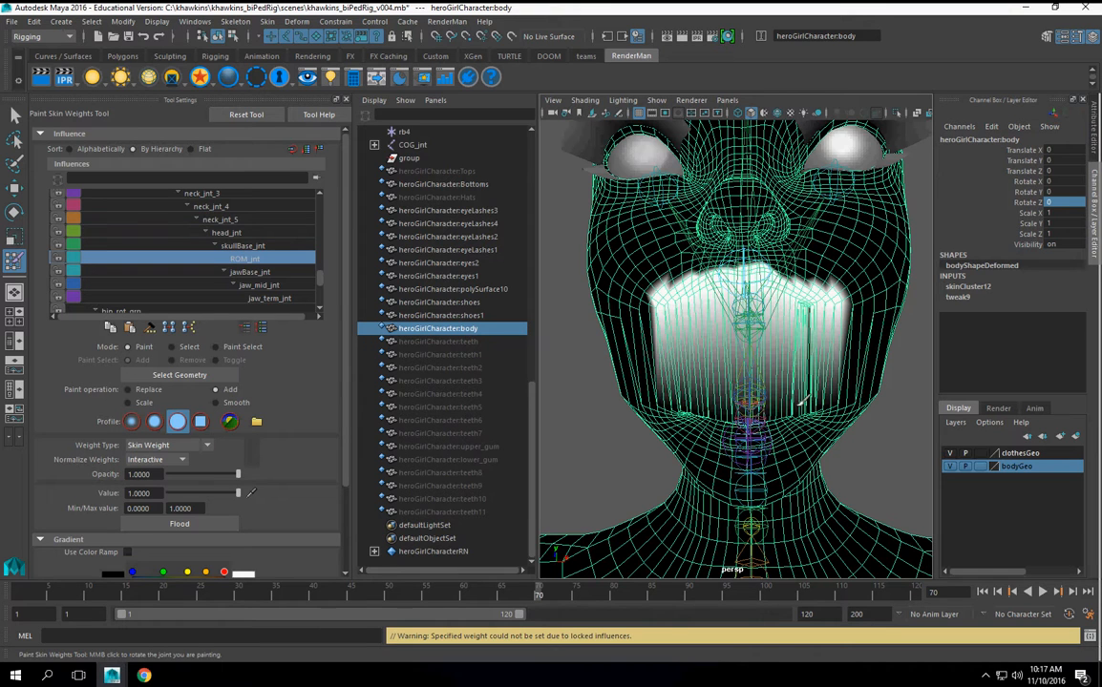
Step: Enlarge the perspective view and add ROM_jnt weight across the stretched mouth mesh from inside the head
{"action": "left_click_drag", "start_coordinate": [722, 398], "coordinate": [721, 360], "text": "alt"}
{"action": "right_click_drag", "start_coordinate": [721, 359], "coordinate": [834, 362], "text": "alt"}
{"action": "mouse_move", "coordinate": [833, 362]}
{"action": "left_mouse_down", "text": "alt"}
{"action": "mouse_move", "coordinate": [765, 377]}
{"action": "mouse_move", "coordinate": [767, 409]}
{"action": "left_mouse_up", "text": "alt"}
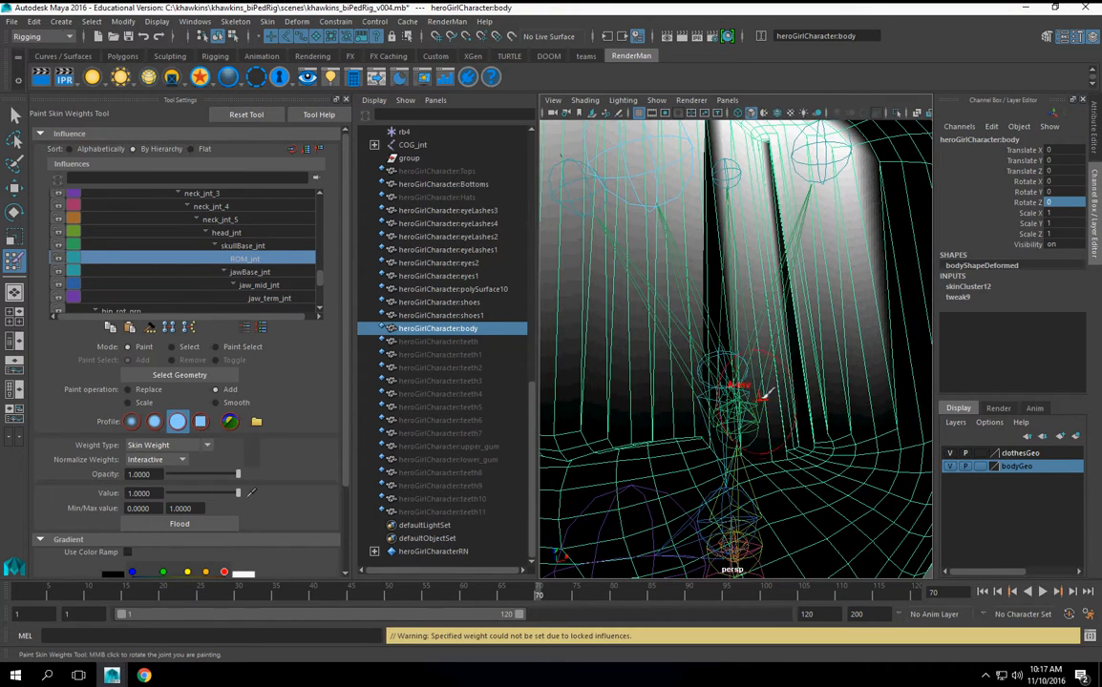
{"action": "left_click_drag", "start_coordinate": [811, 320], "coordinate": [832, 337], "text": "alt"}
{"action": "left_click_drag", "start_coordinate": [897, 375], "coordinate": [1064, 487], "text": "alt"}
{"action": "middle_click_drag", "start_coordinate": [919, 371], "coordinate": [998, 273], "text": "alt"}
{"action": "key", "text": "space"}
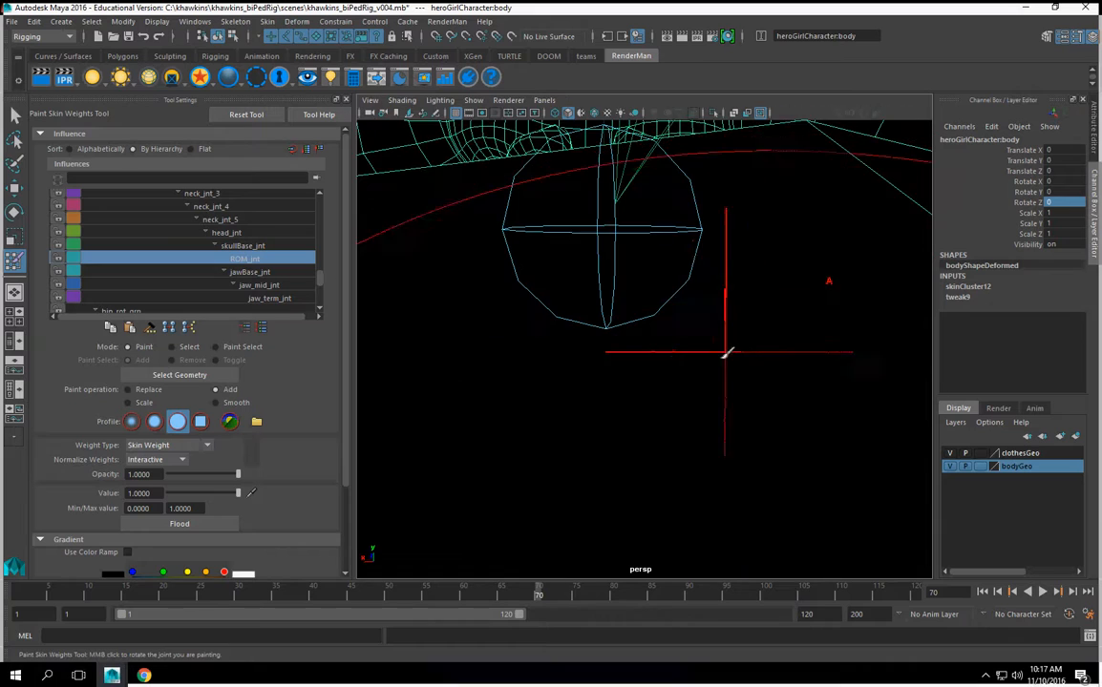
{"action": "left_click_drag", "start_coordinate": [733, 375], "coordinate": [696, 343], "text": "alt"}
{"action": "middle_click_drag", "start_coordinate": [668, 342], "coordinate": [649, 156], "text": "alt"}
{"action": "left_click_drag", "start_coordinate": [711, 409], "coordinate": [740, 457], "text": "alt"}
{"action": "left_click_drag", "start_coordinate": [721, 341], "coordinate": [740, 442], "text": "alt"}
{"action": "mouse_move", "coordinate": [775, 406]}
{"action": "right_mouse_down", "text": "alt"}
{"action": "mouse_move", "coordinate": [577, 408]}
{"action": "mouse_move", "coordinate": [637, 408]}
{"action": "right_mouse_up", "text": "alt"}
{"action": "middle_click_drag", "start_coordinate": [588, 355], "coordinate": [600, 484], "text": "alt"}
{"action": "mouse_move", "coordinate": [573, 299]}
{"action": "left_mouse_down"}
{"action": "mouse_move", "coordinate": [673, 294]}
{"action": "mouse_move", "coordinate": [819, 315]}
{"action": "left_mouse_up"}
{"action": "left_click_drag", "start_coordinate": [649, 199], "coordinate": [635, 356], "text": "alt"}
{"action": "right_click_drag", "start_coordinate": [646, 348], "coordinate": [666, 340], "text": "alt"}
{"action": "mouse_move", "coordinate": [592, 435]}
{"action": "left_mouse_down", "text": "alt"}
{"action": "mouse_move", "coordinate": [567, 211]}
{"action": "mouse_move", "coordinate": [475, 191]}
{"action": "mouse_move", "coordinate": [884, 189]}
{"action": "left_mouse_up", "text": "alt"}
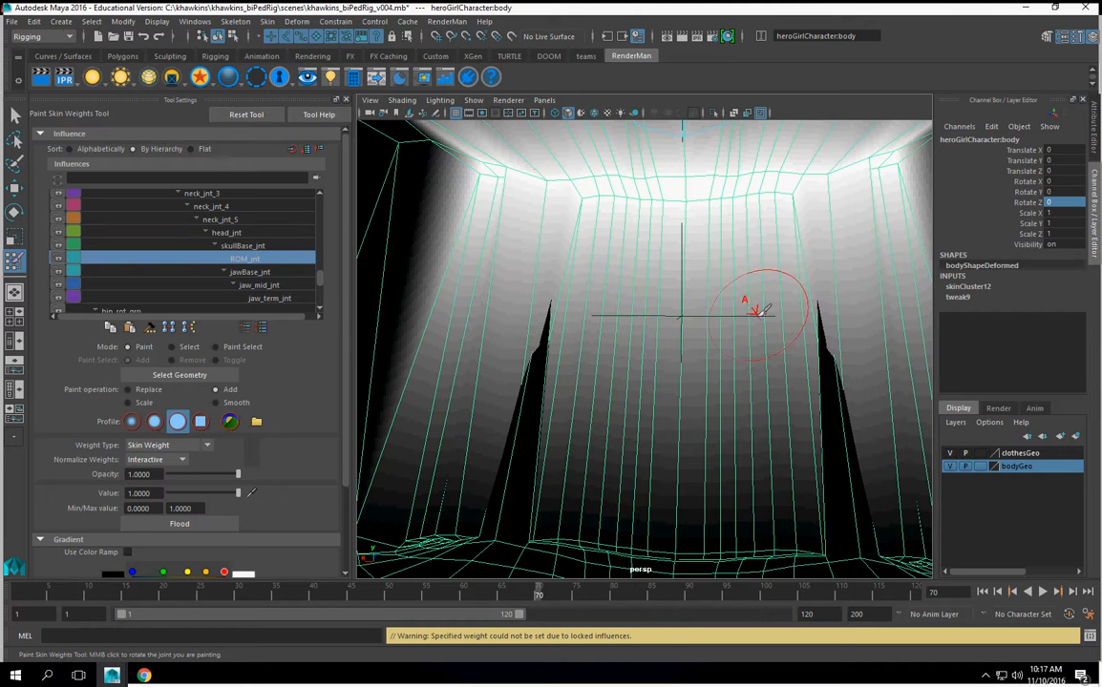
Step: Select ROM_jnt and inspect the settings of its connected skin clusters, from skinCluster12 through skinCluster11
{"action": "right_click_drag", "start_coordinate": [783, 331], "coordinate": [568, 371], "text": "alt"}
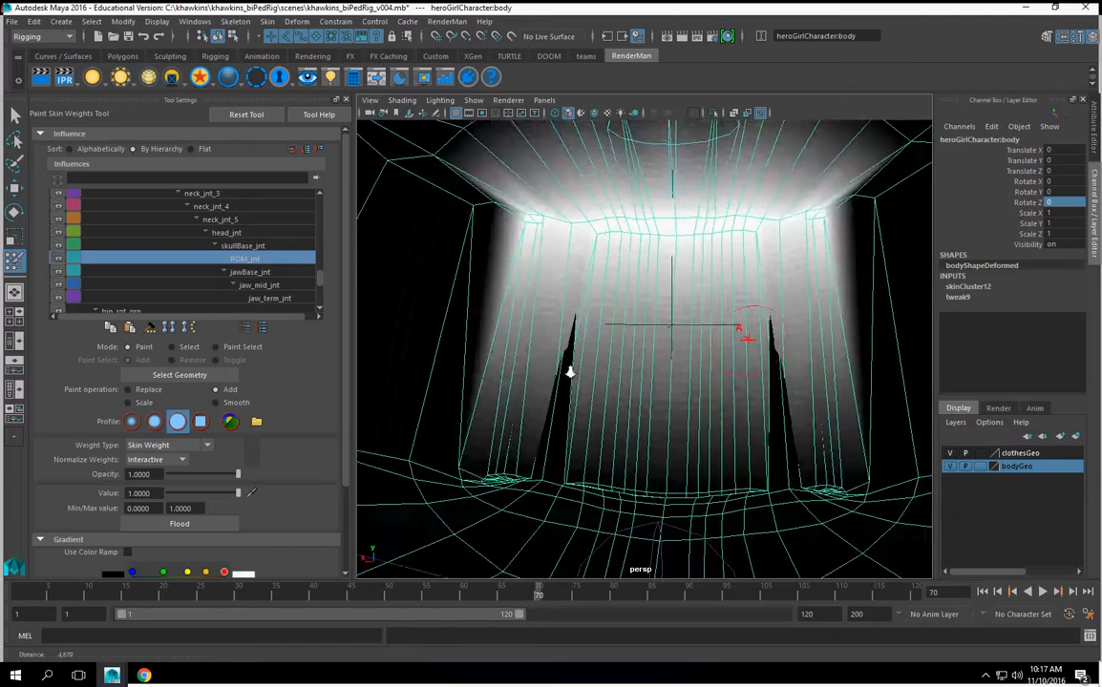
{"action": "left_click_drag", "start_coordinate": [568, 371], "coordinate": [764, 360], "text": "alt"}
{"action": "right_click_drag", "start_coordinate": [763, 360], "coordinate": [595, 384], "text": "alt"}
{"action": "left_click_drag", "start_coordinate": [600, 380], "coordinate": [494, 369], "text": "alt"}
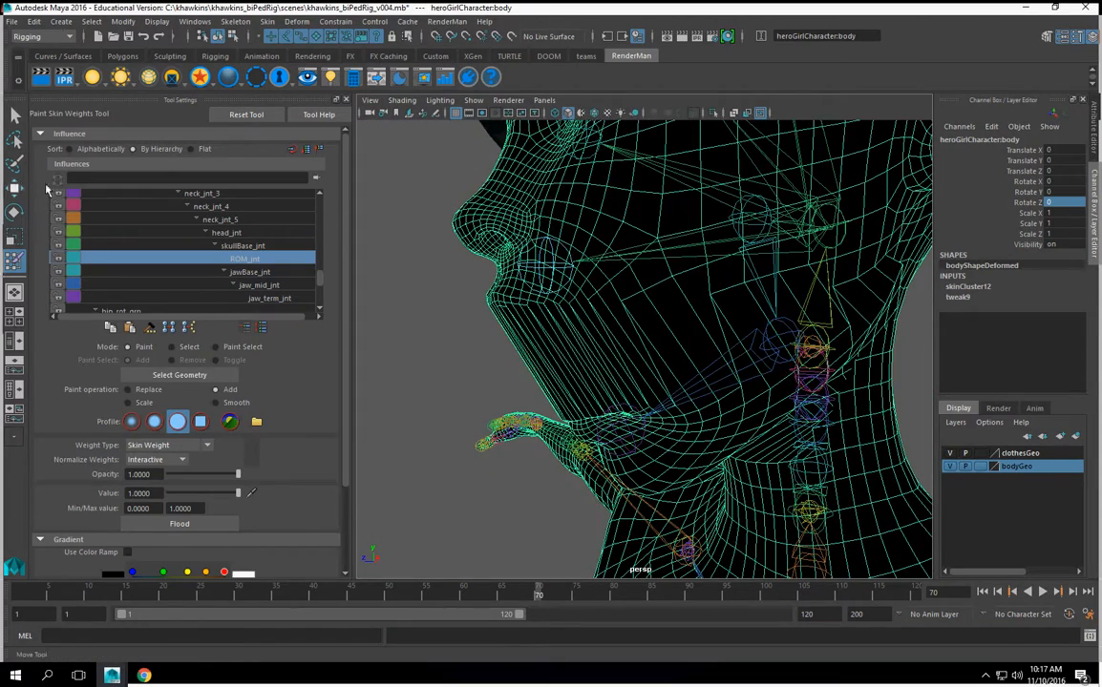
{"action": "left_click", "coordinate": [16, 188]}
{"action": "left_click", "coordinate": [479, 391]}
{"action": "left_click", "coordinate": [543, 269]}
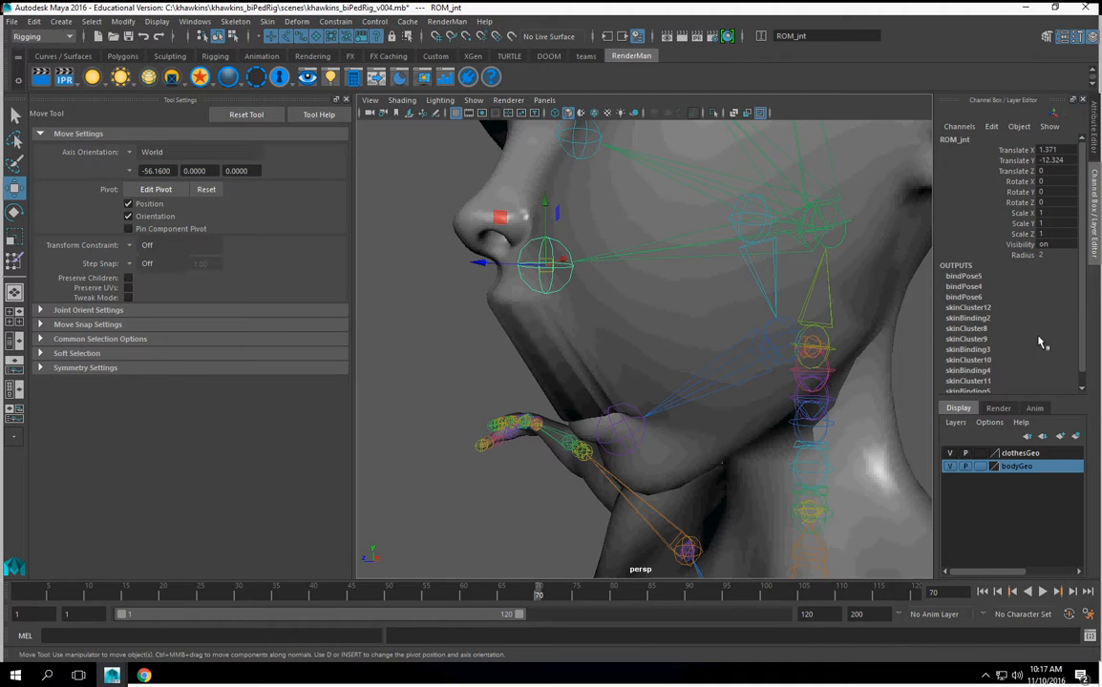
{"action": "scroll", "coordinate": [1038, 355], "scroll_direction": "down", "scroll_amount": 1}
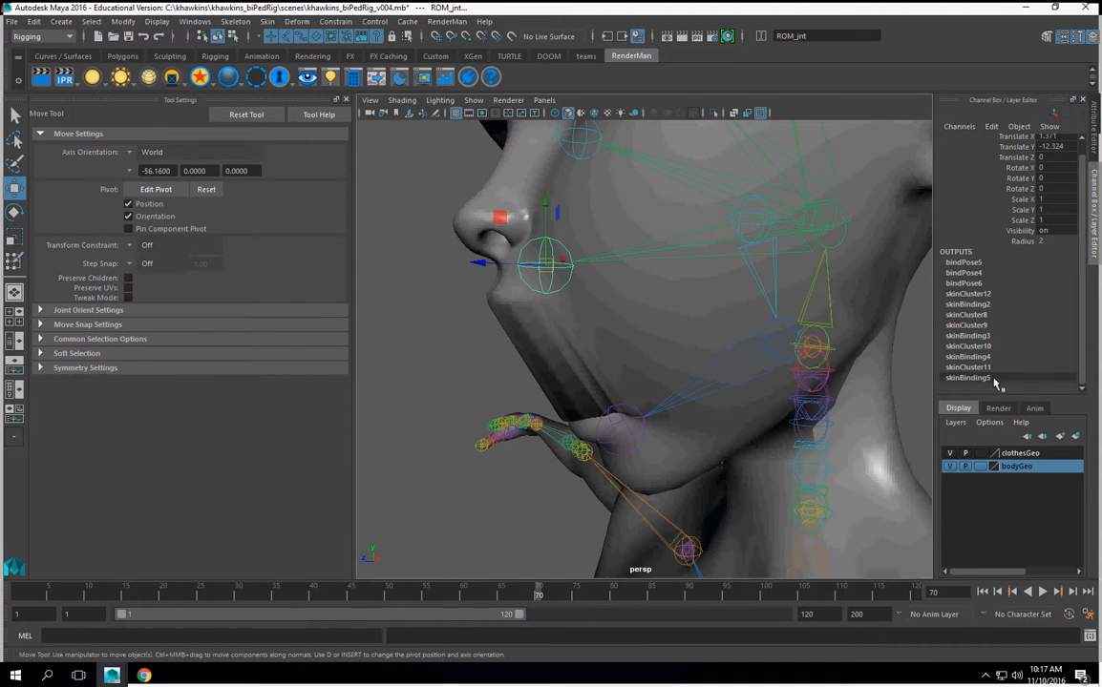
{"action": "left_click", "coordinate": [991, 295]}
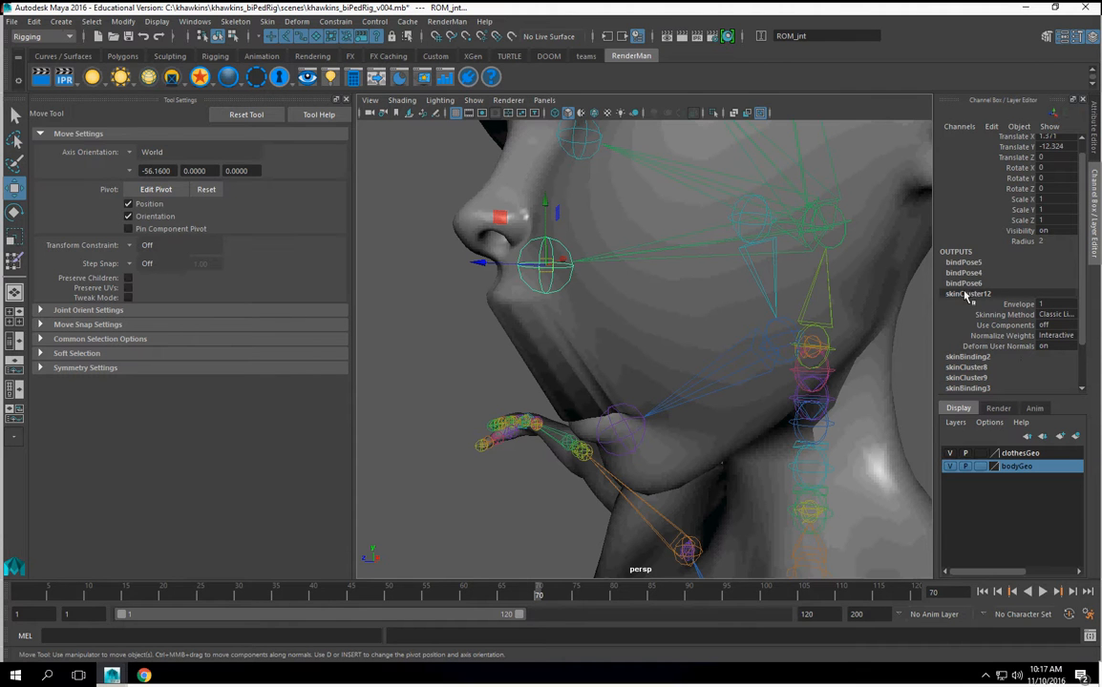
{"action": "left_click", "coordinate": [968, 358]}
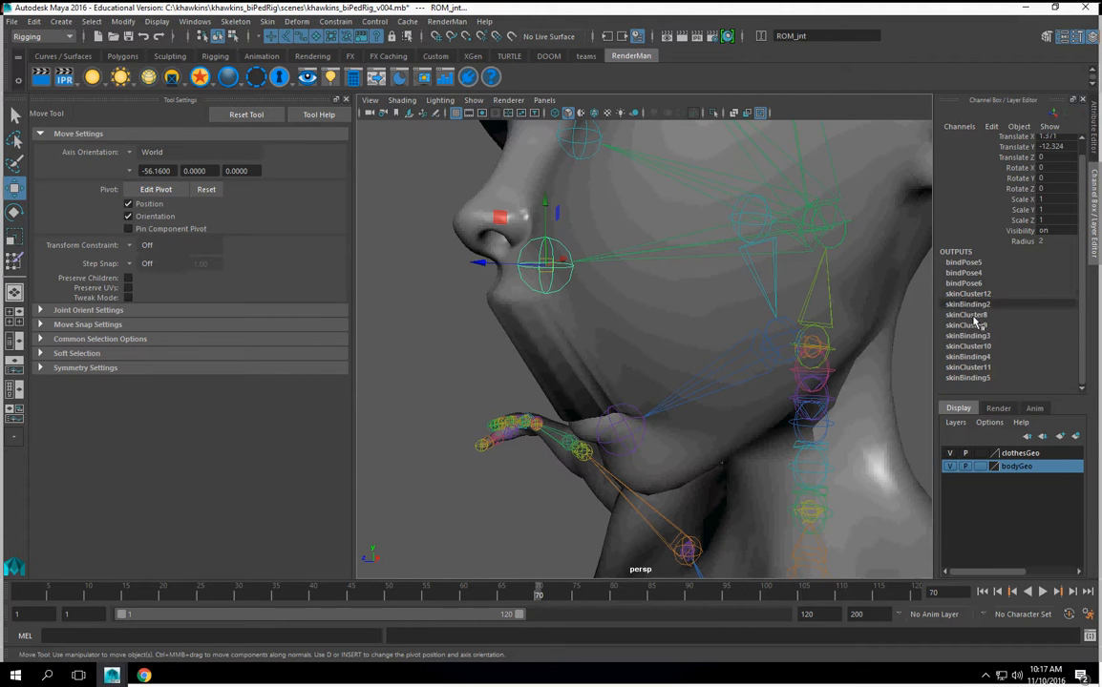
{"action": "left_click", "coordinate": [973, 316]}
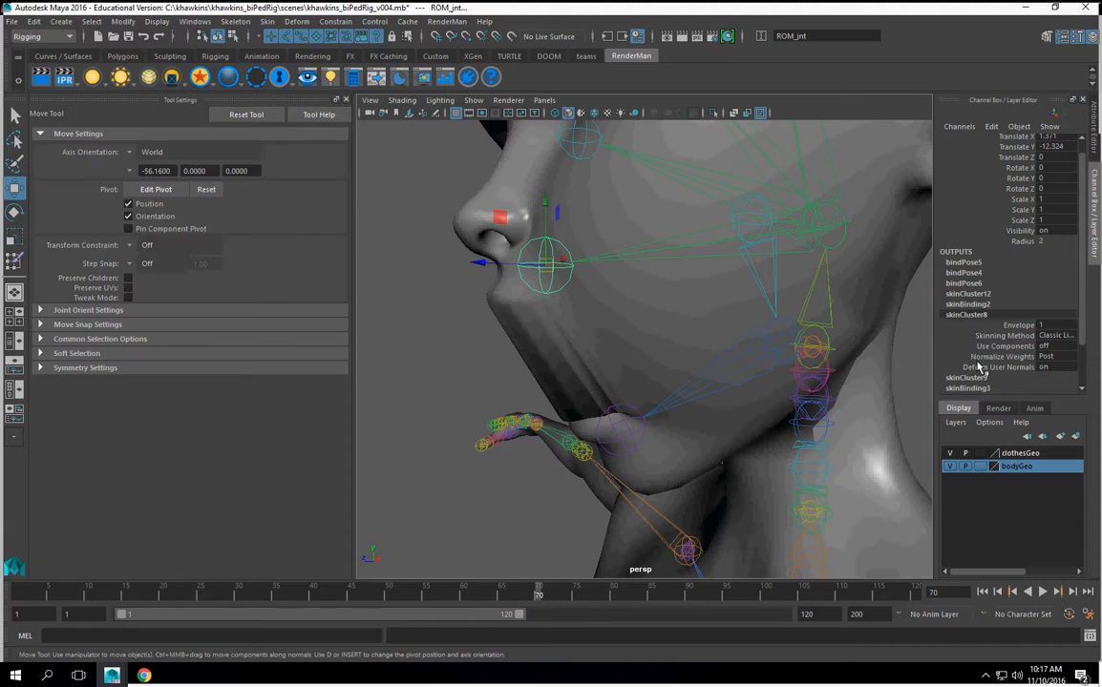
{"action": "left_click", "coordinate": [973, 377]}
{"action": "left_click", "coordinate": [974, 348]}
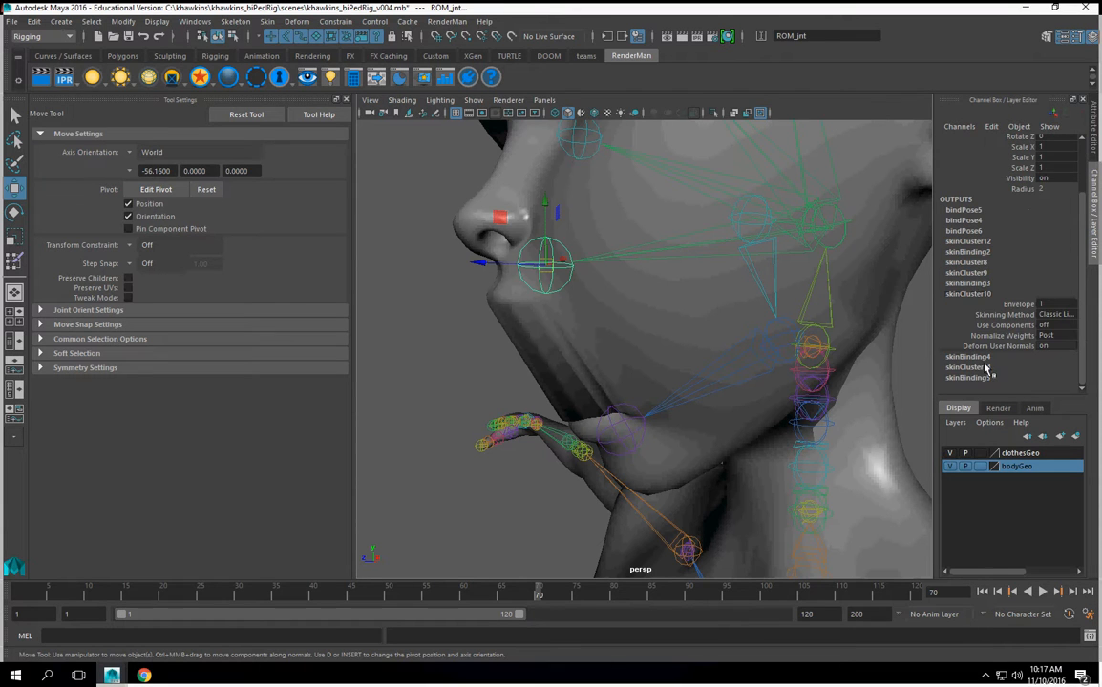
{"action": "left_click", "coordinate": [968, 356]}
{"action": "left_click", "coordinate": [969, 368]}
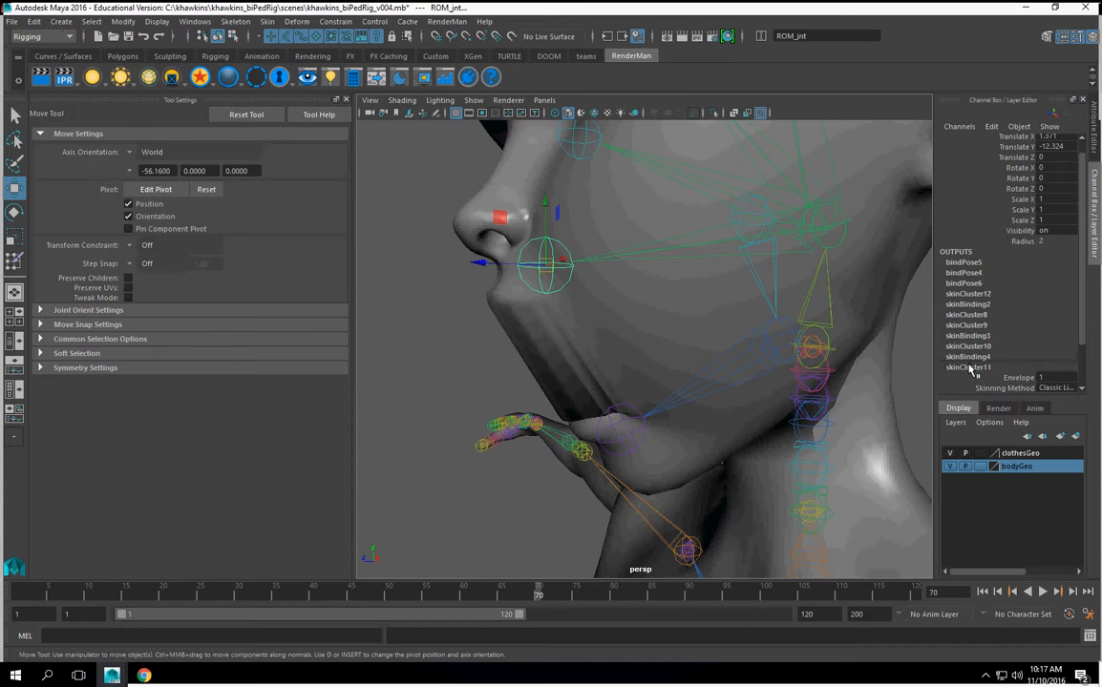
{"action": "scroll", "coordinate": [1009, 347], "scroll_direction": "down", "scroll_amount": 2}
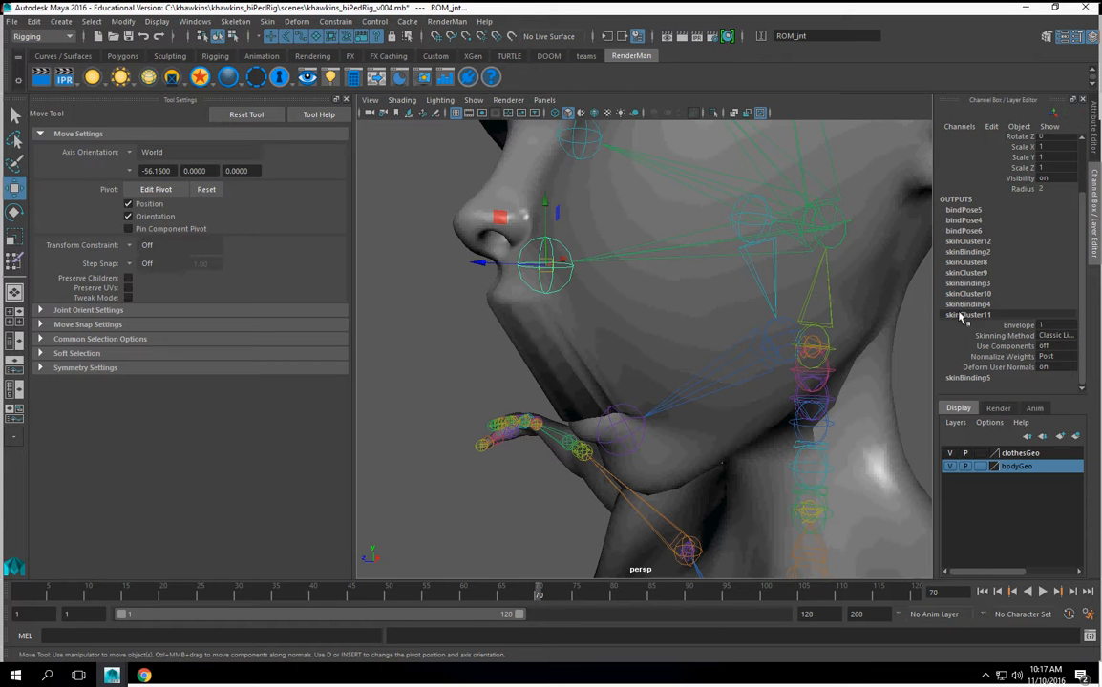
{"action": "scroll", "coordinate": [671, 352], "scroll_direction": "down", "scroll_amount": 5}
Step: Reselect the character's body mesh and restart Paint Skin Weights
{"action": "left_click", "coordinate": [688, 364]}
{"action": "scroll", "coordinate": [690, 359], "scroll_direction": "up", "scroll_amount": 4}
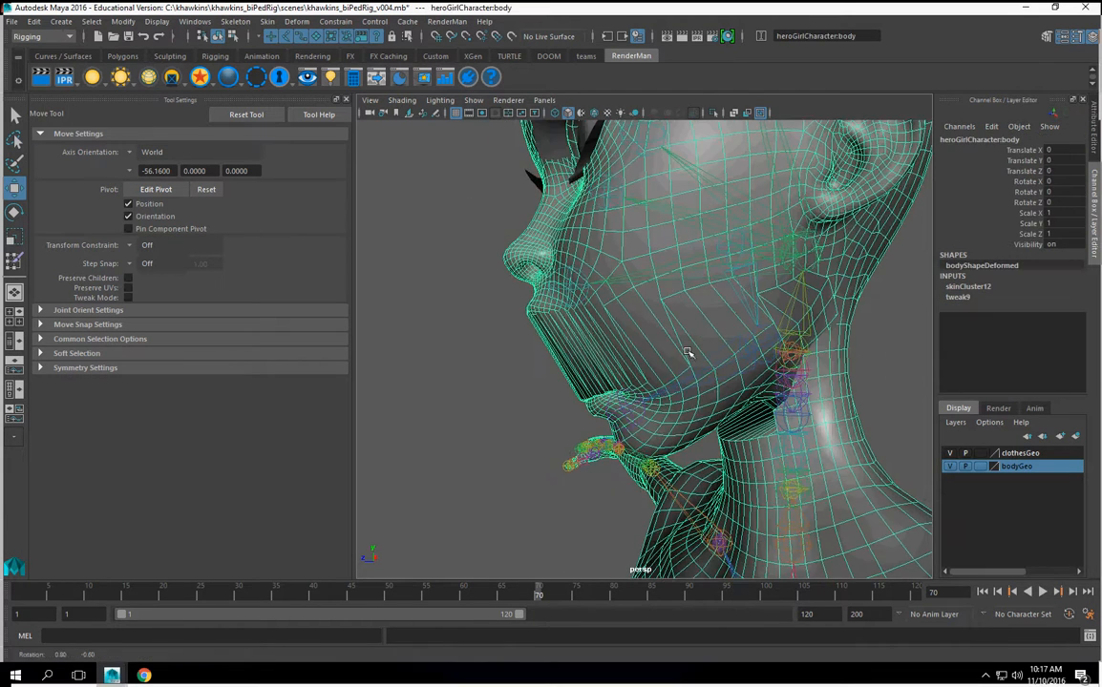
{"action": "scroll", "coordinate": [689, 355], "scroll_direction": "down", "scroll_amount": 3}
{"action": "middle_click_drag", "start_coordinate": [661, 334], "coordinate": [648, 380], "text": "alt"}
{"action": "left_click_drag", "start_coordinate": [648, 380], "coordinate": [707, 399], "text": "alt"}
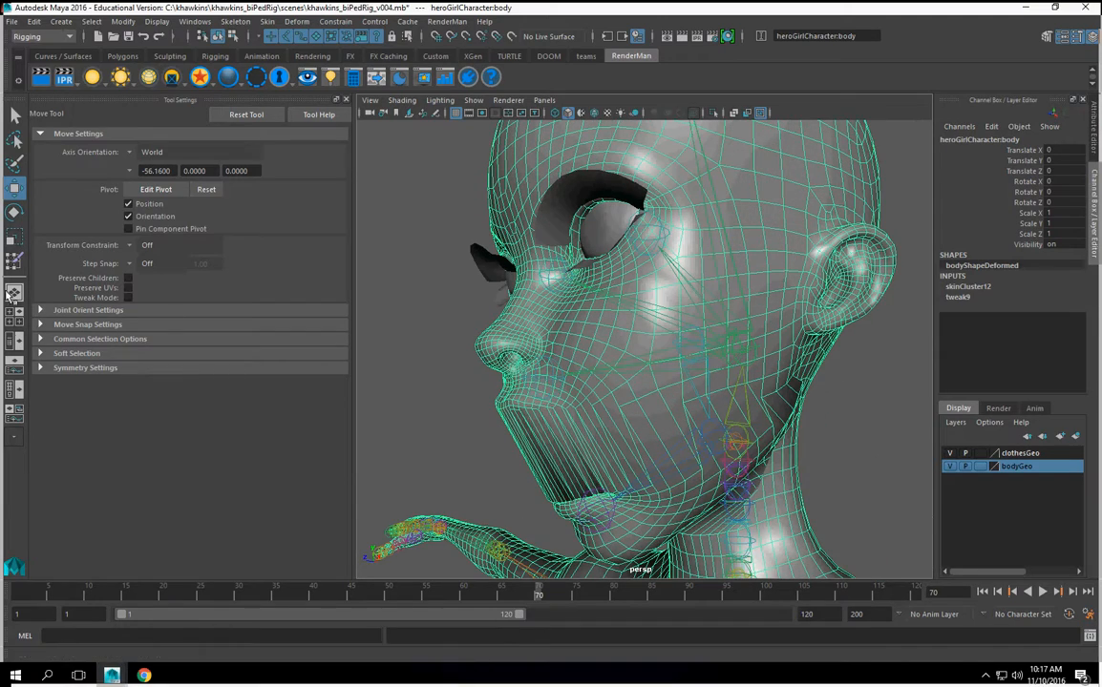
{"action": "left_click", "coordinate": [11, 261]}
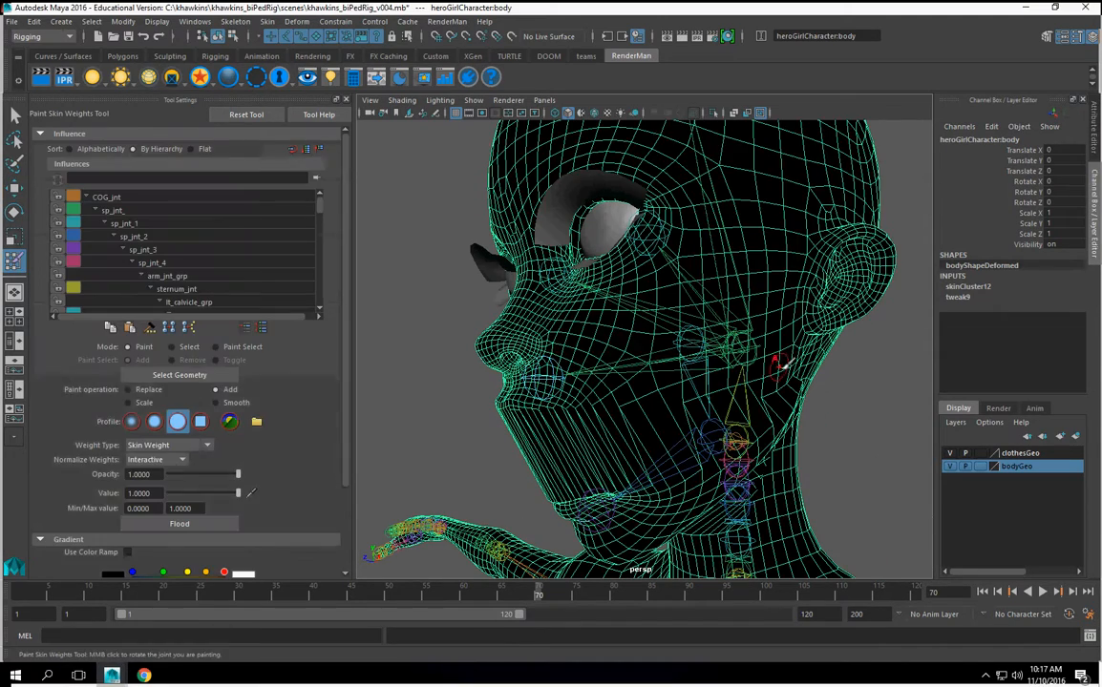
Step: Choose skullBase_jnt as the influence to paint and display its weights on the face
{"action": "scroll", "coordinate": [625, 370], "scroll_direction": "down", "scroll_amount": 4}
{"action": "left_click_drag", "start_coordinate": [625, 376], "coordinate": [590, 382], "text": "alt"}
{"action": "scroll", "coordinate": [592, 382], "scroll_direction": "up", "scroll_amount": 5}
{"action": "left_click_drag", "start_coordinate": [785, 328], "coordinate": [691, 274], "text": "alt"}
{"action": "right_click_drag", "start_coordinate": [683, 160], "coordinate": [687, 127]}
{"action": "left_click_drag", "start_coordinate": [728, 250], "coordinate": [642, 308], "text": "alt"}
{"action": "right_click_drag", "start_coordinate": [763, 351], "coordinate": [769, 317]}
{"action": "left_click_drag", "start_coordinate": [769, 317], "coordinate": [711, 285], "text": "alt"}
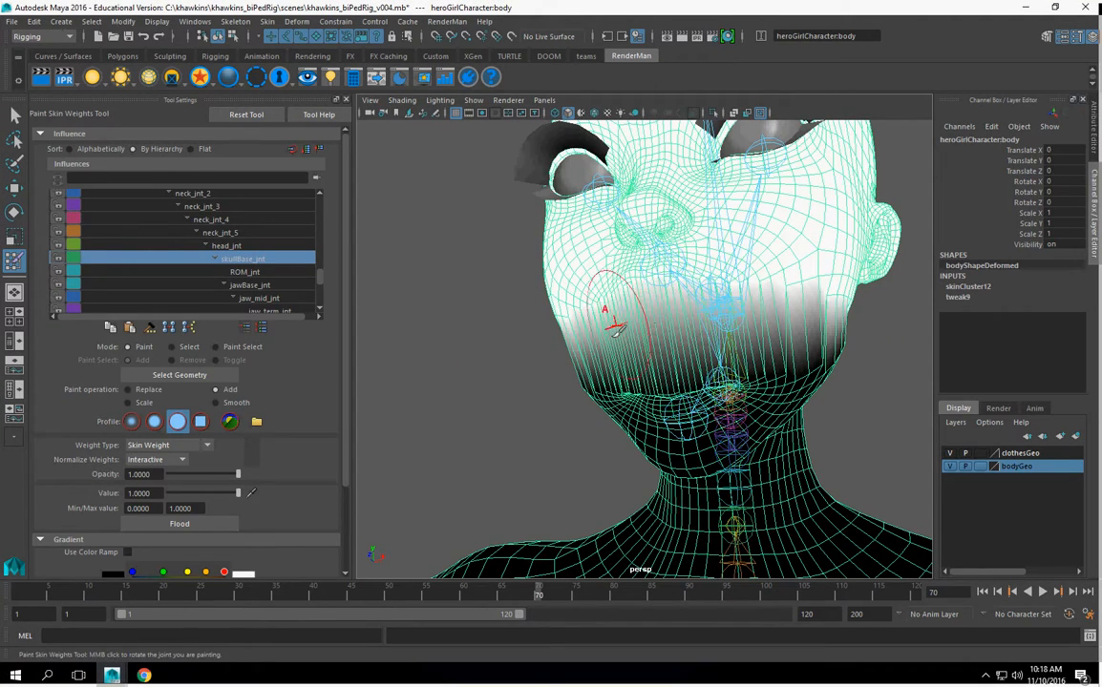
Step: Try adding skullBase_jnt weight across the stretched mesh between the lips and undo the strokes
{"action": "left_click_drag", "start_coordinate": [606, 334], "coordinate": [674, 350]}
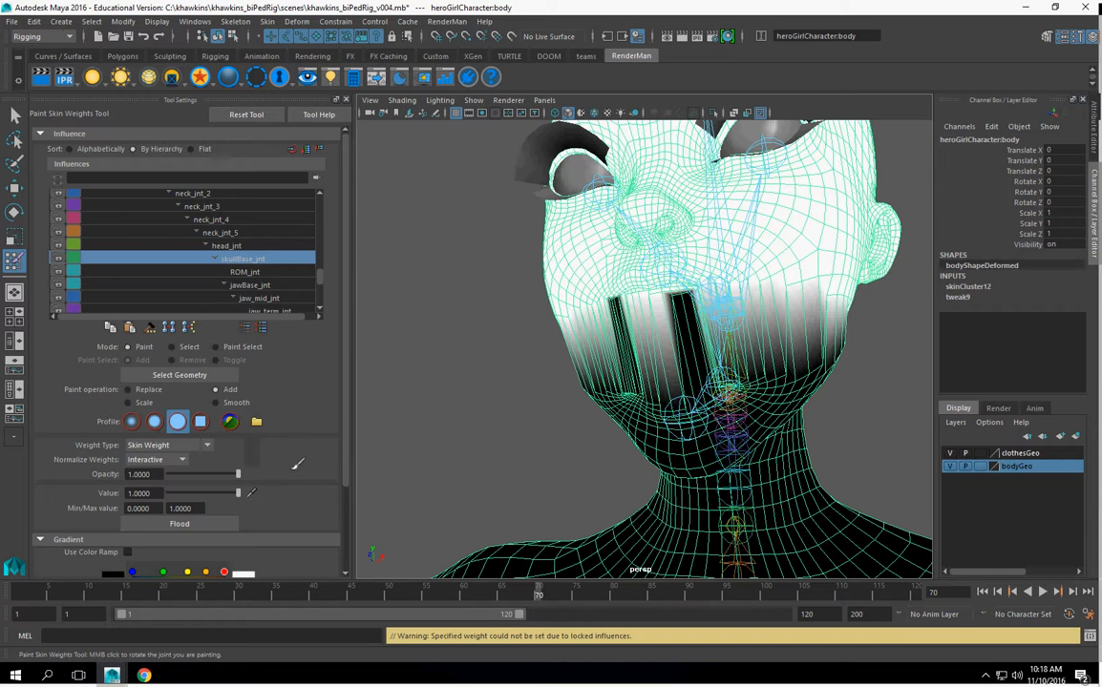
{"action": "key", "text": "ctrl+z"}
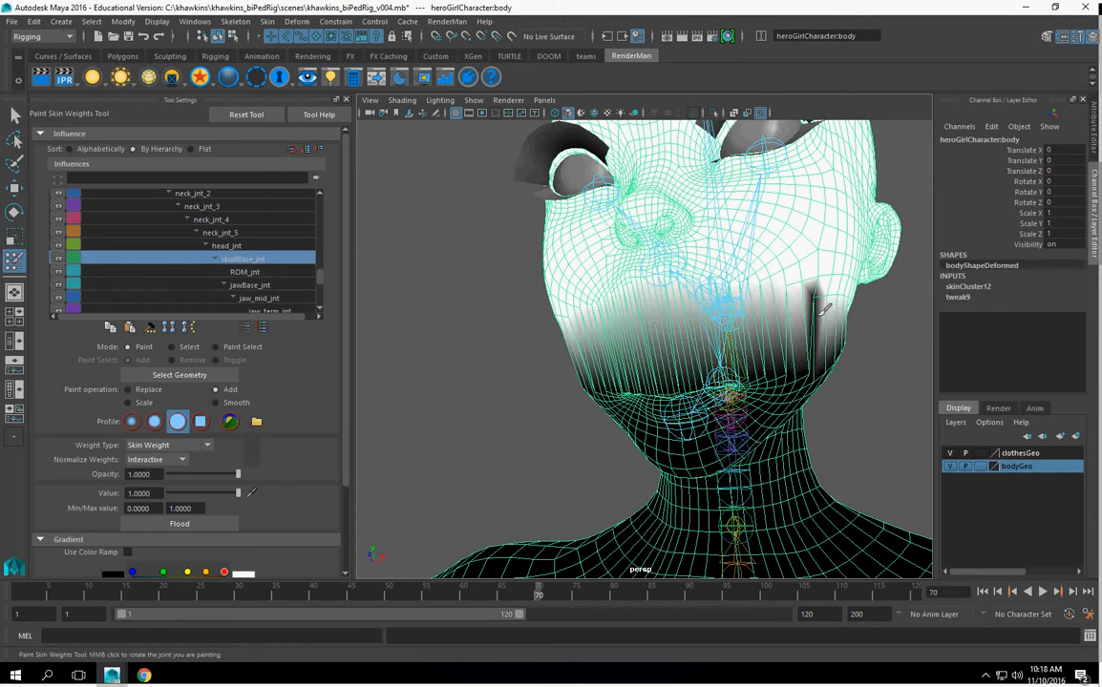
Step: Try adding skullBase_jnt weight to the upper lip and stretched mesh from inside the mouth
{"action": "left_click_drag", "start_coordinate": [725, 296], "coordinate": [787, 305], "text": "alt"}
{"action": "key", "text": "bracketleft"}
{"action": "key", "text": "bracketleft"}
{"action": "key", "text": "bracketleft"}
{"action": "key", "text": "bracketleft"}
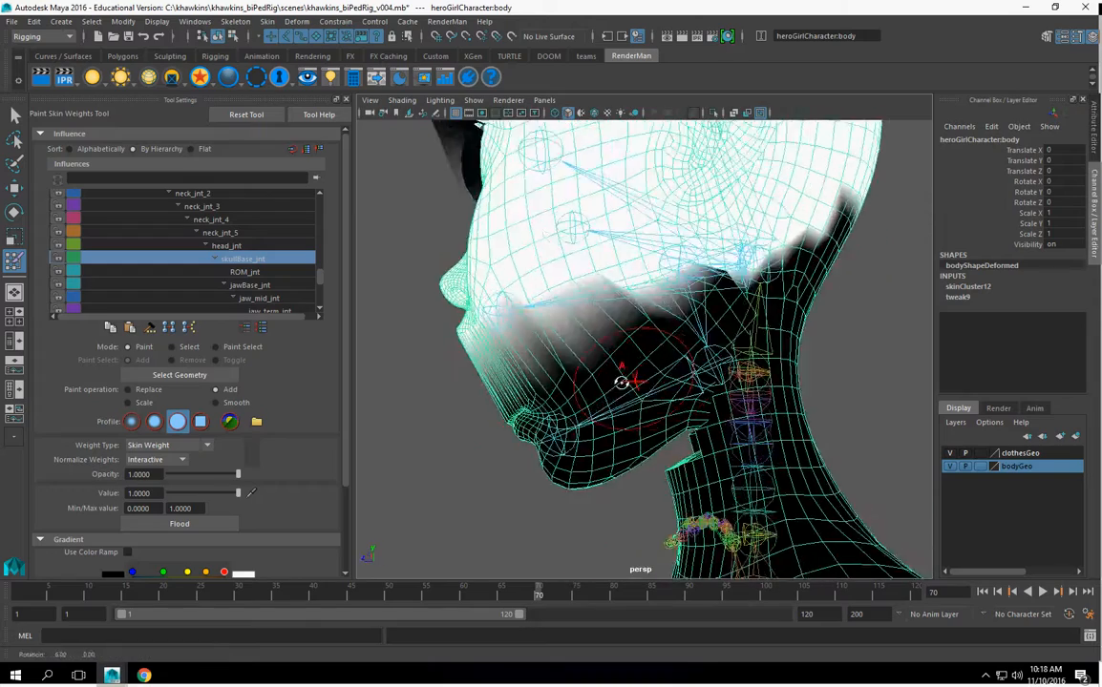
{"action": "key", "text": "bracketleft"}
{"action": "key", "text": "bracketleft"}
{"action": "key", "text": "bracketleft"}
{"action": "key", "text": "bracketleft"}
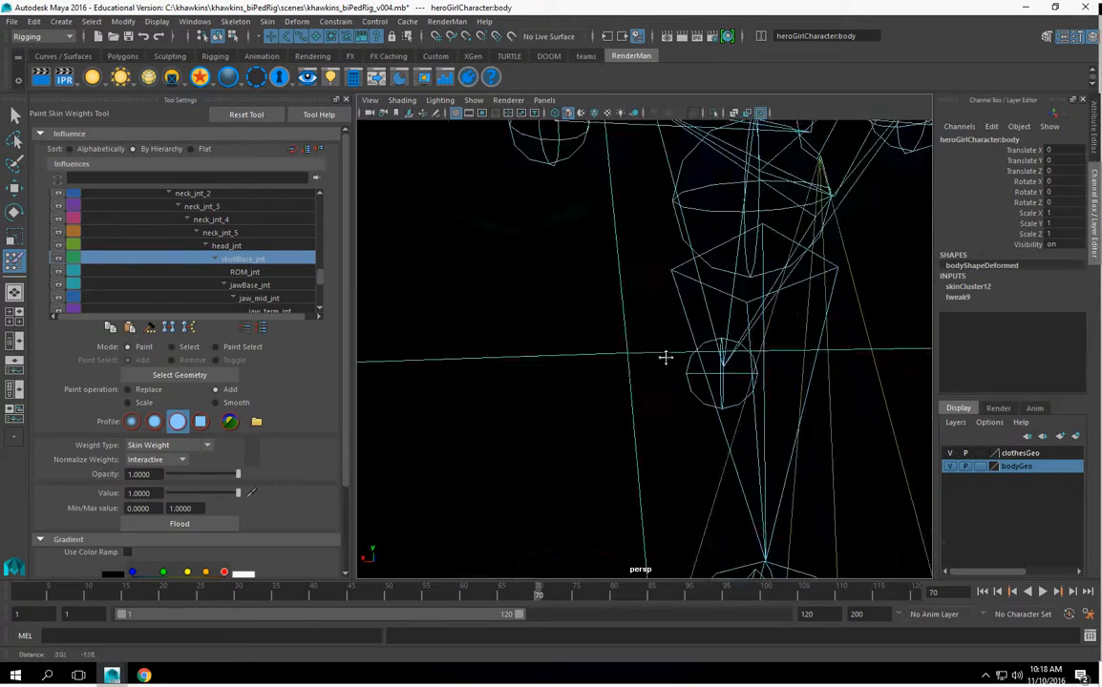
{"action": "key", "text": "bracketleft"}
{"action": "key", "text": "bracketleft"}
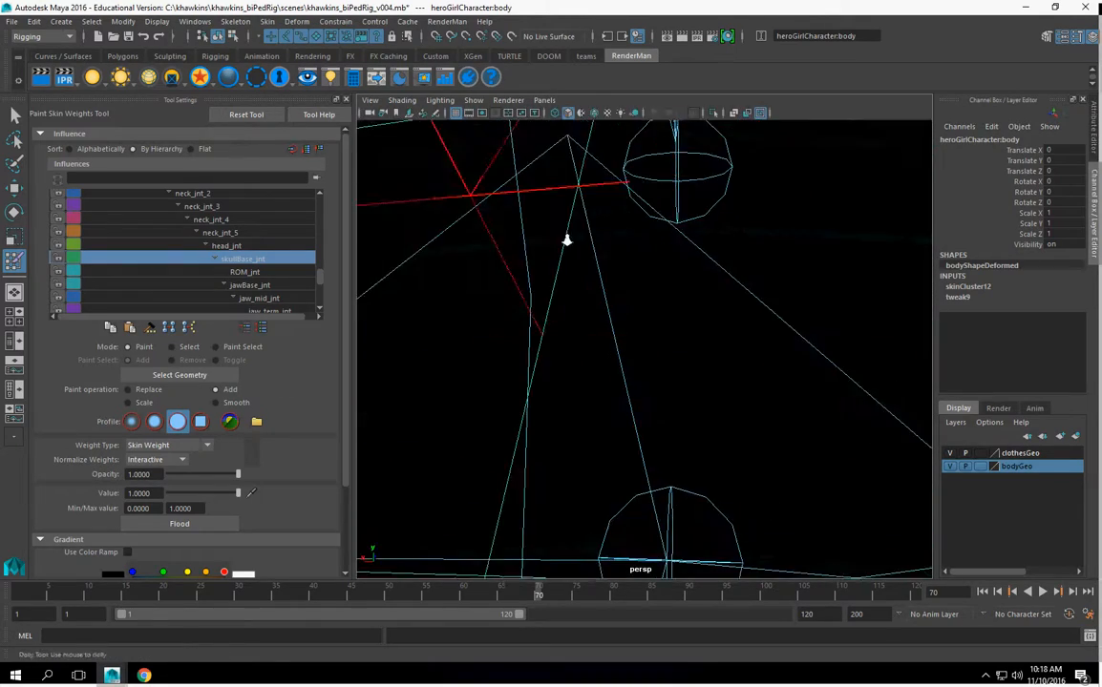
{"action": "mouse_move", "coordinate": [542, 260]}
{"action": "left_mouse_down"}
{"action": "mouse_move", "coordinate": [769, 277]}
{"action": "mouse_move", "coordinate": [799, 345]}
{"action": "mouse_move", "coordinate": [735, 364]}
{"action": "mouse_move", "coordinate": [524, 358]}
{"action": "left_mouse_up"}
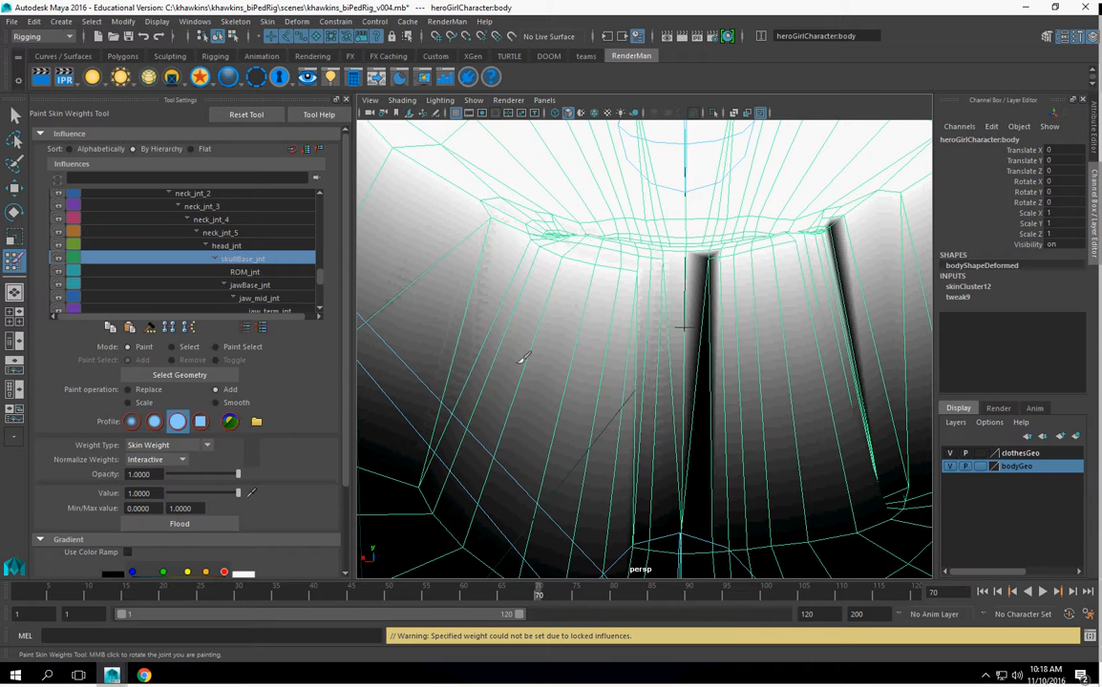
{"action": "mouse_move", "coordinate": [544, 234]}
{"action": "left_mouse_down"}
{"action": "mouse_move", "coordinate": [762, 189]}
{"action": "mouse_move", "coordinate": [705, 253]}
{"action": "left_mouse_up"}
Step: Try adding skullBase_jnt weight above the corner of the mouth and undo the stroke
{"action": "mouse_move", "coordinate": [636, 234]}
{"action": "left_mouse_down", "text": "alt"}
{"action": "mouse_move", "coordinate": [666, 298]}
{"action": "mouse_move", "coordinate": [681, 302]}
{"action": "mouse_move", "coordinate": [585, 320]}
{"action": "mouse_move", "coordinate": [558, 298]}
{"action": "mouse_move", "coordinate": [664, 331]}
{"action": "left_mouse_up", "text": "alt"}
{"action": "mouse_move", "coordinate": [664, 331]}
{"action": "right_mouse_down", "text": "alt"}
{"action": "mouse_move", "coordinate": [660, 318]}
{"action": "mouse_move", "coordinate": [647, 344]}
{"action": "right_mouse_up", "text": "alt"}
{"action": "mouse_move", "coordinate": [632, 330]}
{"action": "left_mouse_down"}
{"action": "mouse_move", "coordinate": [607, 328]}
{"action": "mouse_move", "coordinate": [529, 364]}
{"action": "mouse_move", "coordinate": [503, 360]}
{"action": "mouse_move", "coordinate": [645, 384]}
{"action": "left_mouse_up"}
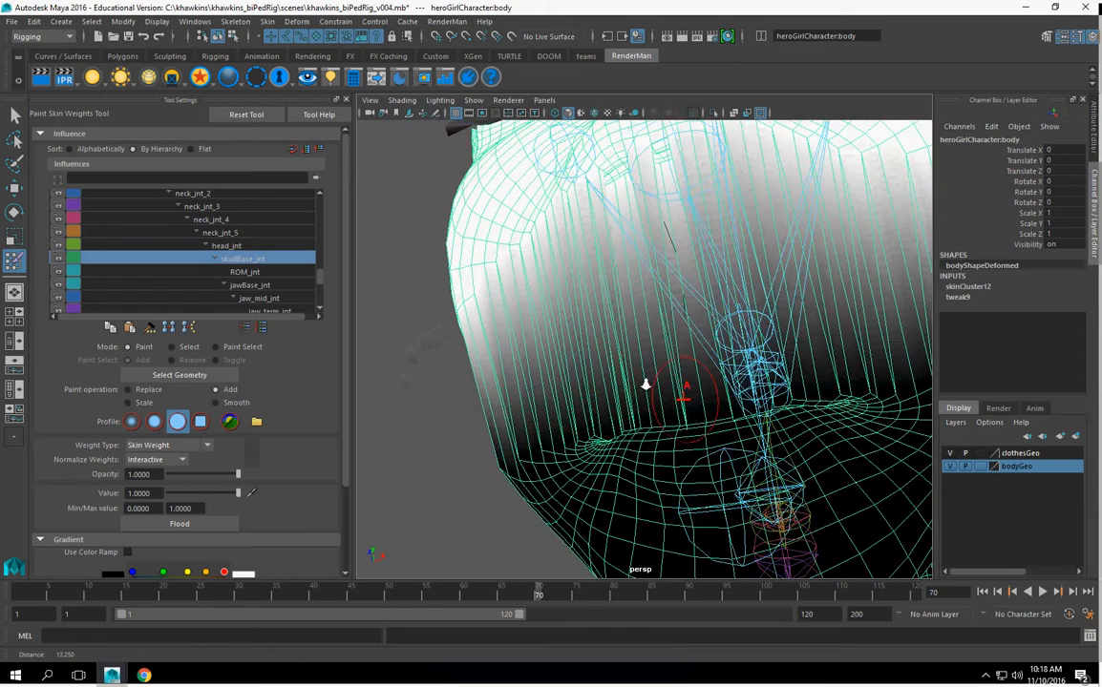
{"action": "right_click_drag", "start_coordinate": [644, 384], "coordinate": [672, 399], "text": "alt"}
{"action": "mouse_move", "coordinate": [672, 399]}
{"action": "left_mouse_down", "text": "alt"}
{"action": "mouse_move", "coordinate": [694, 384]}
{"action": "mouse_move", "coordinate": [590, 391]}
{"action": "left_mouse_up", "text": "alt"}
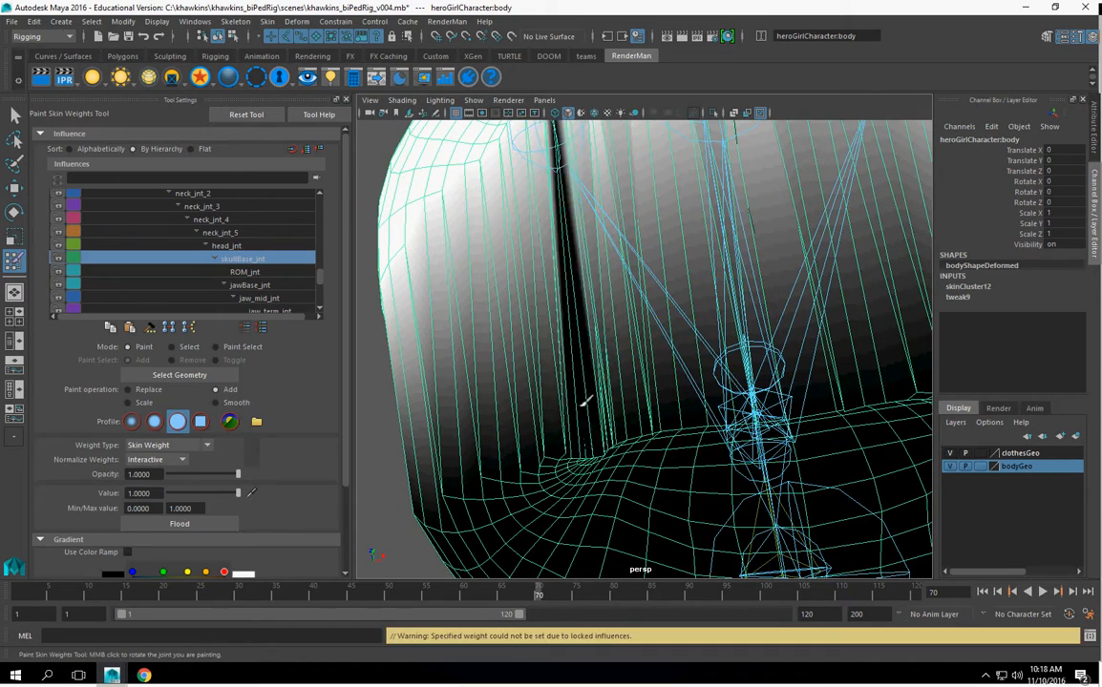
{"action": "key", "text": "ctrl+z"}
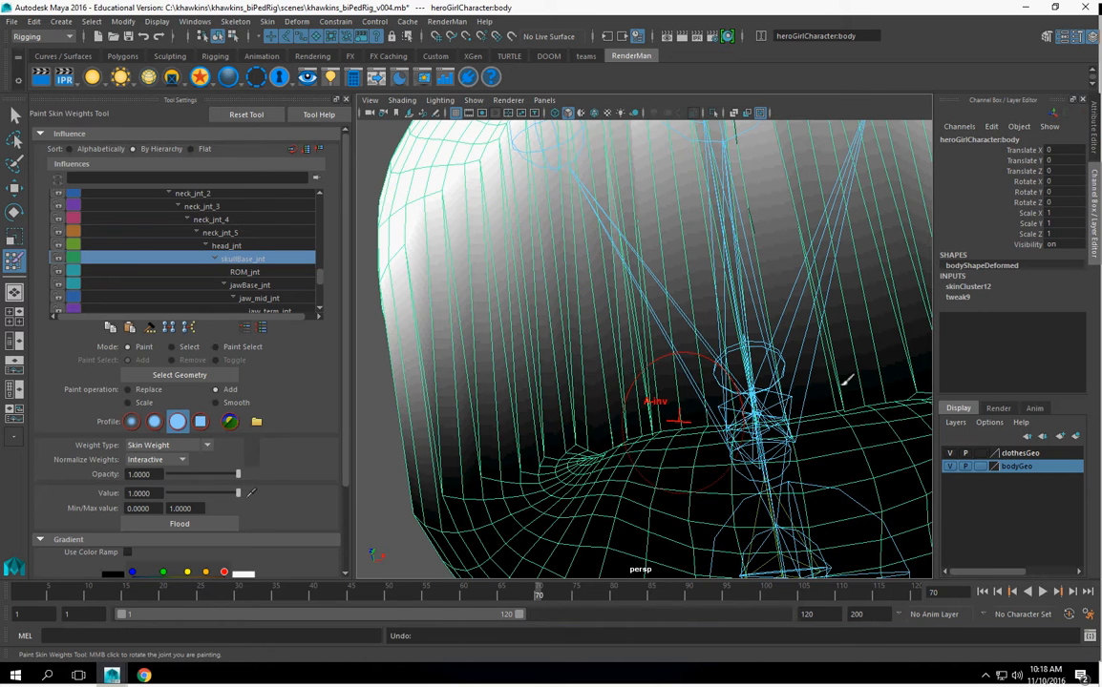
Step: Examine skullBase_jnt's weight falloff around the mouth from the front, the side and inside the head
{"action": "scroll", "coordinate": [714, 428], "scroll_direction": "down", "scroll_amount": 10}
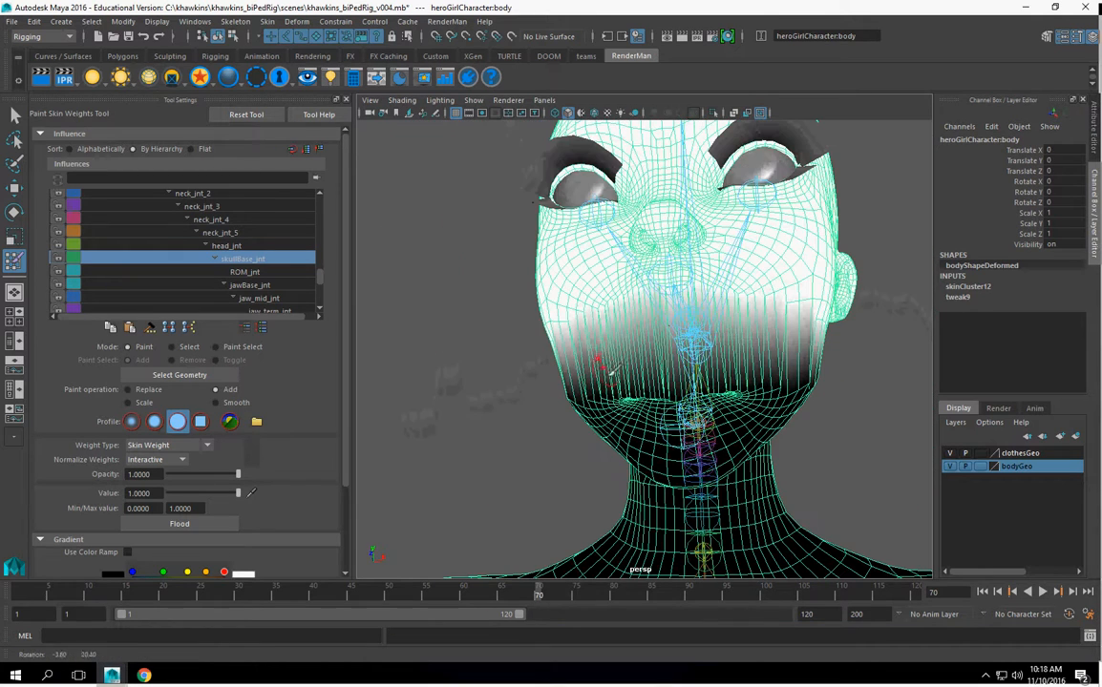
{"action": "left_click_drag", "start_coordinate": [632, 353], "coordinate": [625, 368], "text": "alt"}
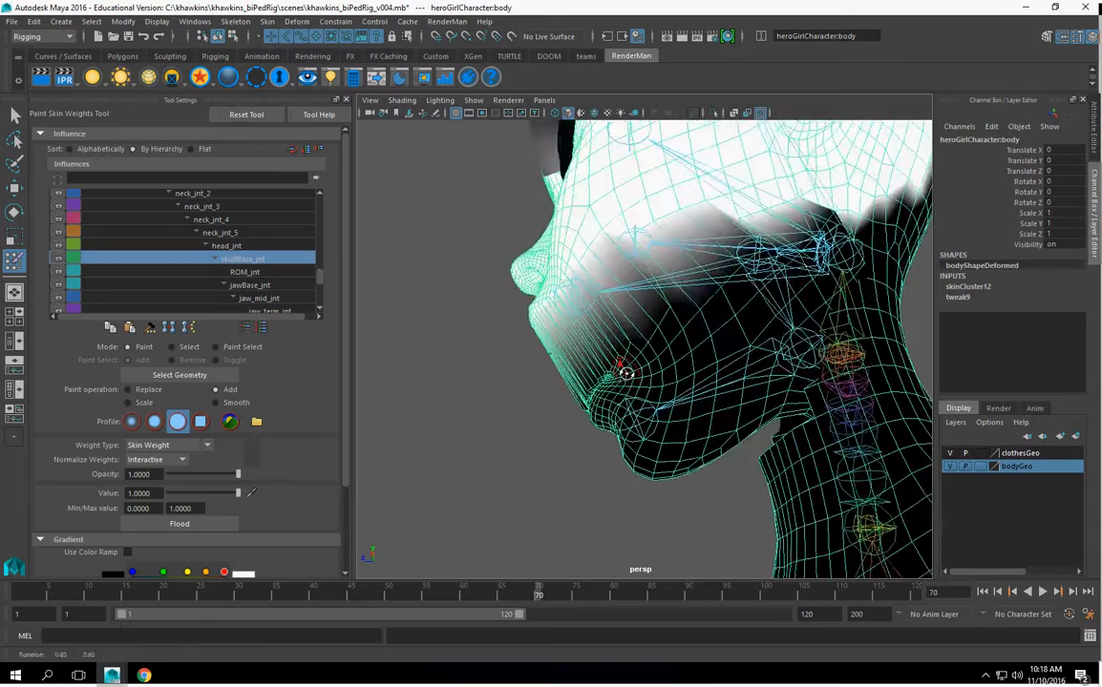
{"action": "right_click_drag", "start_coordinate": [624, 369], "coordinate": [809, 428], "text": "alt"}
{"action": "left_click_drag", "start_coordinate": [809, 428], "coordinate": [597, 454], "text": "alt"}
{"action": "middle_click_drag", "start_coordinate": [598, 455], "coordinate": [625, 413], "text": "alt"}
{"action": "left_click_drag", "start_coordinate": [626, 413], "coordinate": [668, 411], "text": "alt"}
{"action": "right_click_drag", "start_coordinate": [668, 411], "coordinate": [888, 412], "text": "alt"}
{"action": "left_click_drag", "start_coordinate": [743, 432], "coordinate": [492, 298], "text": "alt"}
{"action": "left_click_drag", "start_coordinate": [460, 259], "coordinate": [603, 305], "text": "alt"}
{"action": "middle_click_drag", "start_coordinate": [604, 305], "coordinate": [604, 182], "text": "alt"}
{"action": "left_click_drag", "start_coordinate": [608, 178], "coordinate": [565, 408], "text": "alt"}
{"action": "right_click_drag", "start_coordinate": [565, 407], "coordinate": [726, 430], "text": "alt"}
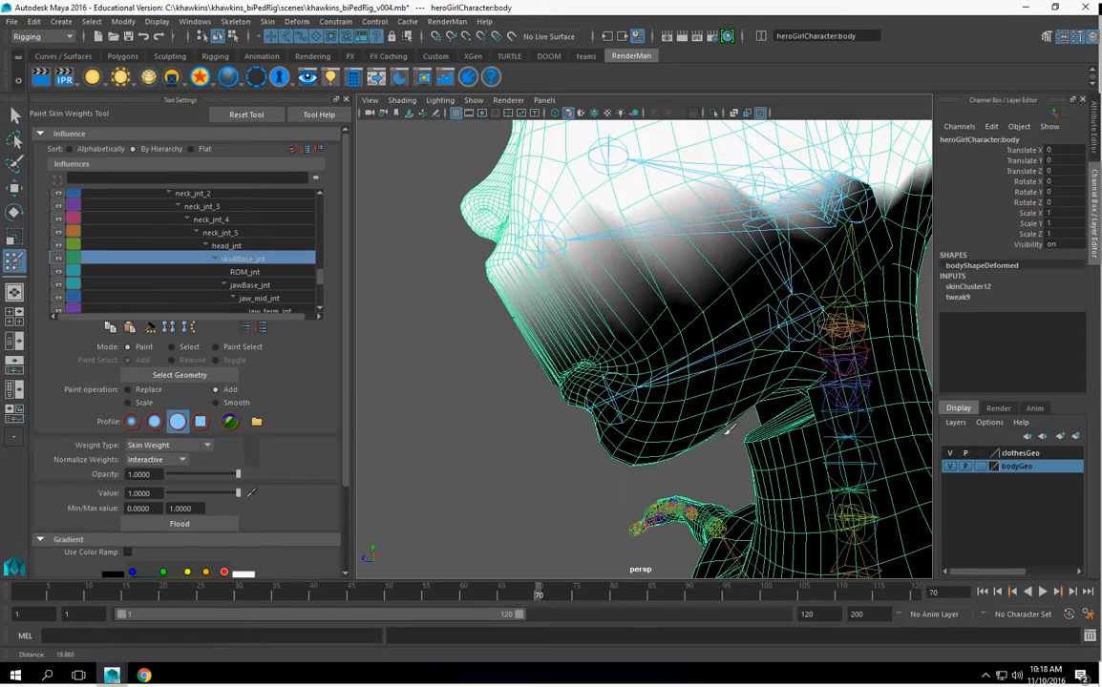
Step: Replace jaw_mid_jnt's weight with 0 across the stretched mesh between the lips and beside the mouth corner
{"action": "right_click_drag", "start_coordinate": [807, 308], "coordinate": [808, 277]}
{"action": "left_click_drag", "start_coordinate": [762, 359], "coordinate": [723, 372], "text": "alt"}
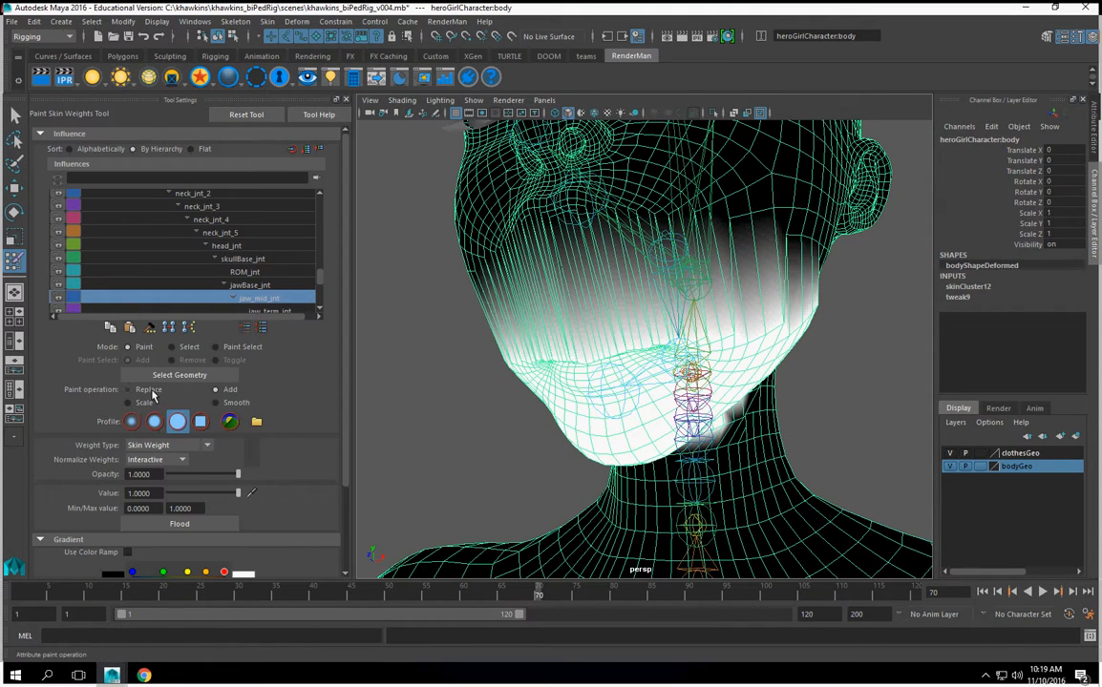
{"action": "left_click_drag", "start_coordinate": [573, 292], "coordinate": [581, 284], "text": "alt"}
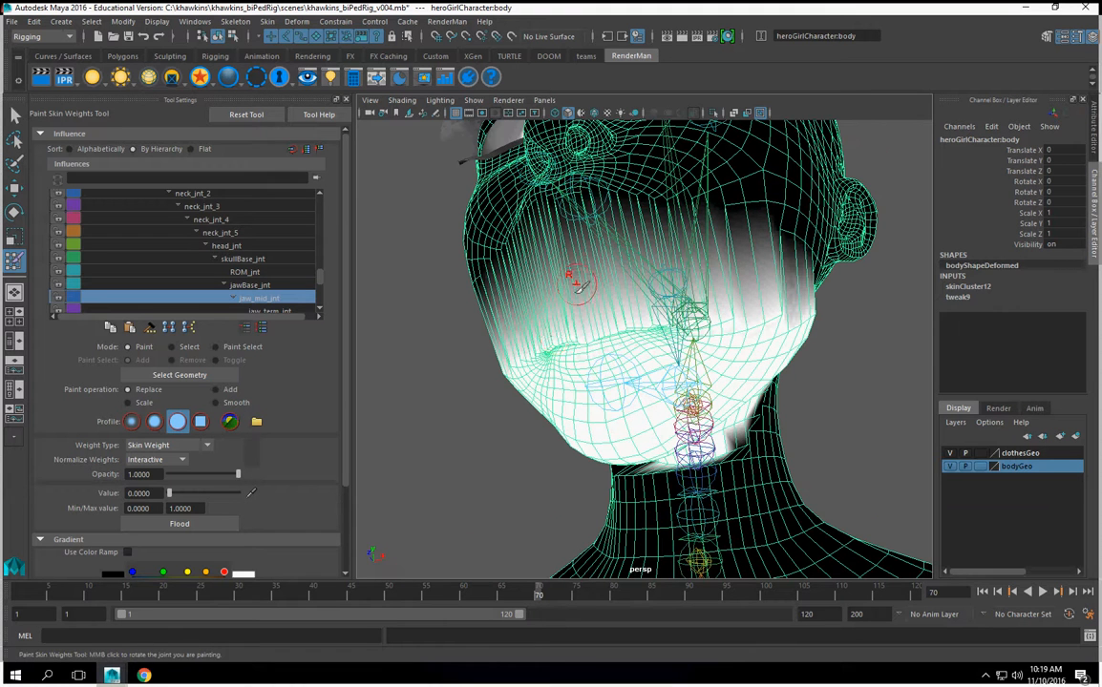
{"action": "left_click_drag", "start_coordinate": [546, 329], "coordinate": [651, 322]}
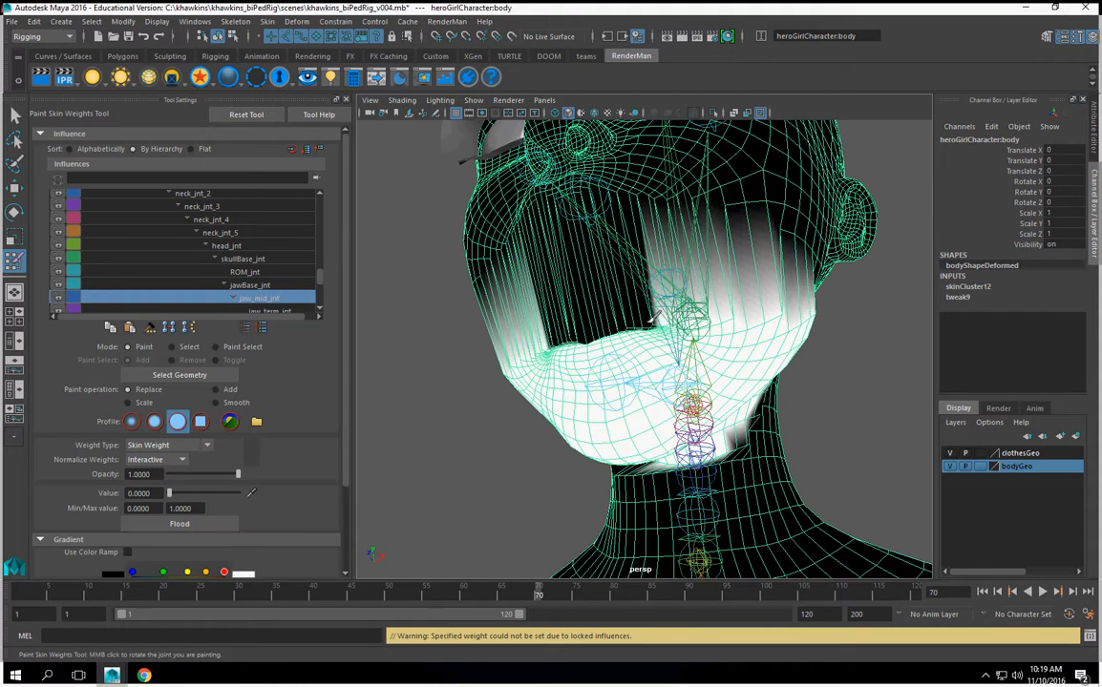
{"action": "left_click_drag", "start_coordinate": [545, 348], "coordinate": [570, 341]}
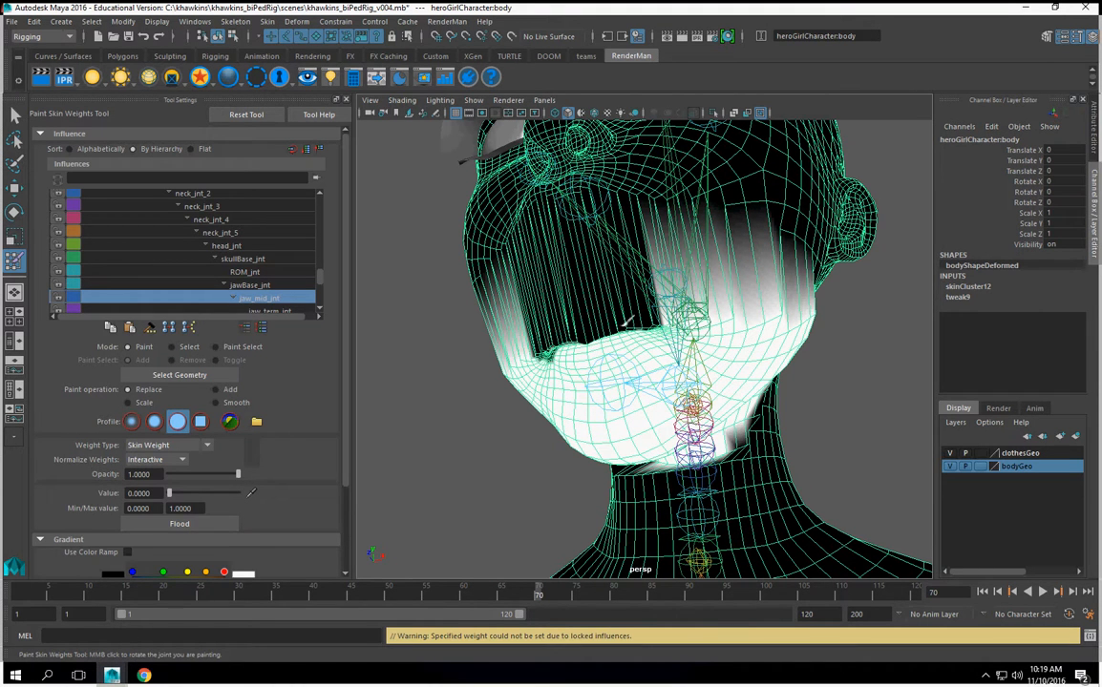
Step: Examine skullBase_jnt's and the neighbouring joints' weights along the cheek and jaw from the side
{"action": "mouse_move", "coordinate": [668, 355]}
{"action": "left_mouse_down", "text": "alt"}
{"action": "mouse_move", "coordinate": [663, 404]}
{"action": "mouse_move", "coordinate": [781, 358]}
{"action": "left_mouse_up", "text": "alt"}
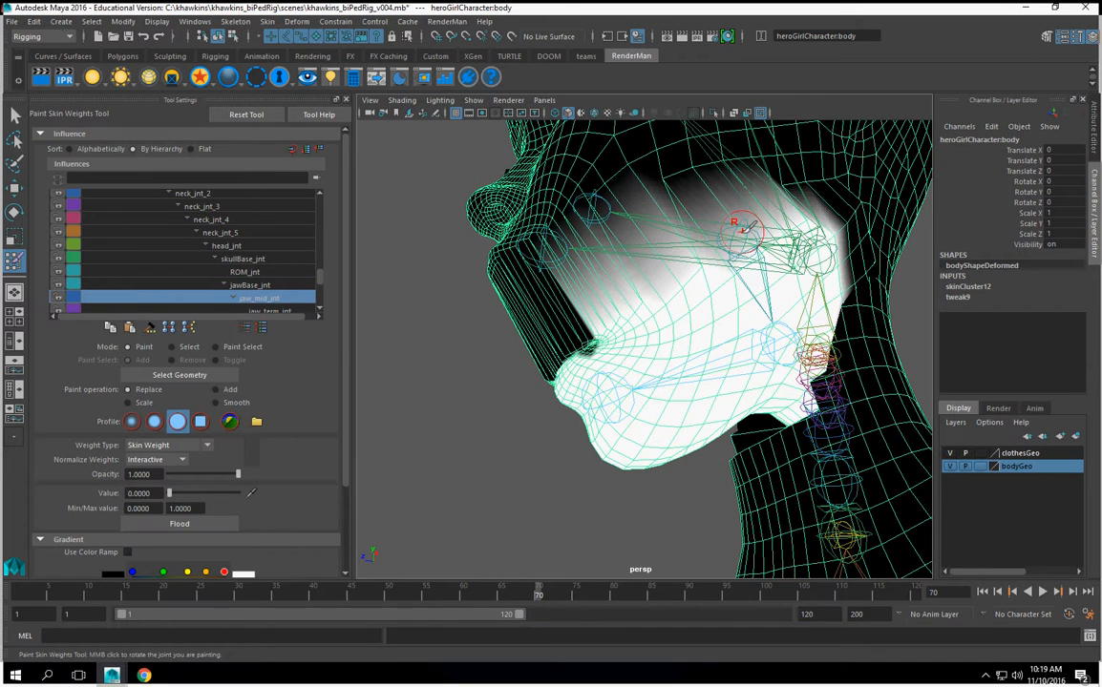
{"action": "right_click_drag", "start_coordinate": [743, 227], "coordinate": [744, 208]}
{"action": "left_click_drag", "start_coordinate": [756, 267], "coordinate": [756, 259], "text": "alt"}
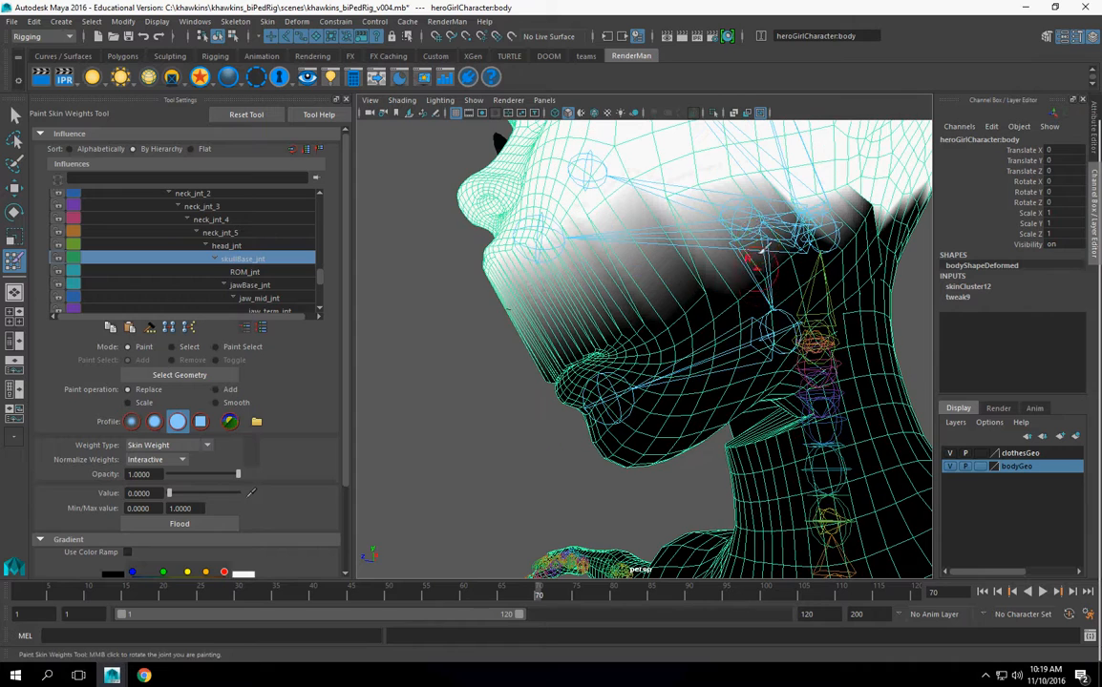
{"action": "right_click_drag", "start_coordinate": [731, 222], "coordinate": [733, 194]}
{"action": "left_click_drag", "start_coordinate": [734, 195], "coordinate": [761, 295], "text": "alt"}
{"action": "right_click", "coordinate": [785, 331]}
{"action": "right_click_drag", "start_coordinate": [785, 296], "coordinate": [784, 298]}
{"action": "left_click_drag", "start_coordinate": [785, 298], "coordinate": [541, 367], "text": "alt"}
{"action": "right_click_drag", "start_coordinate": [527, 290], "coordinate": [407, 371]}
{"action": "left_click_drag", "start_coordinate": [468, 411], "coordinate": [514, 412], "text": "alt"}
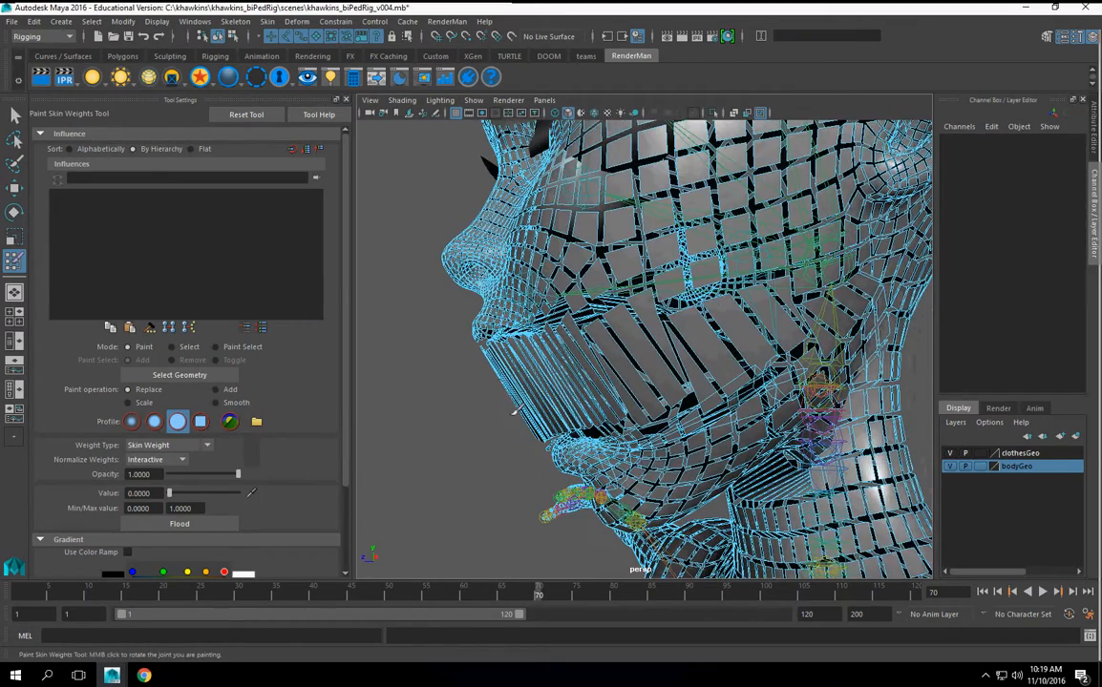
{"action": "key", "text": "F8"}
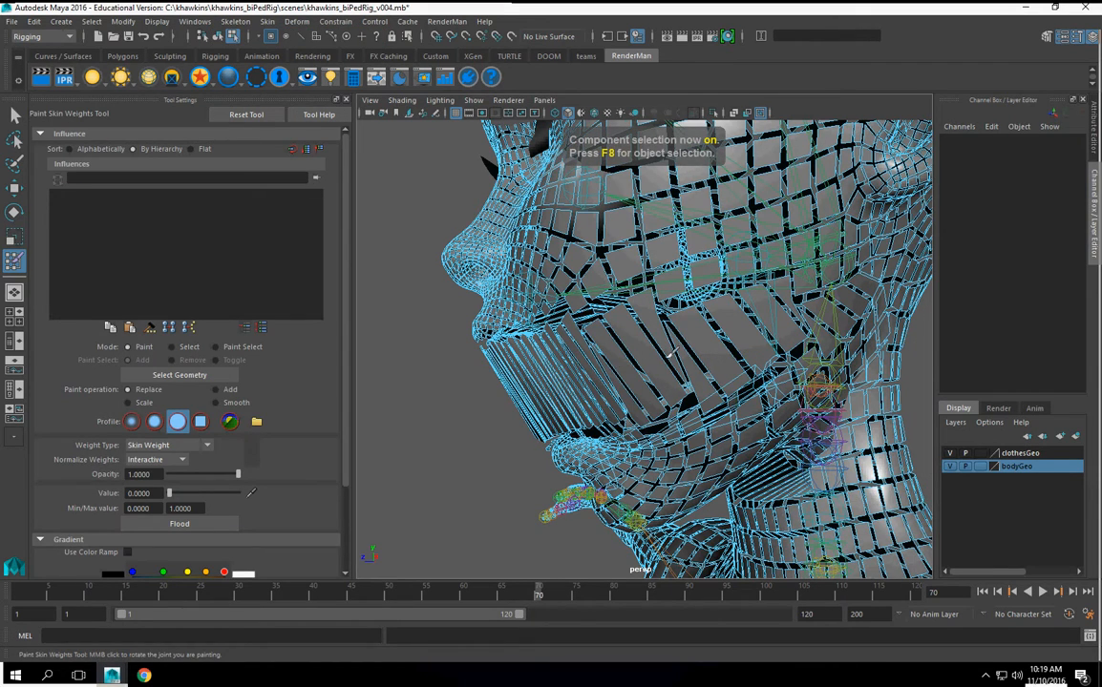
{"action": "key", "text": "F8"}
Step: Display jaw_term_jnt's weights and examine them on the stretched mesh between the lips
{"action": "right_click_drag", "start_coordinate": [652, 364], "coordinate": [669, 357], "text": "alt"}
{"action": "left_click_drag", "start_coordinate": [697, 379], "coordinate": [654, 374], "text": "alt"}
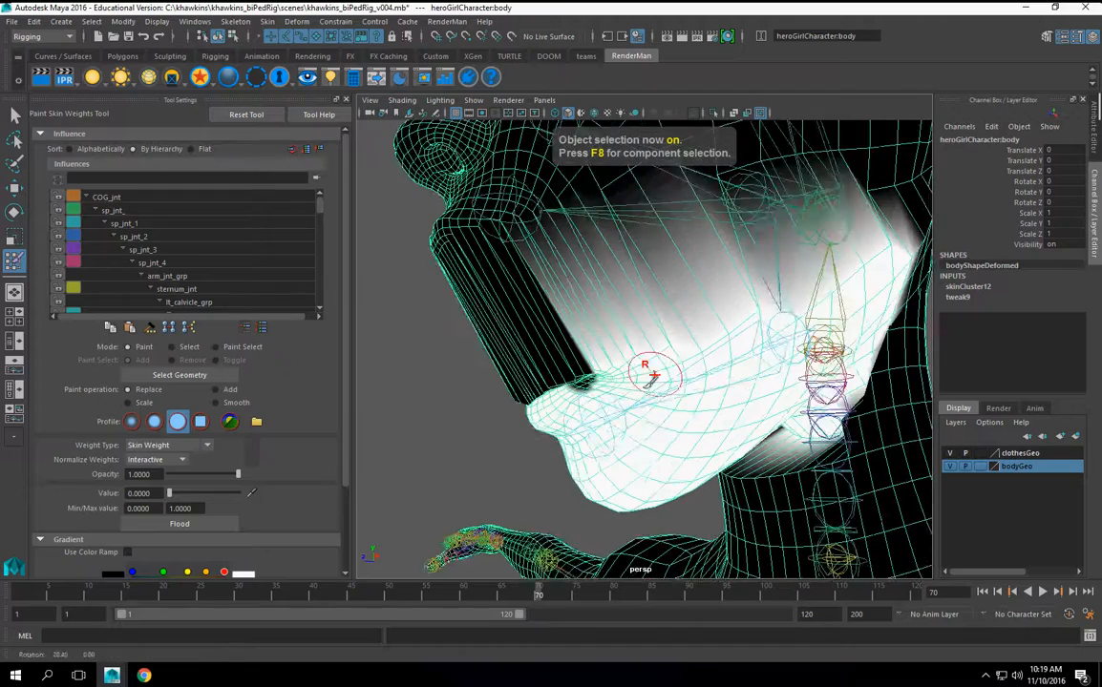
{"action": "right_click_drag", "start_coordinate": [584, 405], "coordinate": [580, 331]}
{"action": "left_click_drag", "start_coordinate": [579, 330], "coordinate": [636, 424], "text": "alt"}
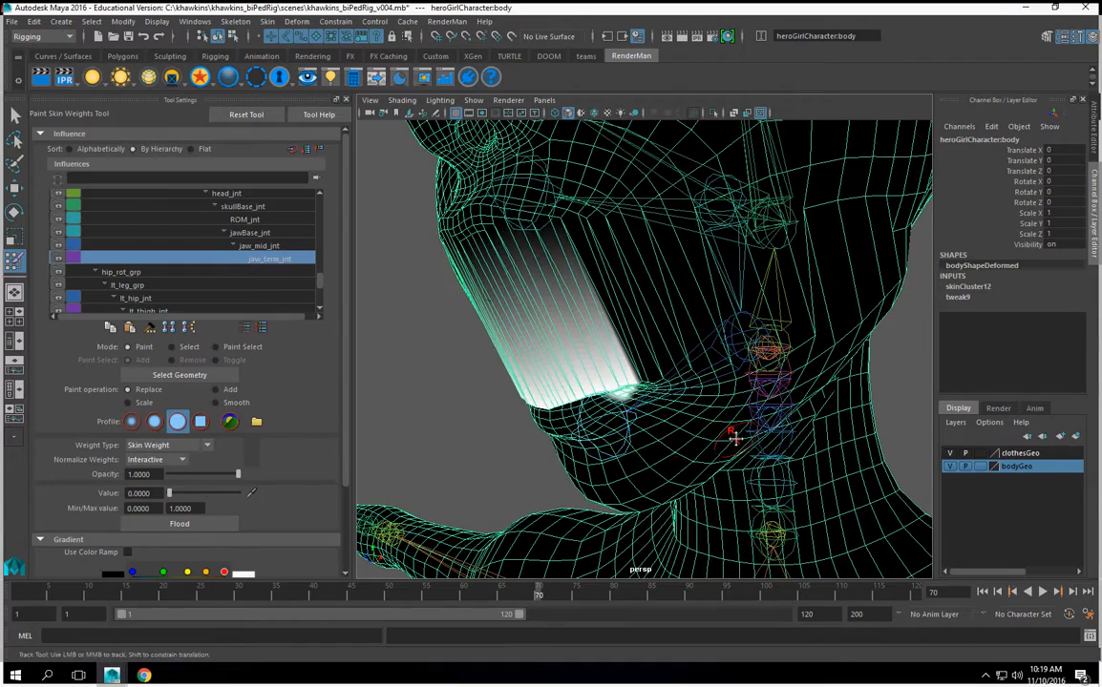
{"action": "scroll", "coordinate": [735, 438], "scroll_direction": "down", "scroll_amount": 4}
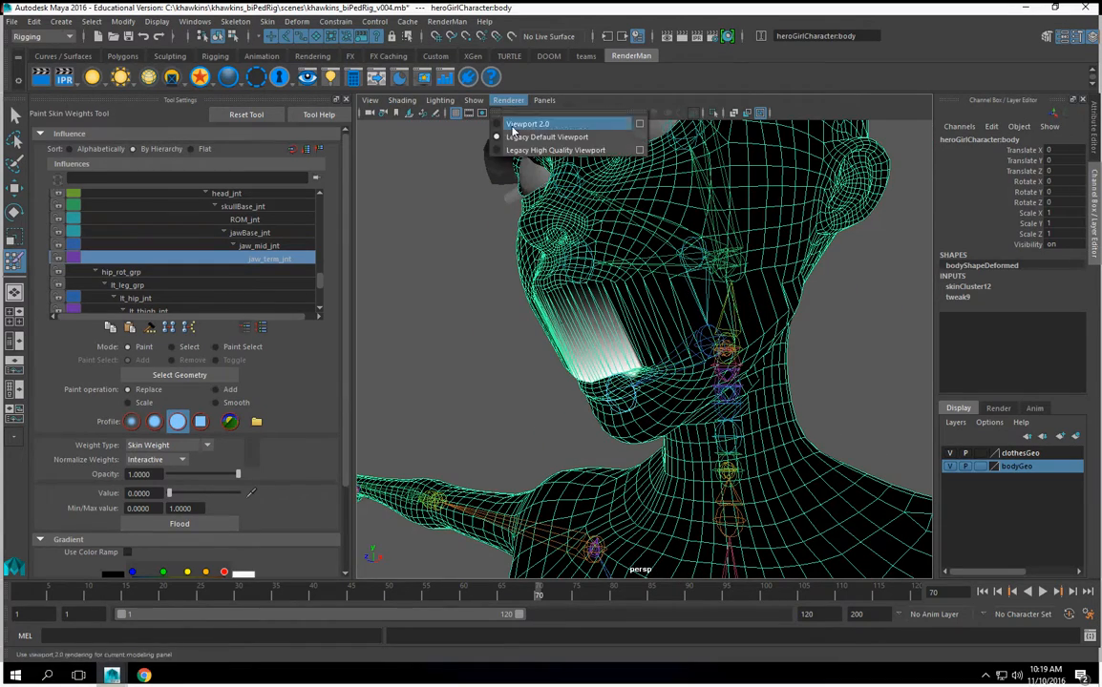
Step: Switch the viewport to the Legacy High Quality renderer and examine the mouth and jaw deformation
{"action": "left_click", "coordinate": [522, 153]}
{"action": "scroll", "coordinate": [633, 376], "scroll_direction": "up", "scroll_amount": 5}
{"action": "mouse_move", "coordinate": [521, 324]}
{"action": "left_mouse_down", "text": "alt"}
{"action": "mouse_move", "coordinate": [554, 334]}
{"action": "mouse_move", "coordinate": [602, 316]}
{"action": "mouse_move", "coordinate": [649, 421]}
{"action": "mouse_move", "coordinate": [619, 401]}
{"action": "mouse_move", "coordinate": [679, 393]}
{"action": "mouse_move", "coordinate": [654, 347]}
{"action": "mouse_move", "coordinate": [509, 416]}
{"action": "mouse_move", "coordinate": [790, 453]}
{"action": "mouse_move", "coordinate": [673, 469]}
{"action": "mouse_move", "coordinate": [652, 429]}
{"action": "mouse_move", "coordinate": [691, 474]}
{"action": "mouse_move", "coordinate": [659, 459]}
{"action": "mouse_move", "coordinate": [551, 353]}
{"action": "mouse_move", "coordinate": [465, 398]}
{"action": "mouse_move", "coordinate": [586, 398]}
{"action": "mouse_move", "coordinate": [616, 384]}
{"action": "mouse_move", "coordinate": [640, 403]}
{"action": "mouse_move", "coordinate": [676, 406]}
{"action": "left_mouse_up", "text": "alt"}
{"action": "scroll", "coordinate": [601, 315], "scroll_direction": "down", "scroll_amount": 2}
{"action": "scroll", "coordinate": [654, 347], "scroll_direction": "up", "scroll_amount": 4}
{"action": "scroll", "coordinate": [585, 398], "scroll_direction": "down", "scroll_amount": 4}
{"action": "scroll", "coordinate": [640, 402], "scroll_direction": "up", "scroll_amount": 4}
{"action": "right_click_drag", "start_coordinate": [676, 405], "coordinate": [581, 401], "text": "alt"}
{"action": "left_click_drag", "start_coordinate": [581, 401], "coordinate": [544, 370], "text": "alt"}
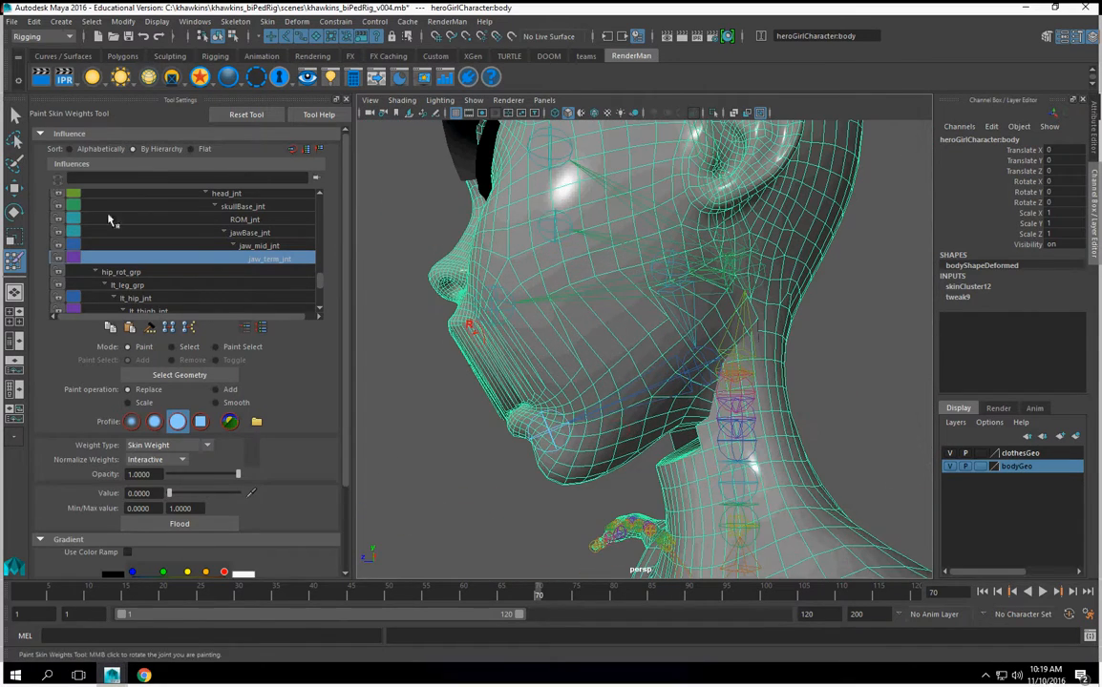
Step: Select jaw_term_jnt, inspect its attributes and look through the options for editing skin influences
{"action": "left_click", "coordinate": [14, 115]}
{"action": "left_click", "coordinate": [484, 465]}
{"action": "left_click", "coordinate": [558, 450]}
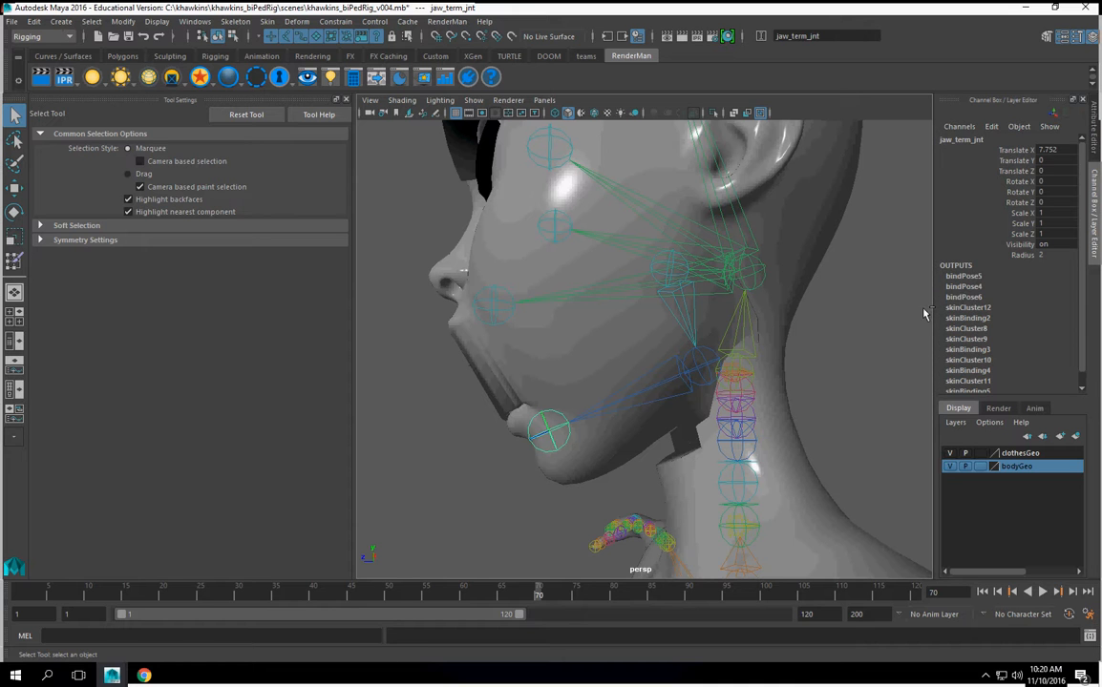
{"action": "key", "text": "ctrl+a"}
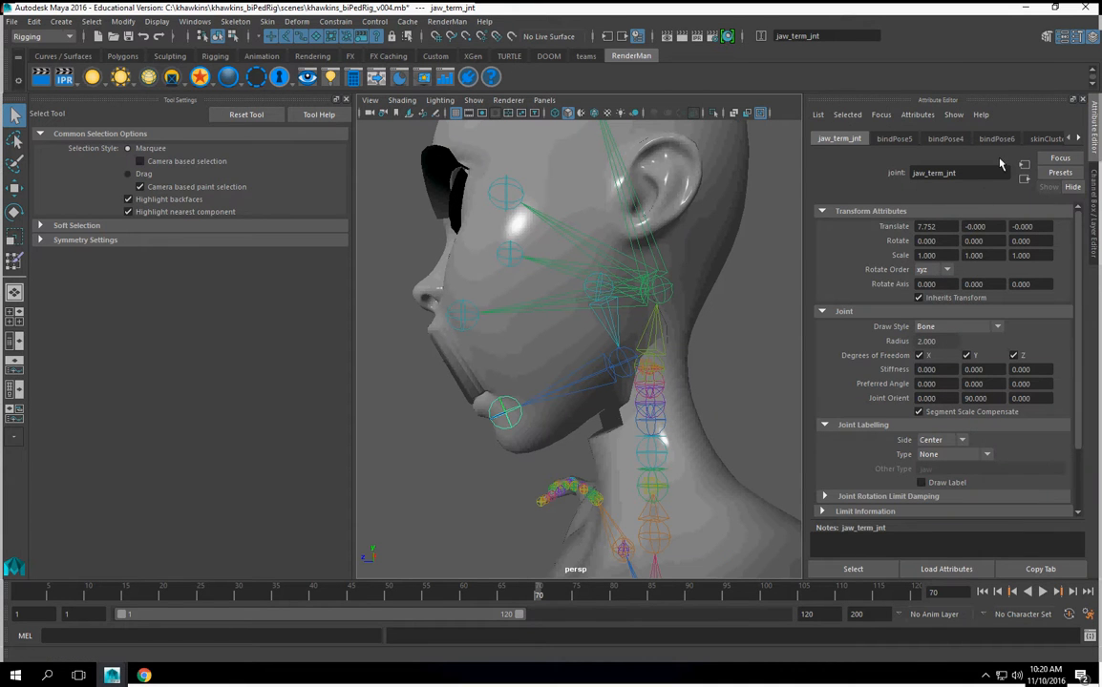
{"action": "key", "text": "space"}
{"action": "left_click", "coordinate": [515, 421]}
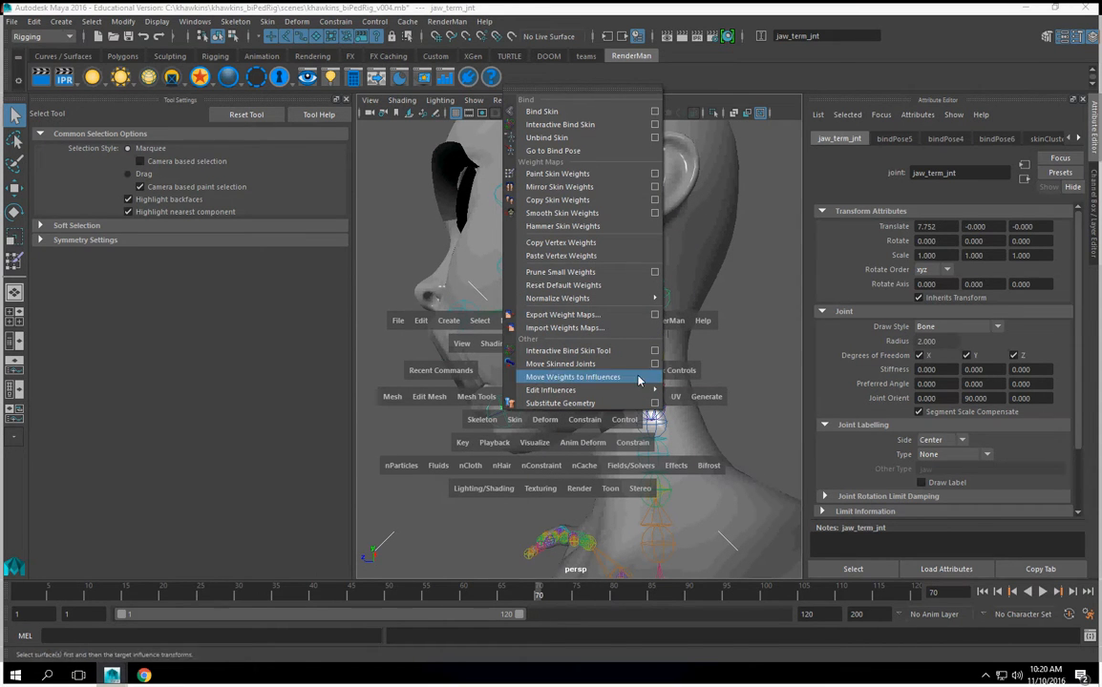
{"action": "mouse_move", "coordinate": [604, 397]}
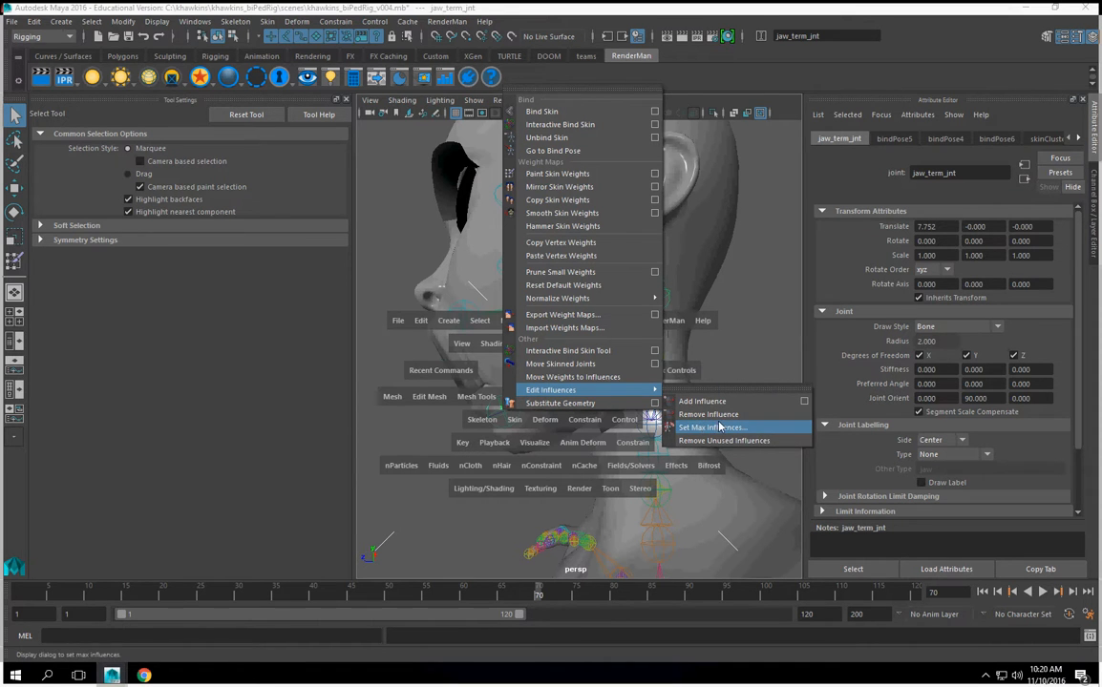
{"action": "left_click", "coordinate": [402, 497]}
{"action": "left_click", "coordinate": [399, 502]}
Step: Set the maximum number of skin influences on the body mesh to 6
{"action": "left_click", "coordinate": [521, 352]}
{"action": "key", "text": "space"}
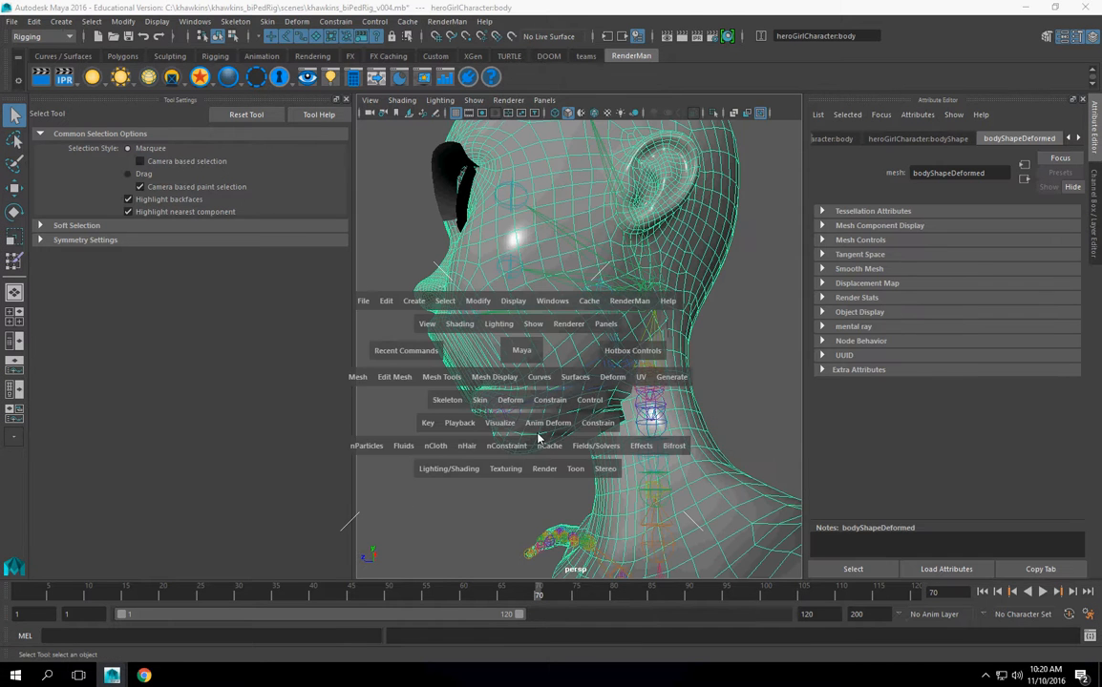
{"action": "left_click", "coordinate": [479, 402]}
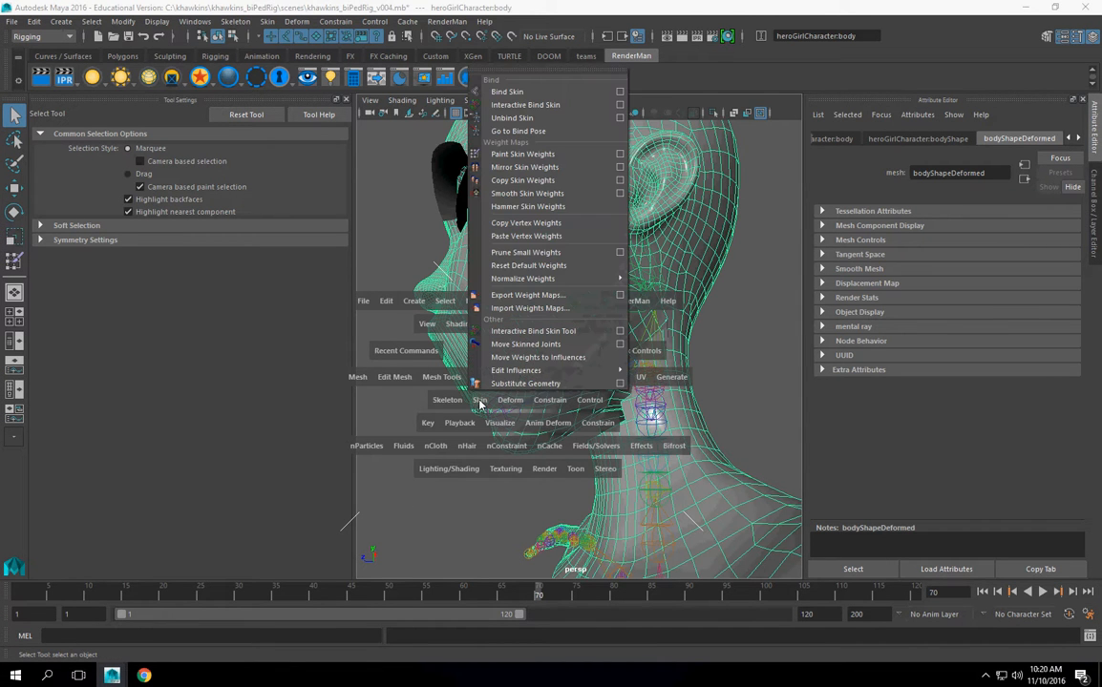
{"action": "mouse_move", "coordinate": [521, 371]}
{"action": "left_click", "coordinate": [714, 409]}
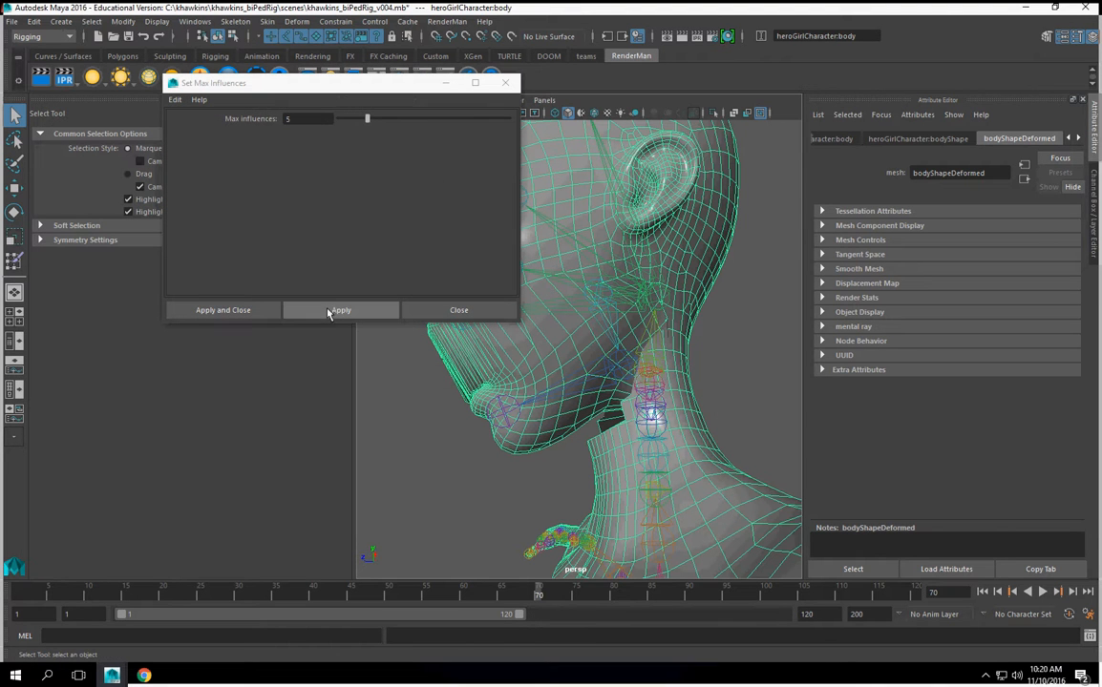
{"action": "left_click_drag", "start_coordinate": [367, 118], "coordinate": [408, 119]}
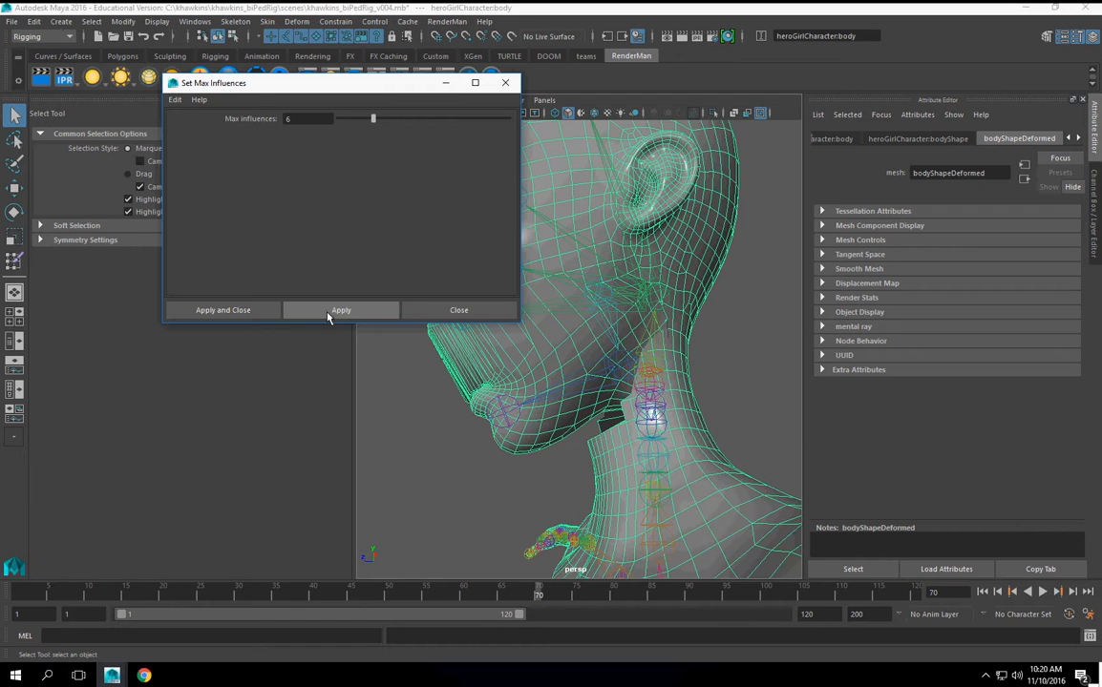
{"action": "left_click", "coordinate": [329, 312]}
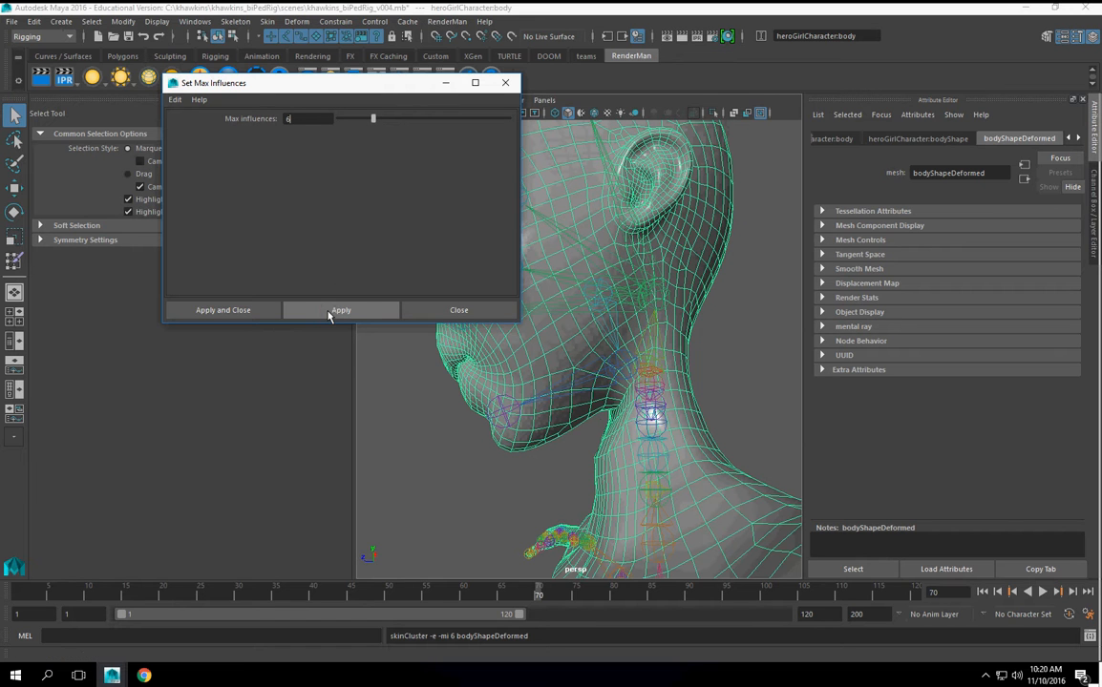
{"action": "left_click", "coordinate": [505, 83]}
Step: Bring back the Channel Box and reactivate Paint Skin Weights on the body mesh
{"action": "left_click_drag", "start_coordinate": [534, 286], "coordinate": [691, 365], "text": "alt"}
{"action": "left_click", "coordinate": [1095, 36]}
{"action": "left_click", "coordinate": [1094, 37]}
{"action": "left_click_drag", "start_coordinate": [621, 319], "coordinate": [510, 256], "text": "alt"}
{"action": "left_click", "coordinate": [553, 268]}
{"action": "left_click", "coordinate": [637, 270]}
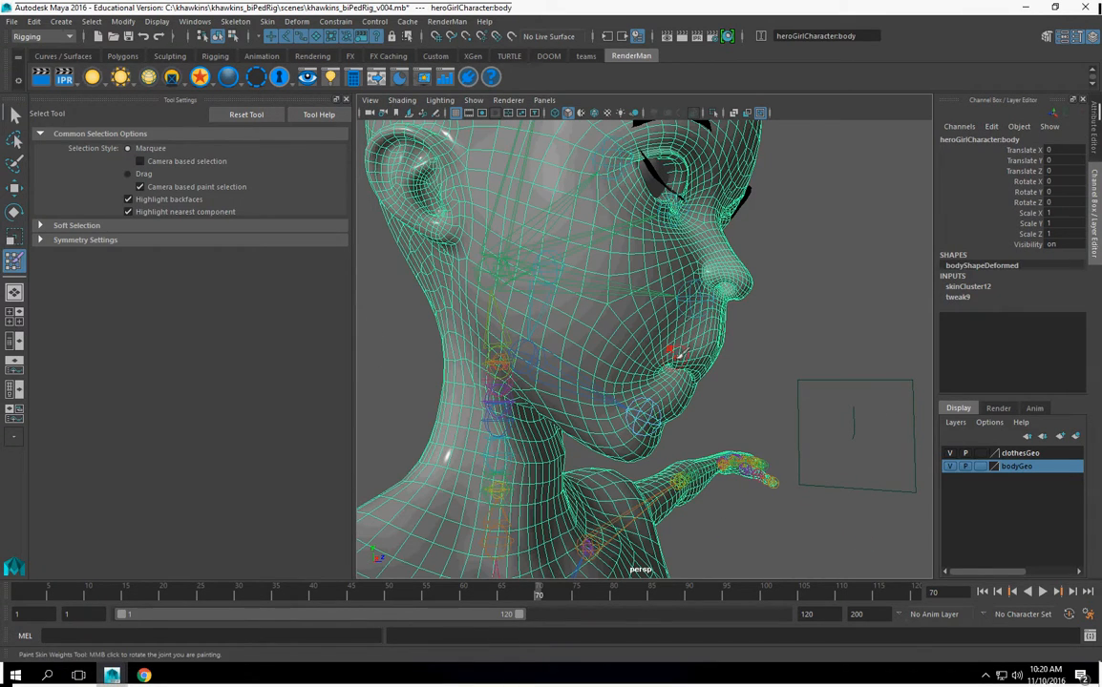
Step: Switch the viewport back to the Legacy Default renderer to show the weight colours on the face
{"action": "mouse_move", "coordinate": [642, 366]}
{"action": "left_mouse_down", "text": "alt"}
{"action": "mouse_move", "coordinate": [523, 367]}
{"action": "mouse_move", "coordinate": [602, 355]}
{"action": "mouse_move", "coordinate": [701, 374]}
{"action": "mouse_move", "coordinate": [526, 384]}
{"action": "mouse_move", "coordinate": [546, 387]}
{"action": "left_mouse_up", "text": "alt"}
{"action": "left_click", "coordinate": [508, 101]}
{"action": "left_click", "coordinate": [535, 139]}
{"action": "scroll", "coordinate": [546, 387], "scroll_direction": "up", "scroll_amount": 8}
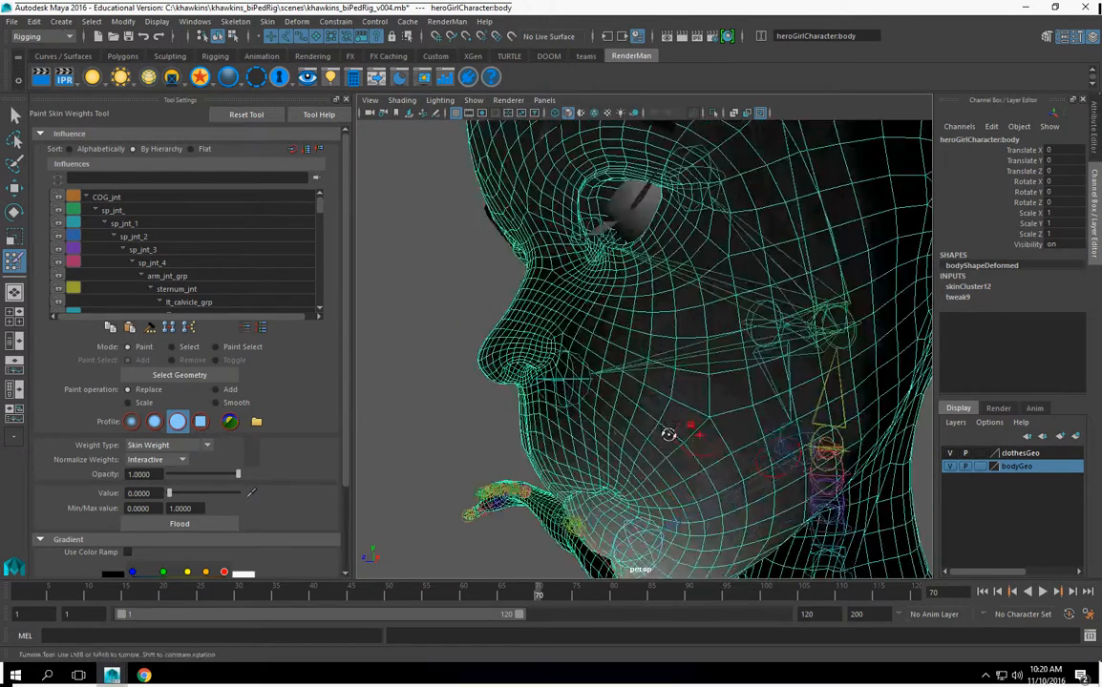
{"action": "right_click", "coordinate": [597, 370]}
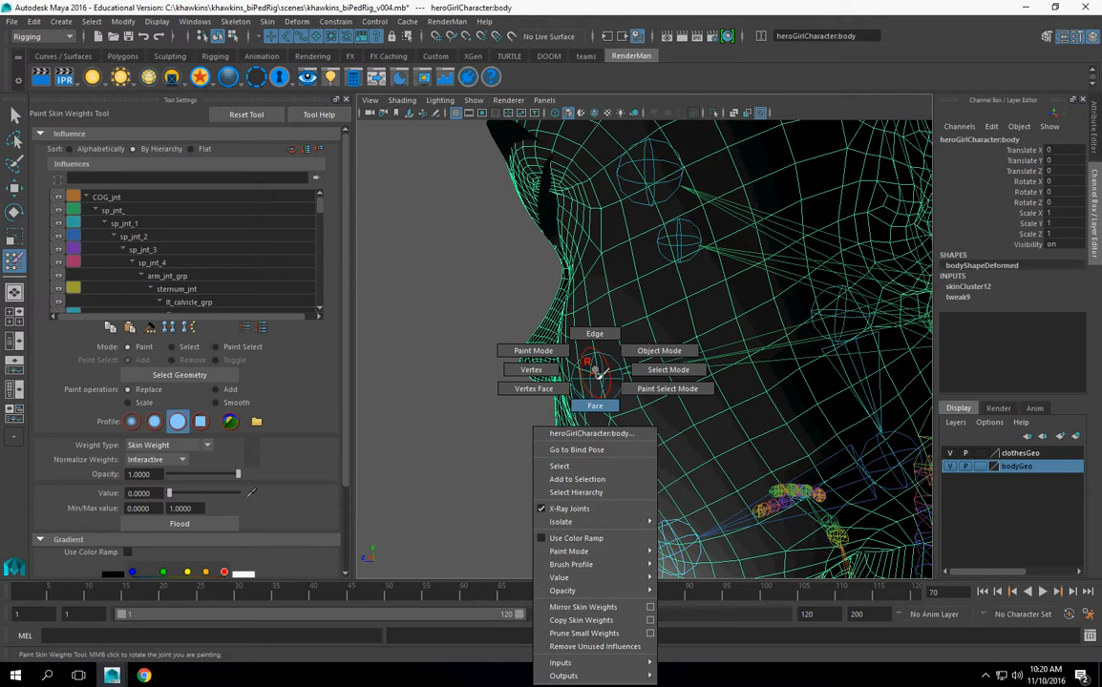
{"action": "left_click", "coordinate": [595, 406]}
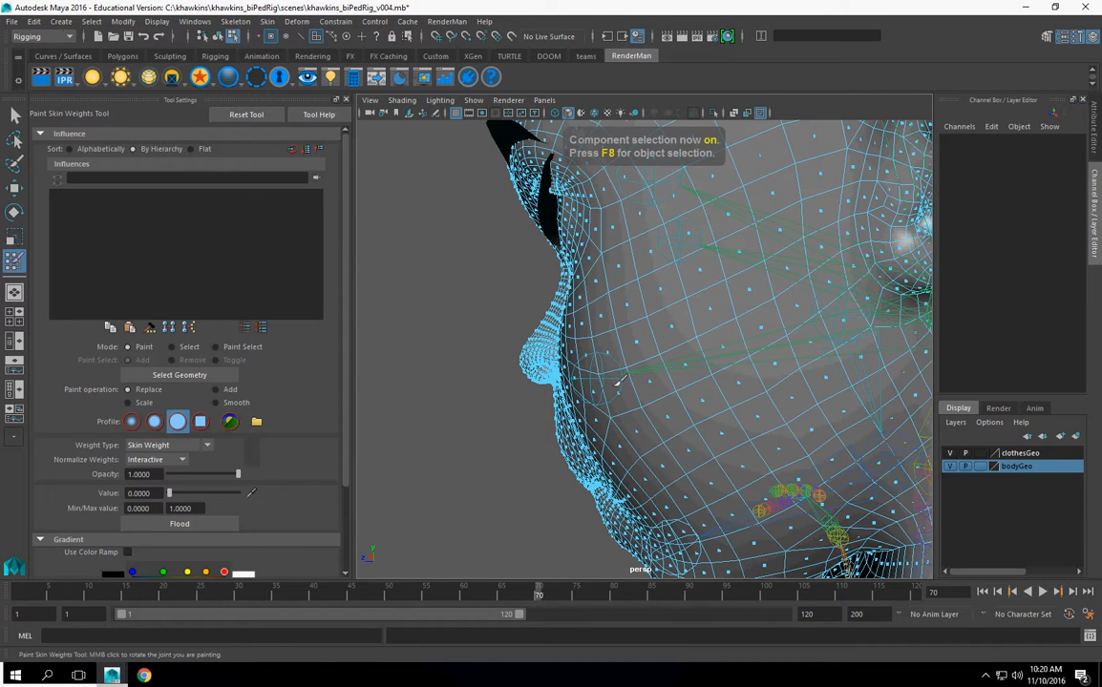
{"action": "key", "text": "F8"}
Step: Choose ROM_jnt as the influence to paint and frame the face
{"action": "right_click_drag", "start_coordinate": [599, 379], "coordinate": [607, 316]}
{"action": "left_click_drag", "start_coordinate": [603, 380], "coordinate": [644, 390], "text": "alt"}
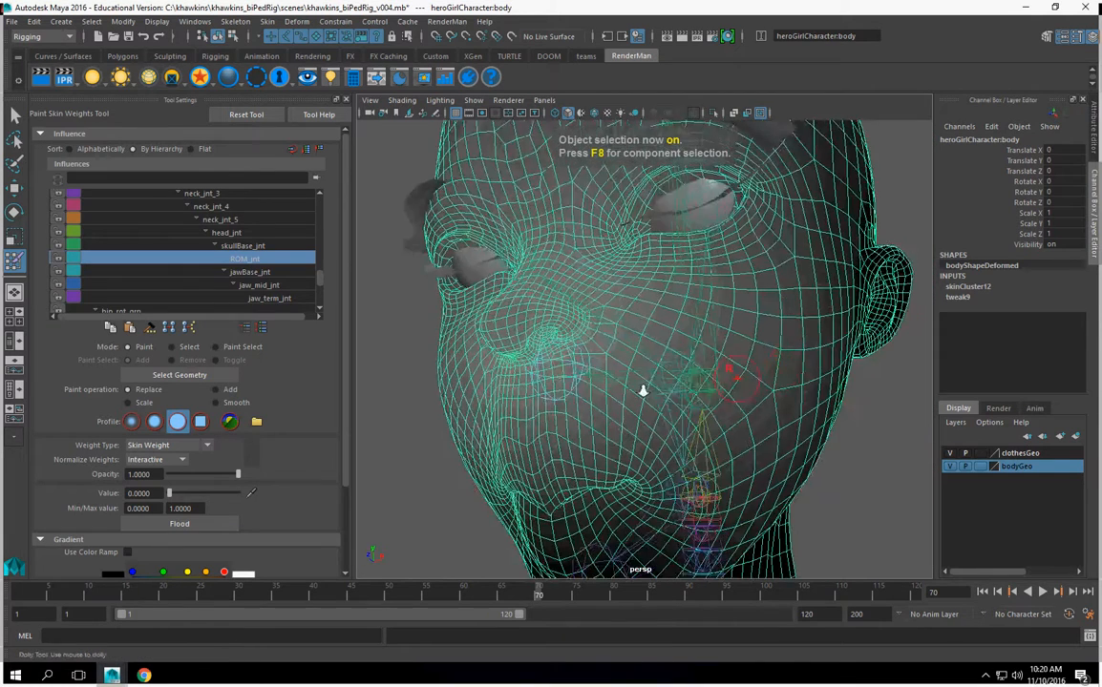
{"action": "right_click_drag", "start_coordinate": [644, 389], "coordinate": [630, 409], "text": "alt"}
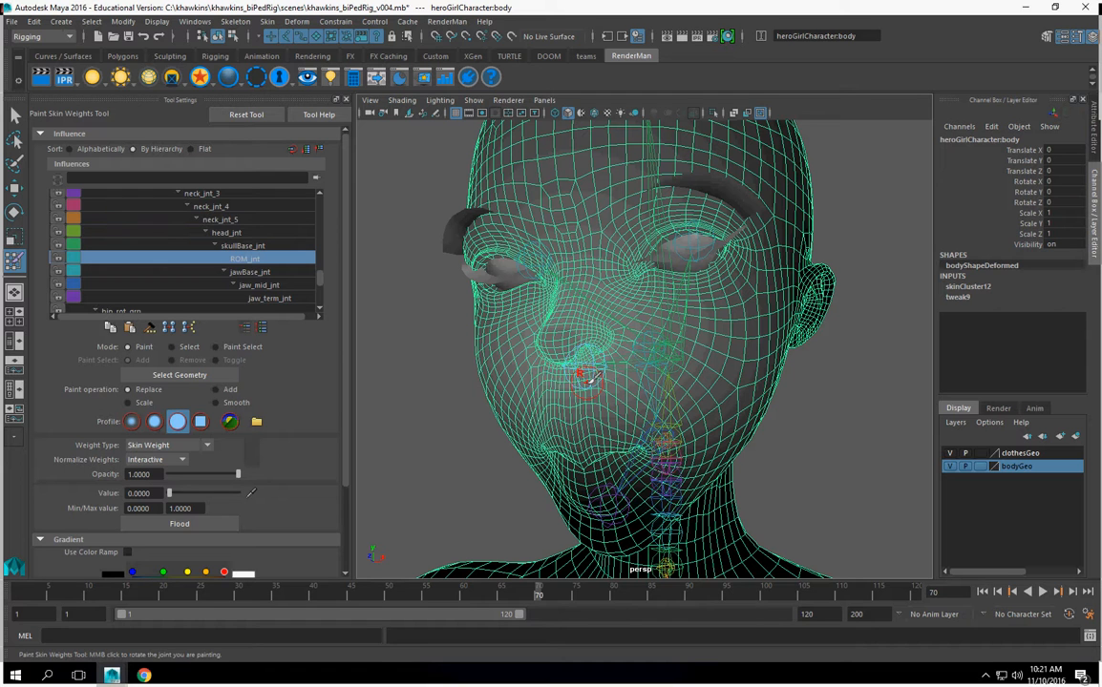
Step: Try replacing ROM_jnt's weight with 0 around the nose and undo the stroke
{"action": "left_click_drag", "start_coordinate": [611, 391], "coordinate": [573, 362]}
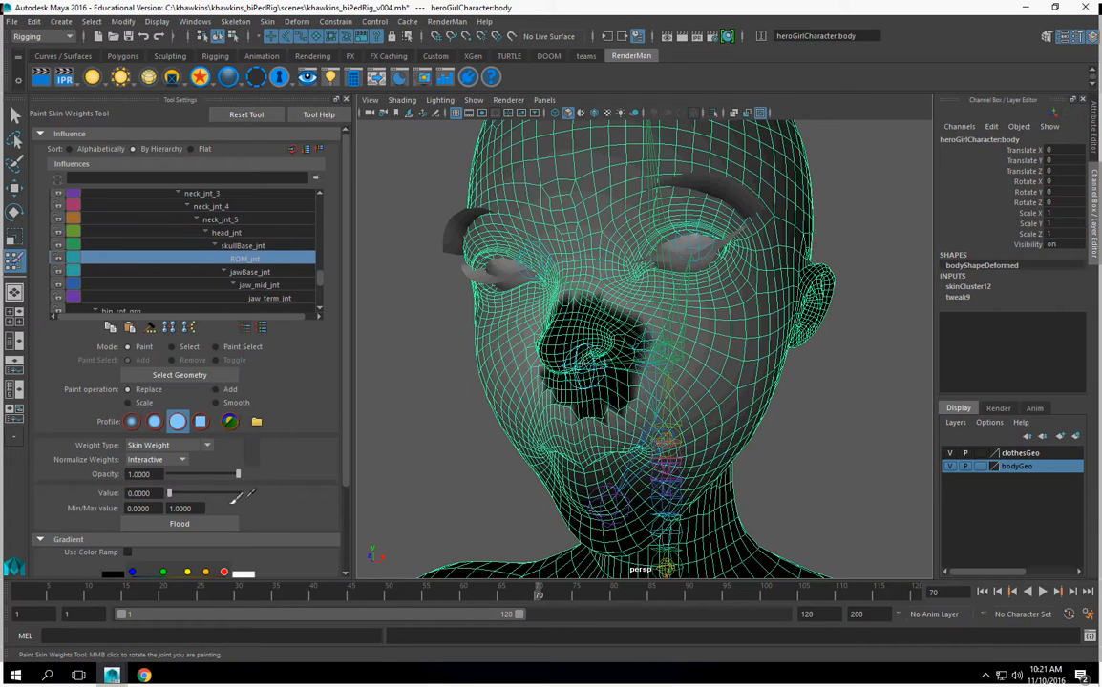
{"action": "key", "text": "ctrl+z"}
Step: Set the paint value to 1 and replace ROM_jnt's weight over the nose, cheeks and eye area down to the upper lip
{"action": "left_click_drag", "start_coordinate": [170, 493], "coordinate": [247, 493]}
{"action": "left_click_drag", "start_coordinate": [619, 336], "coordinate": [708, 270], "text": "alt"}
{"action": "mouse_move", "coordinate": [630, 315]}
{"action": "left_mouse_down"}
{"action": "mouse_move", "coordinate": [547, 357]}
{"action": "mouse_move", "coordinate": [700, 361]}
{"action": "mouse_move", "coordinate": [578, 386]}
{"action": "mouse_move", "coordinate": [563, 386]}
{"action": "mouse_move", "coordinate": [567, 370]}
{"action": "left_mouse_up"}
{"action": "right_click_drag", "start_coordinate": [567, 370], "coordinate": [615, 352], "text": "alt"}
{"action": "left_click_drag", "start_coordinate": [615, 352], "coordinate": [635, 287], "text": "alt"}
{"action": "right_click_drag", "start_coordinate": [635, 287], "coordinate": [362, 287], "text": "alt"}
{"action": "mouse_move", "coordinate": [362, 287]}
{"action": "left_mouse_down", "text": "alt"}
{"action": "mouse_move", "coordinate": [657, 305]}
{"action": "mouse_move", "coordinate": [571, 352]}
{"action": "mouse_move", "coordinate": [535, 349]}
{"action": "left_mouse_up", "text": "alt"}
{"action": "mouse_move", "coordinate": [569, 296]}
{"action": "left_mouse_down"}
{"action": "mouse_move", "coordinate": [645, 274]}
{"action": "mouse_move", "coordinate": [671, 291]}
{"action": "left_mouse_up"}
{"action": "mouse_move", "coordinate": [675, 294]}
{"action": "left_mouse_down", "text": "alt"}
{"action": "mouse_move", "coordinate": [711, 324]}
{"action": "mouse_move", "coordinate": [747, 334]}
{"action": "mouse_move", "coordinate": [583, 299]}
{"action": "mouse_move", "coordinate": [642, 232]}
{"action": "mouse_move", "coordinate": [594, 199]}
{"action": "mouse_move", "coordinate": [464, 197]}
{"action": "left_mouse_up", "text": "alt"}
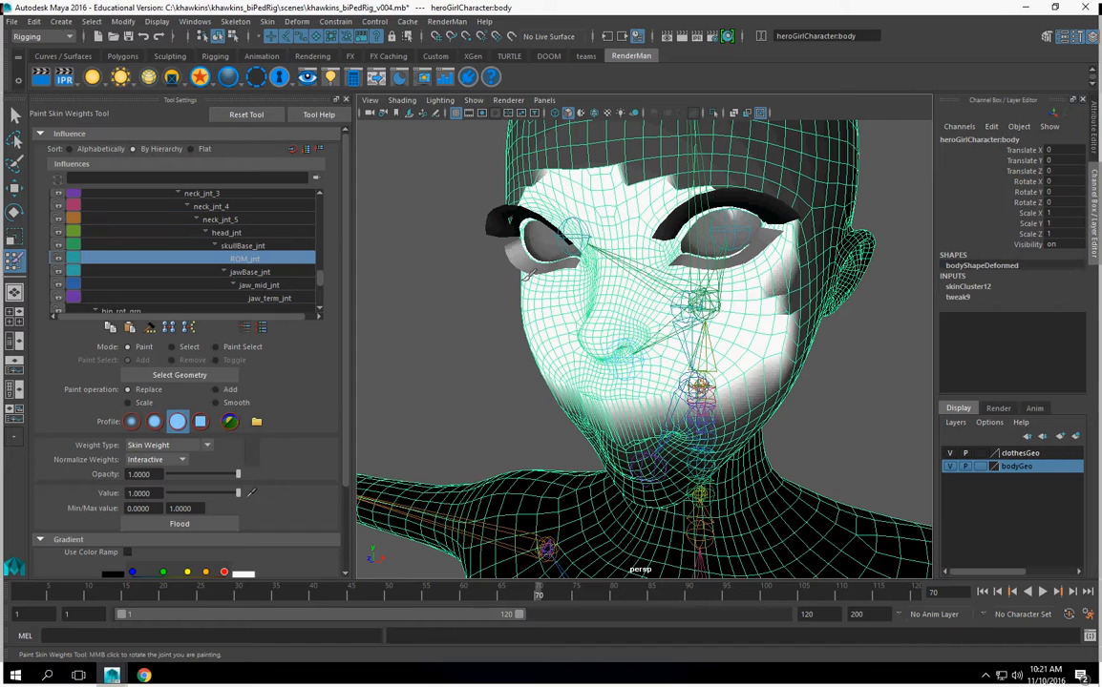
Step: Fill in ROM_jnt's weight at value 1 across the upper lip and the neighbouring cheek area
{"action": "left_click_drag", "start_coordinate": [692, 294], "coordinate": [606, 272], "text": "alt"}
{"action": "mouse_move", "coordinate": [611, 230]}
{"action": "left_mouse_down"}
{"action": "mouse_move", "coordinate": [659, 196]}
{"action": "mouse_move", "coordinate": [666, 267]}
{"action": "left_mouse_up"}
{"action": "left_click_drag", "start_coordinate": [750, 320], "coordinate": [716, 330], "text": "alt"}
{"action": "mouse_move", "coordinate": [716, 329]}
{"action": "right_mouse_down", "text": "alt"}
{"action": "mouse_move", "coordinate": [548, 356]}
{"action": "mouse_move", "coordinate": [611, 355]}
{"action": "right_mouse_up", "text": "alt"}
{"action": "left_click_drag", "start_coordinate": [666, 360], "coordinate": [711, 336], "text": "alt"}
{"action": "mouse_move", "coordinate": [680, 279]}
{"action": "left_mouse_down"}
{"action": "mouse_move", "coordinate": [645, 280]}
{"action": "mouse_move", "coordinate": [709, 270]}
{"action": "mouse_move", "coordinate": [663, 290]}
{"action": "mouse_move", "coordinate": [713, 303]}
{"action": "left_mouse_up"}
{"action": "mouse_move", "coordinate": [702, 349]}
{"action": "left_mouse_down"}
{"action": "mouse_move", "coordinate": [713, 360]}
{"action": "mouse_move", "coordinate": [671, 360]}
{"action": "left_mouse_up"}
{"action": "mouse_move", "coordinate": [749, 368]}
{"action": "left_mouse_down"}
{"action": "mouse_move", "coordinate": [791, 315]}
{"action": "mouse_move", "coordinate": [799, 399]}
{"action": "mouse_move", "coordinate": [817, 401]}
{"action": "mouse_move", "coordinate": [702, 355]}
{"action": "left_mouse_up"}
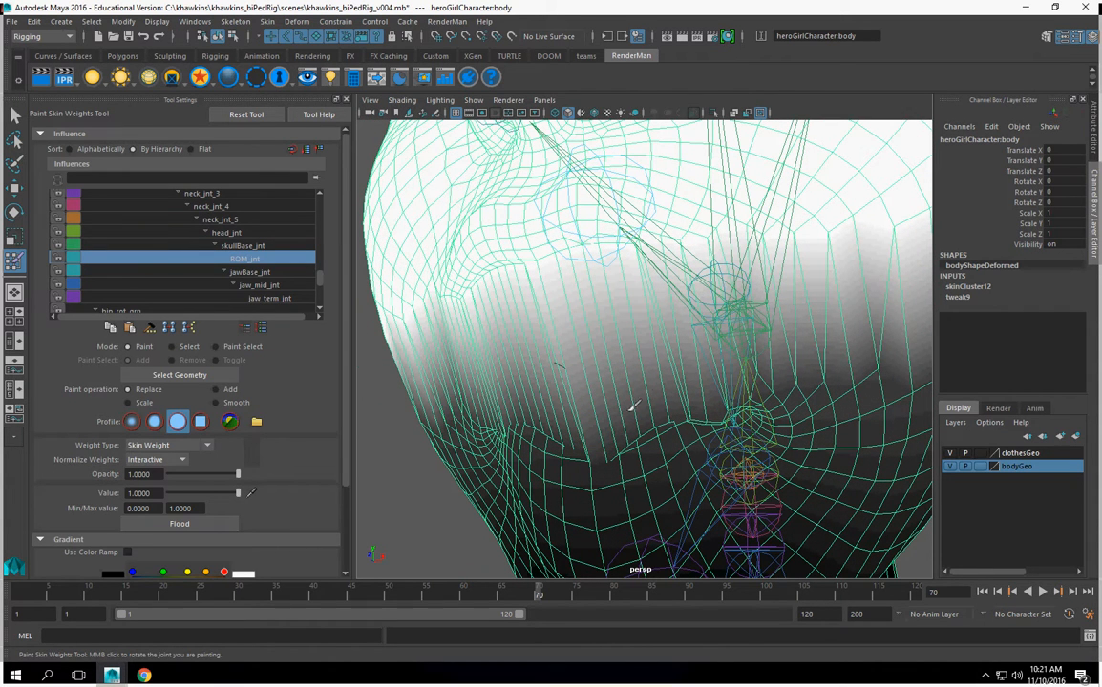
Step: Paint ROM_jnt's weight at value 1 on the inner edge of the upper lip to start parting the lips
{"action": "left_click_drag", "start_coordinate": [583, 434], "coordinate": [583, 435]}
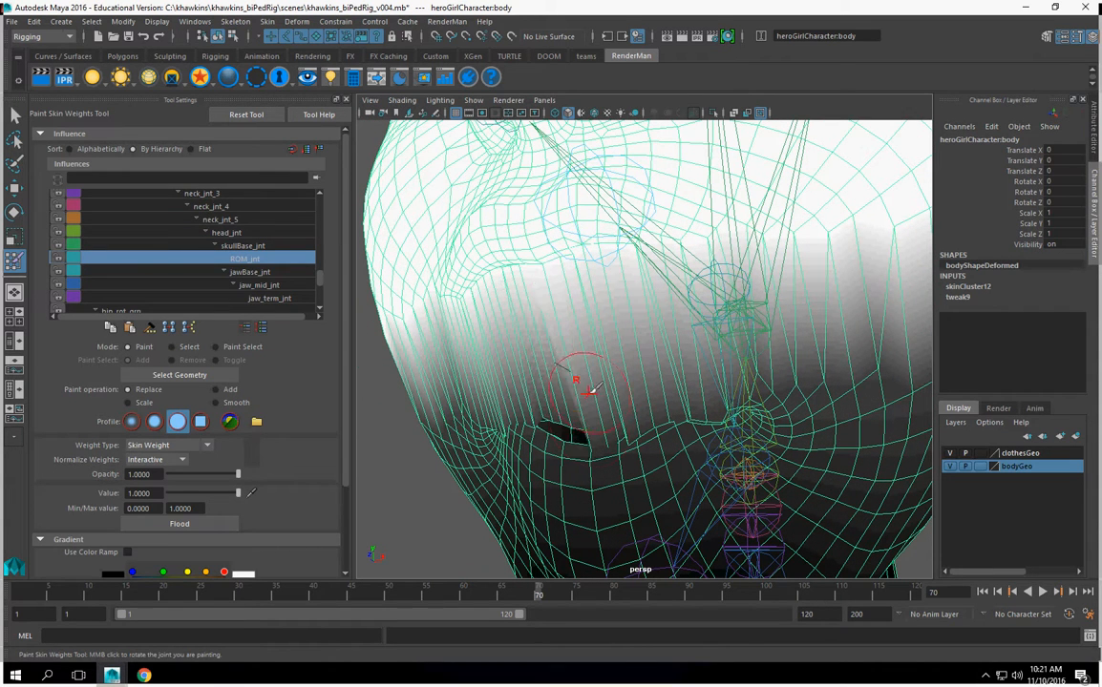
{"action": "left_click_drag", "start_coordinate": [591, 393], "coordinate": [674, 351], "text": "alt"}
{"action": "left_click", "coordinate": [550, 373]}
{"action": "left_click_drag", "start_coordinate": [779, 441], "coordinate": [661, 388], "text": "alt"}
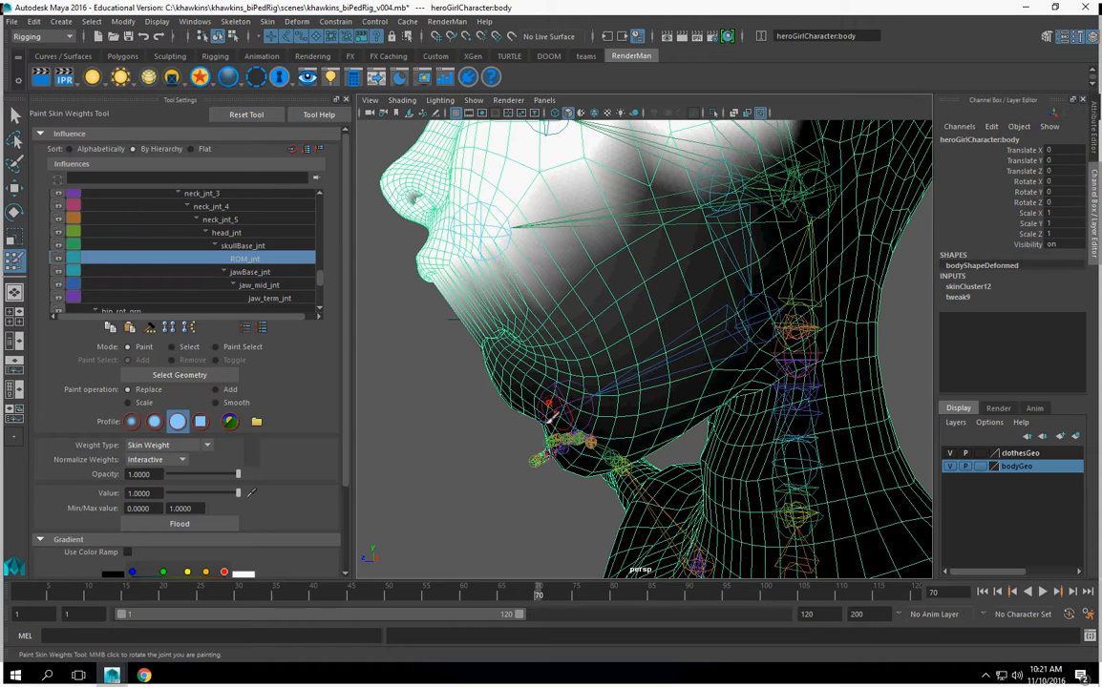
Step: Make jaw_term_jnt the painted influence and replace its weight at value 1 along the stretched inner lower lip, undoing the last stroke
{"action": "right_click_drag", "start_coordinate": [566, 406], "coordinate": [501, 334]}
{"action": "left_click_drag", "start_coordinate": [573, 316], "coordinate": [640, 334], "text": "alt"}
{"action": "mouse_move", "coordinate": [563, 348]}
{"action": "left_mouse_down"}
{"action": "mouse_move", "coordinate": [511, 367]}
{"action": "mouse_move", "coordinate": [642, 348]}
{"action": "left_mouse_up"}
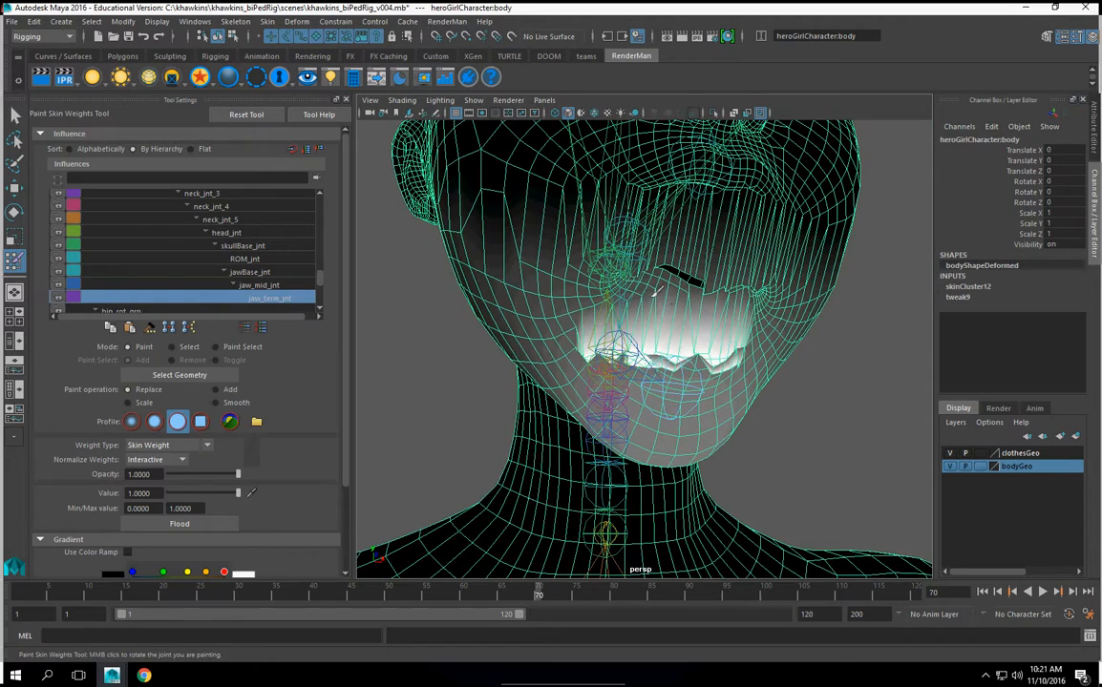
{"action": "right_click_drag", "start_coordinate": [656, 301], "coordinate": [730, 450], "text": "alt"}
{"action": "middle_click_drag", "start_coordinate": [624, 393], "coordinate": [616, 370]}
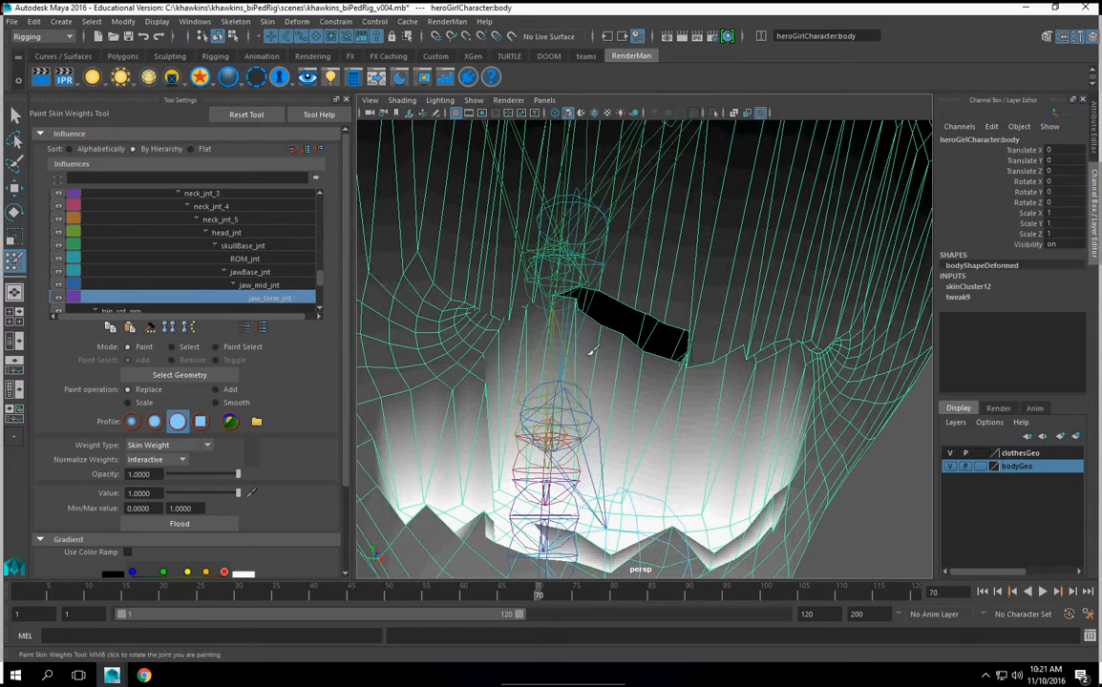
{"action": "middle_click_drag", "start_coordinate": [577, 315], "coordinate": [596, 410]}
{"action": "mouse_move", "coordinate": [662, 392]}
{"action": "middle_mouse_down"}
{"action": "mouse_move", "coordinate": [723, 410]}
{"action": "mouse_move", "coordinate": [713, 388]}
{"action": "mouse_move", "coordinate": [776, 412]}
{"action": "mouse_move", "coordinate": [785, 386]}
{"action": "middle_mouse_up"}
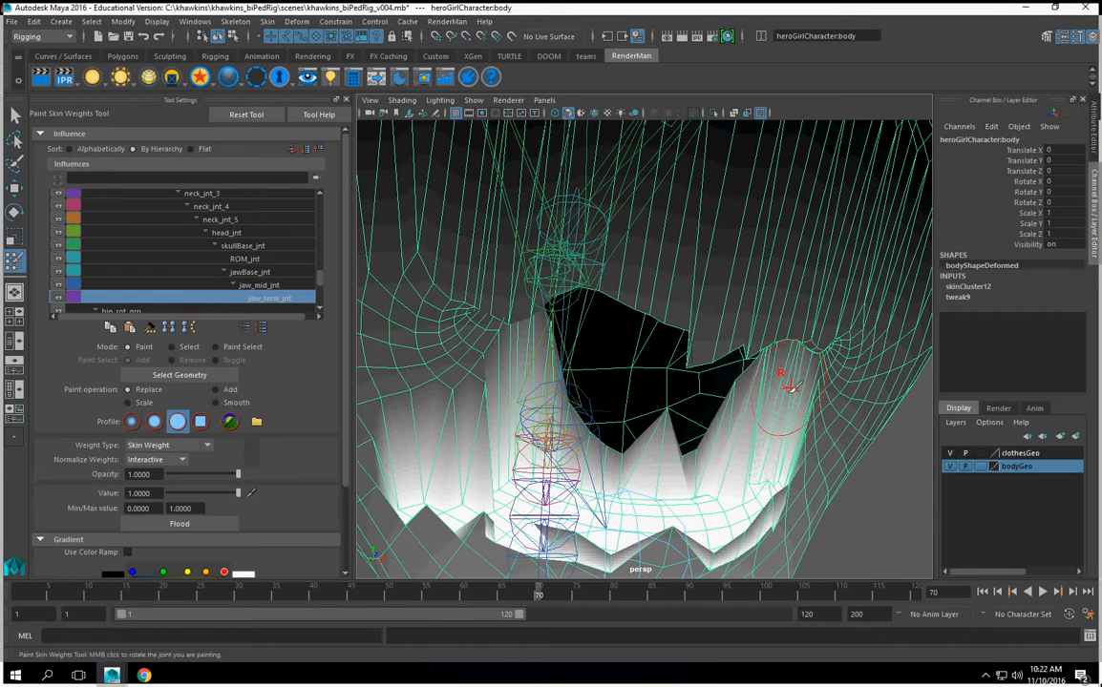
{"action": "left_click_drag", "start_coordinate": [794, 375], "coordinate": [784, 407], "text": "alt"}
{"action": "left_click_drag", "start_coordinate": [732, 358], "coordinate": [743, 362]}
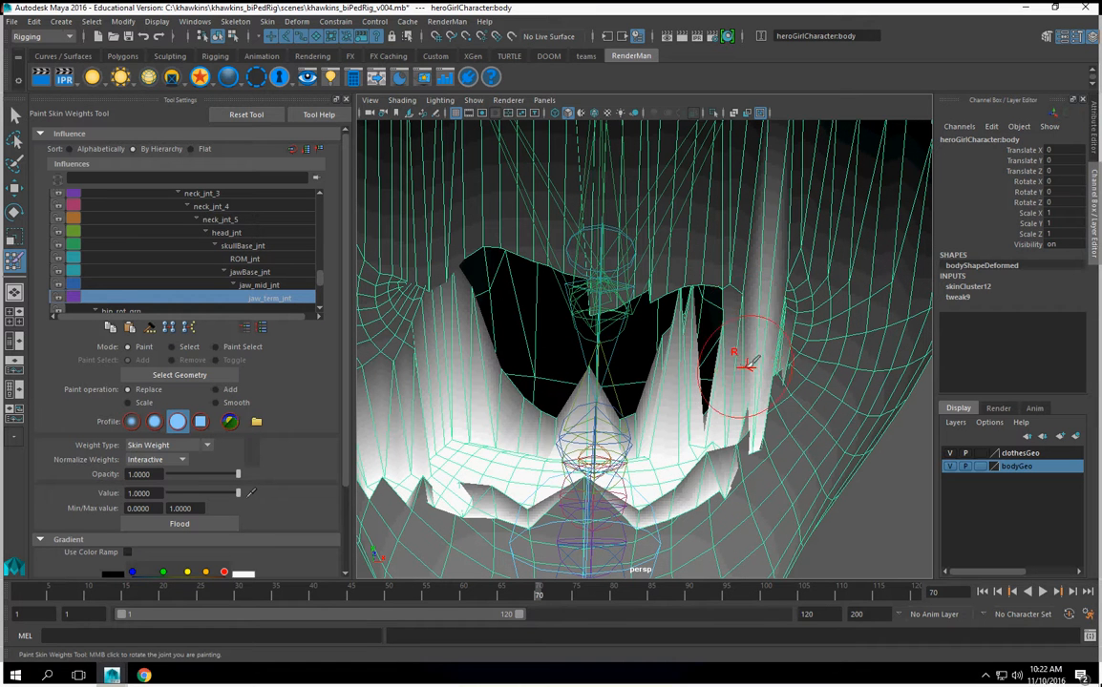
{"action": "key", "text": "ctrl+z"}
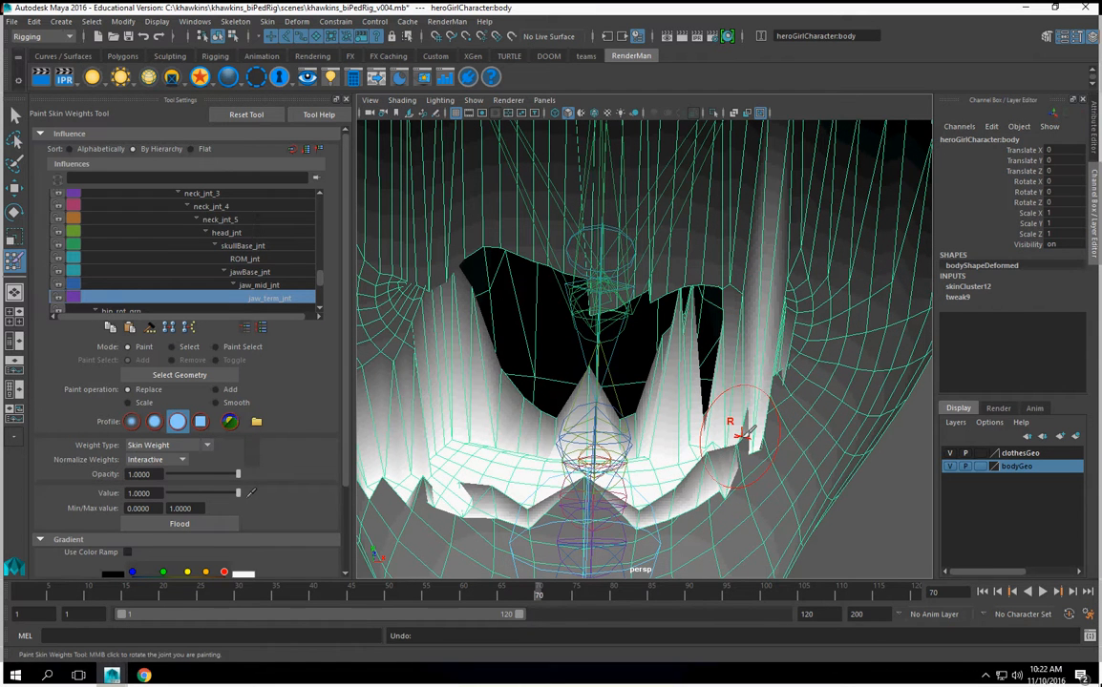
Step: Extend jaw_term_jnt's weight at value 1 across the lower lip, chin and lower jaw
{"action": "mouse_move", "coordinate": [735, 353]}
{"action": "left_mouse_down", "text": "alt"}
{"action": "mouse_move", "coordinate": [709, 360]}
{"action": "mouse_move", "coordinate": [695, 414]}
{"action": "mouse_move", "coordinate": [700, 479]}
{"action": "left_mouse_up", "text": "alt"}
{"action": "mouse_move", "coordinate": [715, 534]}
{"action": "left_mouse_down", "text": "alt"}
{"action": "mouse_move", "coordinate": [701, 467]}
{"action": "mouse_move", "coordinate": [582, 487]}
{"action": "mouse_move", "coordinate": [590, 420]}
{"action": "mouse_move", "coordinate": [525, 382]}
{"action": "mouse_move", "coordinate": [496, 401]}
{"action": "mouse_move", "coordinate": [628, 387]}
{"action": "mouse_move", "coordinate": [549, 348]}
{"action": "mouse_move", "coordinate": [516, 355]}
{"action": "left_mouse_up", "text": "alt"}
{"action": "mouse_move", "coordinate": [519, 424]}
{"action": "left_mouse_down"}
{"action": "mouse_move", "coordinate": [625, 386]}
{"action": "mouse_move", "coordinate": [716, 426]}
{"action": "mouse_move", "coordinate": [752, 382]}
{"action": "left_mouse_up"}
{"action": "mouse_move", "coordinate": [747, 405]}
{"action": "left_mouse_down"}
{"action": "mouse_move", "coordinate": [745, 374]}
{"action": "mouse_move", "coordinate": [761, 357]}
{"action": "left_mouse_up"}
{"action": "mouse_move", "coordinate": [574, 384]}
{"action": "left_mouse_down", "text": "alt"}
{"action": "mouse_move", "coordinate": [652, 354]}
{"action": "mouse_move", "coordinate": [655, 323]}
{"action": "left_mouse_up", "text": "alt"}
{"action": "mouse_move", "coordinate": [611, 311]}
{"action": "left_mouse_down"}
{"action": "mouse_move", "coordinate": [516, 308]}
{"action": "mouse_move", "coordinate": [511, 212]}
{"action": "mouse_move", "coordinate": [458, 219]}
{"action": "mouse_move", "coordinate": [650, 398]}
{"action": "mouse_move", "coordinate": [579, 417]}
{"action": "mouse_move", "coordinate": [645, 284]}
{"action": "mouse_move", "coordinate": [718, 256]}
{"action": "mouse_move", "coordinate": [690, 329]}
{"action": "mouse_move", "coordinate": [713, 221]}
{"action": "mouse_move", "coordinate": [650, 347]}
{"action": "mouse_move", "coordinate": [622, 452]}
{"action": "mouse_move", "coordinate": [661, 333]}
{"action": "mouse_move", "coordinate": [635, 243]}
{"action": "mouse_move", "coordinate": [807, 305]}
{"action": "mouse_move", "coordinate": [659, 381]}
{"action": "mouse_move", "coordinate": [668, 381]}
{"action": "mouse_move", "coordinate": [599, 382]}
{"action": "left_mouse_up"}
{"action": "mouse_move", "coordinate": [509, 418]}
{"action": "left_mouse_down"}
{"action": "mouse_move", "coordinate": [449, 377]}
{"action": "mouse_move", "coordinate": [506, 393]}
{"action": "left_mouse_up"}
{"action": "mouse_move", "coordinate": [592, 357]}
{"action": "left_mouse_down", "text": "alt"}
{"action": "mouse_move", "coordinate": [602, 372]}
{"action": "mouse_move", "coordinate": [561, 345]}
{"action": "left_mouse_up", "text": "alt"}
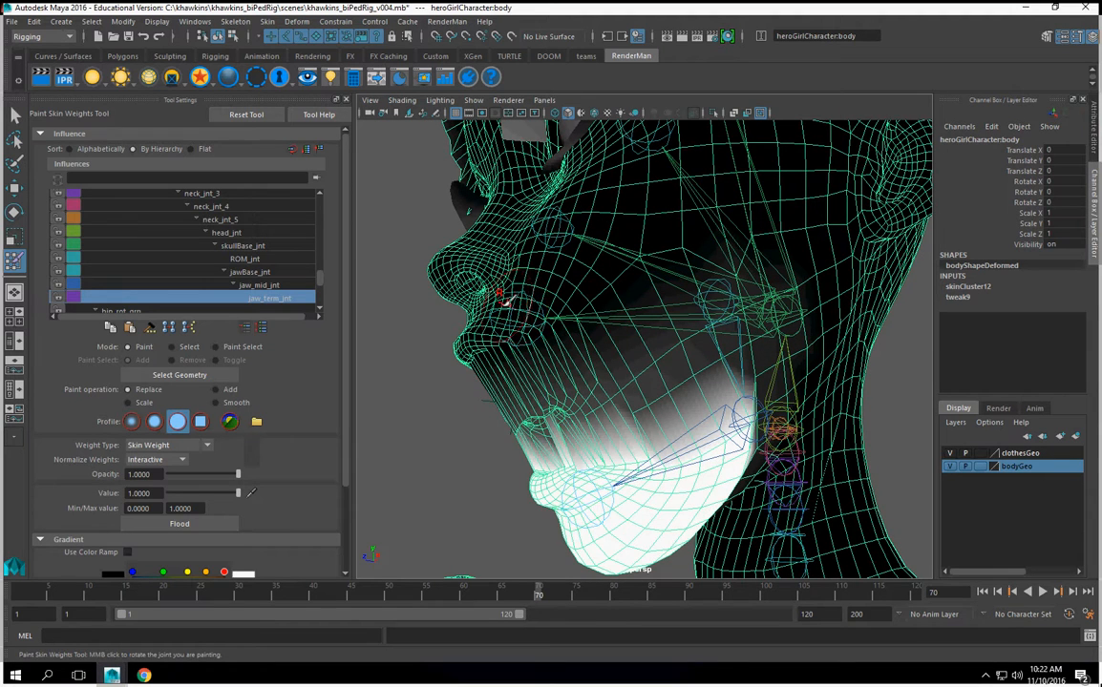
Step: Switch the painted influence to ROM_jnt and replace its weight at value 1 on the middle of the inner upper lip
{"action": "right_click_drag", "start_coordinate": [504, 307], "coordinate": [502, 275]}
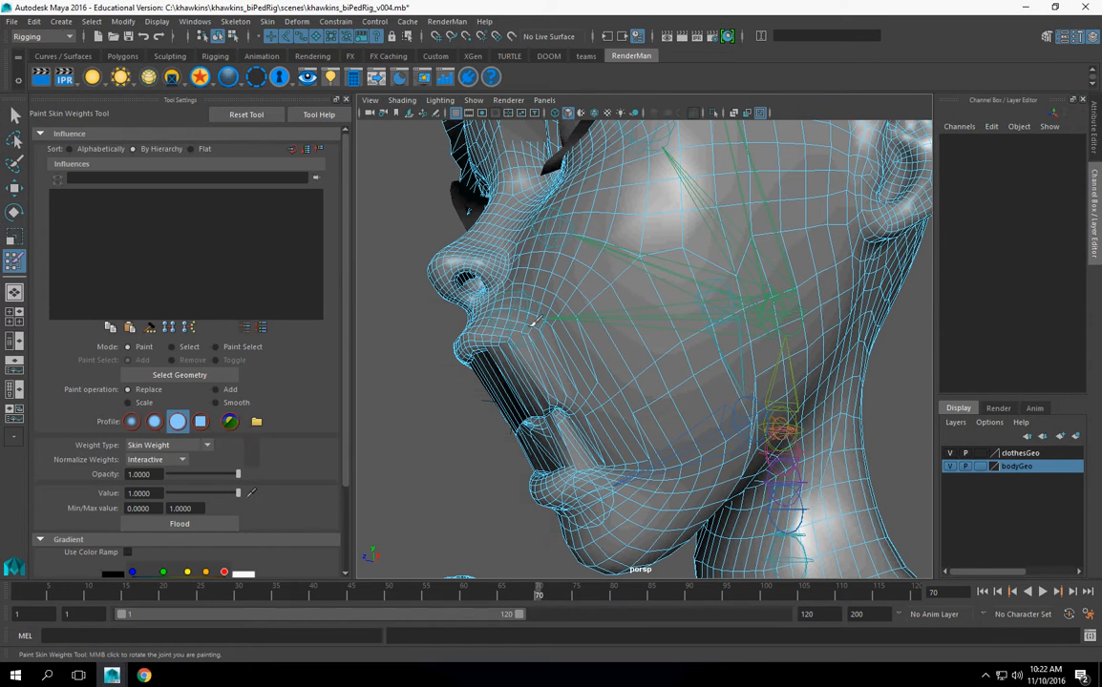
{"action": "key", "text": "F8"}
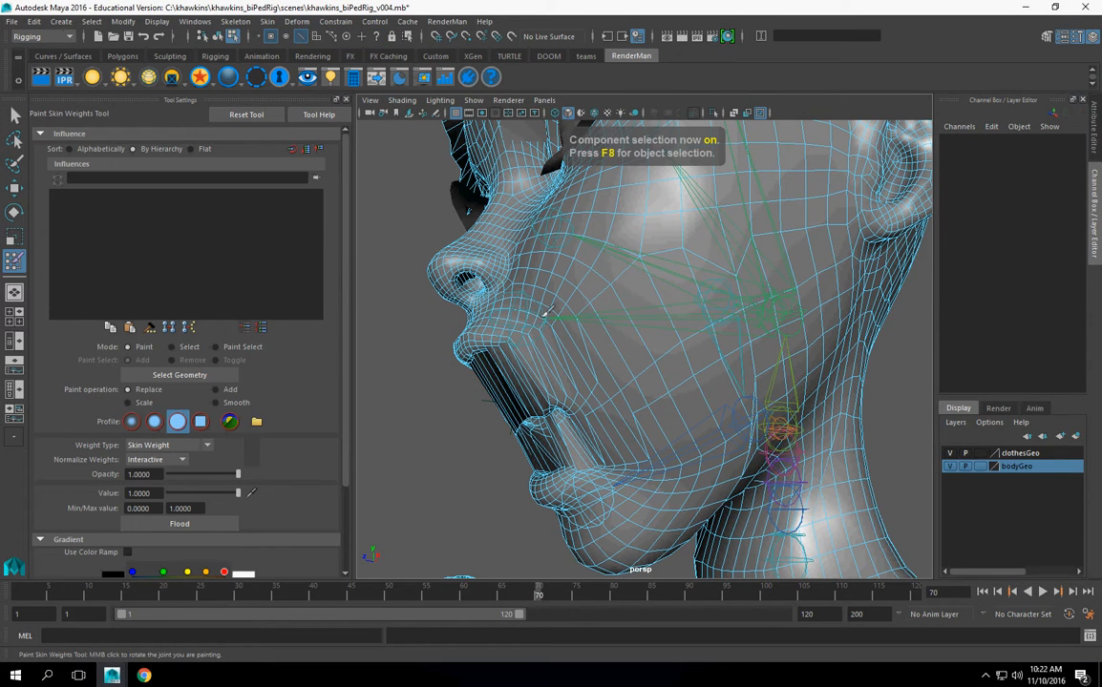
{"action": "key", "text": "F8"}
{"action": "right_click", "coordinate": [536, 312]}
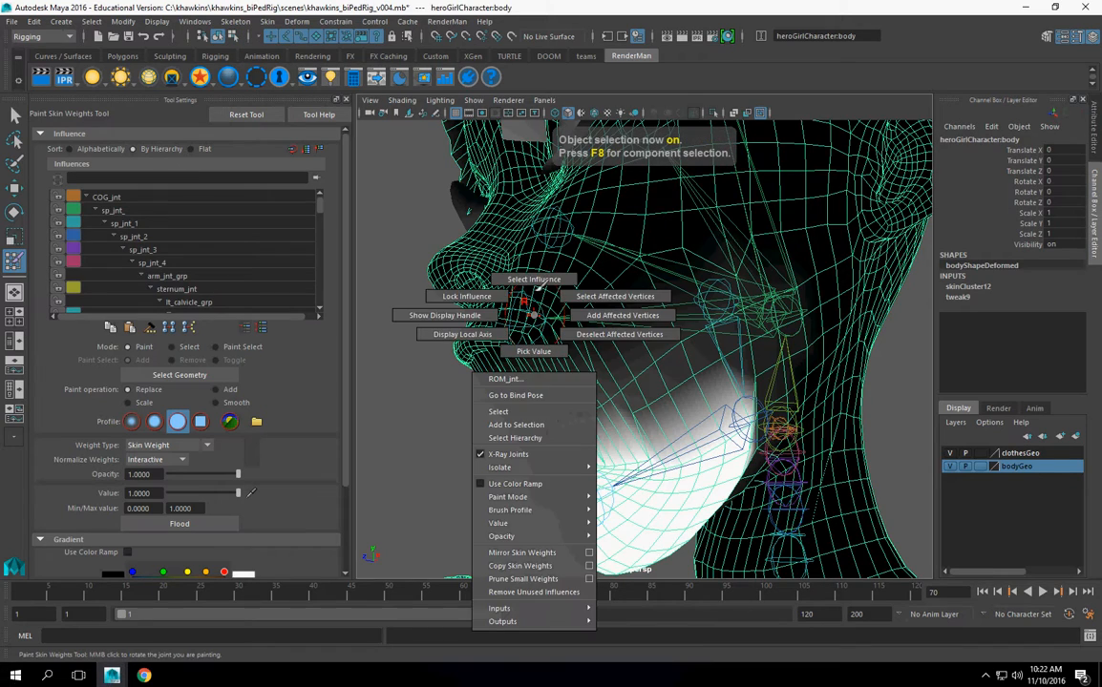
{"action": "right_click_drag", "start_coordinate": [537, 289], "coordinate": [535, 281]}
{"action": "left_click_drag", "start_coordinate": [518, 314], "coordinate": [584, 293], "text": "alt"}
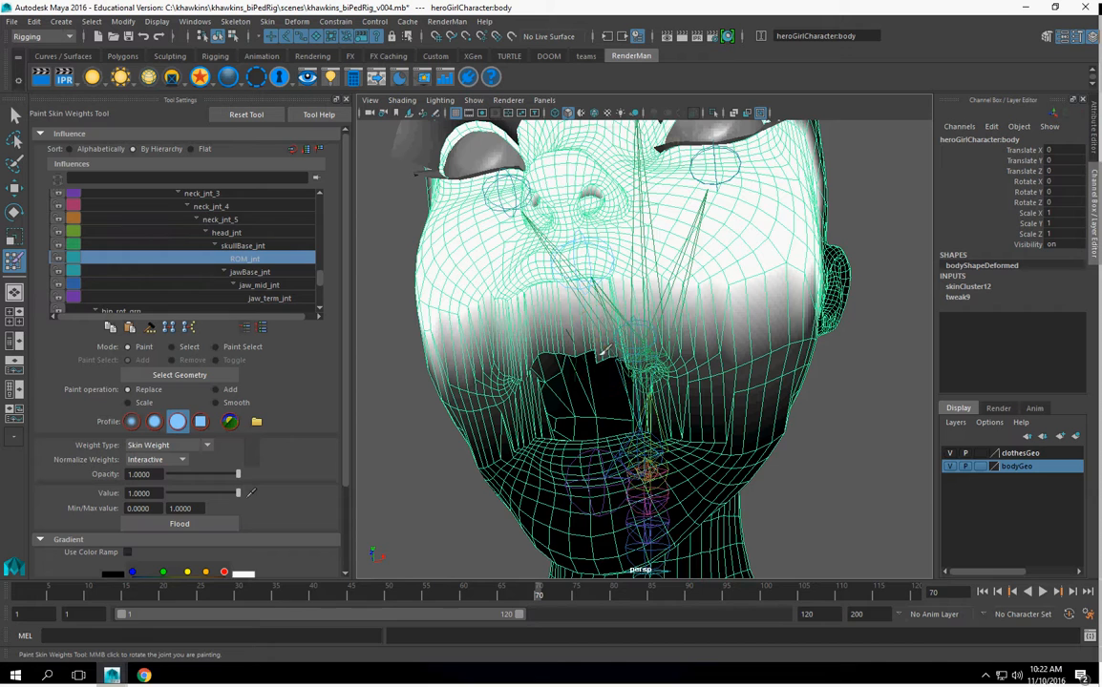
{"action": "middle_click_drag", "start_coordinate": [597, 294], "coordinate": [563, 329]}
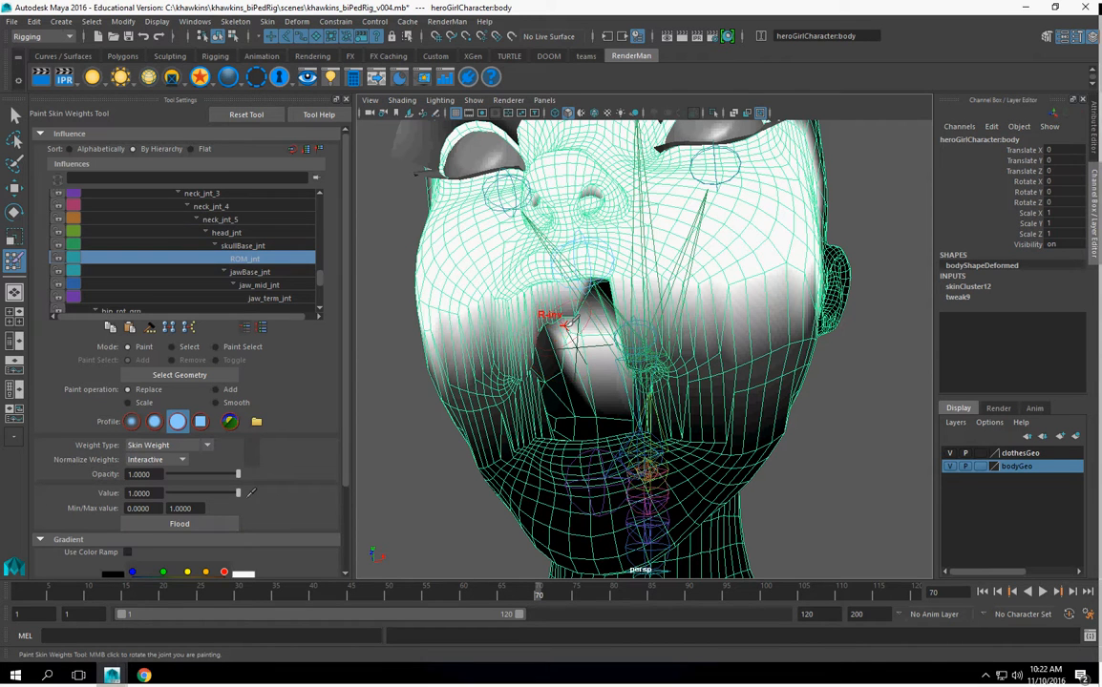
{"action": "key", "text": "ctrl+z"}
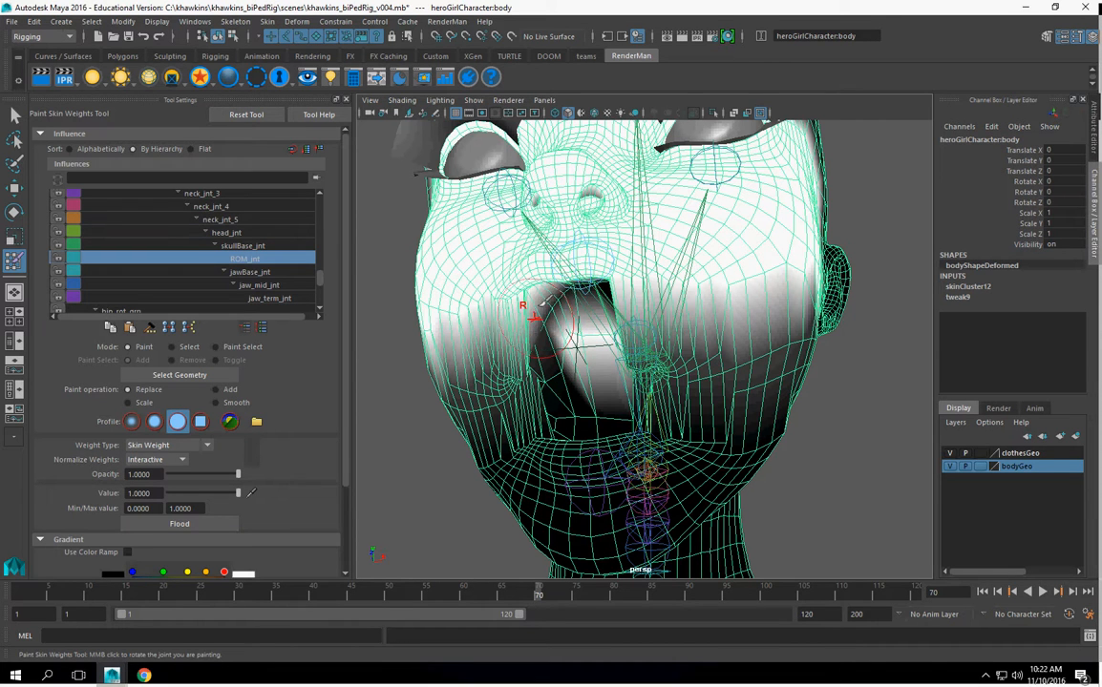
{"action": "middle_click_drag", "start_coordinate": [549, 277], "coordinate": [532, 299]}
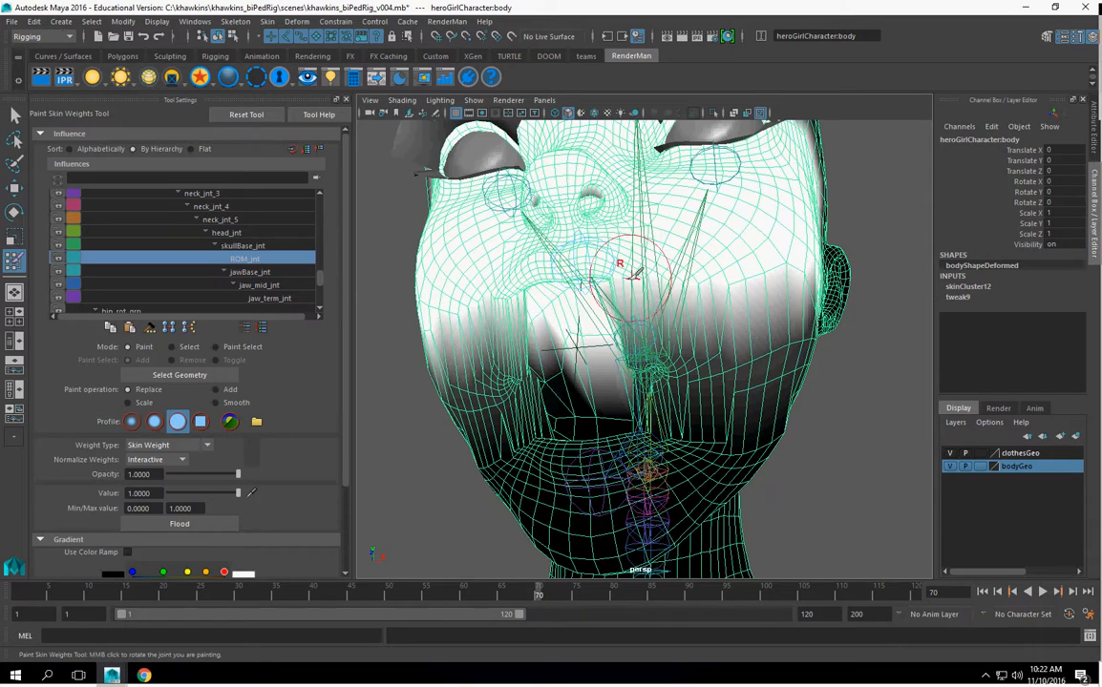
Step: Extend ROM_jnt's weight at value 1 along the inside of the upper lip towards both mouth corners
{"action": "left_click_drag", "start_coordinate": [639, 274], "coordinate": [720, 299], "text": "alt"}
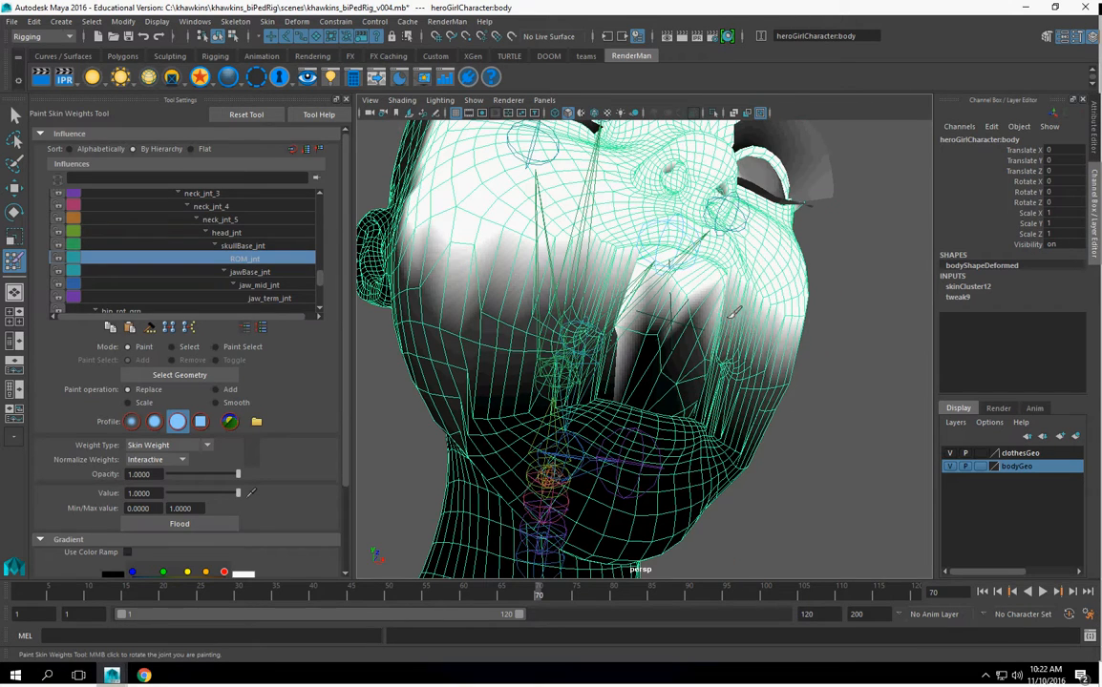
{"action": "left_click_drag", "start_coordinate": [743, 331], "coordinate": [607, 246], "text": "alt"}
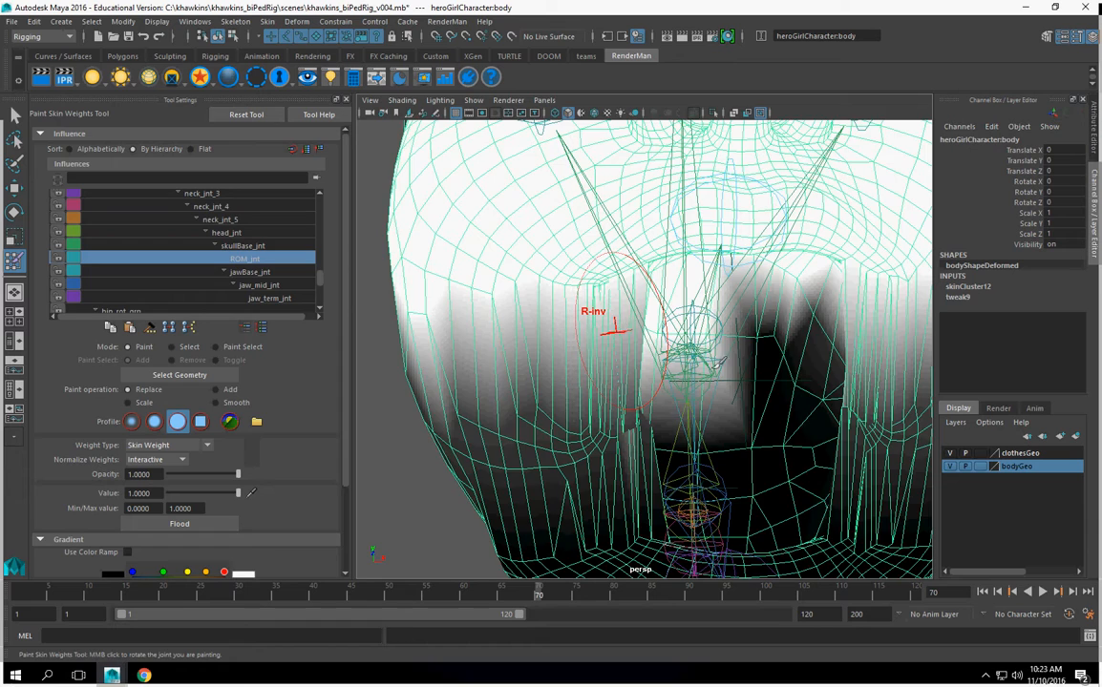
{"action": "left_click_drag", "start_coordinate": [718, 364], "coordinate": [663, 382], "text": "alt"}
{"action": "right_click_drag", "start_coordinate": [662, 382], "coordinate": [617, 375], "text": "alt"}
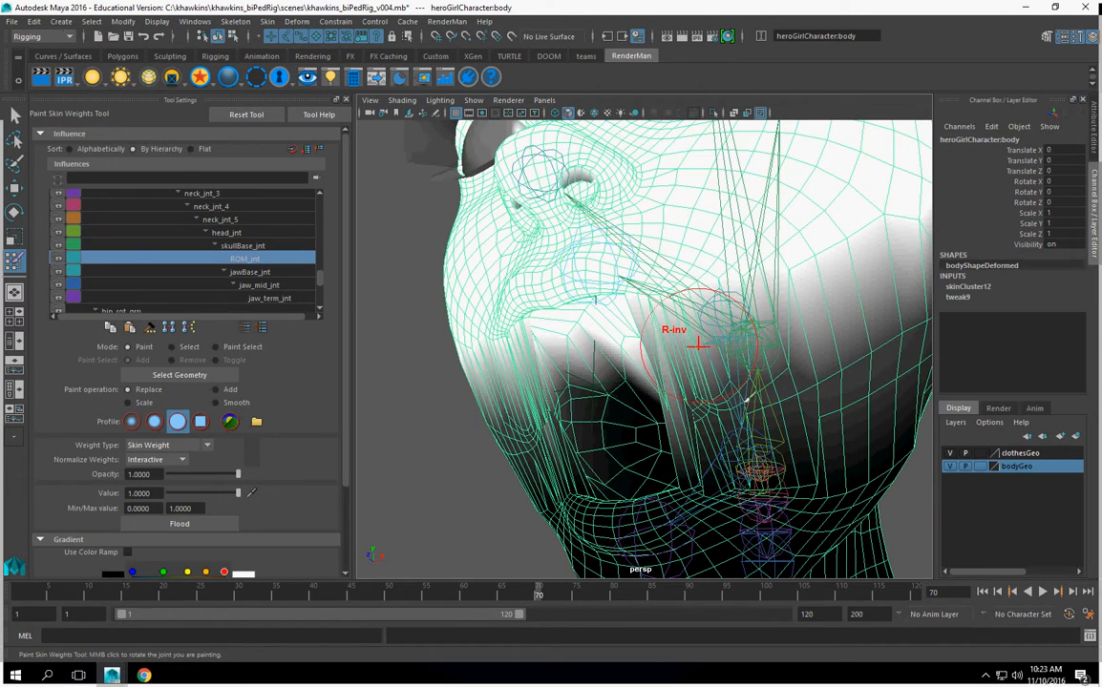
{"action": "left_click_drag", "start_coordinate": [694, 355], "coordinate": [637, 387], "text": "alt"}
{"action": "mouse_move", "coordinate": [637, 394]}
{"action": "right_mouse_down", "text": "alt"}
{"action": "mouse_move", "coordinate": [740, 428]}
{"action": "mouse_move", "coordinate": [811, 436]}
{"action": "right_mouse_up", "text": "alt"}
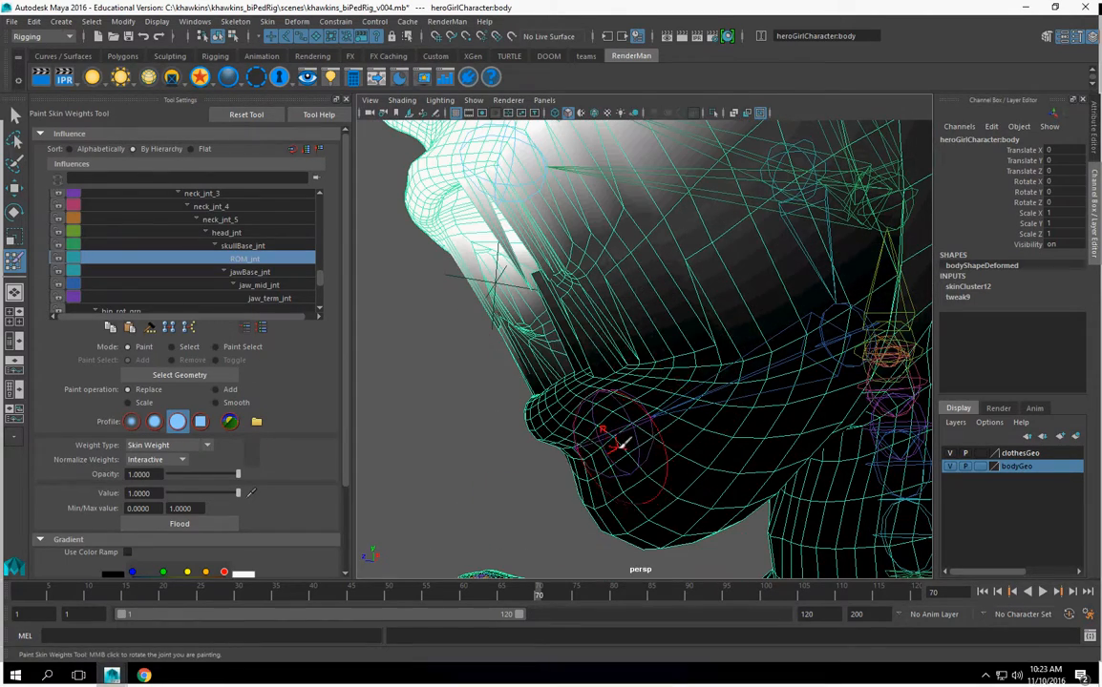
Step: Switch the painted influence to jaw_term_jnt and touch up its weight at value 1 around the lower lip and chin
{"action": "right_click", "coordinate": [619, 447]}
{"action": "left_click", "coordinate": [618, 449]}
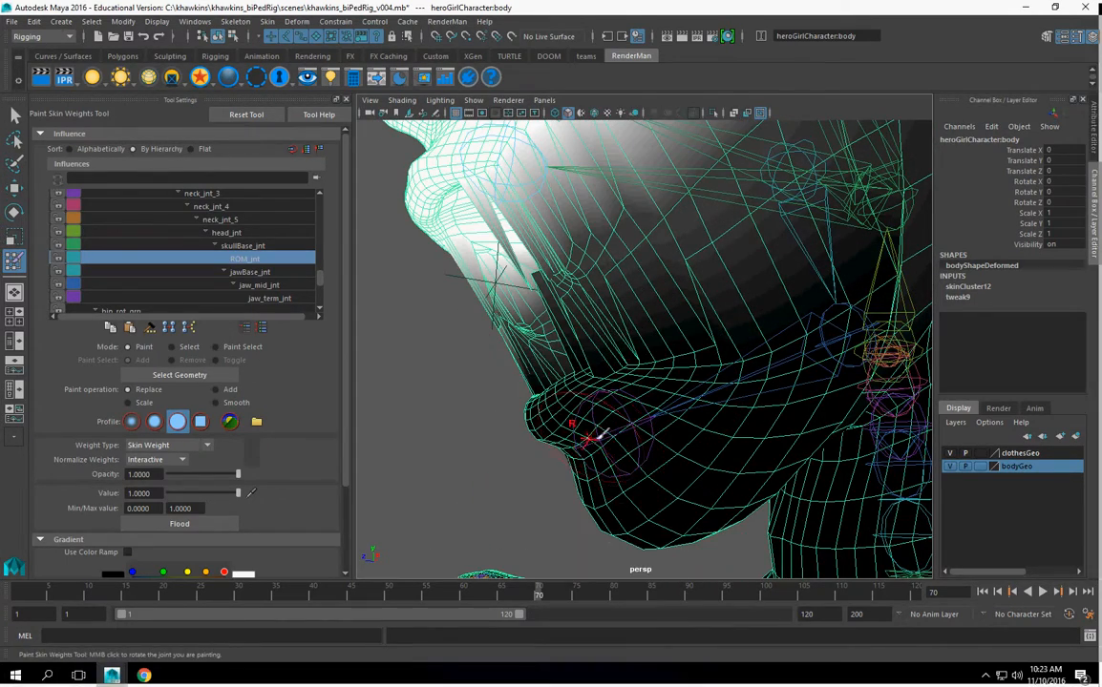
{"action": "right_click_drag", "start_coordinate": [601, 439], "coordinate": [618, 334]}
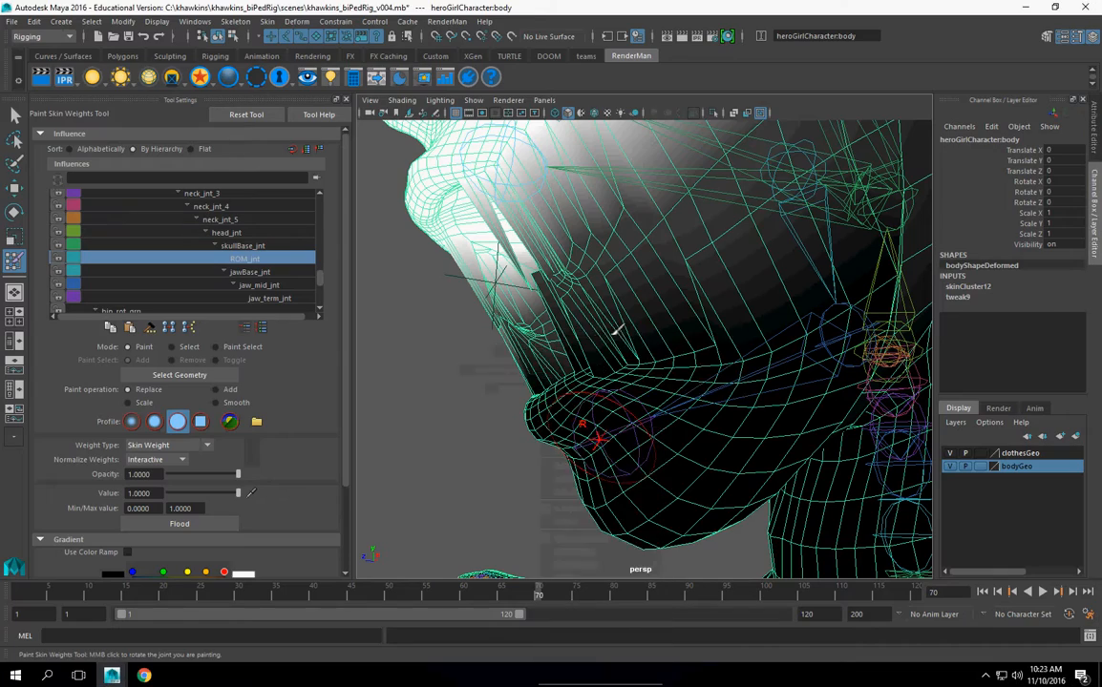
{"action": "mouse_move", "coordinate": [628, 303]}
{"action": "left_mouse_down", "text": "alt"}
{"action": "mouse_move", "coordinate": [838, 417]}
{"action": "mouse_move", "coordinate": [620, 325]}
{"action": "mouse_move", "coordinate": [713, 369]}
{"action": "mouse_move", "coordinate": [673, 354]}
{"action": "mouse_move", "coordinate": [698, 348]}
{"action": "mouse_move", "coordinate": [650, 337]}
{"action": "left_mouse_up", "text": "alt"}
{"action": "left_click_drag", "start_coordinate": [666, 420], "coordinate": [580, 430], "text": "alt"}
{"action": "mouse_move", "coordinate": [631, 377]}
{"action": "left_mouse_down"}
{"action": "mouse_move", "coordinate": [583, 350]}
{"action": "mouse_move", "coordinate": [652, 369]}
{"action": "mouse_move", "coordinate": [573, 376]}
{"action": "mouse_move", "coordinate": [551, 398]}
{"action": "left_mouse_up"}
{"action": "mouse_move", "coordinate": [568, 336]}
{"action": "left_mouse_down", "text": "alt"}
{"action": "mouse_move", "coordinate": [598, 346]}
{"action": "mouse_move", "coordinate": [530, 394]}
{"action": "mouse_move", "coordinate": [699, 393]}
{"action": "mouse_move", "coordinate": [503, 451]}
{"action": "mouse_move", "coordinate": [460, 398]}
{"action": "mouse_move", "coordinate": [549, 387]}
{"action": "mouse_move", "coordinate": [575, 364]}
{"action": "left_mouse_up", "text": "alt"}
{"action": "left_click_drag", "start_coordinate": [581, 418], "coordinate": [573, 362], "text": "alt"}
{"action": "left_click_drag", "start_coordinate": [626, 295], "coordinate": [614, 272], "text": "alt"}
Step: Return to ROM_jnt and paint its weight at value 1 over the remaining stretched vertices inside the upper lip and mouth corners
{"action": "right_click", "coordinate": [611, 277]}
{"action": "right_click", "coordinate": [608, 271]}
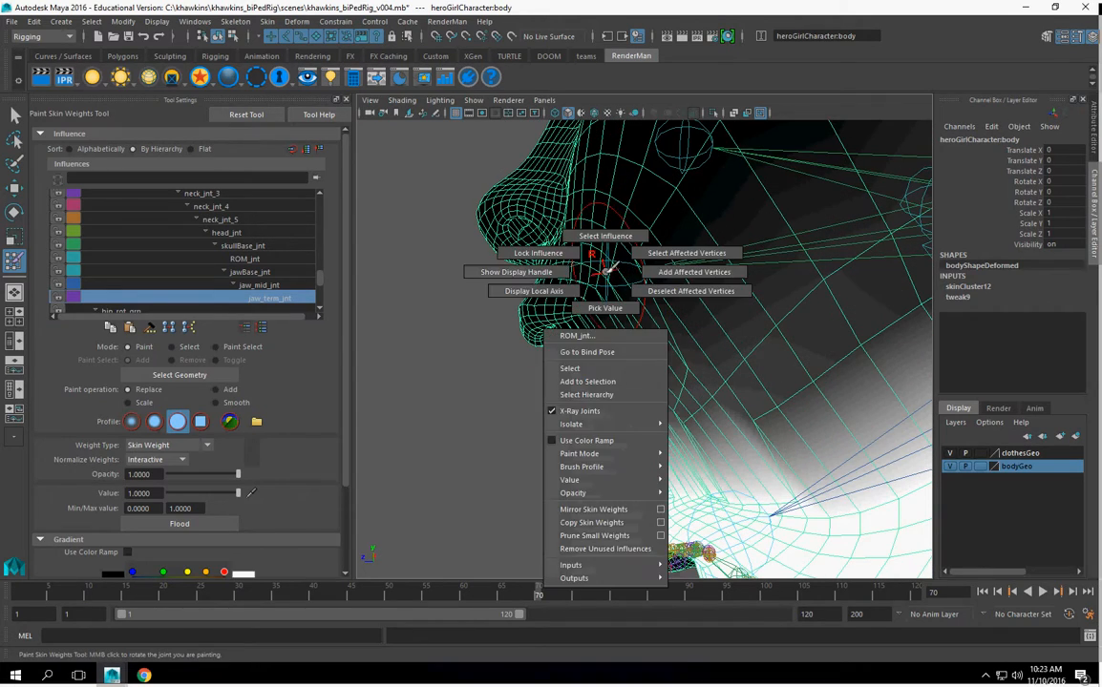
{"action": "left_click", "coordinate": [621, 236]}
{"action": "mouse_move", "coordinate": [616, 246]}
{"action": "left_mouse_down", "text": "alt"}
{"action": "mouse_move", "coordinate": [602, 275]}
{"action": "mouse_move", "coordinate": [524, 305]}
{"action": "mouse_move", "coordinate": [428, 383]}
{"action": "mouse_move", "coordinate": [442, 355]}
{"action": "left_mouse_up", "text": "alt"}
{"action": "mouse_move", "coordinate": [498, 417]}
{"action": "left_mouse_down"}
{"action": "mouse_move", "coordinate": [514, 447]}
{"action": "mouse_move", "coordinate": [713, 374]}
{"action": "mouse_move", "coordinate": [657, 264]}
{"action": "mouse_move", "coordinate": [671, 323]}
{"action": "mouse_move", "coordinate": [723, 274]}
{"action": "left_mouse_up"}
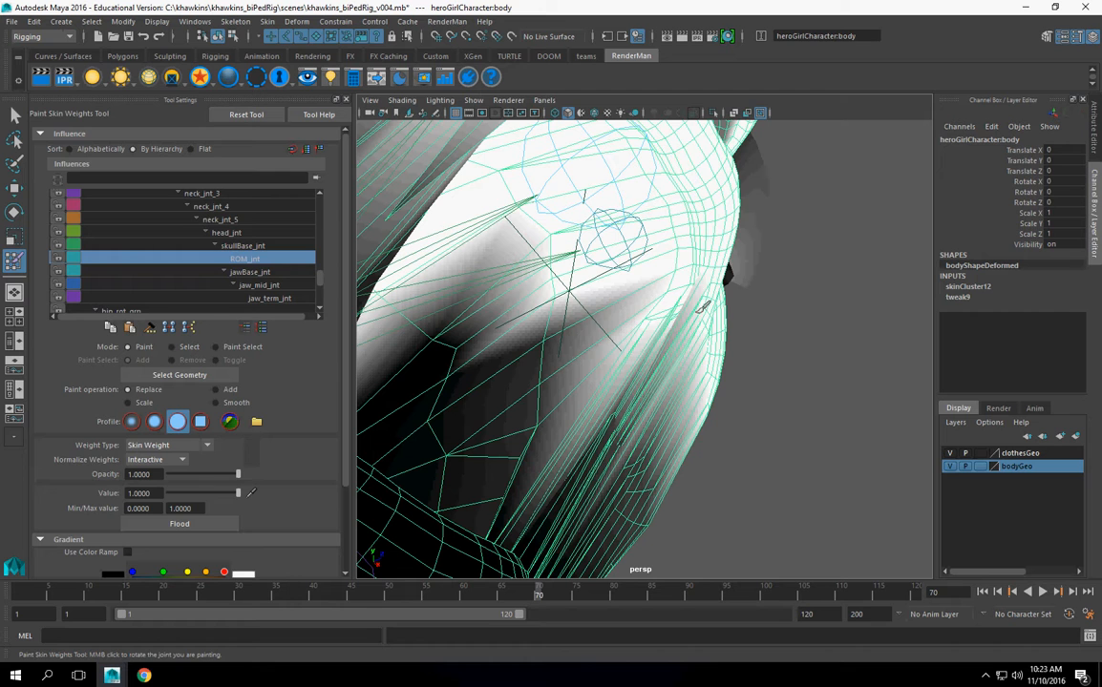
{"action": "mouse_move", "coordinate": [629, 400]}
{"action": "left_mouse_down", "text": "alt"}
{"action": "mouse_move", "coordinate": [484, 437]}
{"action": "mouse_move", "coordinate": [544, 363]}
{"action": "mouse_move", "coordinate": [592, 261]}
{"action": "left_mouse_up", "text": "alt"}
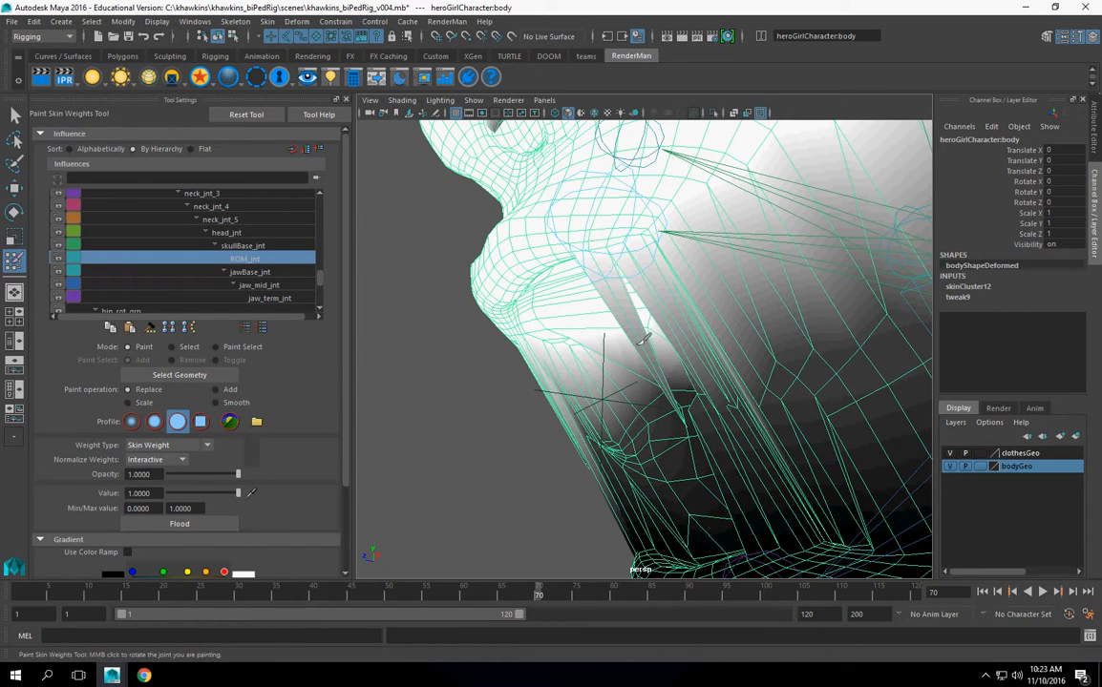
{"action": "left_click_drag", "start_coordinate": [639, 359], "coordinate": [570, 360], "text": "alt"}
{"action": "left_click_drag", "start_coordinate": [547, 313], "coordinate": [597, 310], "text": "alt"}
{"action": "left_click_drag", "start_coordinate": [644, 347], "coordinate": [711, 367], "text": "alt"}
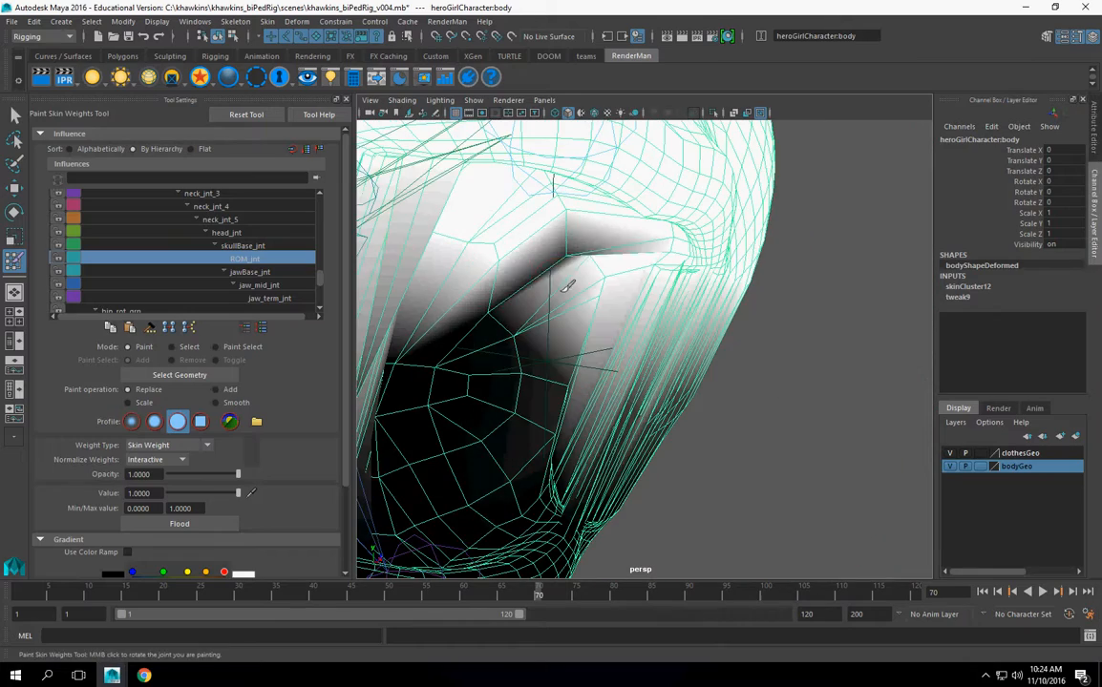
{"action": "left_click_drag", "start_coordinate": [612, 361], "coordinate": [566, 391], "text": "alt"}
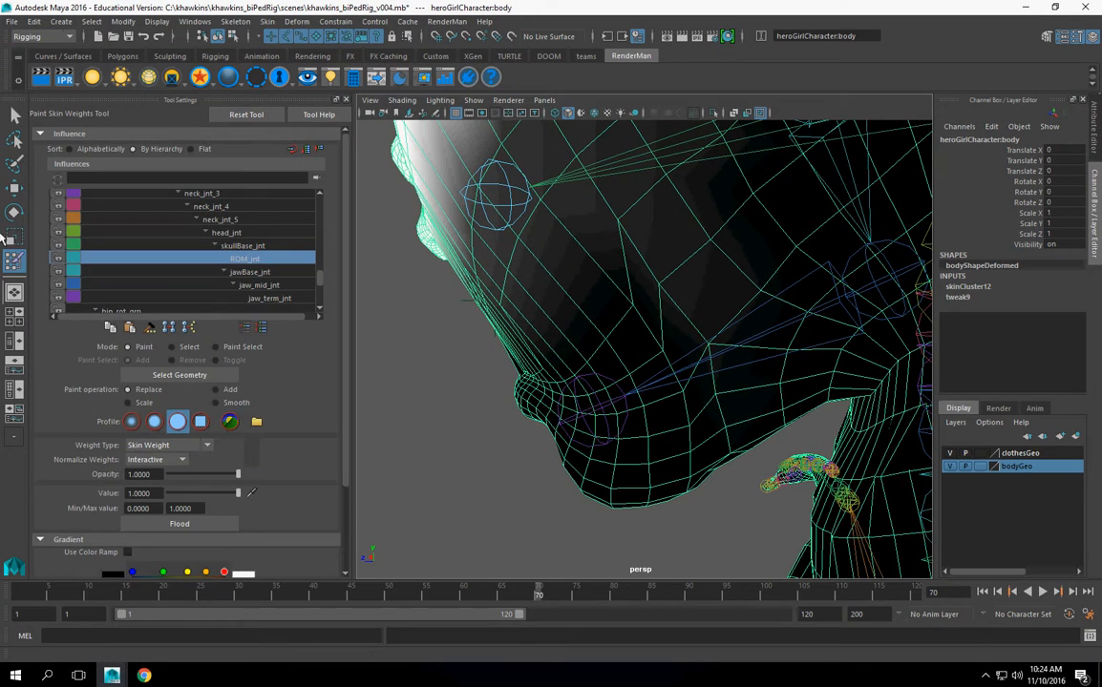
Step: Rotate jawBase_jnt to -47.64 in Z to open the mouth wider and check the deformation from the front
{"action": "left_click", "coordinate": [21, 190]}
{"action": "right_click_drag", "start_coordinate": [599, 389], "coordinate": [520, 377], "text": "alt"}
{"action": "middle_click_drag", "start_coordinate": [520, 377], "coordinate": [487, 406], "text": "alt"}
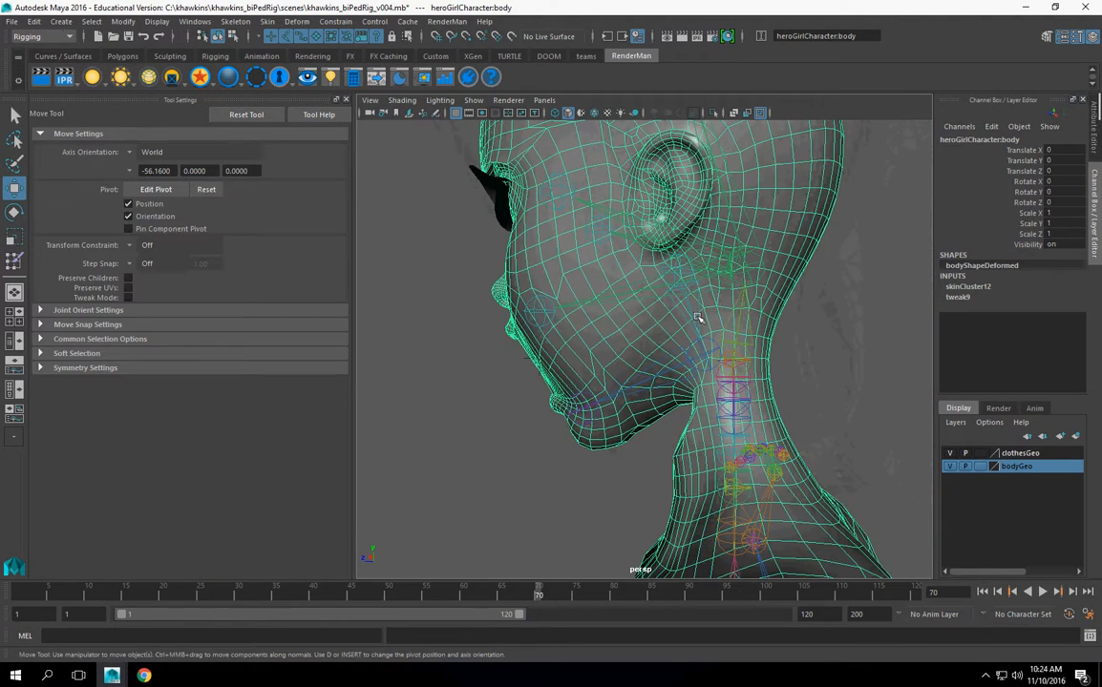
{"action": "left_click", "coordinate": [701, 322]}
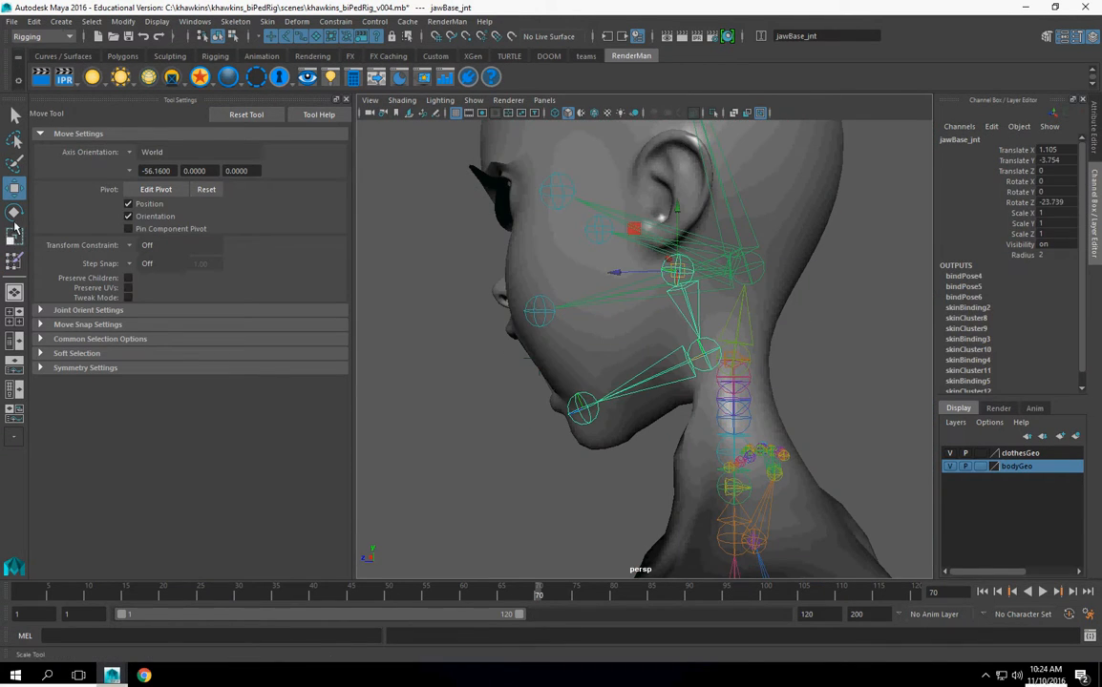
{"action": "left_click", "coordinate": [13, 214]}
{"action": "left_click_drag", "start_coordinate": [661, 327], "coordinate": [701, 409]}
{"action": "scroll", "coordinate": [675, 353], "scroll_direction": "down", "scroll_amount": 5}
{"action": "scroll", "coordinate": [668, 363], "scroll_direction": "up", "scroll_amount": 5}
{"action": "left_click_drag", "start_coordinate": [579, 287], "coordinate": [597, 322], "text": "alt"}
{"action": "scroll", "coordinate": [597, 322], "scroll_direction": "down", "scroll_amount": 4}
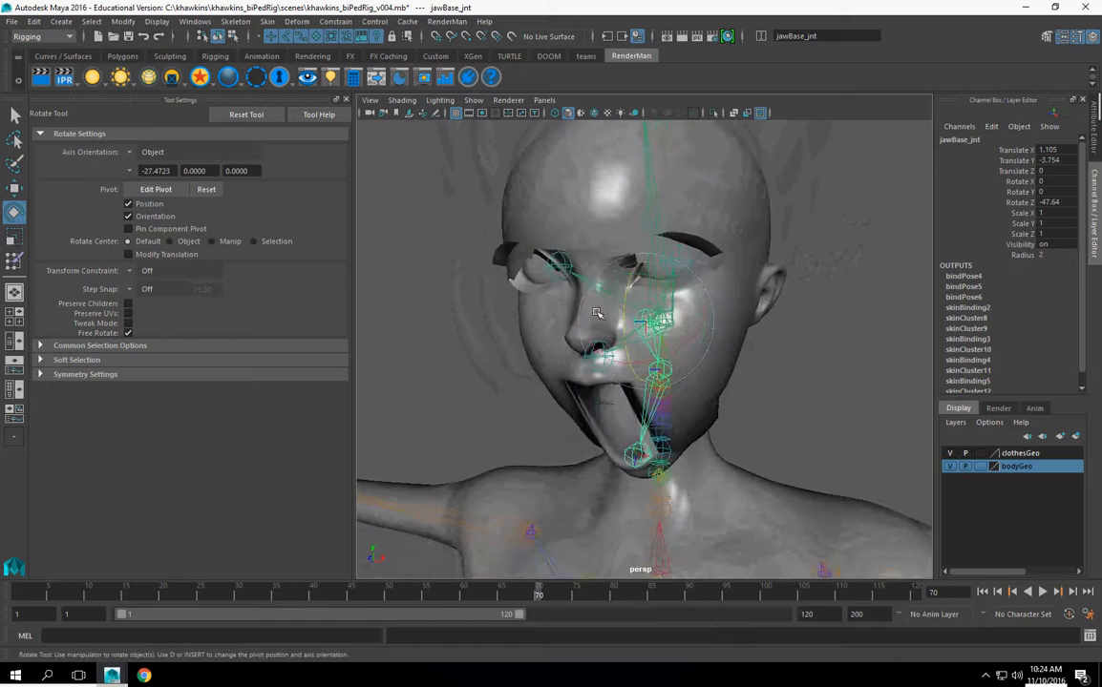
{"action": "middle_click_drag", "start_coordinate": [598, 322], "coordinate": [594, 387], "text": "alt"}
Step: Select the body mesh for skin weight painting and make TOH_jnt the painted influence
{"action": "left_click", "coordinate": [543, 238]}
{"action": "left_click", "coordinate": [18, 262]}
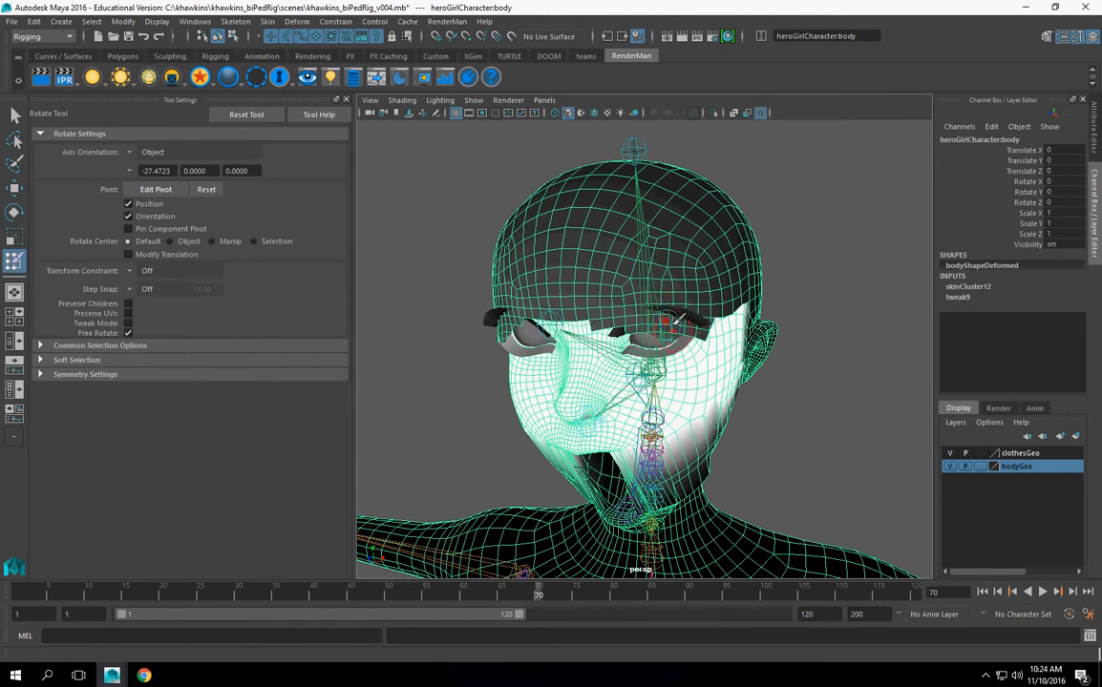
{"action": "left_click_drag", "start_coordinate": [672, 319], "coordinate": [634, 283], "text": "alt"}
{"action": "middle_click_drag", "start_coordinate": [634, 283], "coordinate": [638, 386], "text": "alt"}
{"action": "left_click_drag", "start_coordinate": [657, 224], "coordinate": [663, 238], "text": "alt"}
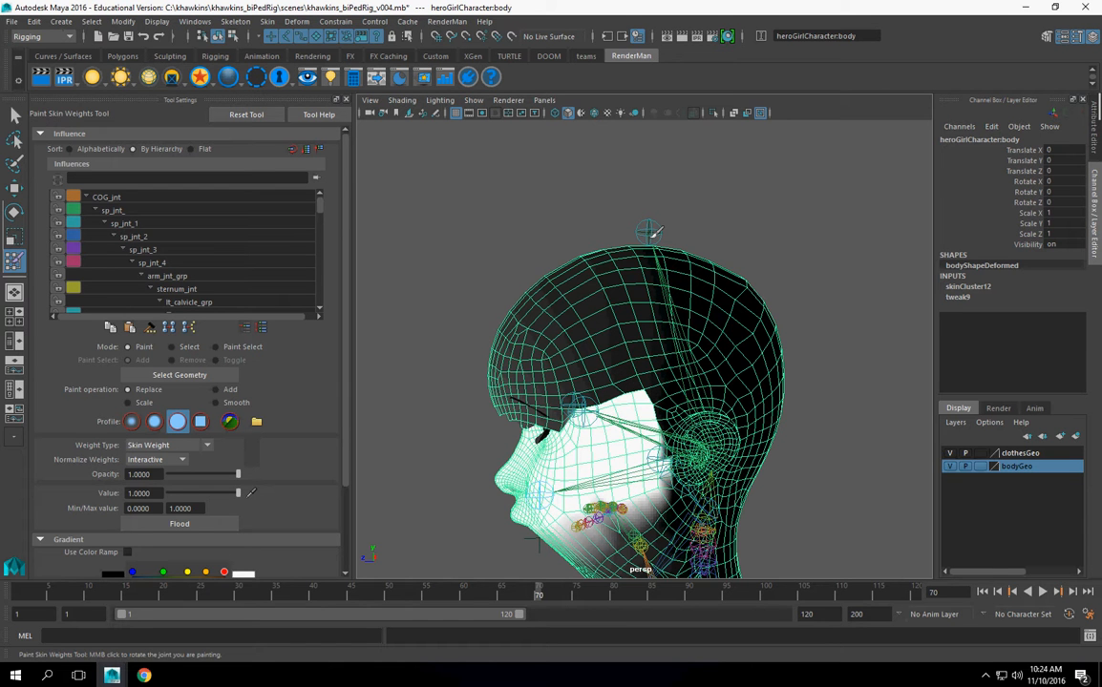
{"action": "right_click", "coordinate": [652, 231]}
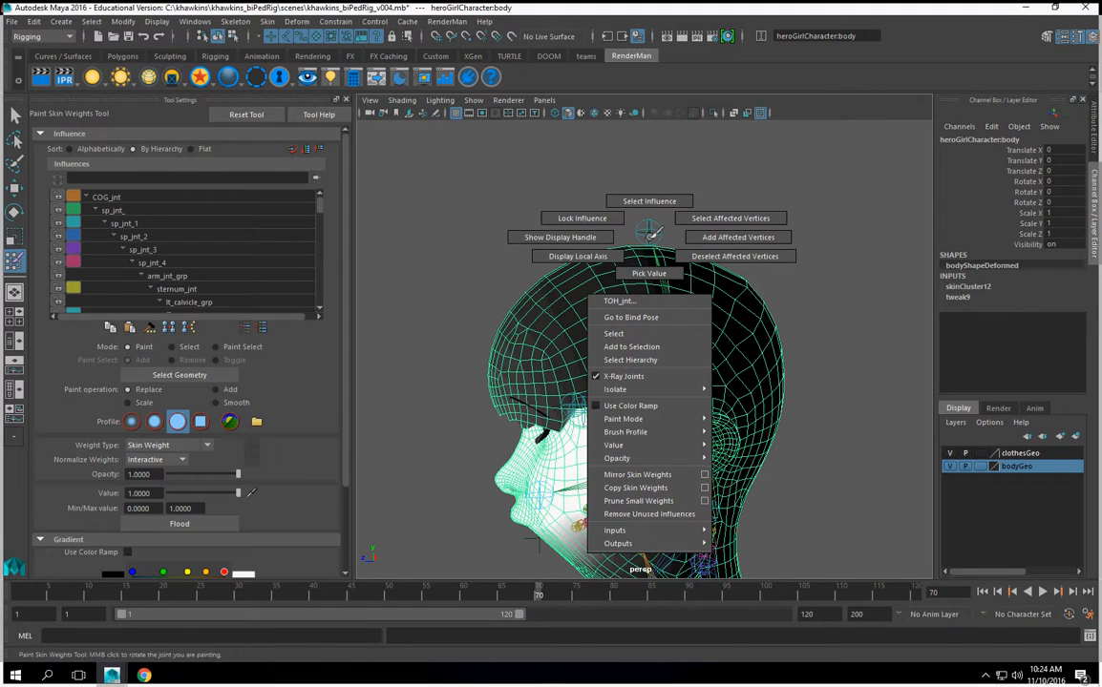
{"action": "left_click", "coordinate": [649, 202]}
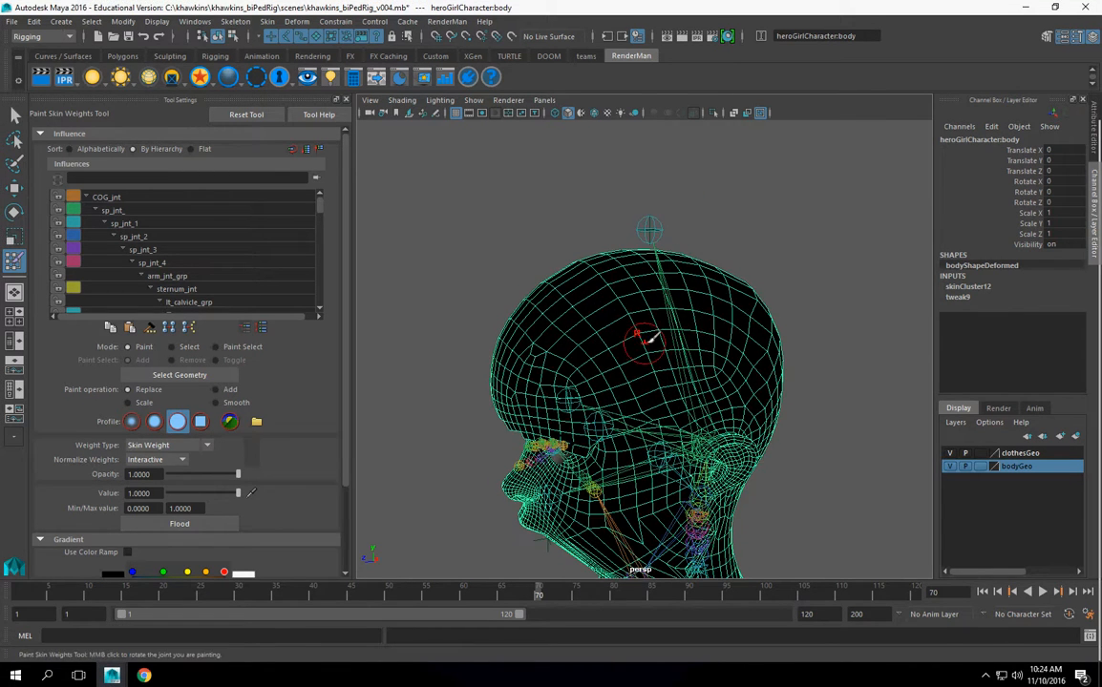
Step: Replace TOH_jnt's weight at value 1 over the skull, forehead, eye area and face down to the upper lip, including the back of the head
{"action": "left_click_drag", "start_coordinate": [647, 326], "coordinate": [671, 329]}
{"action": "mouse_move", "coordinate": [625, 331]}
{"action": "left_mouse_down"}
{"action": "mouse_move", "coordinate": [590, 312]}
{"action": "mouse_move", "coordinate": [659, 267]}
{"action": "mouse_move", "coordinate": [585, 334]}
{"action": "mouse_move", "coordinate": [521, 350]}
{"action": "mouse_move", "coordinate": [561, 373]}
{"action": "mouse_move", "coordinate": [669, 339]}
{"action": "mouse_move", "coordinate": [520, 329]}
{"action": "mouse_move", "coordinate": [721, 315]}
{"action": "left_mouse_up"}
{"action": "mouse_move", "coordinate": [759, 361]}
{"action": "left_mouse_down", "text": "alt"}
{"action": "mouse_move", "coordinate": [668, 363]}
{"action": "mouse_move", "coordinate": [754, 371]}
{"action": "left_mouse_up", "text": "alt"}
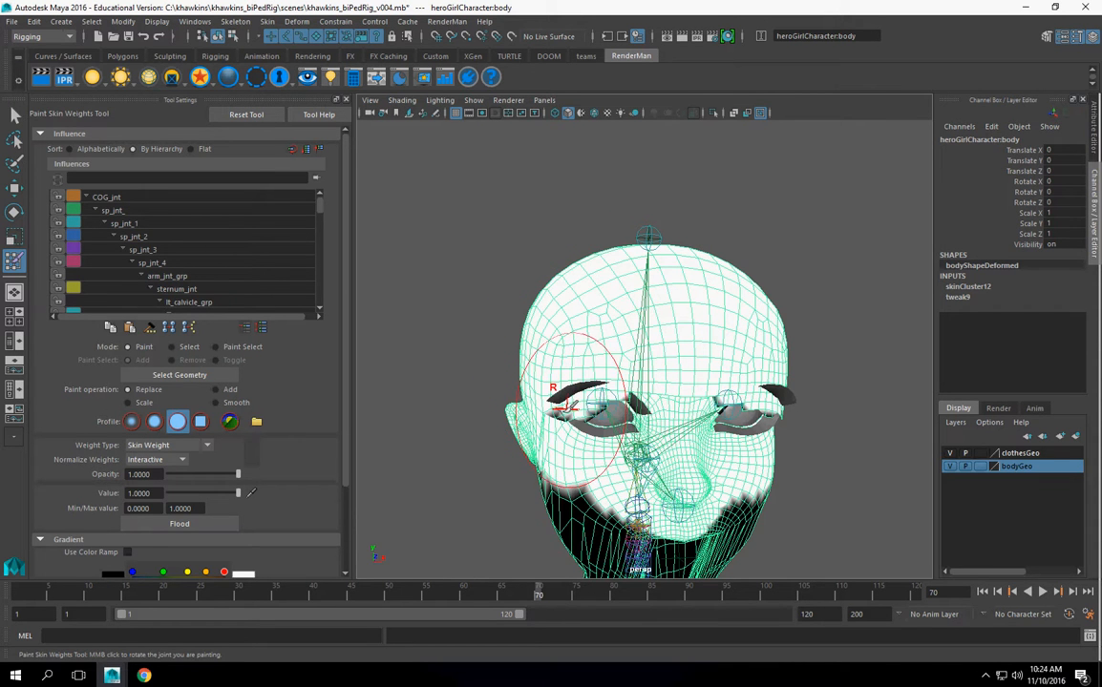
{"action": "left_click_drag", "start_coordinate": [649, 373], "coordinate": [678, 370], "text": "alt"}
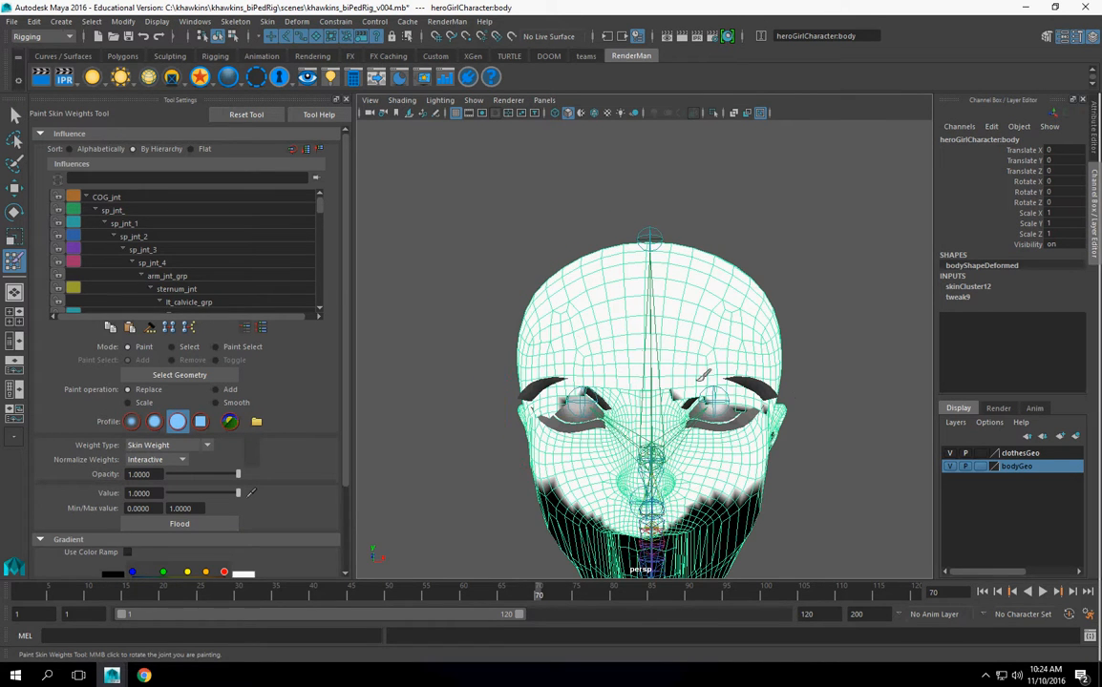
{"action": "left_click_drag", "start_coordinate": [727, 405], "coordinate": [645, 392], "text": "alt"}
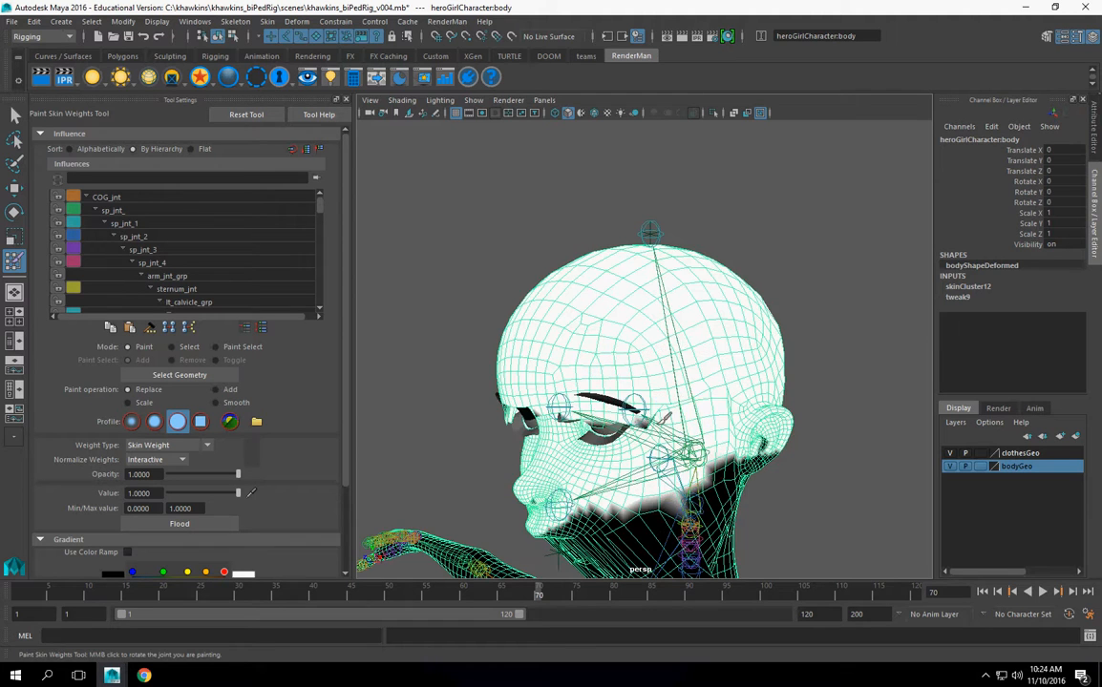
{"action": "scroll", "coordinate": [509, 335], "scroll_direction": "up", "scroll_amount": 5}
{"action": "left_click_drag", "start_coordinate": [620, 442], "coordinate": [718, 308], "text": "alt"}
{"action": "left_click_drag", "start_coordinate": [668, 344], "coordinate": [798, 369], "text": "alt"}
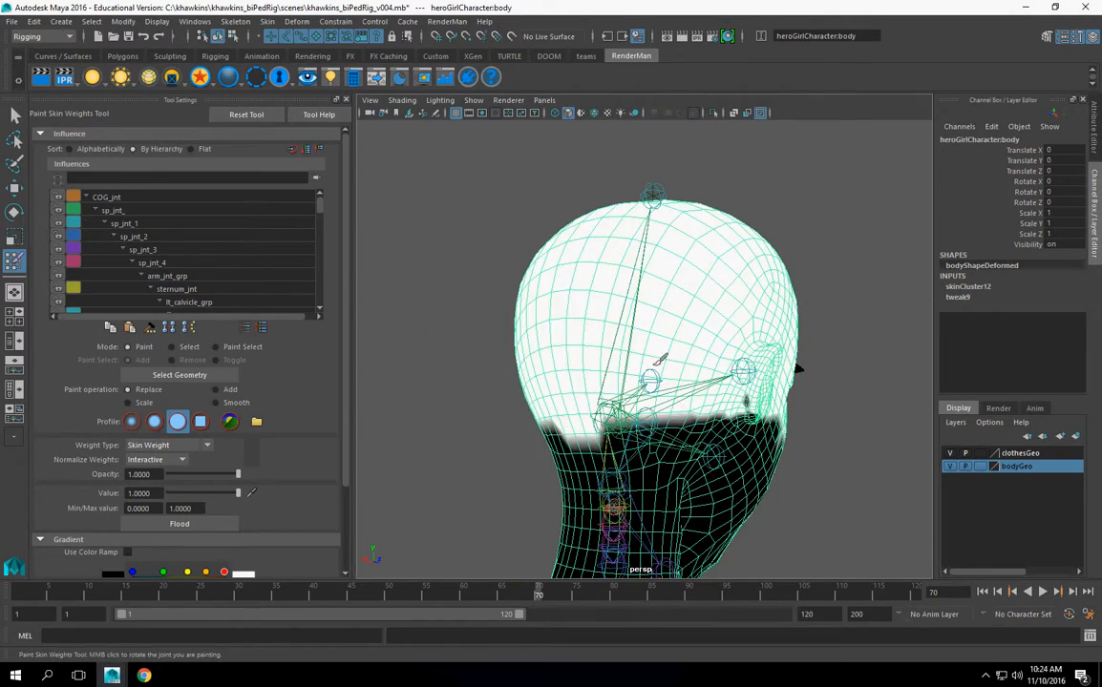
Step: Replace TOH_jnt's weight at value 1 over the side of the head and the remaining unweighted vertices behind the eyebrow
{"action": "left_click_drag", "start_coordinate": [661, 359], "coordinate": [726, 365]}
{"action": "mouse_move", "coordinate": [798, 370]}
{"action": "left_mouse_down", "text": "alt"}
{"action": "mouse_move", "coordinate": [566, 386]}
{"action": "mouse_move", "coordinate": [611, 342]}
{"action": "left_mouse_up", "text": "alt"}
{"action": "mouse_move", "coordinate": [666, 368]}
{"action": "left_mouse_down", "text": "alt"}
{"action": "mouse_move", "coordinate": [630, 374]}
{"action": "mouse_move", "coordinate": [676, 385]}
{"action": "mouse_move", "coordinate": [598, 386]}
{"action": "mouse_move", "coordinate": [610, 325]}
{"action": "mouse_move", "coordinate": [573, 246]}
{"action": "mouse_move", "coordinate": [625, 283]}
{"action": "mouse_move", "coordinate": [707, 267]}
{"action": "mouse_move", "coordinate": [714, 360]}
{"action": "left_mouse_up", "text": "alt"}
{"action": "scroll", "coordinate": [625, 279], "scroll_direction": "up", "scroll_amount": 3}
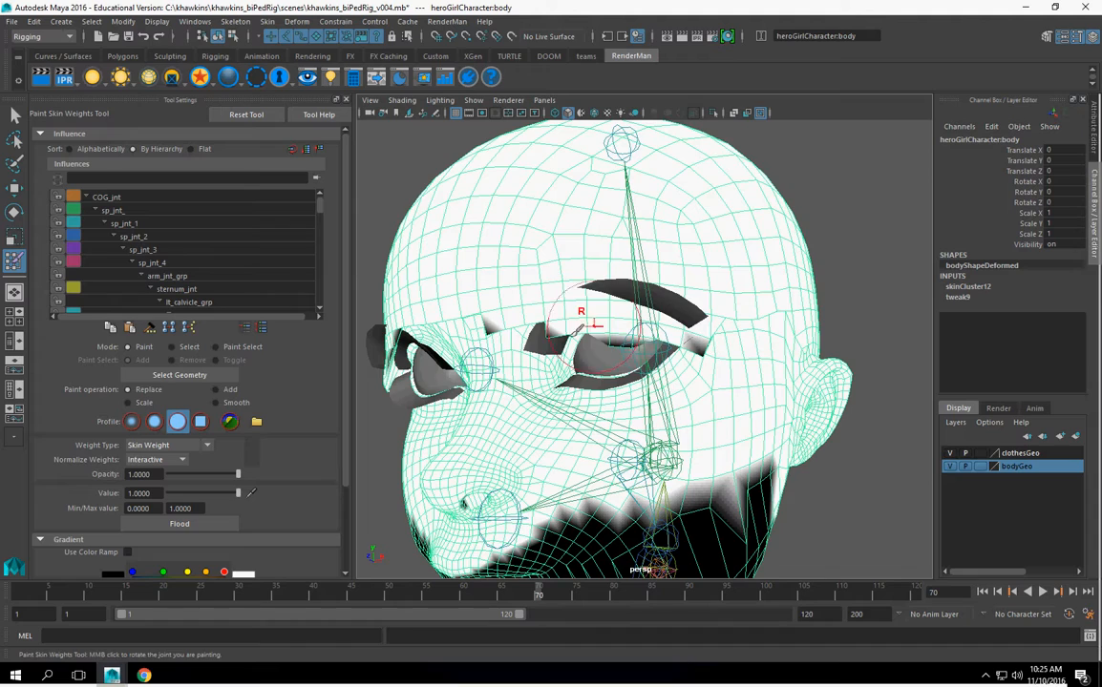
{"action": "left_click_drag", "start_coordinate": [555, 329], "coordinate": [732, 275], "text": "alt"}
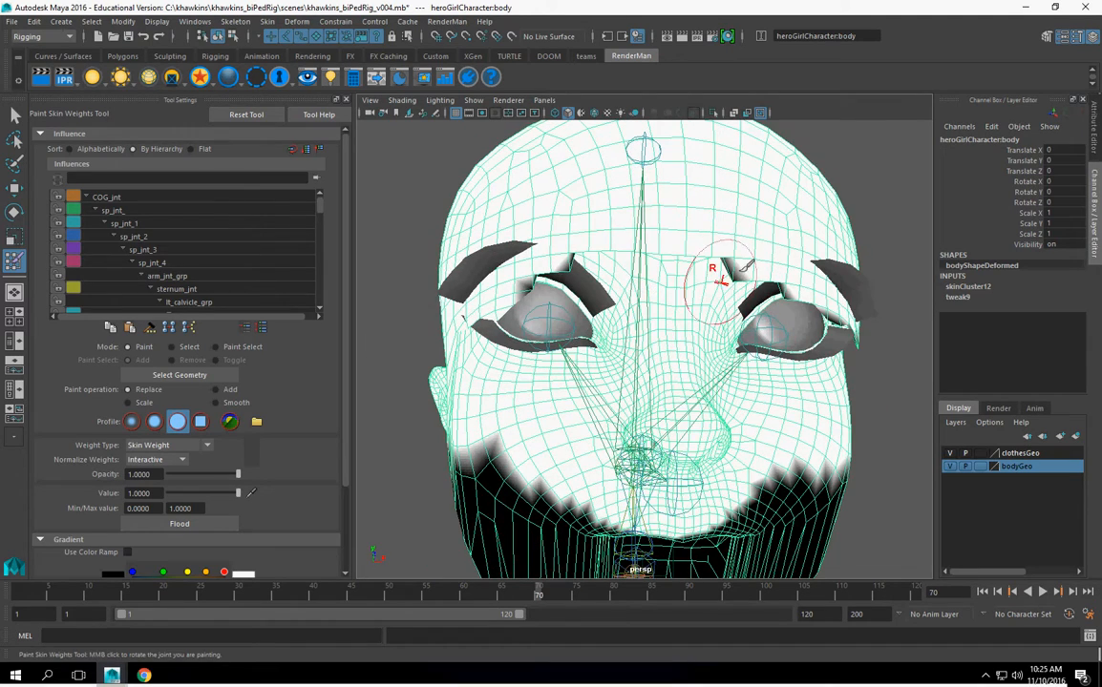
{"action": "left_click_drag", "start_coordinate": [762, 226], "coordinate": [720, 382], "text": "alt"}
{"action": "right_click_drag", "start_coordinate": [720, 382], "coordinate": [777, 431], "text": "alt"}
{"action": "left_click_drag", "start_coordinate": [777, 431], "coordinate": [797, 396], "text": "alt"}
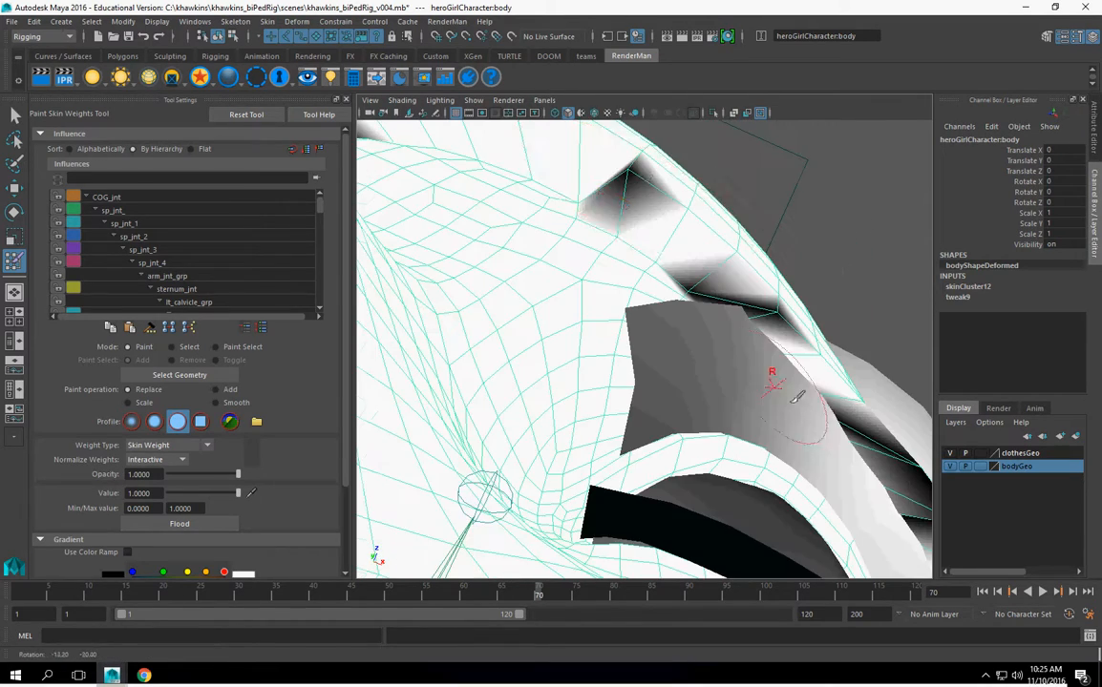
{"action": "mouse_move", "coordinate": [645, 181]}
{"action": "left_mouse_down"}
{"action": "mouse_move", "coordinate": [707, 249]}
{"action": "mouse_move", "coordinate": [792, 308]}
{"action": "left_mouse_up"}
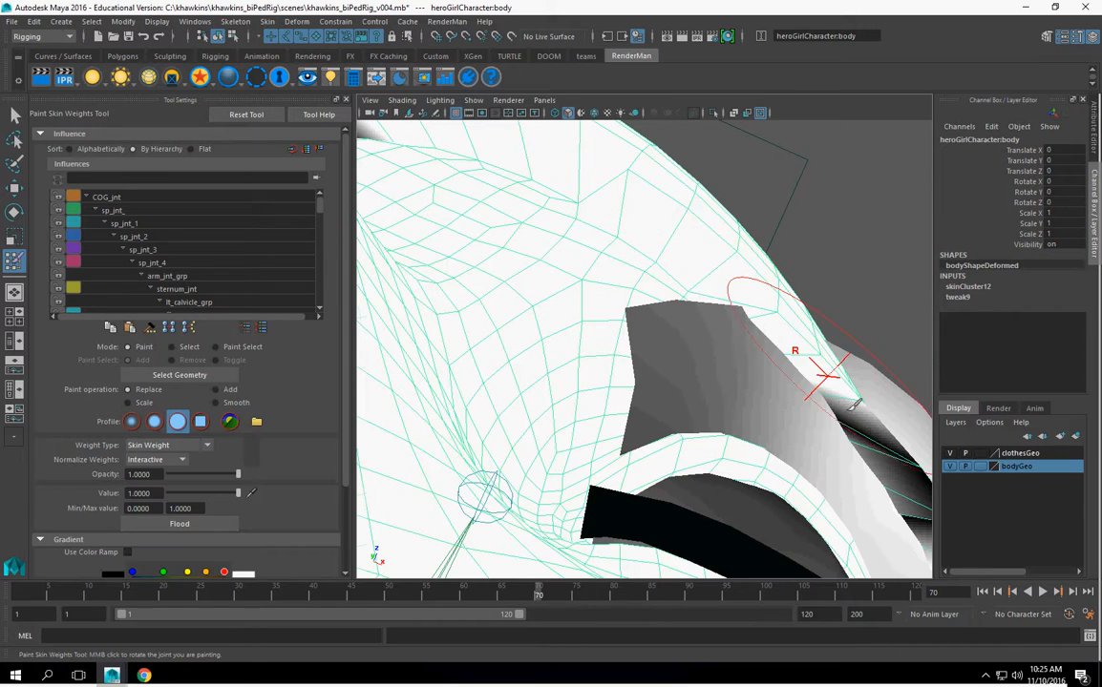
{"action": "left_click_drag", "start_coordinate": [853, 405], "coordinate": [846, 369], "text": "alt"}
{"action": "mouse_move", "coordinate": [674, 443]}
{"action": "left_mouse_down", "text": "alt"}
{"action": "mouse_move", "coordinate": [599, 351]}
{"action": "mouse_move", "coordinate": [689, 377]}
{"action": "mouse_move", "coordinate": [721, 411]}
{"action": "left_mouse_up", "text": "alt"}
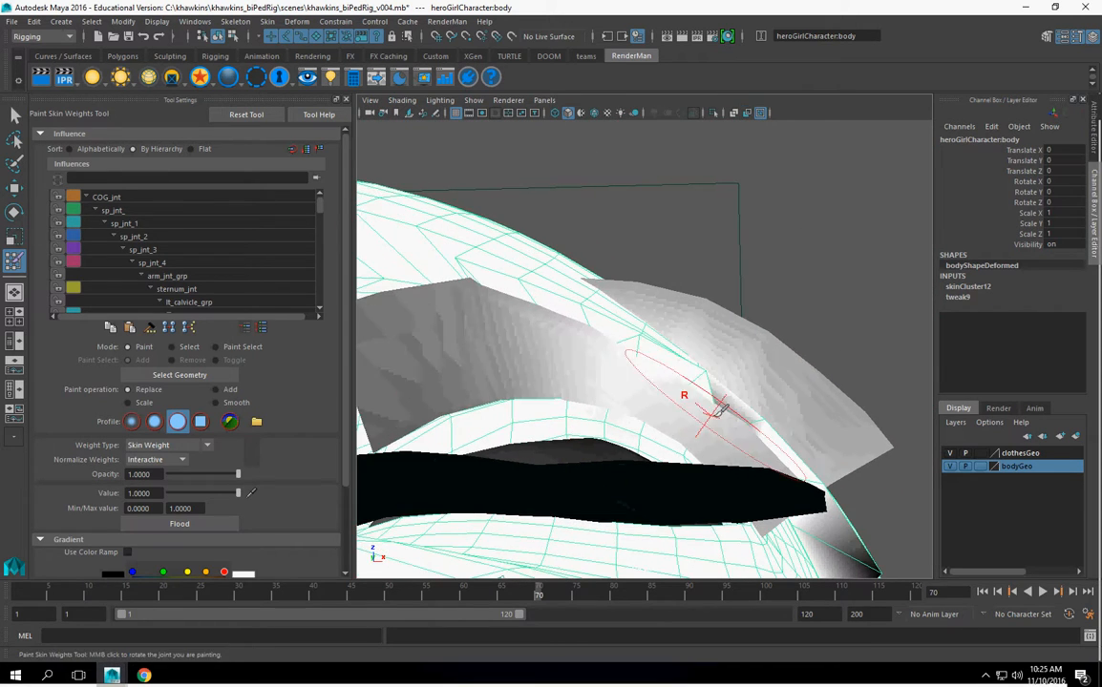
Step: Make jawBase_jnt the painted influence and set its replace value to 0
{"action": "right_click_drag", "start_coordinate": [764, 435], "coordinate": [286, 472], "text": "alt"}
{"action": "middle_click_drag", "start_coordinate": [669, 534], "coordinate": [697, 306], "text": "alt"}
{"action": "left_click_drag", "start_coordinate": [696, 304], "coordinate": [652, 403], "text": "alt"}
{"action": "right_click_drag", "start_coordinate": [655, 409], "coordinate": [782, 425], "text": "alt"}
{"action": "left_click_drag", "start_coordinate": [782, 424], "coordinate": [637, 355], "text": "alt"}
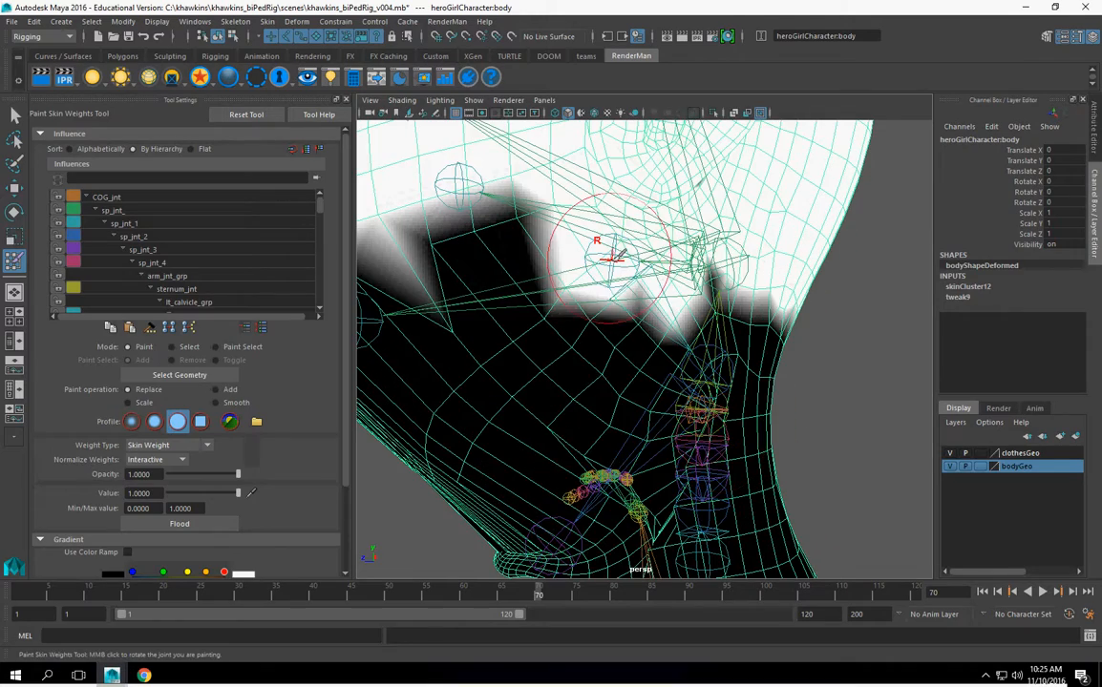
{"action": "right_click", "coordinate": [615, 254]}
{"action": "right_click_drag", "start_coordinate": [624, 221], "coordinate": [623, 220]}
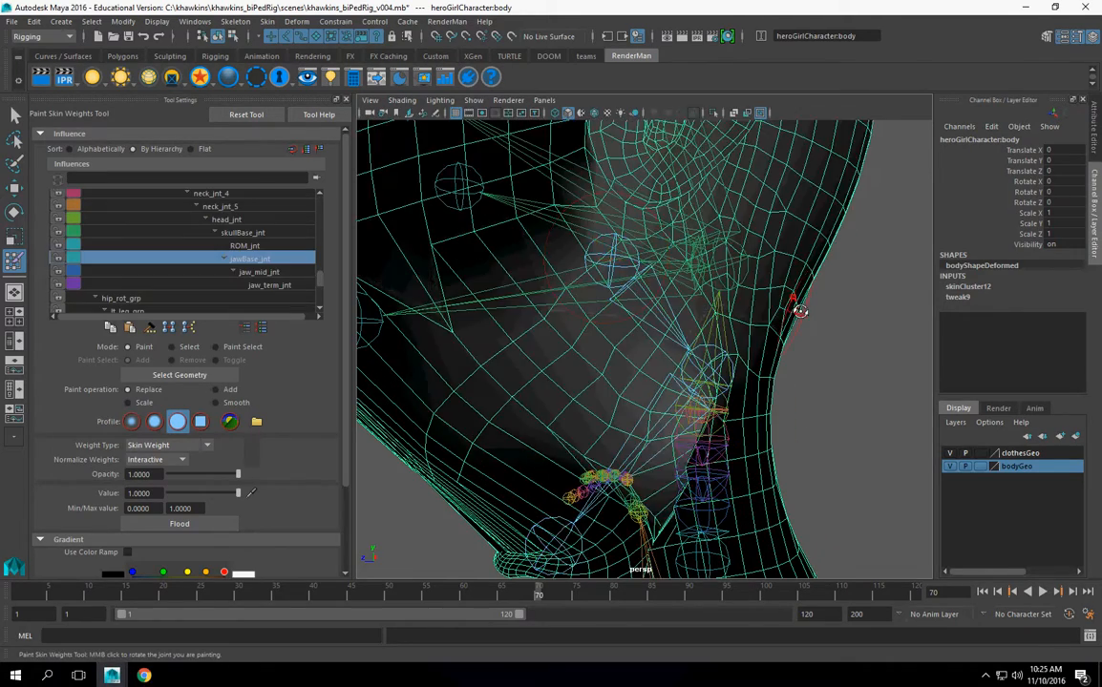
{"action": "right_click_drag", "start_coordinate": [787, 307], "coordinate": [548, 336], "text": "alt"}
{"action": "middle_click_drag", "start_coordinate": [634, 324], "coordinate": [645, 359], "text": "alt"}
{"action": "left_click_drag", "start_coordinate": [648, 360], "coordinate": [731, 357], "text": "alt"}
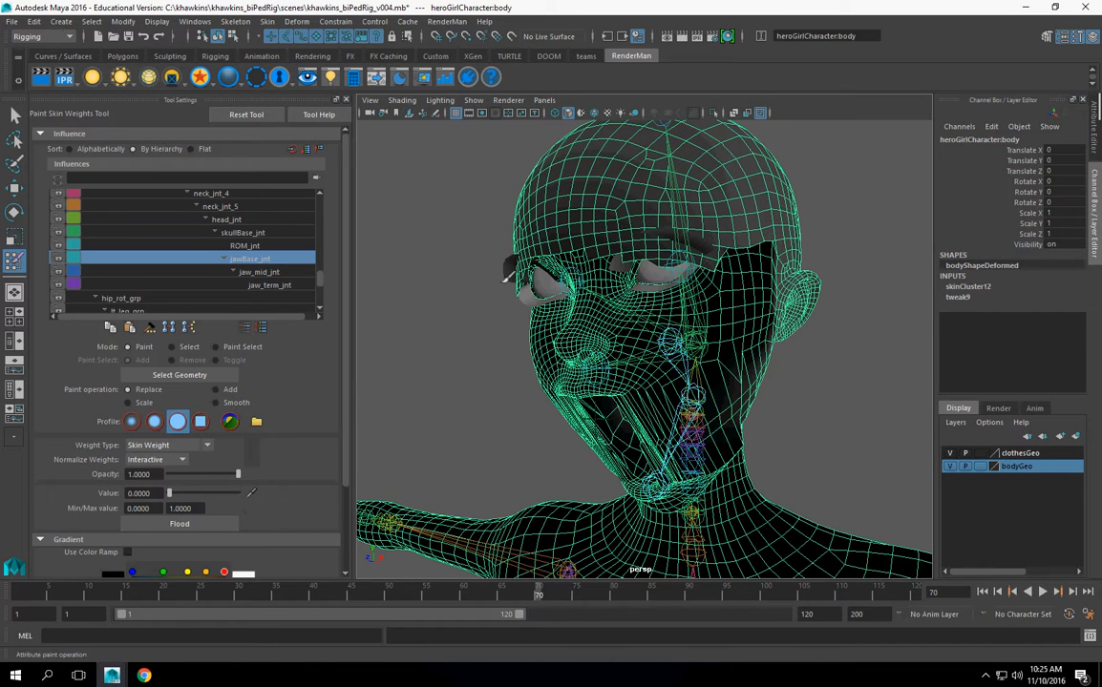
Step: Remove jawBase_jnt's weight from the forehead, skull and upper face by painting at value 0
{"action": "left_click_drag", "start_coordinate": [596, 227], "coordinate": [599, 257], "text": "alt"}
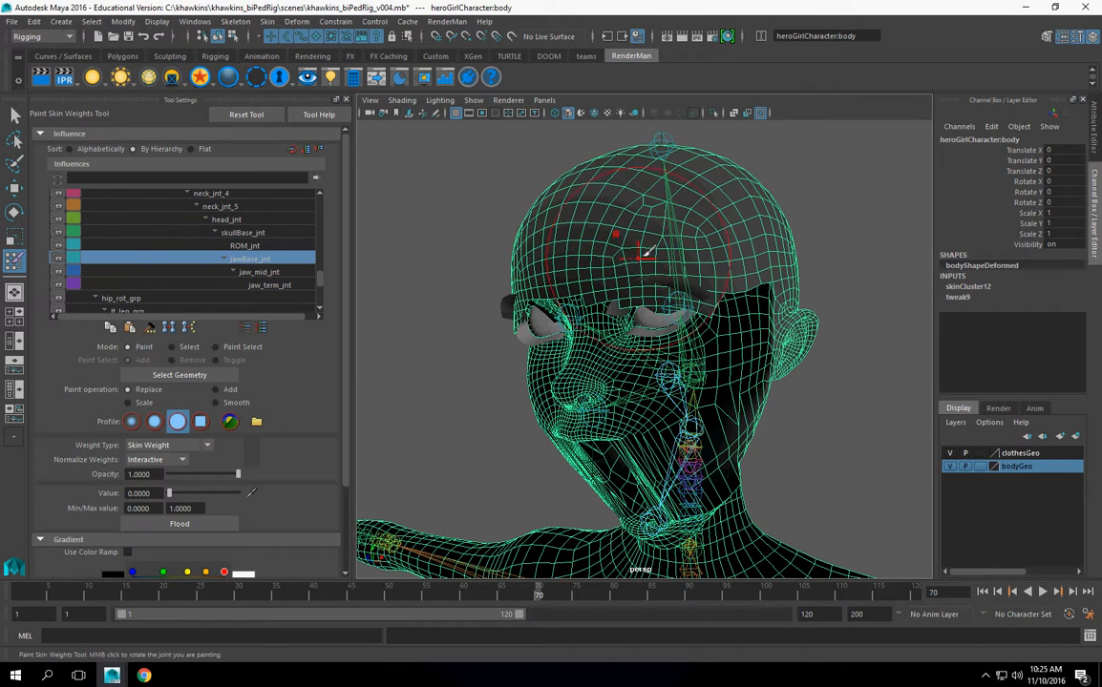
{"action": "mouse_move", "coordinate": [642, 256]}
{"action": "left_mouse_down", "text": "alt"}
{"action": "mouse_move", "coordinate": [659, 266]}
{"action": "mouse_move", "coordinate": [656, 243]}
{"action": "mouse_move", "coordinate": [613, 343]}
{"action": "mouse_move", "coordinate": [573, 330]}
{"action": "mouse_move", "coordinate": [676, 313]}
{"action": "mouse_move", "coordinate": [603, 329]}
{"action": "mouse_move", "coordinate": [623, 333]}
{"action": "mouse_move", "coordinate": [561, 284]}
{"action": "mouse_move", "coordinate": [581, 229]}
{"action": "left_mouse_up", "text": "alt"}
{"action": "left_click_drag", "start_coordinate": [474, 325], "coordinate": [679, 306], "text": "alt"}
{"action": "left_click_drag", "start_coordinate": [587, 313], "coordinate": [604, 229], "text": "alt"}
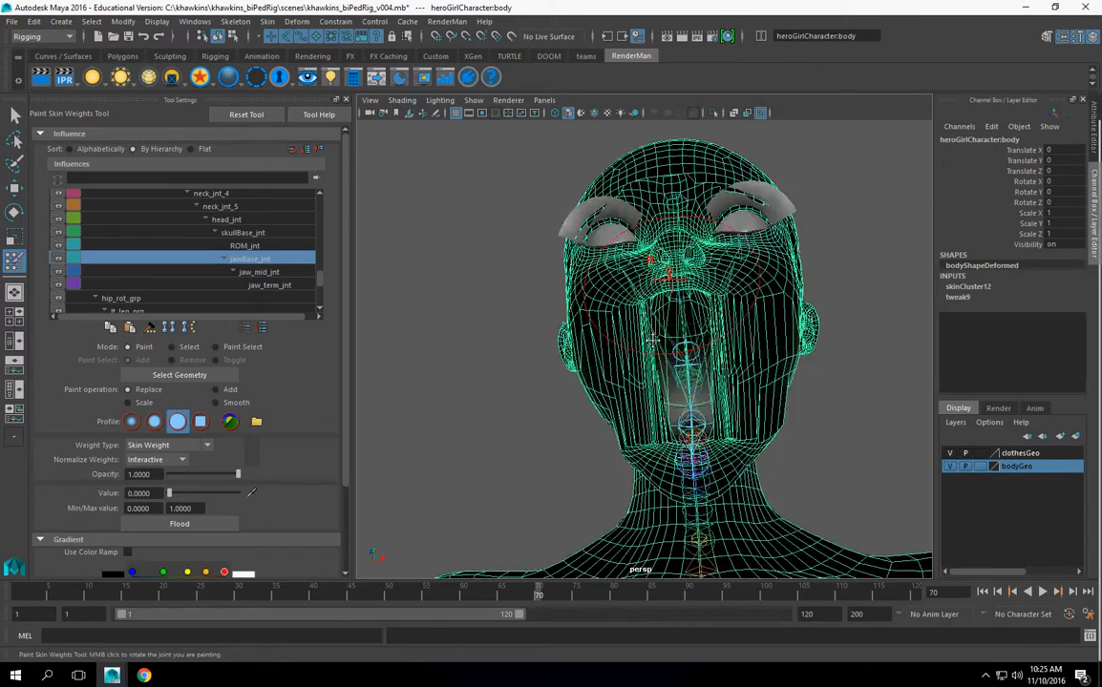
{"action": "right_click_drag", "start_coordinate": [603, 229], "coordinate": [676, 295], "text": "alt"}
{"action": "left_click_drag", "start_coordinate": [676, 295], "coordinate": [535, 288], "text": "alt"}
{"action": "left_click_drag", "start_coordinate": [651, 321], "coordinate": [690, 333], "text": "alt"}
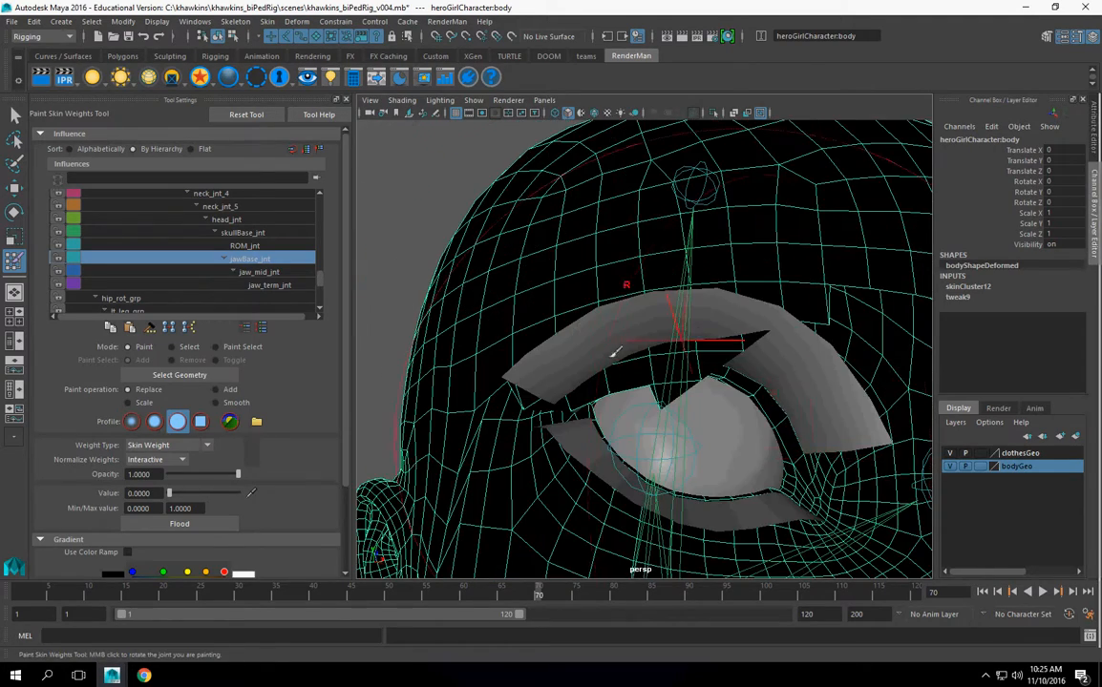
Step: Examine jawBase_jnt's remaining influence around the eye, cheek, jaw and neck from several angles
{"action": "left_click_drag", "start_coordinate": [710, 410], "coordinate": [687, 402], "text": "alt"}
{"action": "right_click_drag", "start_coordinate": [688, 402], "coordinate": [663, 334], "text": "alt"}
{"action": "left_click_drag", "start_coordinate": [799, 337], "coordinate": [763, 369], "text": "alt"}
{"action": "right_click_drag", "start_coordinate": [763, 369], "coordinate": [676, 345], "text": "alt"}
{"action": "left_click_drag", "start_coordinate": [676, 345], "coordinate": [630, 362], "text": "alt"}
{"action": "right_click_drag", "start_coordinate": [630, 362], "coordinate": [687, 350], "text": "alt"}
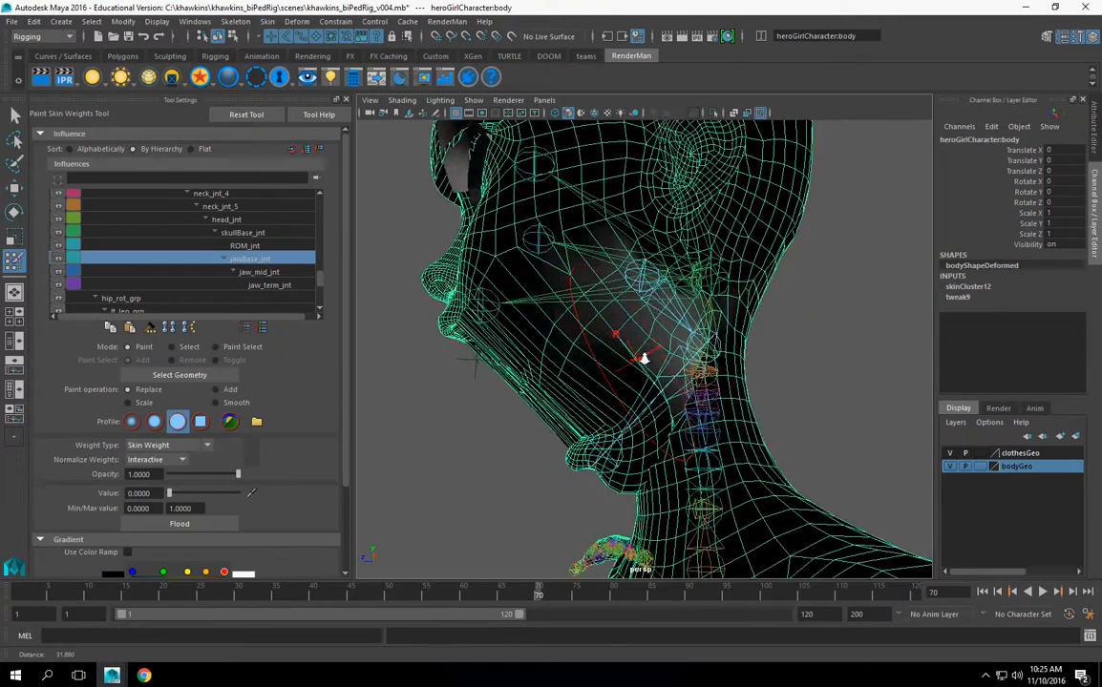
{"action": "mouse_move", "coordinate": [687, 350]}
{"action": "left_mouse_down", "text": "alt"}
{"action": "mouse_move", "coordinate": [777, 342]}
{"action": "mouse_move", "coordinate": [753, 349]}
{"action": "left_mouse_up", "text": "alt"}
{"action": "left_click_drag", "start_coordinate": [767, 396], "coordinate": [719, 394], "text": "alt"}
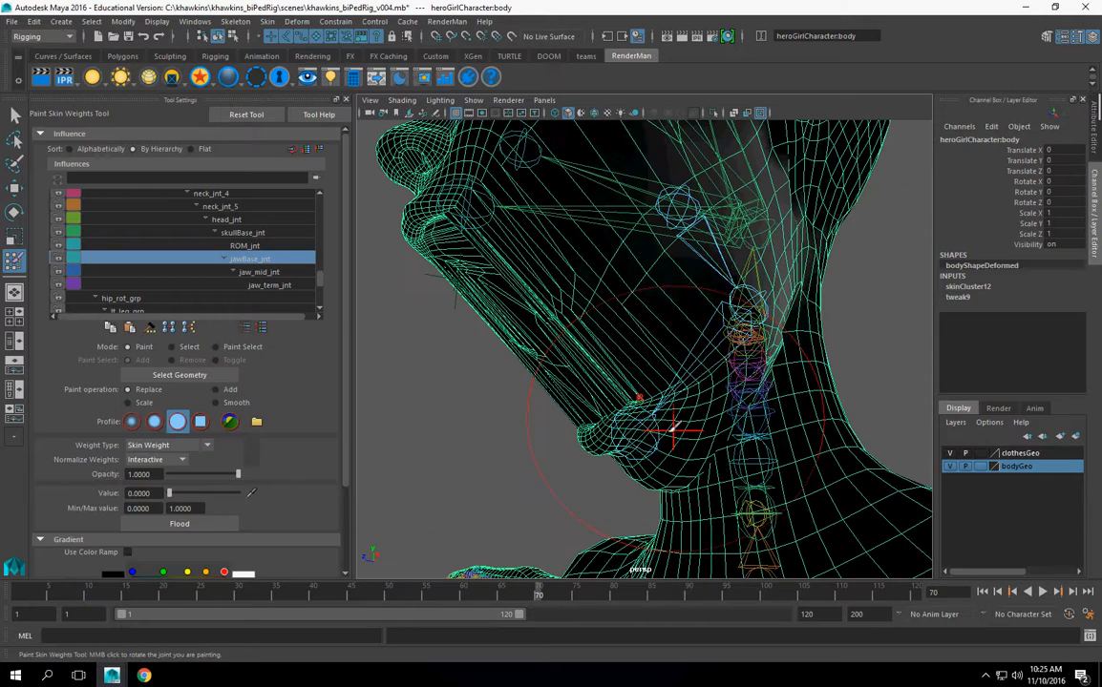
Step: Make jaw_term_jnt the painted influence and bring the open mouth and chin into view
{"action": "right_click", "coordinate": [635, 429]}
{"action": "left_click", "coordinate": [625, 434]}
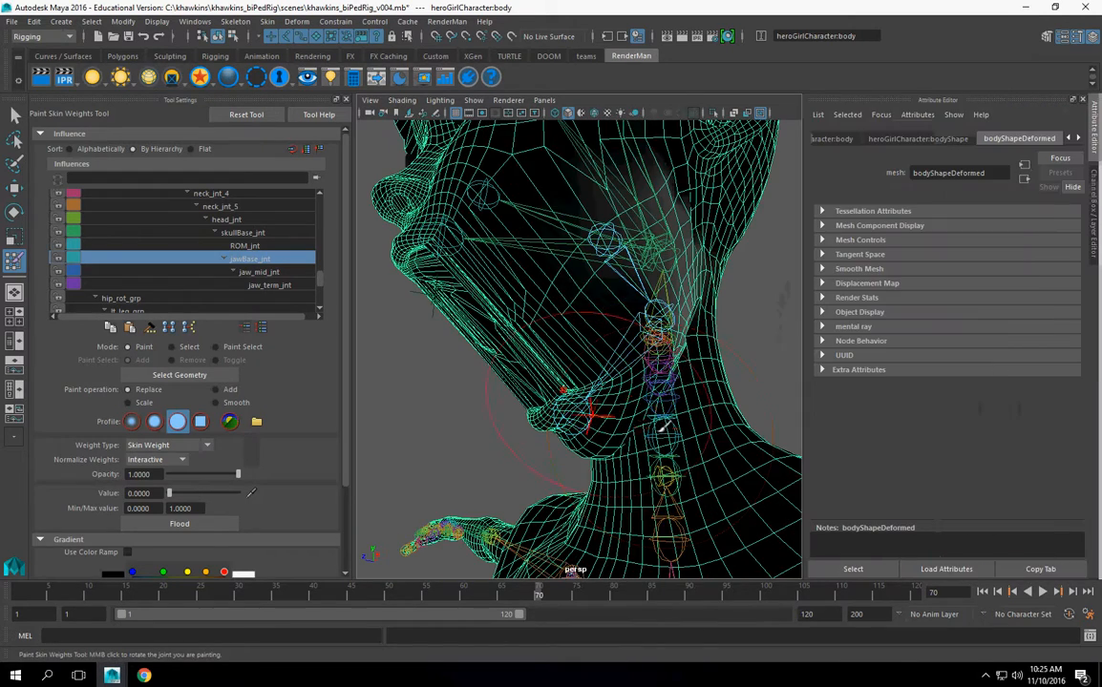
{"action": "right_click_drag", "start_coordinate": [580, 399], "coordinate": [573, 327]}
{"action": "left_click_drag", "start_coordinate": [597, 351], "coordinate": [691, 315], "text": "alt"}
{"action": "left_click_drag", "start_coordinate": [563, 365], "coordinate": [590, 354], "text": "alt"}
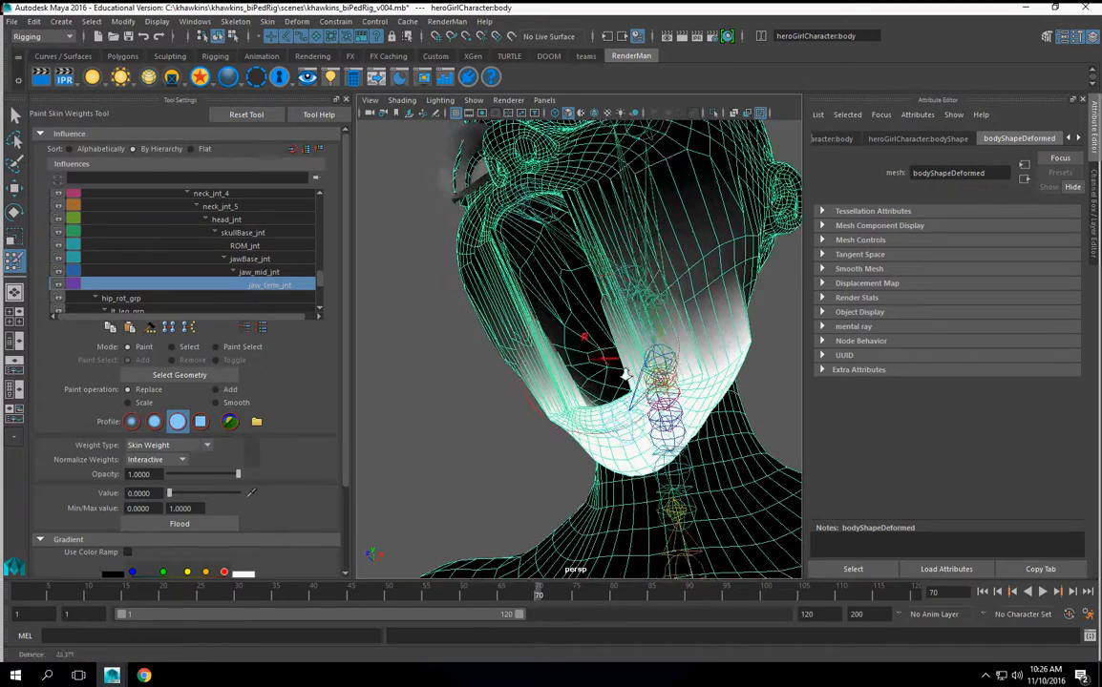
Step: Switch the paint operation to Smooth and reduce the brush radius for working on jaw_term_jnt beside the mouth opening
{"action": "right_click_drag", "start_coordinate": [590, 354], "coordinate": [623, 355], "text": "alt"}
{"action": "scroll", "coordinate": [634, 238], "scroll_direction": "down", "scroll_amount": 2}
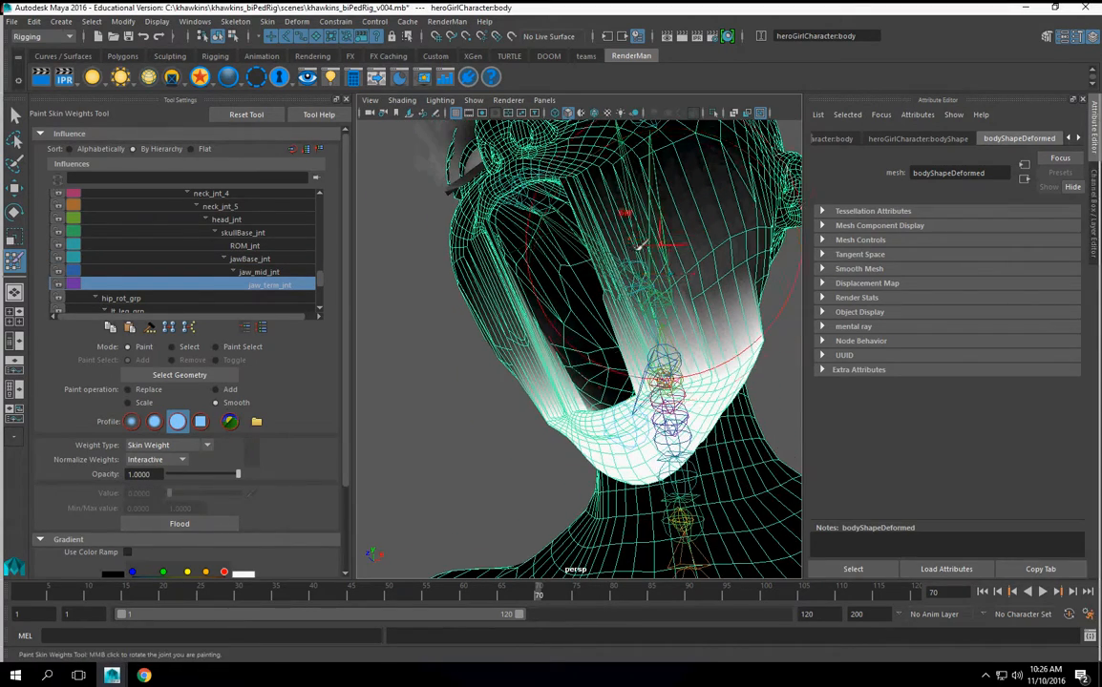
{"action": "key", "text": "b"}
{"action": "left_click_drag", "start_coordinate": [653, 268], "coordinate": [624, 271]}
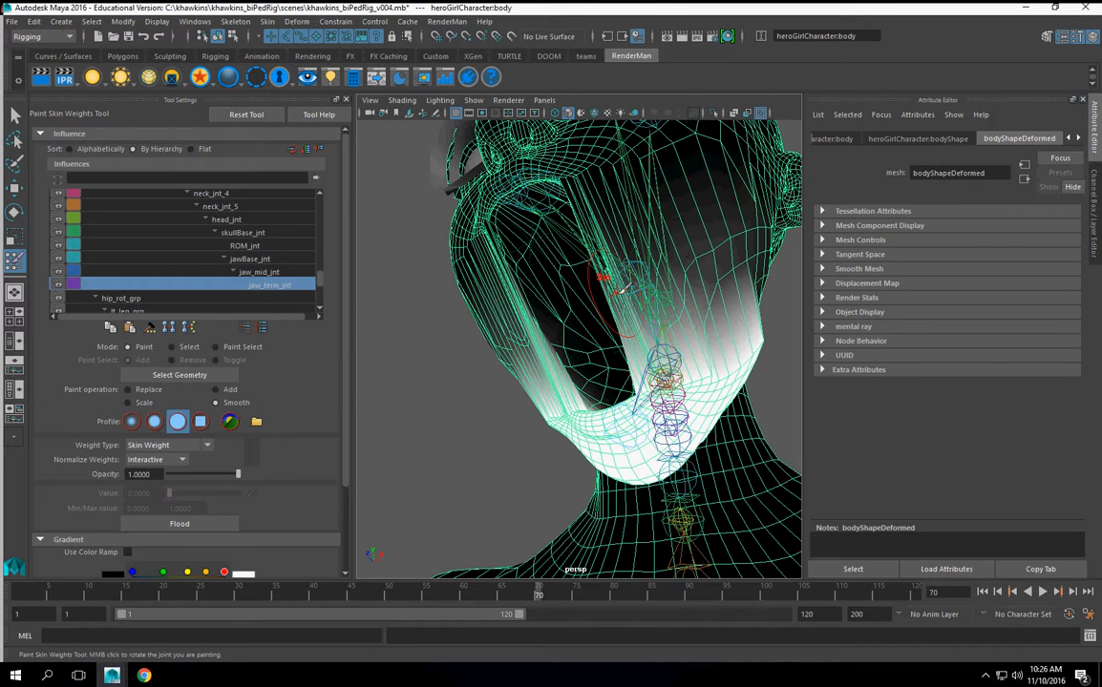
{"action": "left_click_drag", "start_coordinate": [619, 290], "coordinate": [612, 361], "text": "alt"}
Step: Make ROM_jnt the painted influence and replace its weight at value 1 over the upper lip, nose and upper cheek
{"action": "right_click", "coordinate": [607, 325]}
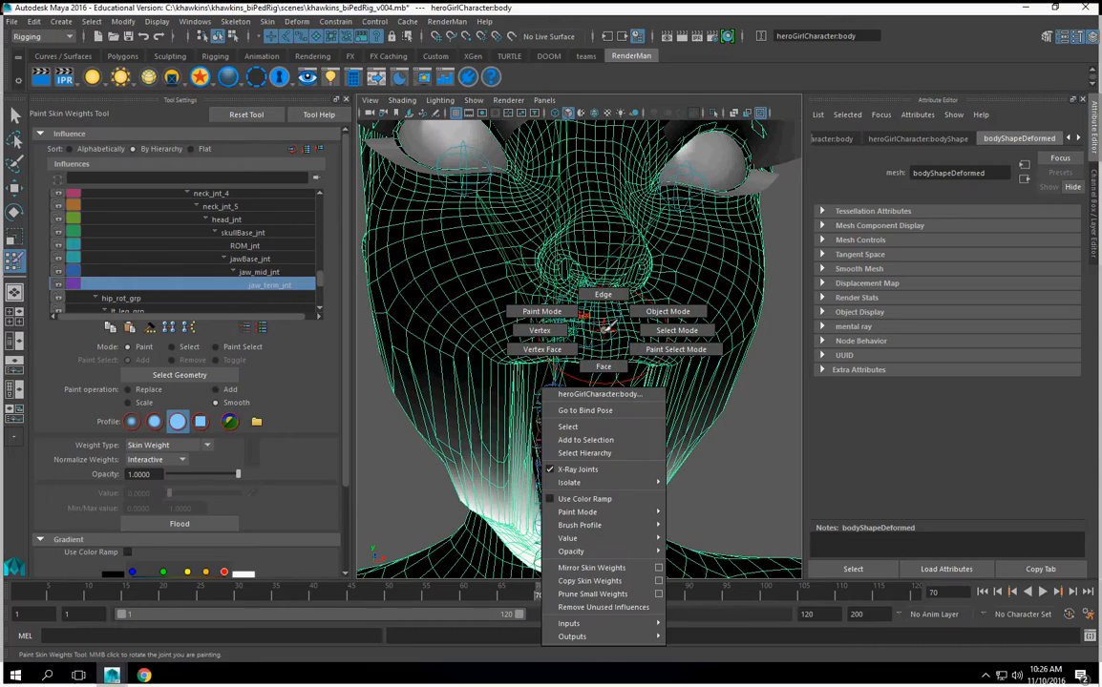
{"action": "right_click_drag", "start_coordinate": [598, 315], "coordinate": [601, 282]}
{"action": "left_click_drag", "start_coordinate": [603, 279], "coordinate": [657, 368], "text": "alt"}
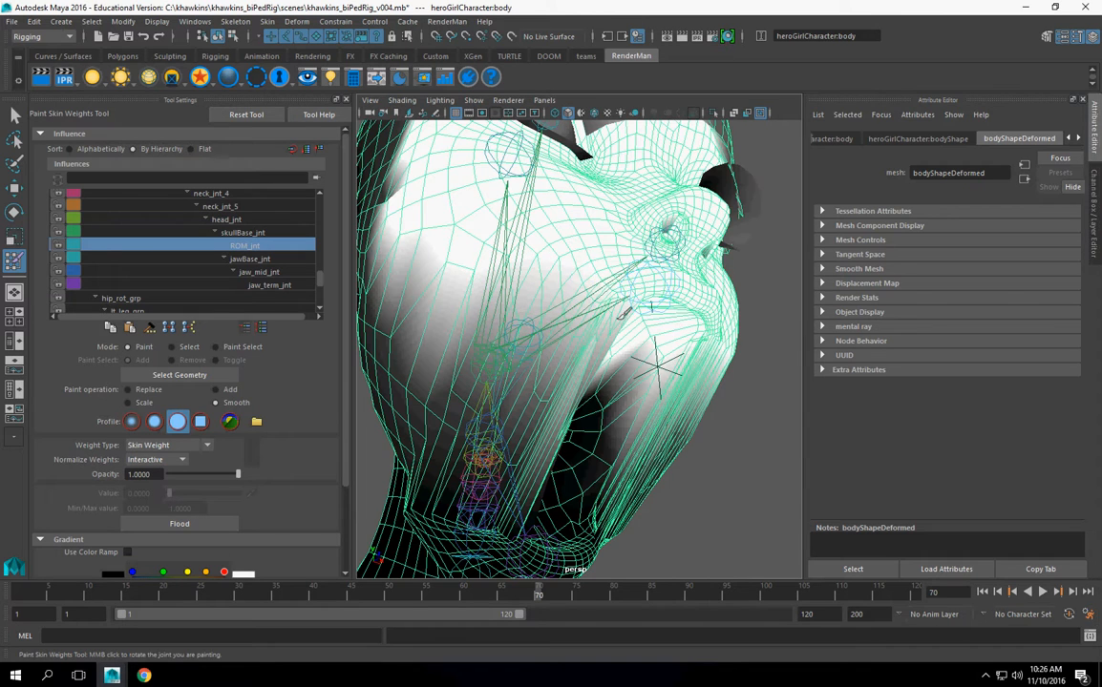
{"action": "left_click_drag", "start_coordinate": [622, 313], "coordinate": [521, 393], "text": "alt"}
{"action": "right_click_drag", "start_coordinate": [521, 394], "coordinate": [591, 401], "text": "alt"}
{"action": "left_click_drag", "start_coordinate": [418, 401], "coordinate": [548, 389], "text": "alt"}
{"action": "middle_click_drag", "start_coordinate": [548, 389], "coordinate": [691, 465], "text": "alt"}
{"action": "right_click_drag", "start_coordinate": [691, 465], "coordinate": [701, 463], "text": "alt"}
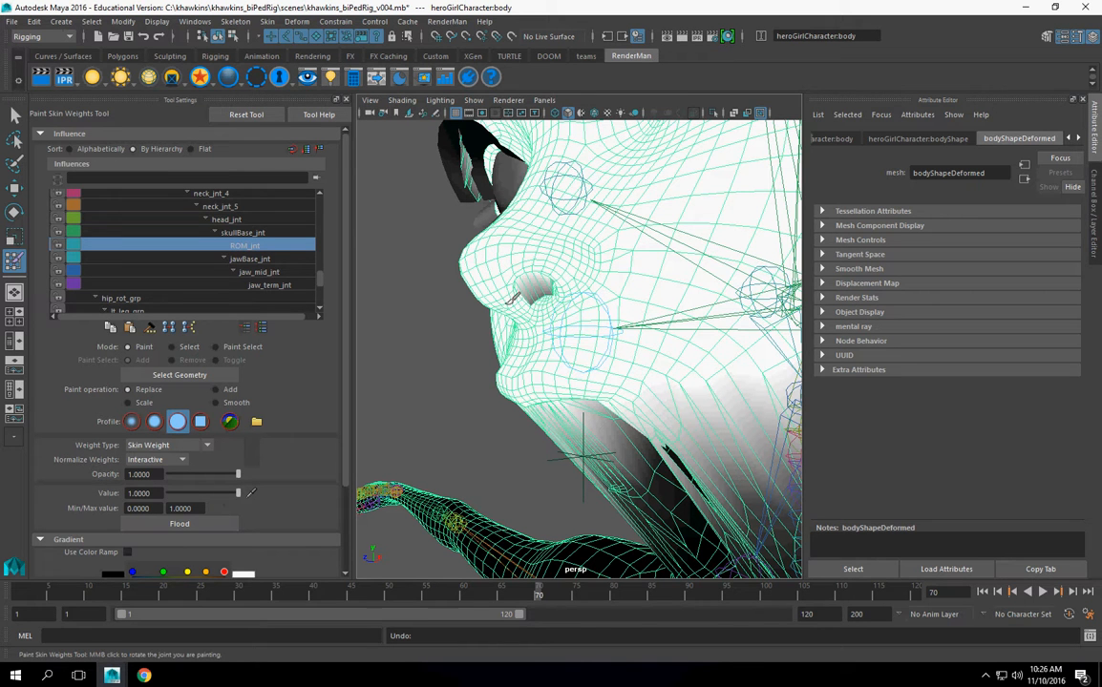
Step: Switch from weight painting to vertex selection and select the stretched vertex inside the mouth corner
{"action": "left_click_drag", "start_coordinate": [540, 301], "coordinate": [575, 294], "text": "alt"}
{"action": "middle_click_drag", "start_coordinate": [576, 307], "coordinate": [576, 309], "text": "alt"}
{"action": "left_click_drag", "start_coordinate": [576, 308], "coordinate": [536, 359], "text": "alt"}
{"action": "left_click", "coordinate": [15, 115]}
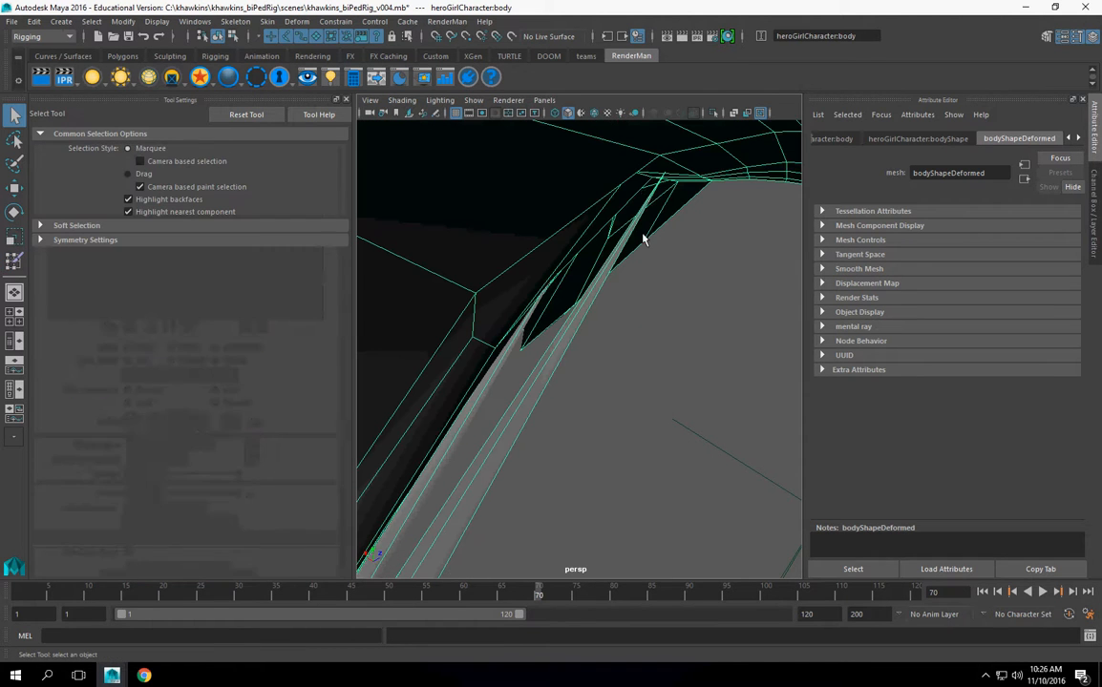
{"action": "right_click_drag", "start_coordinate": [656, 196], "coordinate": [659, 170]}
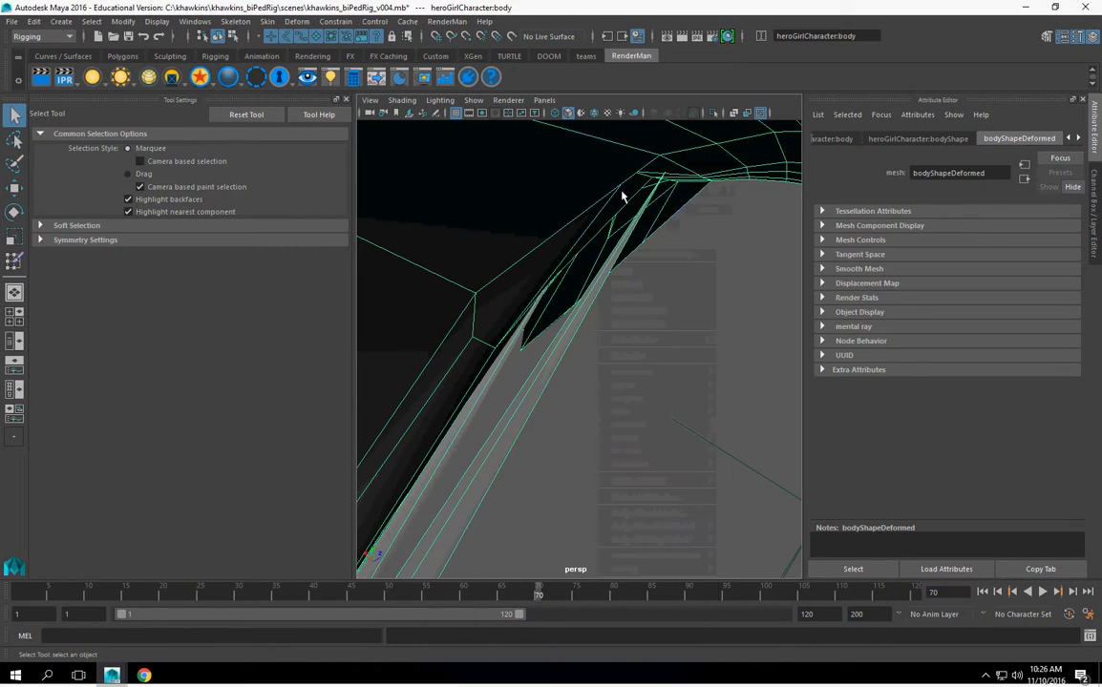
{"action": "left_click", "coordinate": [671, 179]}
Step: Frame the selected mouth-corner vertex and examine the surrounding stretched edges from several angles
{"action": "left_click_drag", "start_coordinate": [676, 187], "coordinate": [599, 229], "text": "alt"}
{"action": "middle_click_drag", "start_coordinate": [599, 229], "coordinate": [603, 365], "text": "alt"}
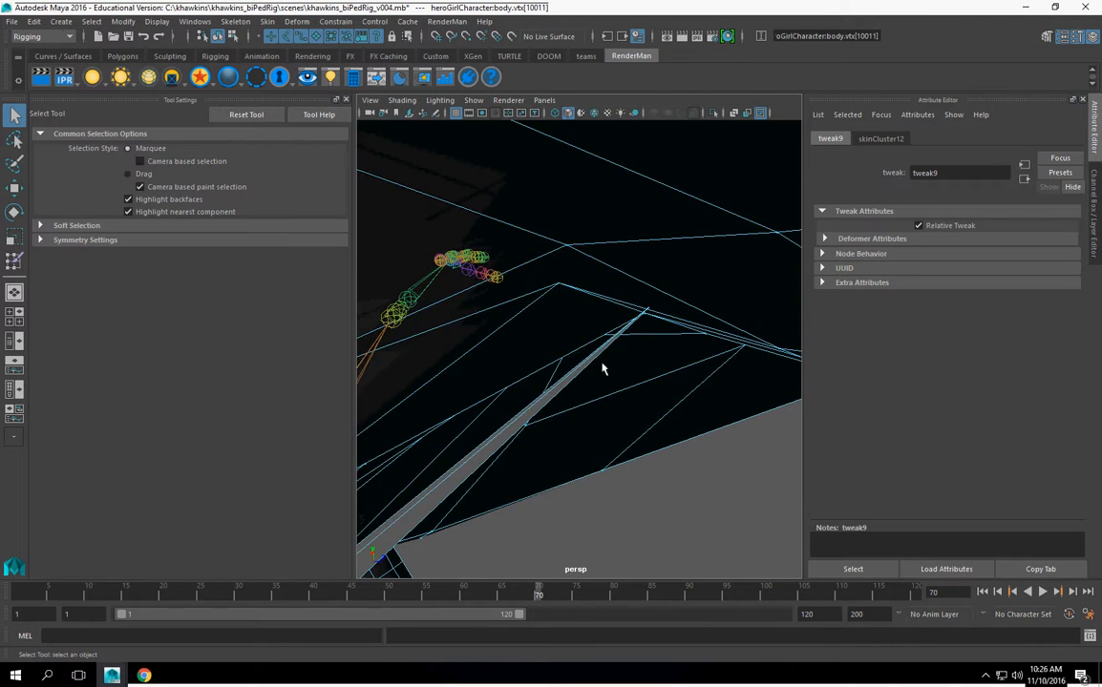
{"action": "scroll", "coordinate": [601, 359], "scroll_direction": "up", "scroll_amount": 3}
{"action": "scroll", "coordinate": [596, 353], "scroll_direction": "down", "scroll_amount": 2}
{"action": "key", "text": "f"}
{"action": "left_click_drag", "start_coordinate": [594, 364], "coordinate": [878, 385], "text": "alt"}
{"action": "scroll", "coordinate": [712, 371], "scroll_direction": "down", "scroll_amount": 3}
{"action": "scroll", "coordinate": [695, 373], "scroll_direction": "up", "scroll_amount": 2}
{"action": "left_click_drag", "start_coordinate": [679, 376], "coordinate": [569, 317], "text": "alt"}
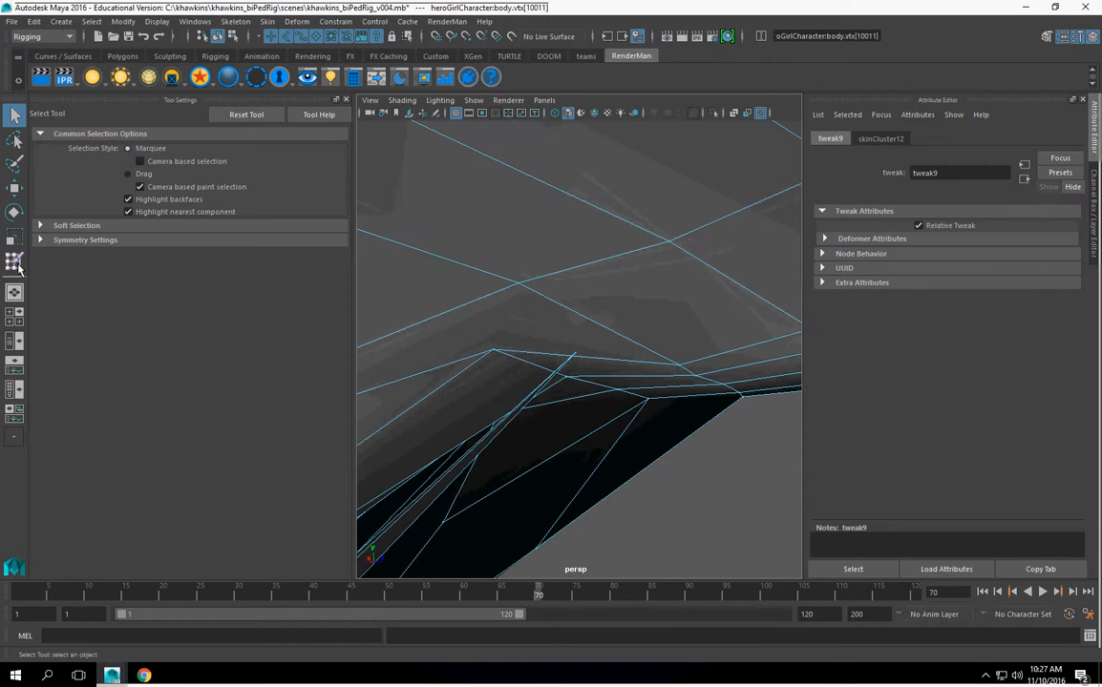
Step: Resume painting skin weights with ROM_jnt as the influence and widen the settings area to show full joint names
{"action": "key", "text": "y"}
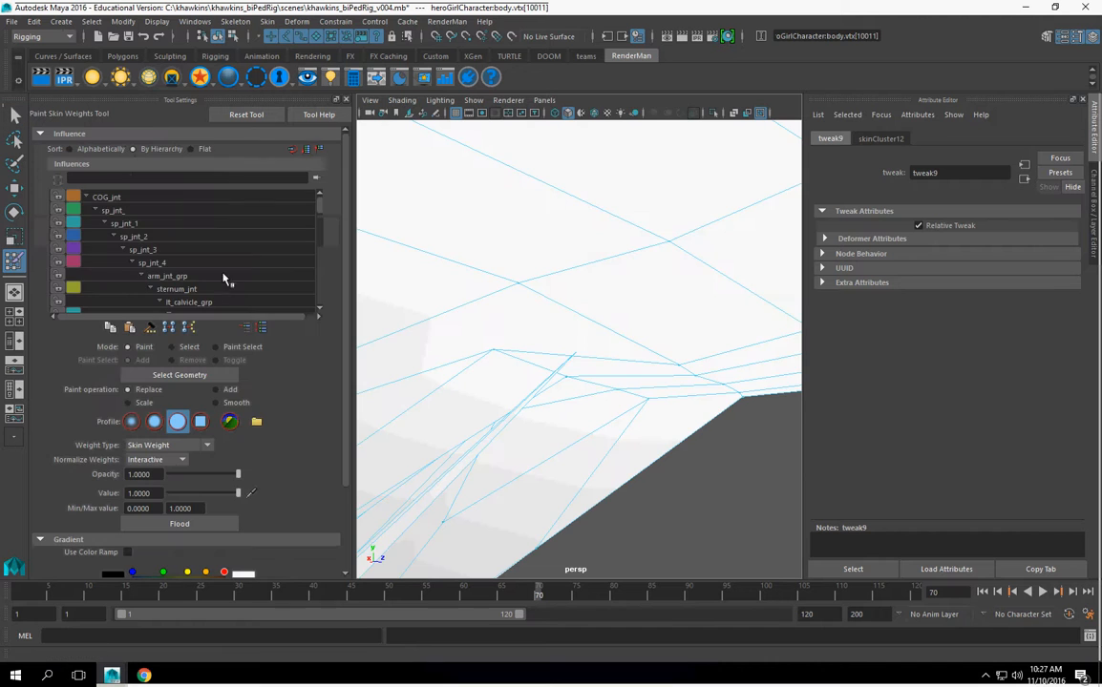
{"action": "scroll", "coordinate": [211, 270], "scroll_direction": "down", "scroll_amount": 8}
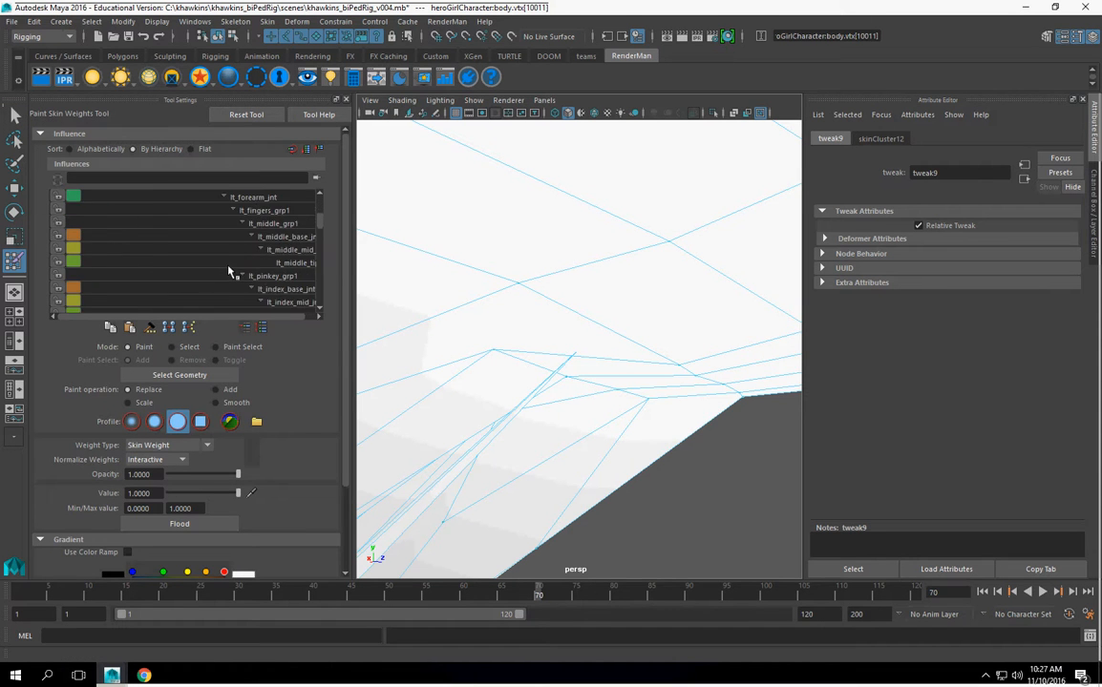
{"action": "scroll", "coordinate": [279, 276], "scroll_direction": "down", "scroll_amount": 2}
{"action": "left_click_drag", "start_coordinate": [350, 270], "coordinate": [405, 280]}
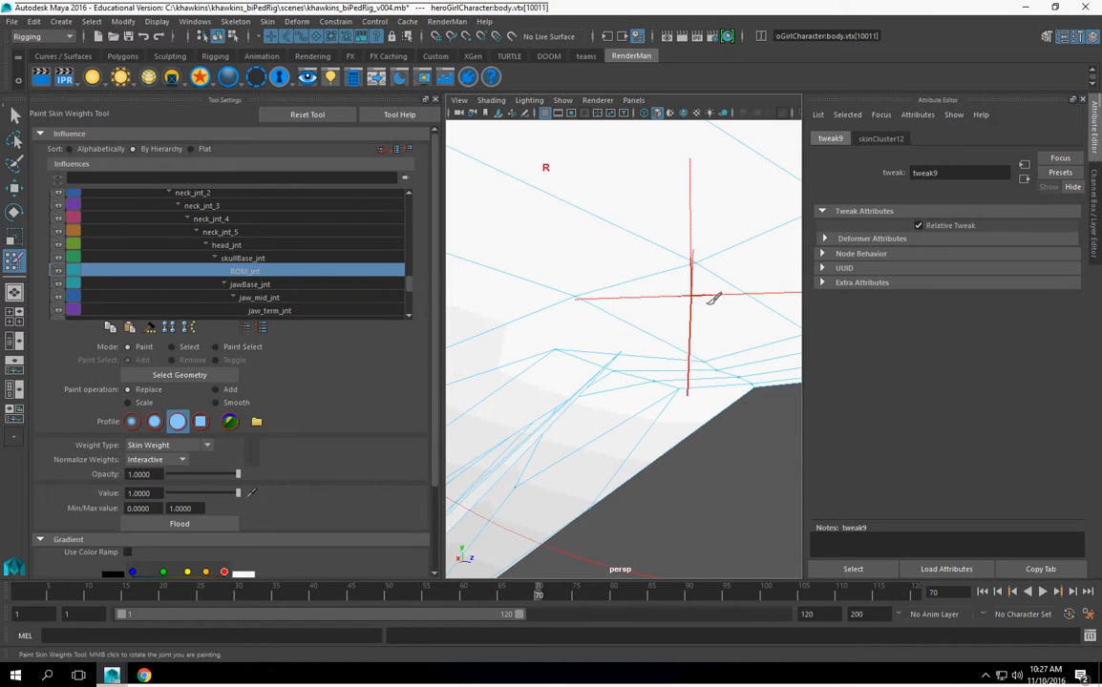
Step: Make jaw_term_jnt the painted influence and smooth the skin weights of the selected mouth-corner vertex
{"action": "scroll", "coordinate": [712, 302], "scroll_direction": "down", "scroll_amount": 10}
{"action": "left_click_drag", "start_coordinate": [708, 327], "coordinate": [612, 329], "text": "alt"}
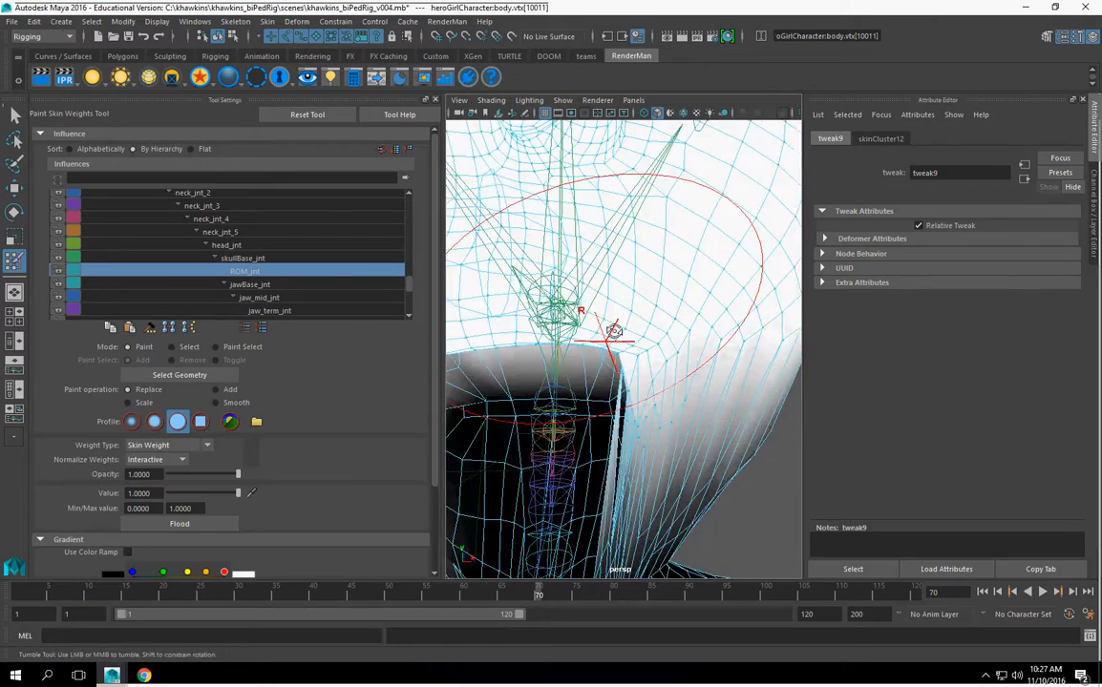
{"action": "scroll", "coordinate": [671, 255], "scroll_direction": "up", "scroll_amount": 5}
{"action": "left_click_drag", "start_coordinate": [671, 256], "coordinate": [706, 285], "text": "alt"}
{"action": "middle_click_drag", "start_coordinate": [706, 285], "coordinate": [324, 334], "text": "alt"}
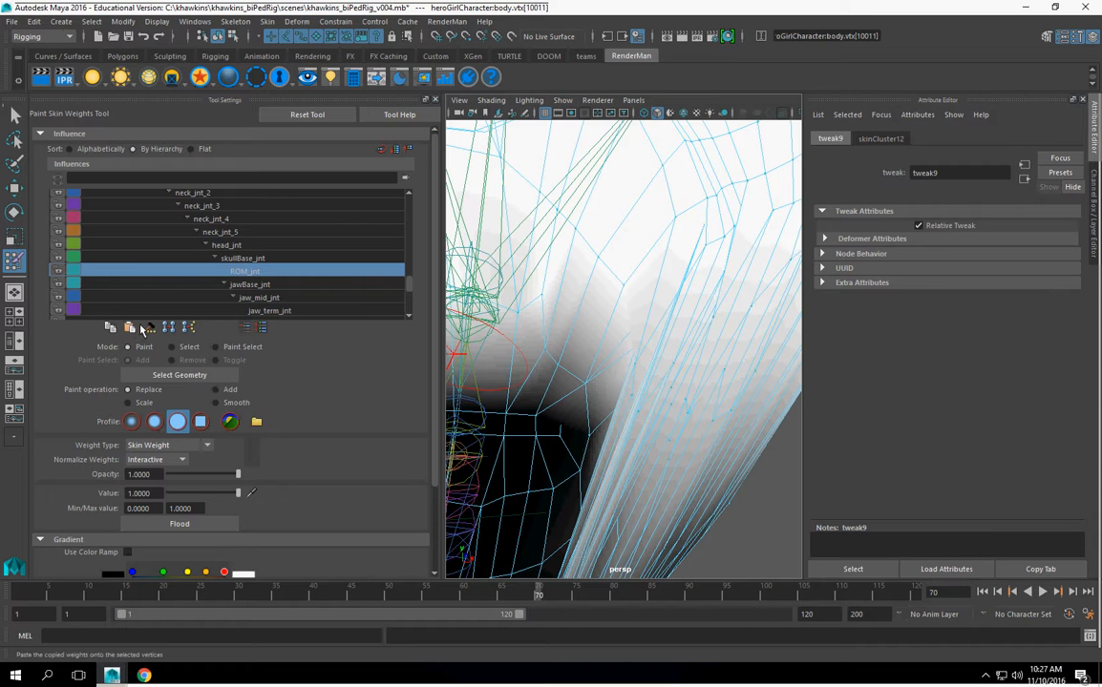
{"action": "left_click_drag", "start_coordinate": [594, 360], "coordinate": [646, 374], "text": "alt"}
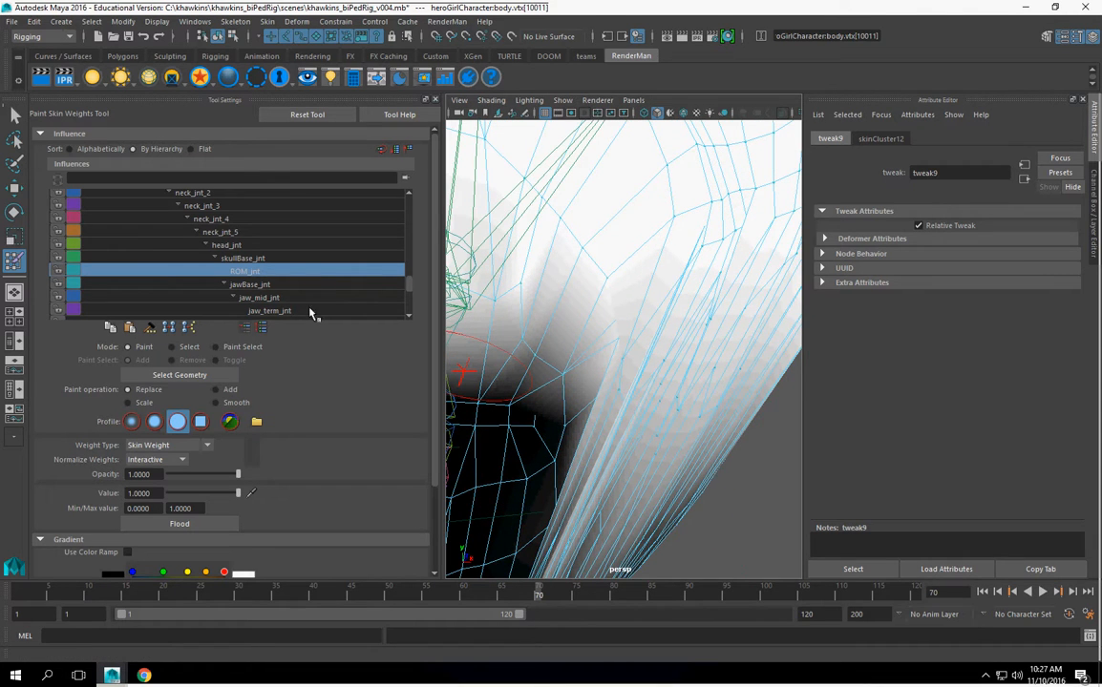
{"action": "left_click", "coordinate": [288, 311]}
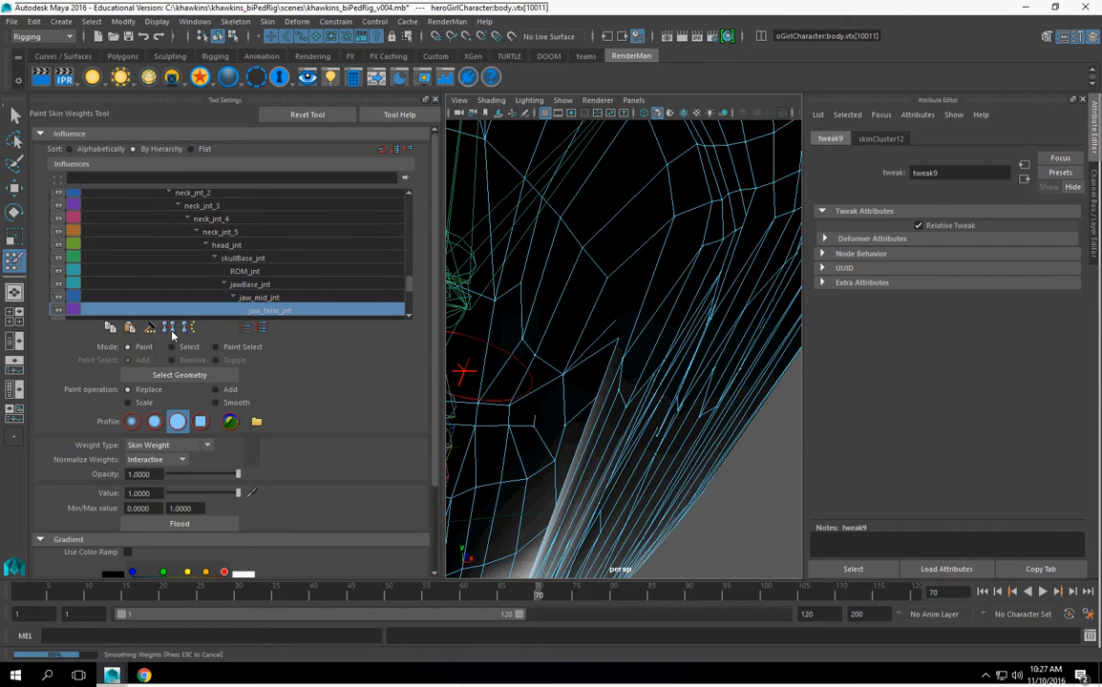
Step: Paint-select the body vertices along the upper lip and around both mouth corners with an enlarged selection brush
{"action": "right_click_drag", "start_coordinate": [659, 362], "coordinate": [544, 385], "text": "alt"}
{"action": "left_click_drag", "start_coordinate": [517, 386], "coordinate": [522, 426], "text": "alt"}
{"action": "right_click_drag", "start_coordinate": [521, 427], "coordinate": [614, 439], "text": "alt"}
{"action": "left_click_drag", "start_coordinate": [612, 440], "coordinate": [635, 434], "text": "alt"}
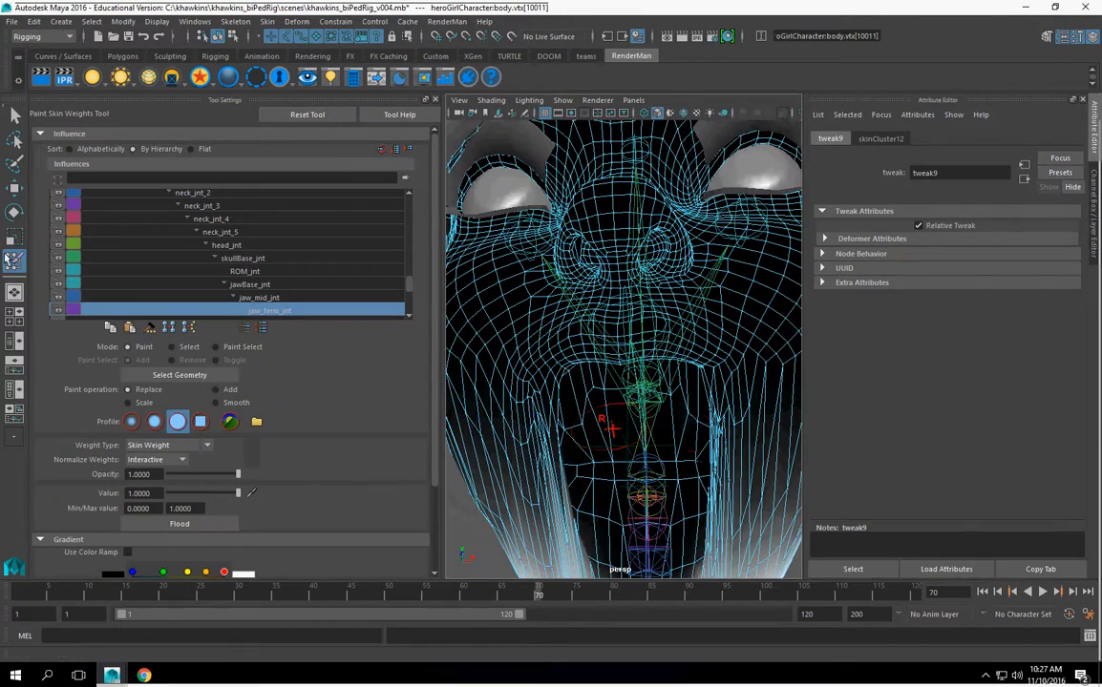
{"action": "left_click", "coordinate": [13, 164]}
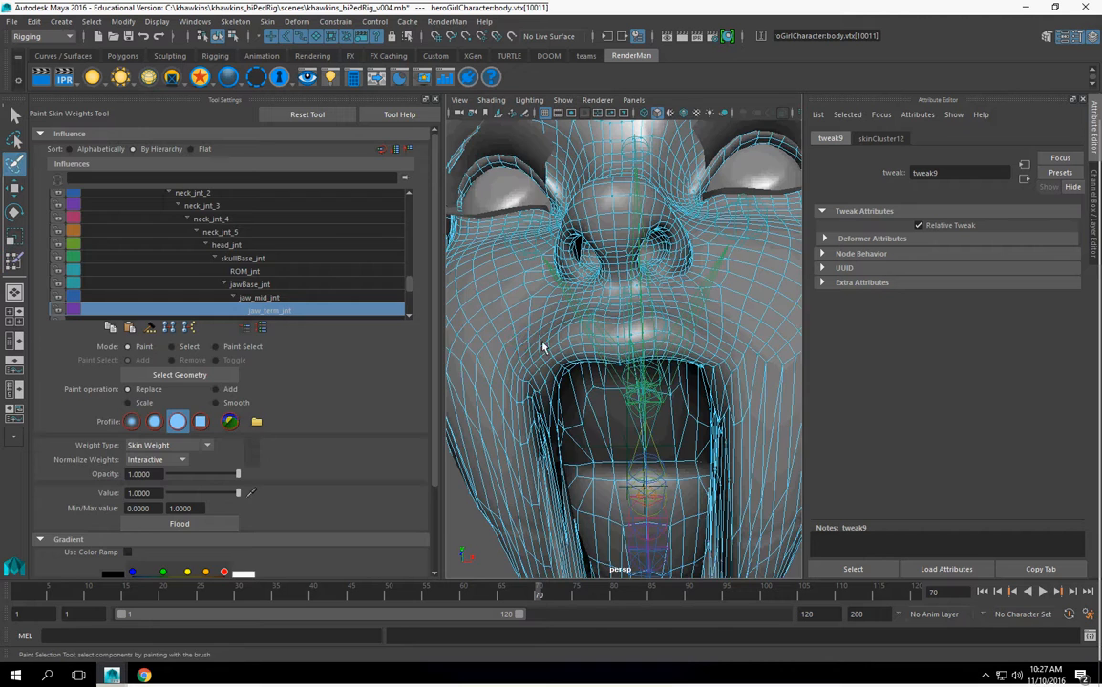
{"action": "right_click", "coordinate": [540, 267]}
{"action": "right_click_drag", "start_coordinate": [543, 358], "coordinate": [480, 284]}
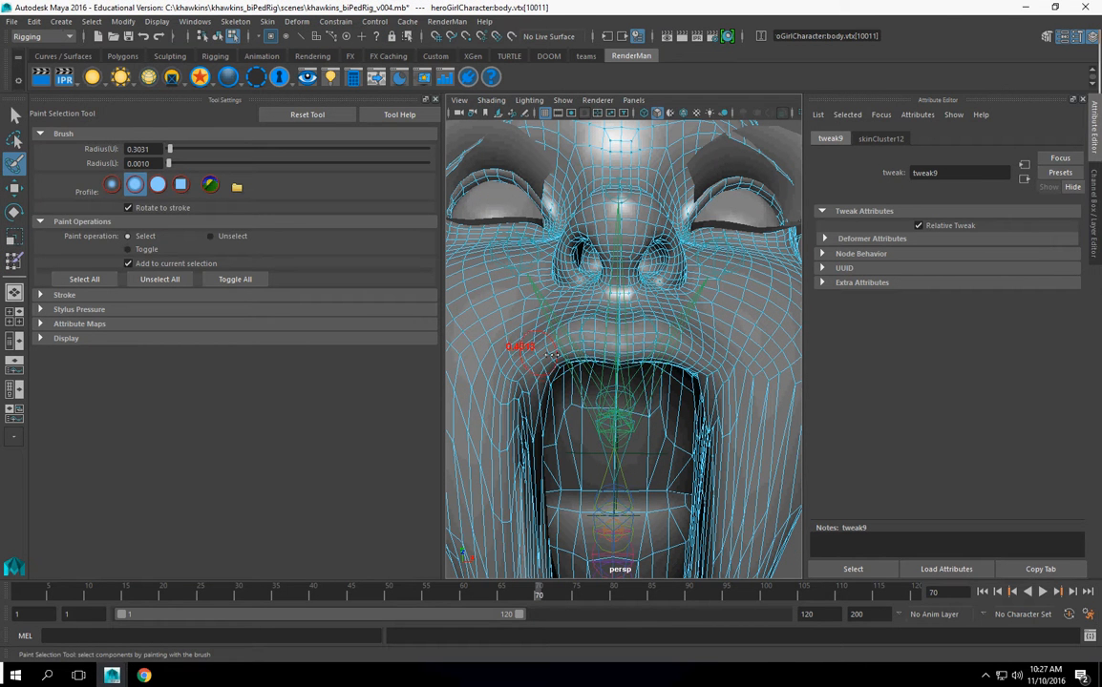
{"action": "left_click_drag", "start_coordinate": [523, 361], "coordinate": [543, 406]}
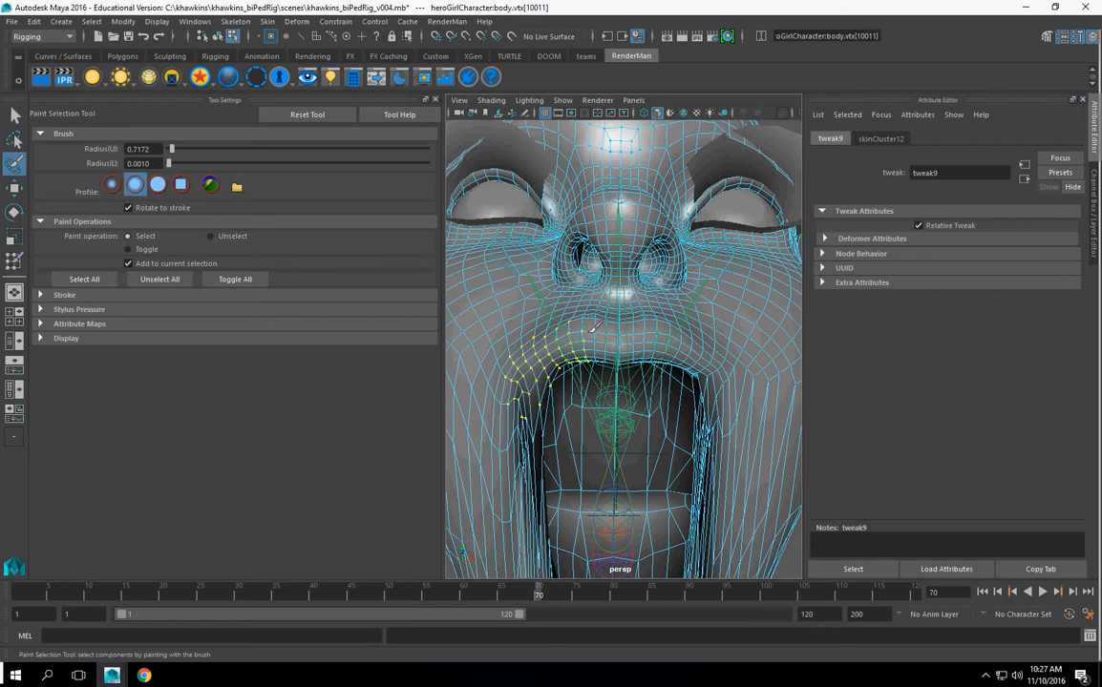
{"action": "mouse_move", "coordinate": [709, 414]}
{"action": "left_mouse_down", "text": "alt"}
{"action": "mouse_move", "coordinate": [644, 342]}
{"action": "mouse_move", "coordinate": [509, 268]}
{"action": "mouse_move", "coordinate": [570, 324]}
{"action": "mouse_move", "coordinate": [524, 339]}
{"action": "mouse_move", "coordinate": [573, 413]}
{"action": "mouse_move", "coordinate": [521, 410]}
{"action": "mouse_move", "coordinate": [533, 283]}
{"action": "mouse_move", "coordinate": [512, 255]}
{"action": "mouse_move", "coordinate": [676, 368]}
{"action": "left_mouse_up", "text": "alt"}
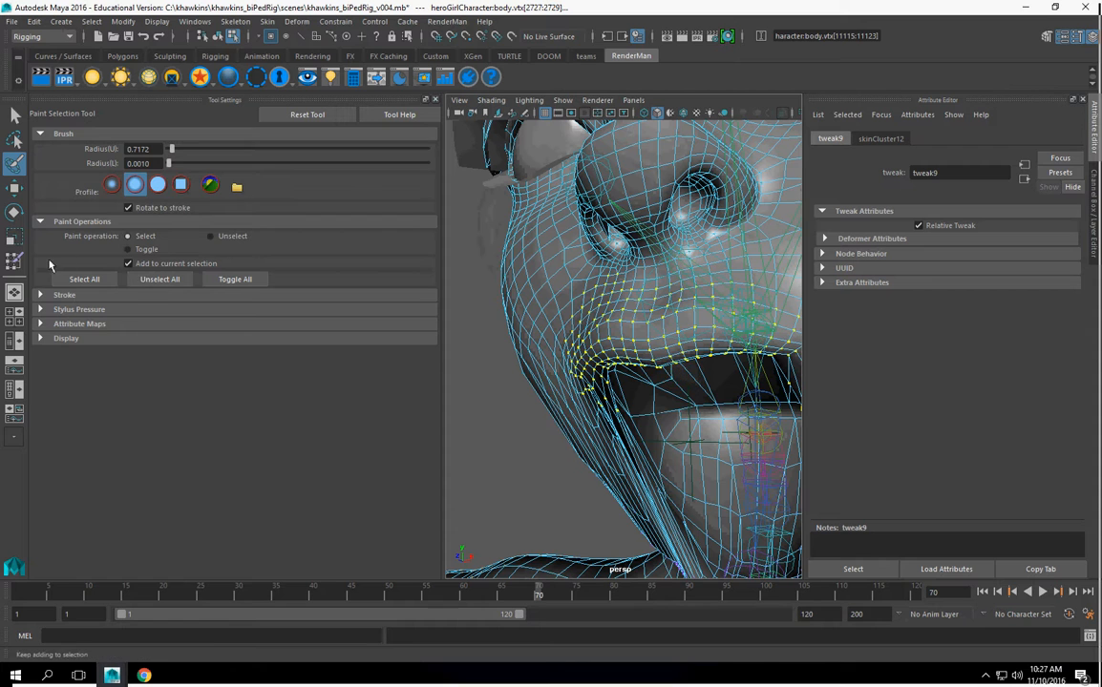
Step: Return to skin weight painting with ROM_jnt as the influence and smooth the weights of the selected upper-lip vertices
{"action": "left_click", "coordinate": [13, 262]}
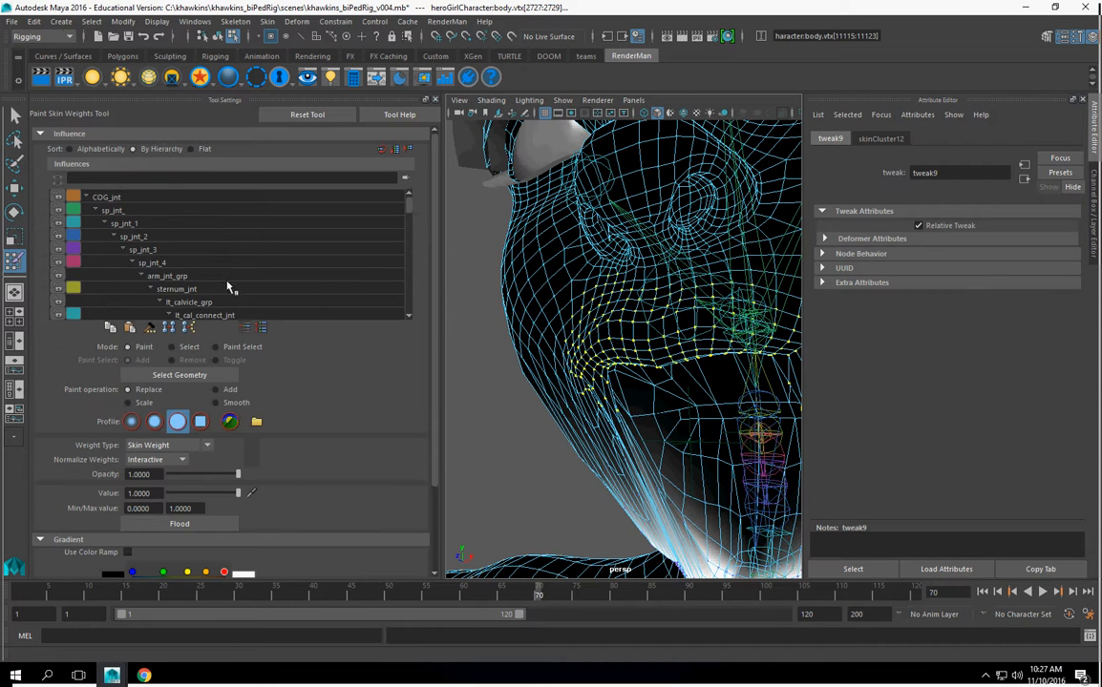
{"action": "left_click_drag", "start_coordinate": [409, 206], "coordinate": [411, 284]}
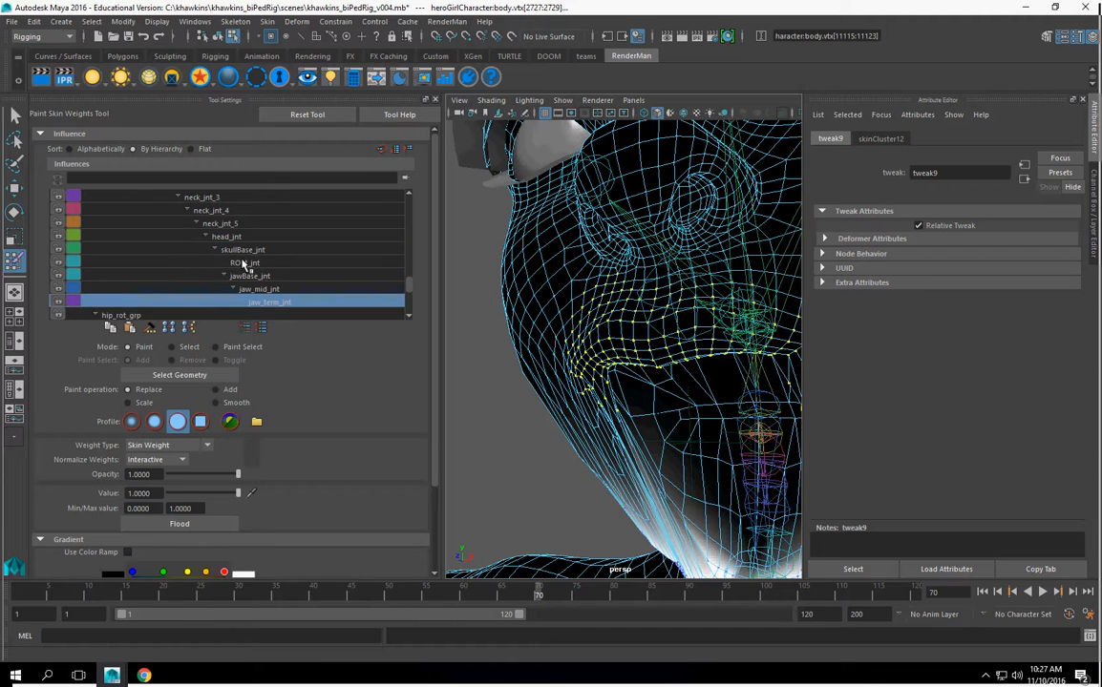
{"action": "left_click", "coordinate": [244, 261]}
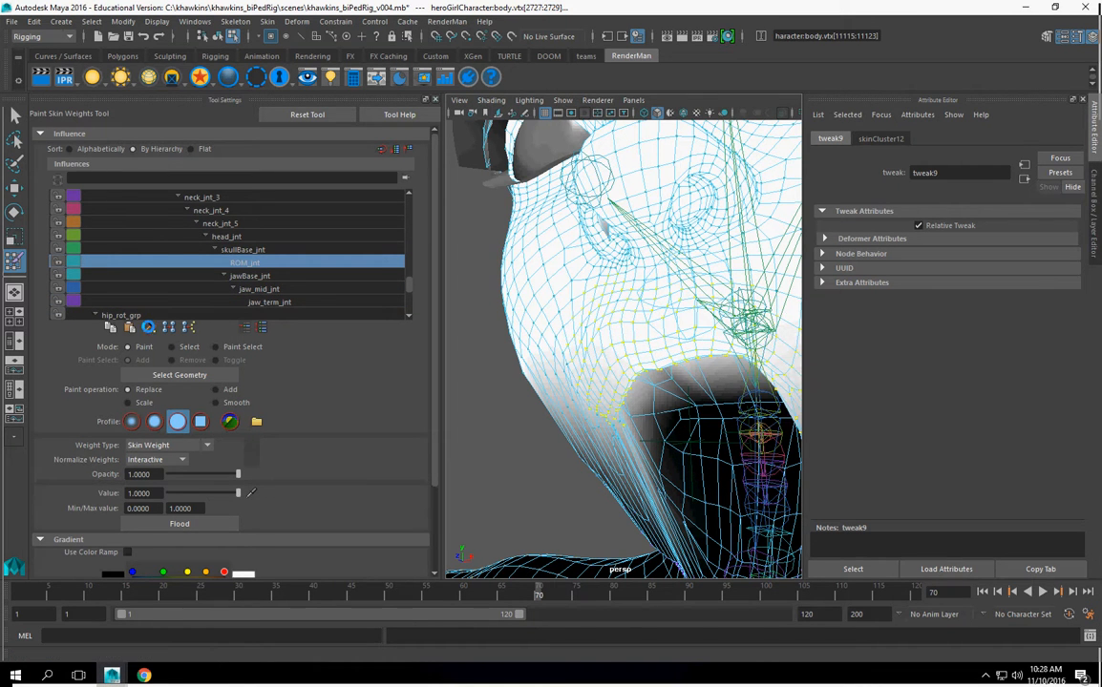
{"action": "left_click_drag", "start_coordinate": [620, 320], "coordinate": [511, 303], "text": "alt"}
{"action": "right_click_drag", "start_coordinate": [511, 304], "coordinate": [611, 277], "text": "alt"}
{"action": "middle_click_drag", "start_coordinate": [620, 256], "coordinate": [630, 325], "text": "alt"}
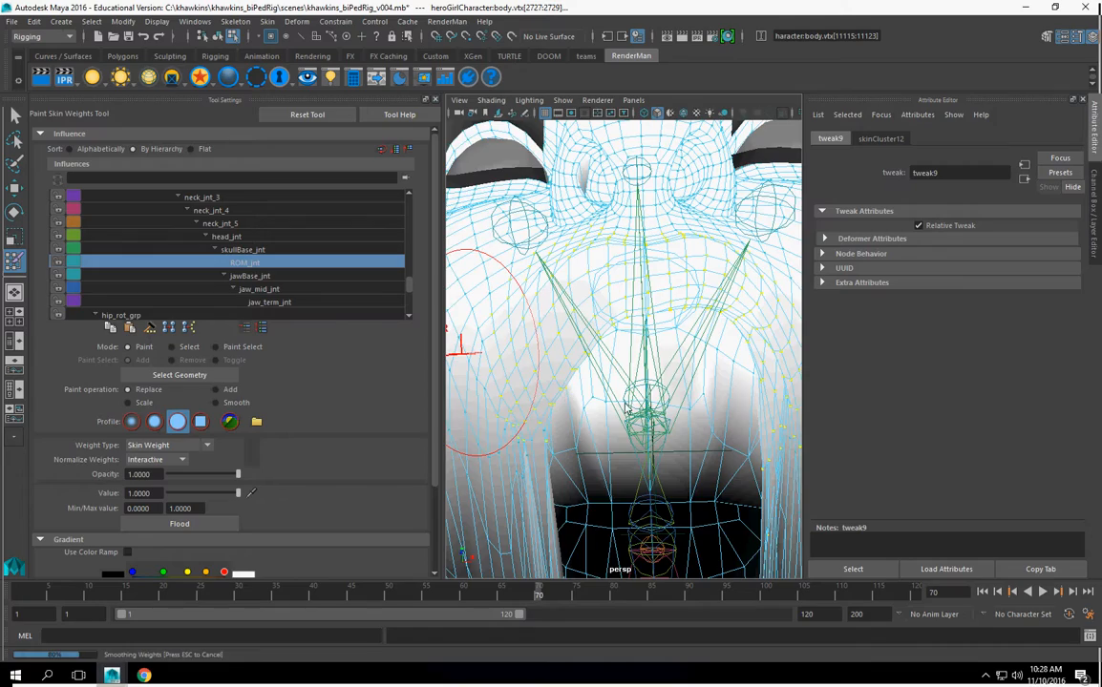
Step: Examine the smoothed upper lip and mouth corners from several angles and distances
{"action": "right_click_drag", "start_coordinate": [625, 409], "coordinate": [512, 420], "text": "alt"}
{"action": "middle_click_drag", "start_coordinate": [582, 468], "coordinate": [593, 389], "text": "alt"}
{"action": "right_click_drag", "start_coordinate": [593, 388], "coordinate": [669, 387], "text": "alt"}
{"action": "left_click_drag", "start_coordinate": [669, 401], "coordinate": [646, 425], "text": "alt"}
{"action": "right_click_drag", "start_coordinate": [646, 426], "coordinate": [546, 387], "text": "alt"}
{"action": "left_click_drag", "start_coordinate": [547, 387], "coordinate": [610, 333], "text": "alt"}
{"action": "scroll", "coordinate": [592, 315], "scroll_direction": "up", "scroll_amount": 3}
Step: Open the Component Editor on the selected vertices' smooth skin weights and widen it to show every joint column
{"action": "key", "text": "space"}
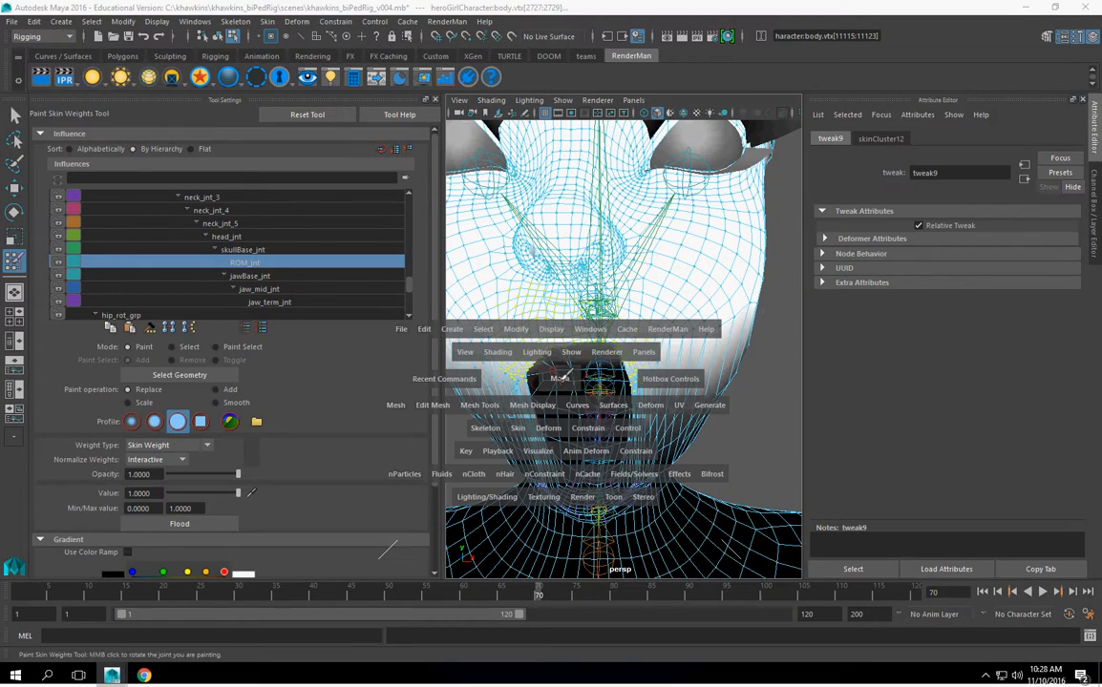
{"action": "left_click", "coordinate": [592, 329]}
{"action": "mouse_move", "coordinate": [637, 368]}
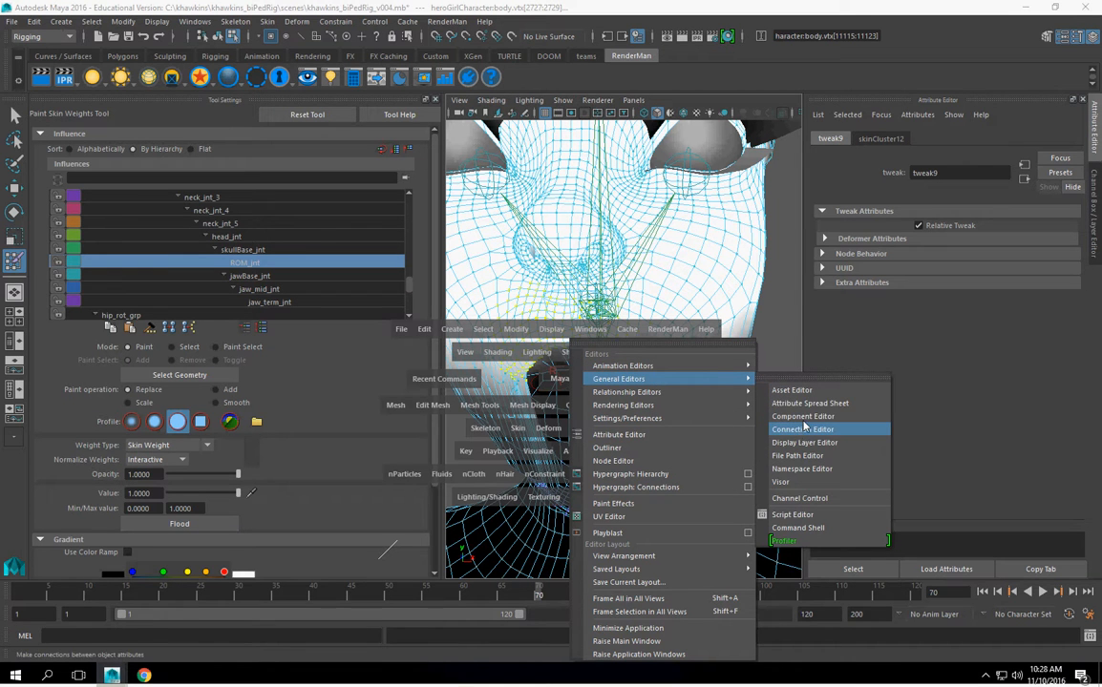
{"action": "left_click", "coordinate": [802, 416]}
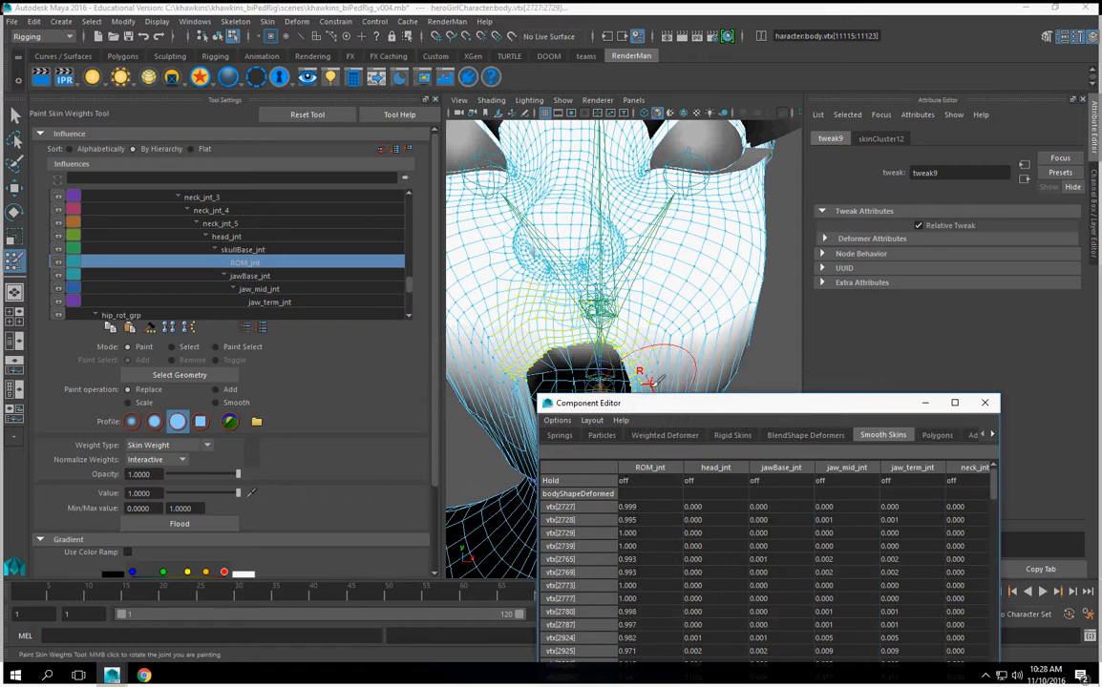
{"action": "left_click_drag", "start_coordinate": [659, 403], "coordinate": [342, 161]}
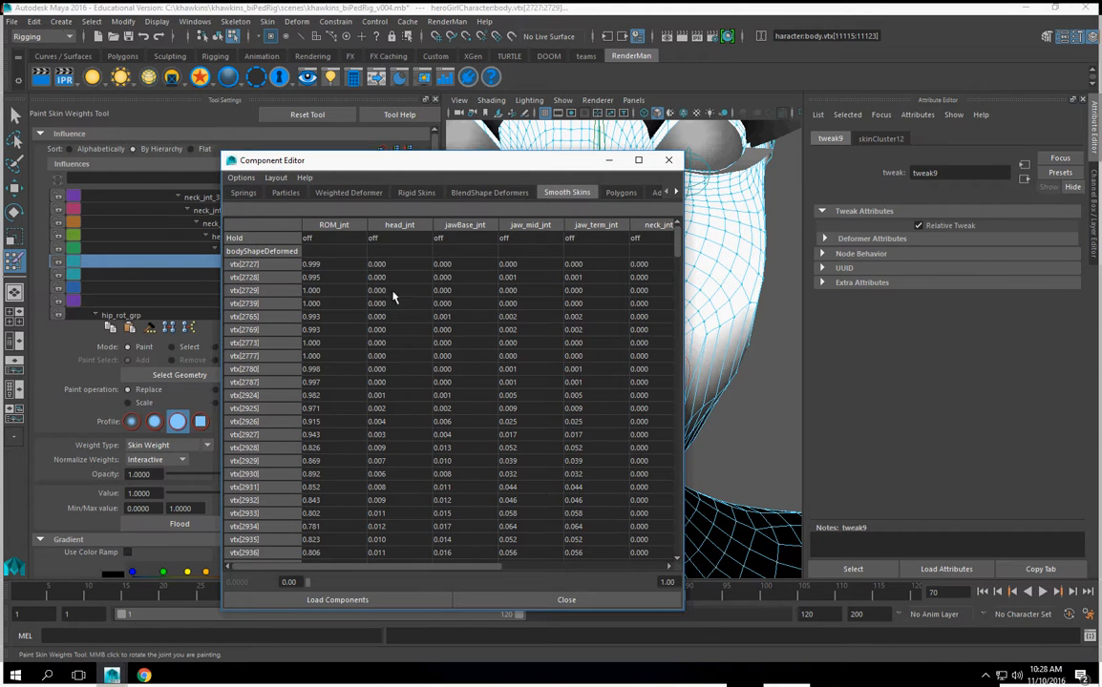
{"action": "left_click_drag", "start_coordinate": [685, 306], "coordinate": [842, 303]}
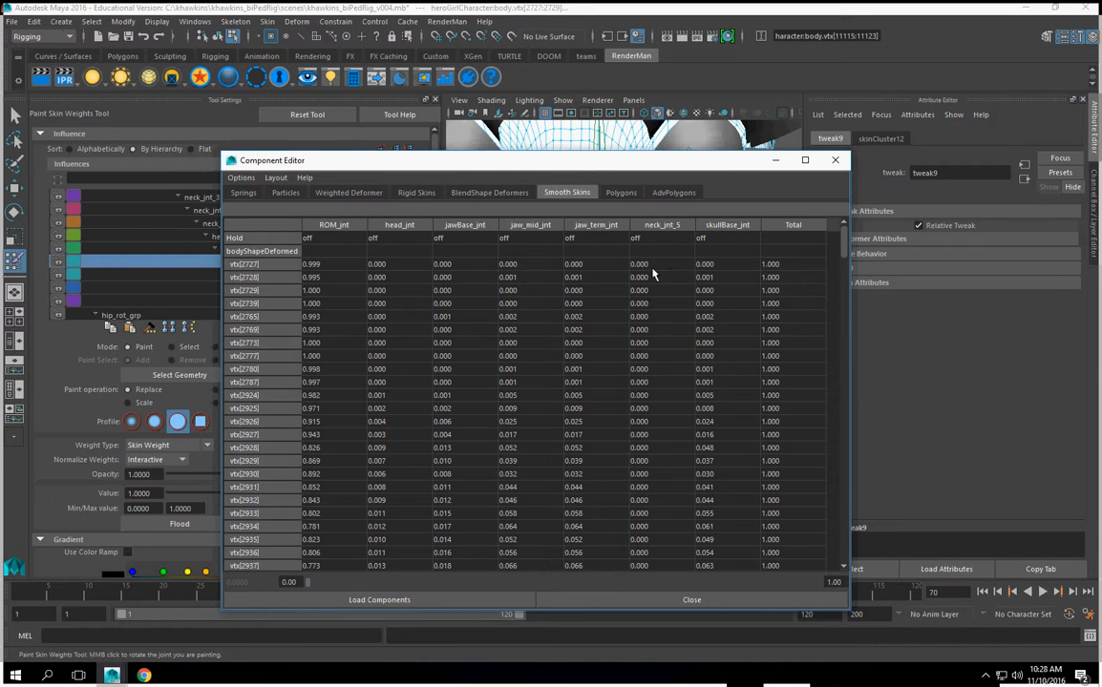
Step: Set the neck_jnt_5 weight to 0 for the listed upper-lip vertices
{"action": "left_click", "coordinate": [656, 503]}
{"action": "scroll", "coordinate": [630, 477], "scroll_direction": "down", "scroll_amount": 7}
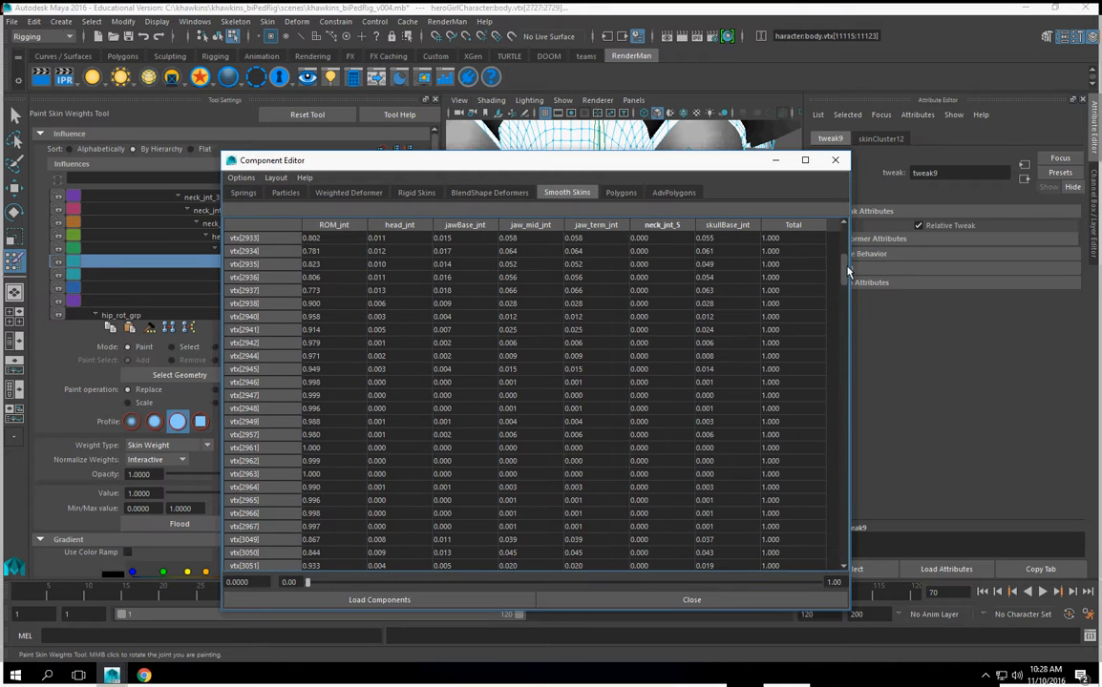
{"action": "scroll", "coordinate": [844, 370], "scroll_direction": "up", "scroll_amount": 1}
{"action": "left_click_drag", "start_coordinate": [843, 268], "coordinate": [843, 516]}
{"action": "scroll", "coordinate": [838, 570], "scroll_direction": "down", "scroll_amount": 8}
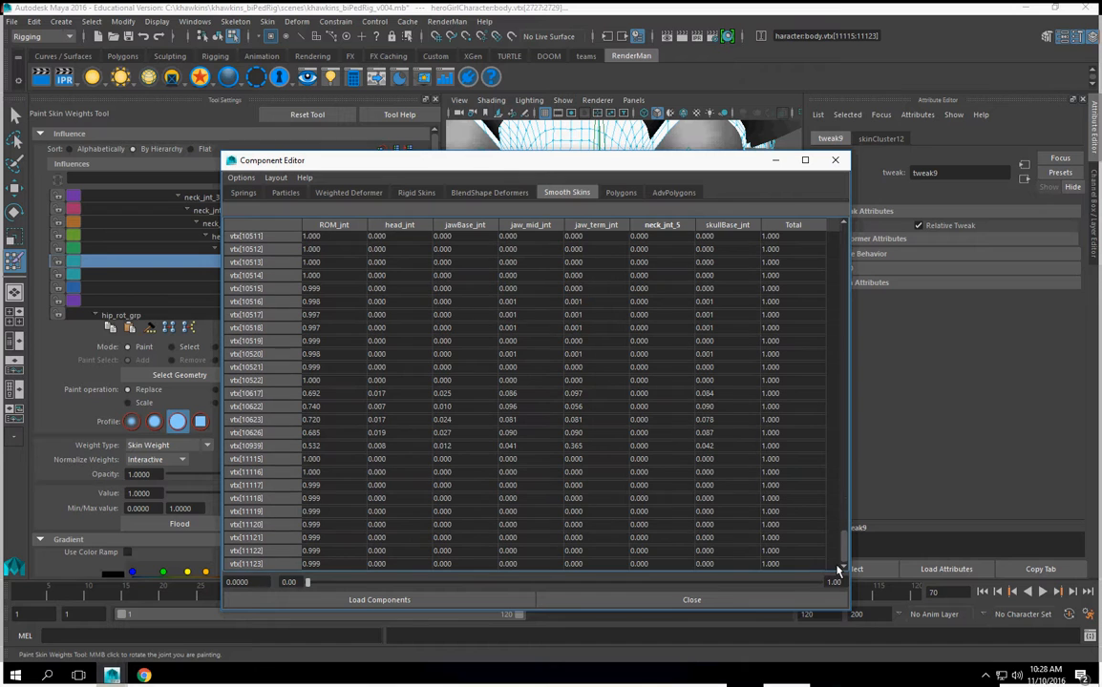
{"action": "left_click", "coordinate": [644, 564], "text": "shift"}
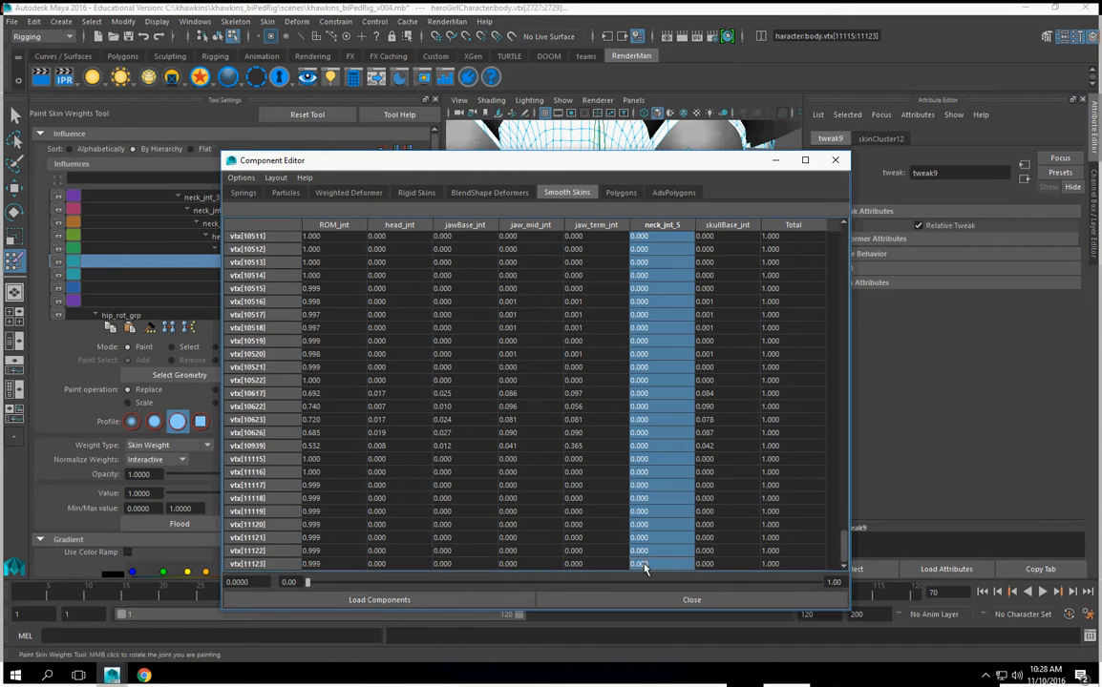
{"action": "double_click", "coordinate": [645, 565], "text": "shift"}
{"action": "type", "text": "0"}
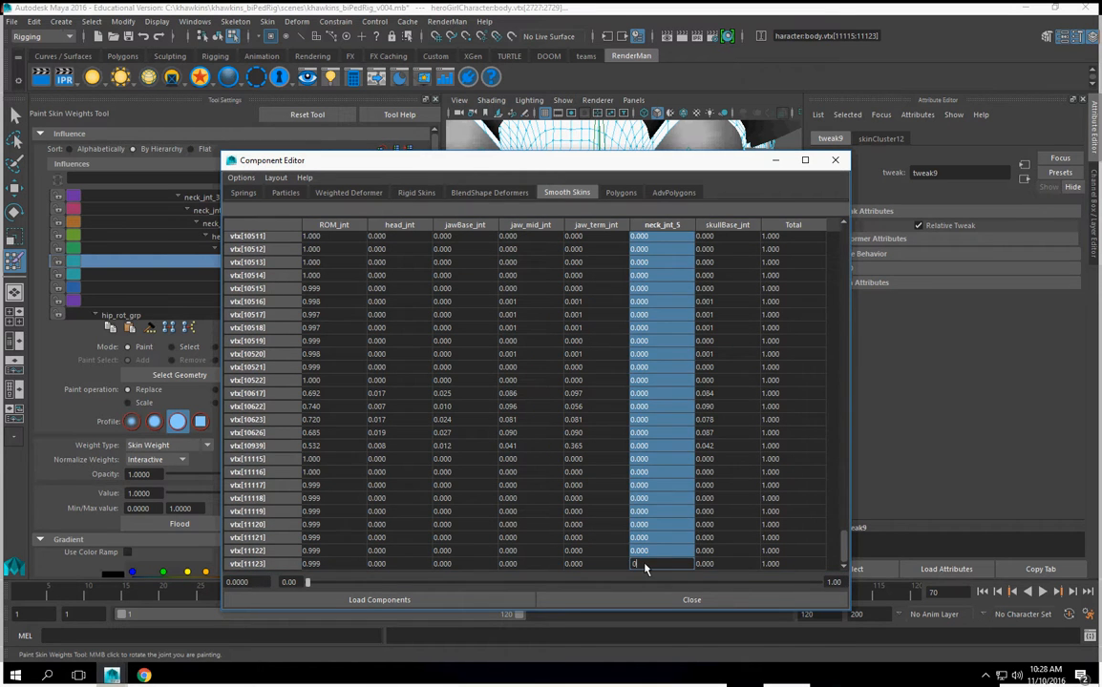
{"action": "key", "text": "Return"}
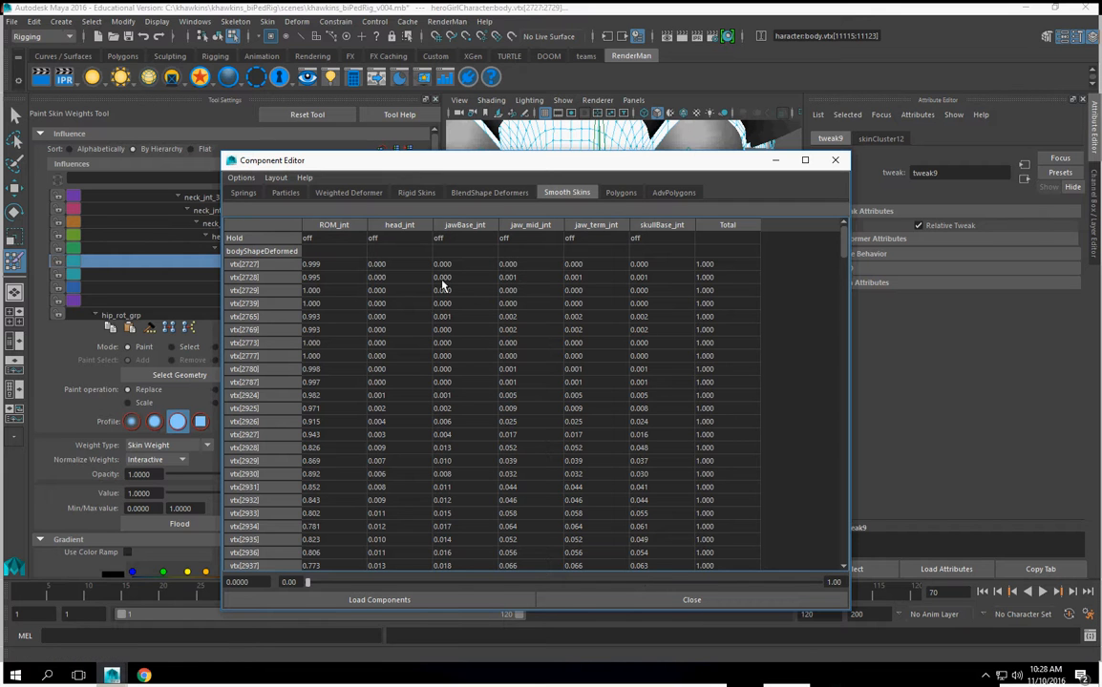
{"action": "left_click_drag", "start_coordinate": [443, 169], "coordinate": [374, 114]}
{"action": "double_click", "coordinate": [250, 209]}
{"action": "left_click_drag", "start_coordinate": [775, 188], "coordinate": [770, 503]}
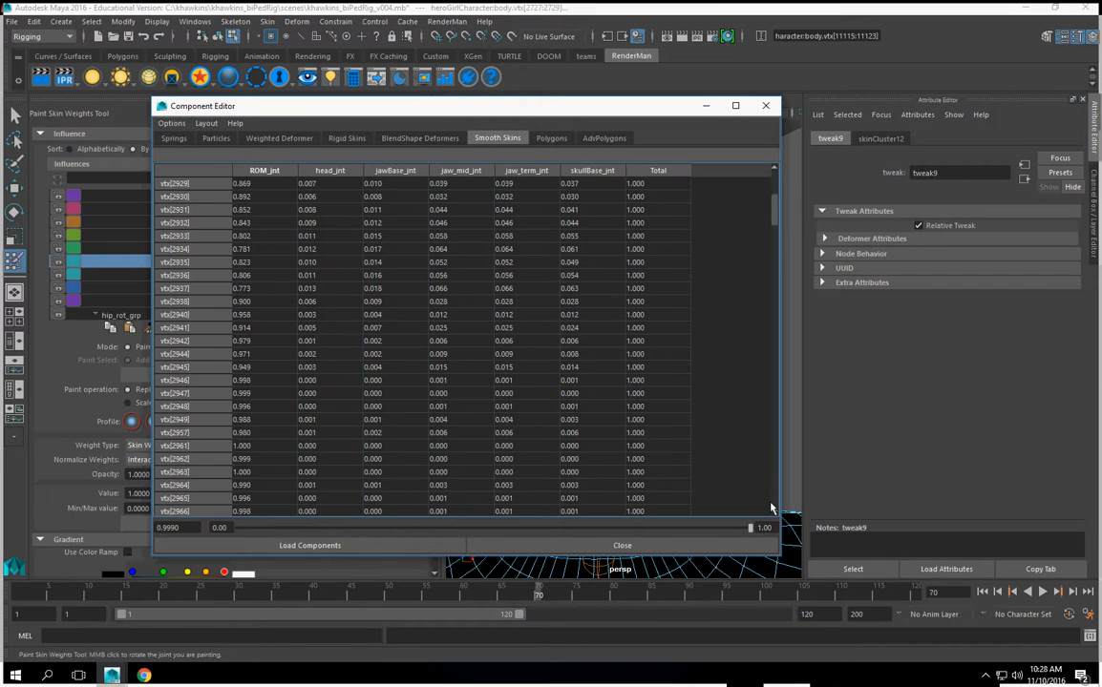
{"action": "left_click", "coordinate": [264, 175]}
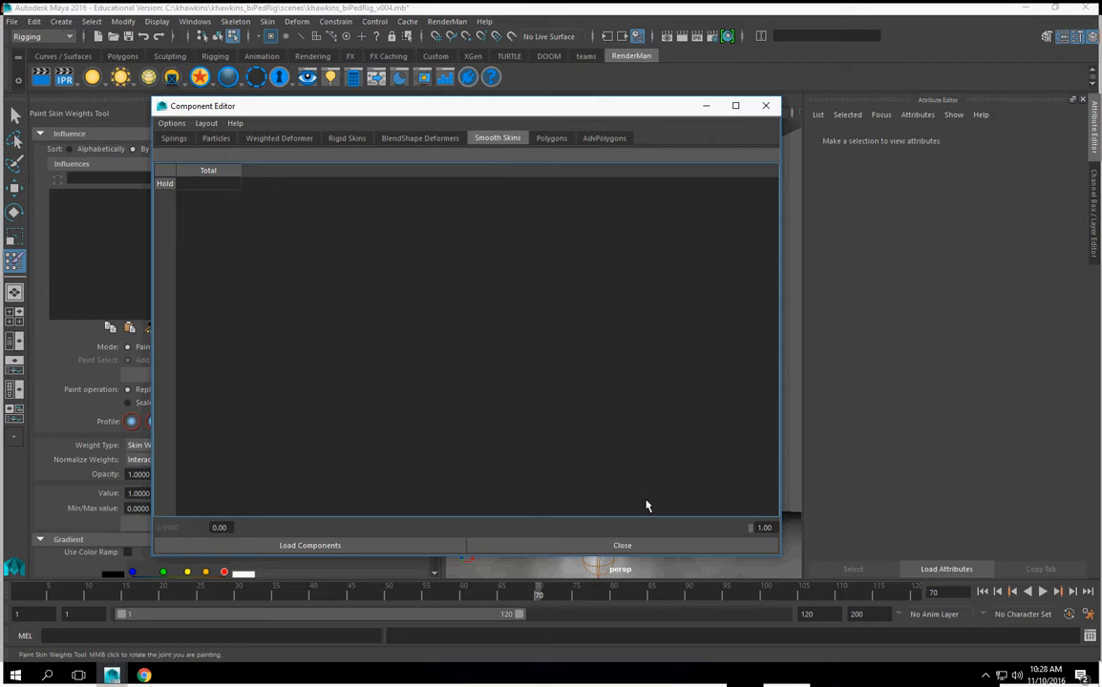
{"action": "left_click_drag", "start_coordinate": [443, 107], "coordinate": [1006, 135]}
{"action": "mouse_move", "coordinate": [604, 299]}
{"action": "left_mouse_down", "text": "alt"}
{"action": "mouse_move", "coordinate": [563, 279]}
{"action": "mouse_move", "coordinate": [591, 304]}
{"action": "left_mouse_up", "text": "alt"}
{"action": "key", "text": "ctrl+z"}
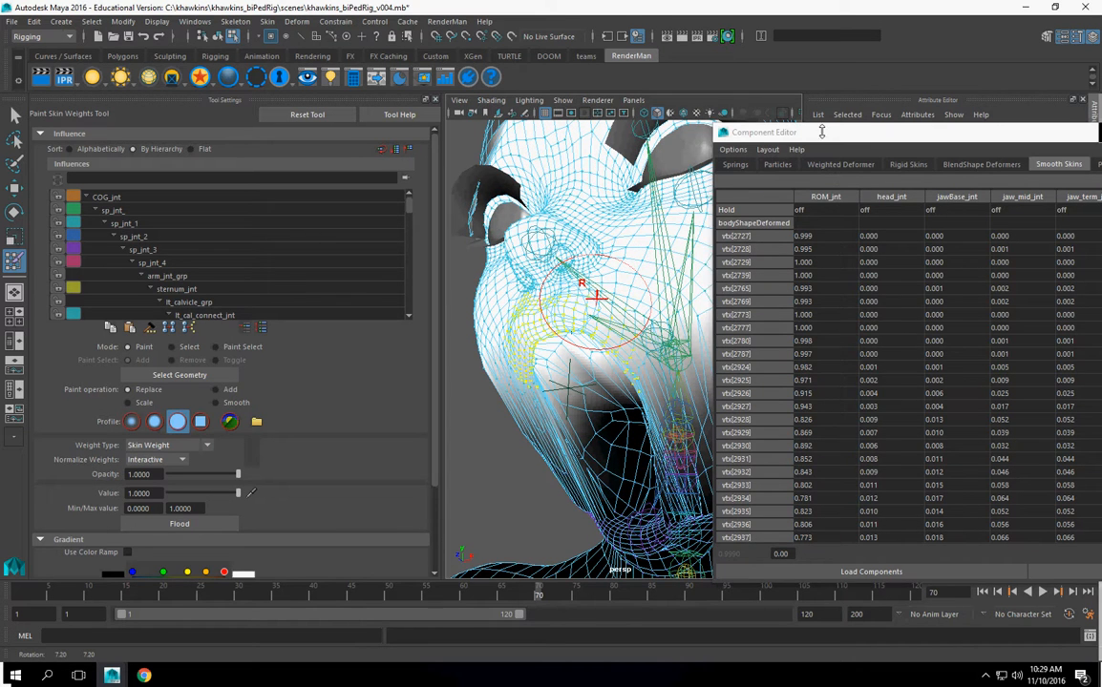
Step: Try setting the ROM_jnt weight to 0 for all listed vertices in the Component Editor
{"action": "left_click_drag", "start_coordinate": [818, 133], "coordinate": [298, 146]}
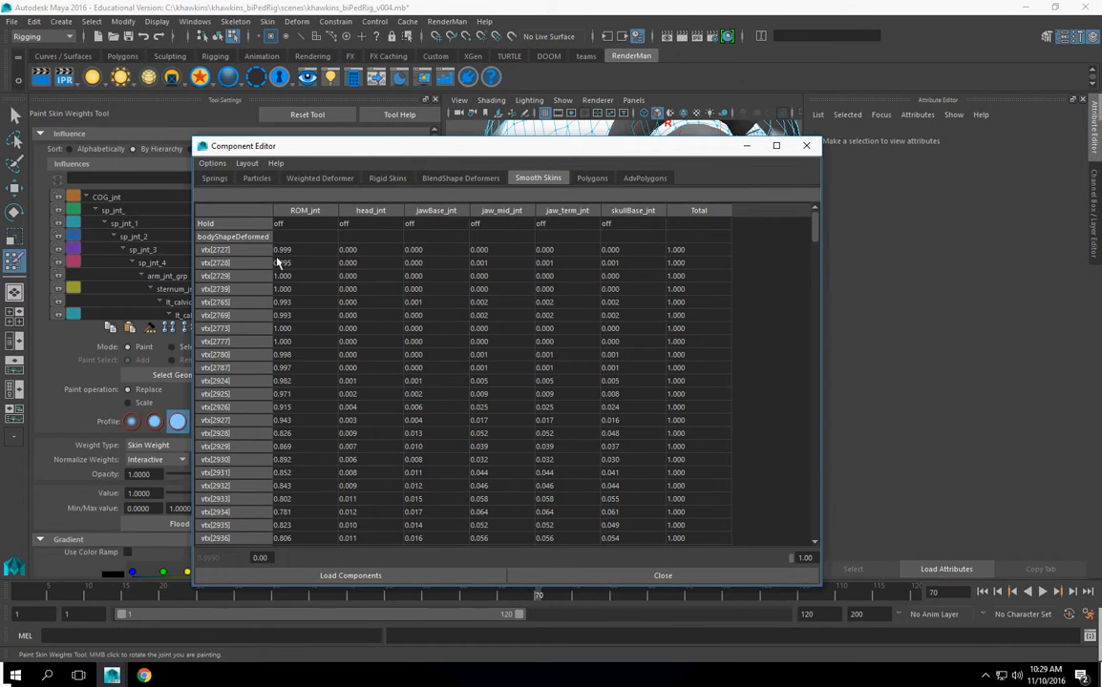
{"action": "left_click", "coordinate": [712, 310]}
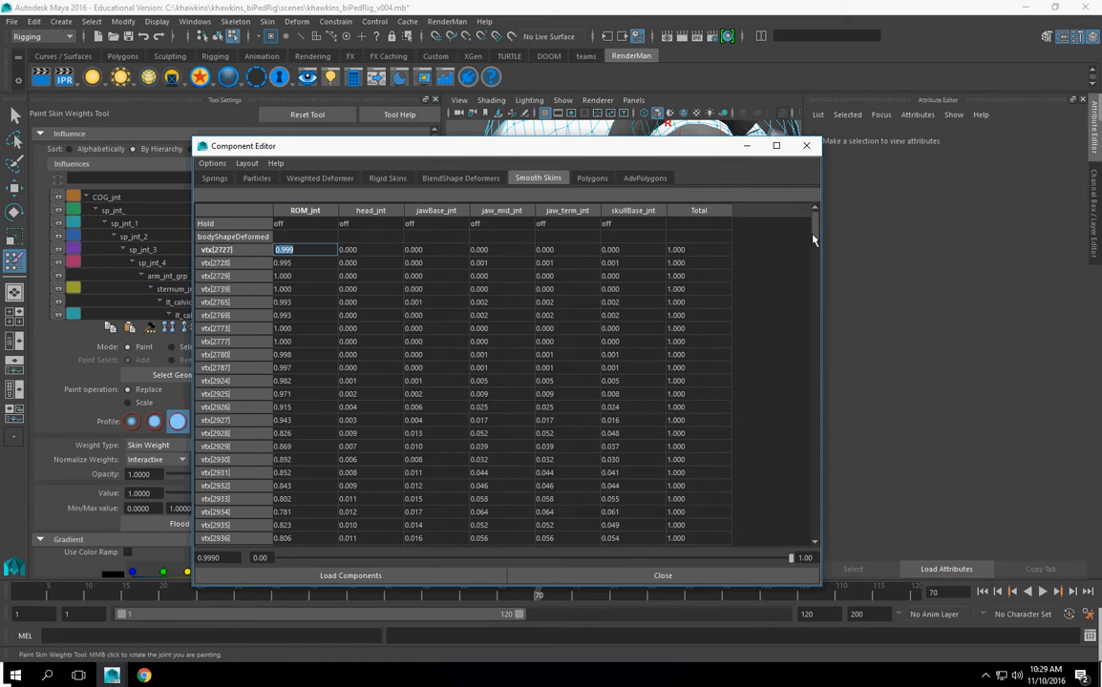
{"action": "left_click", "coordinate": [812, 527]}
{"action": "left_click", "coordinate": [816, 543]}
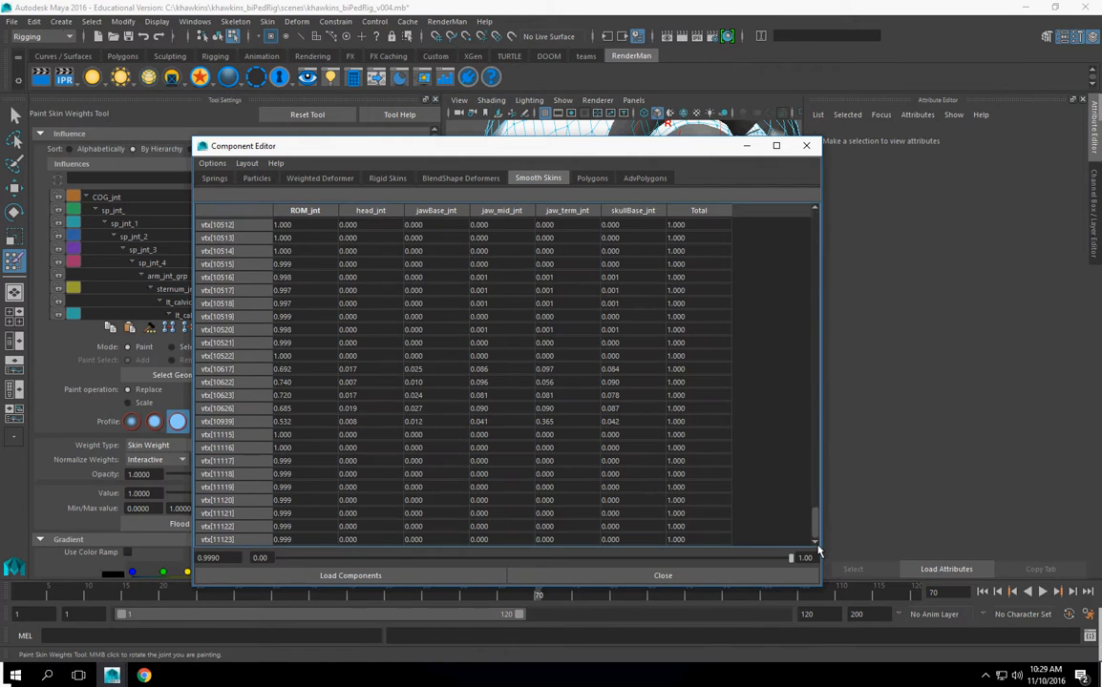
{"action": "left_click", "coordinate": [286, 540], "text": "shift"}
{"action": "type", "text": "0"}
{"action": "key", "text": "Return"}
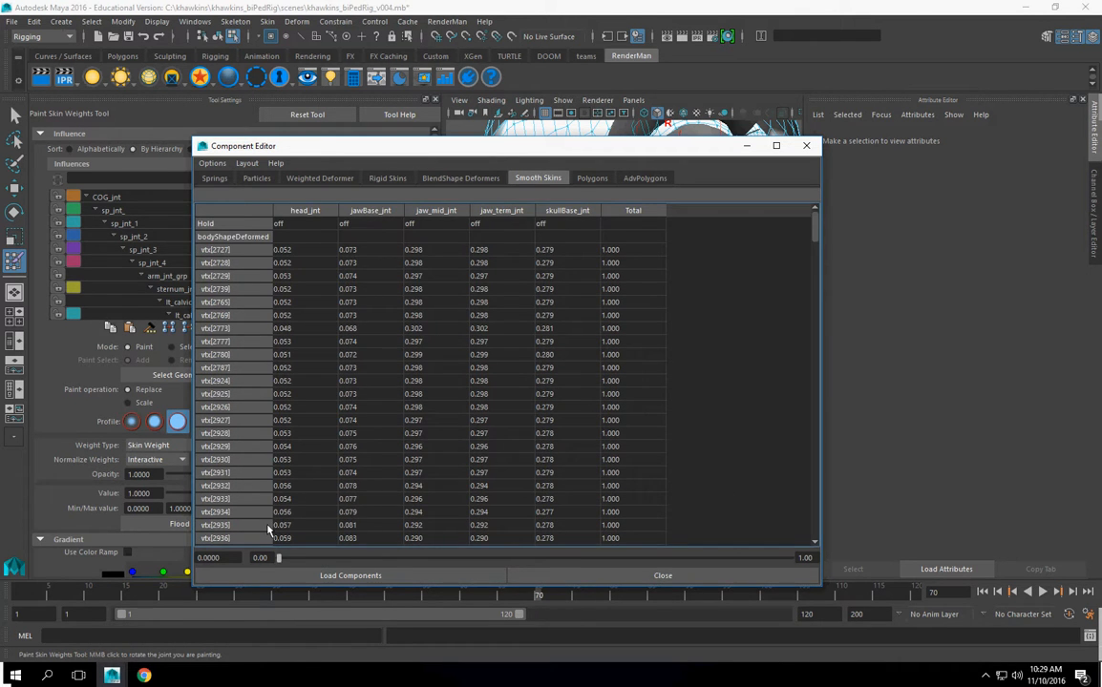
Step: Move the Component Editor out of the way and examine how the upper lip deforms without ROM_jnt influence
{"action": "left_click", "coordinate": [743, 117]}
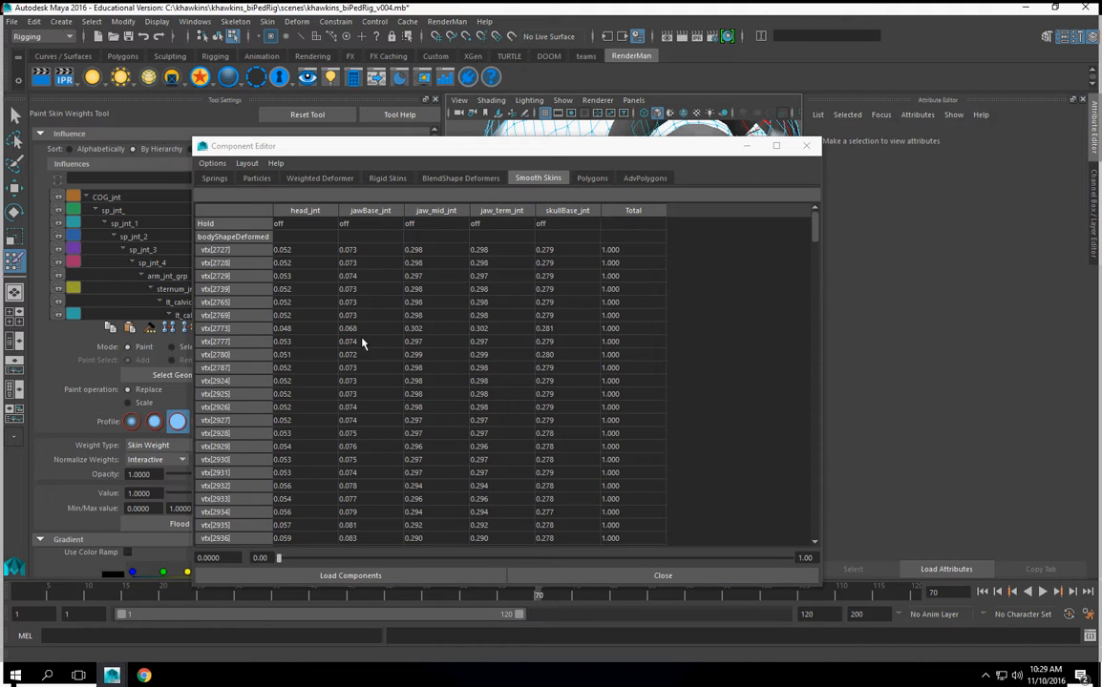
{"action": "left_click", "coordinate": [439, 151]}
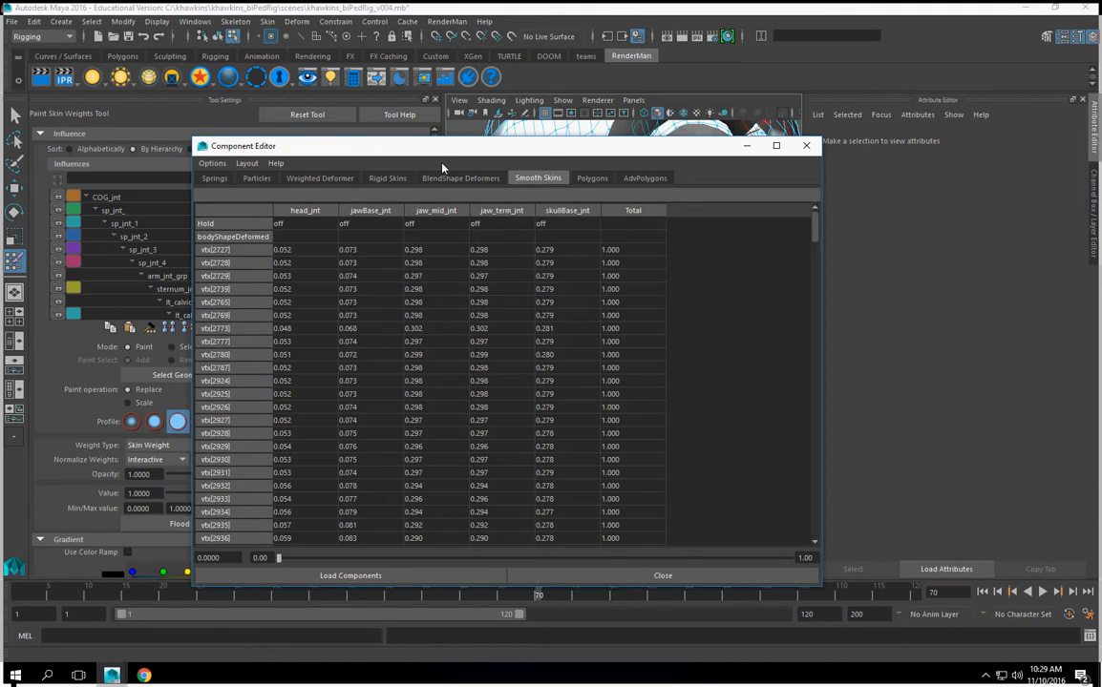
{"action": "left_click_drag", "start_coordinate": [593, 149], "coordinate": [396, 170]}
{"action": "left_click_drag", "start_coordinate": [244, 166], "coordinate": [77, 168]}
{"action": "left_click_drag", "start_coordinate": [653, 378], "coordinate": [613, 336], "text": "alt"}
{"action": "right_click_drag", "start_coordinate": [607, 340], "coordinate": [449, 351], "text": "alt"}
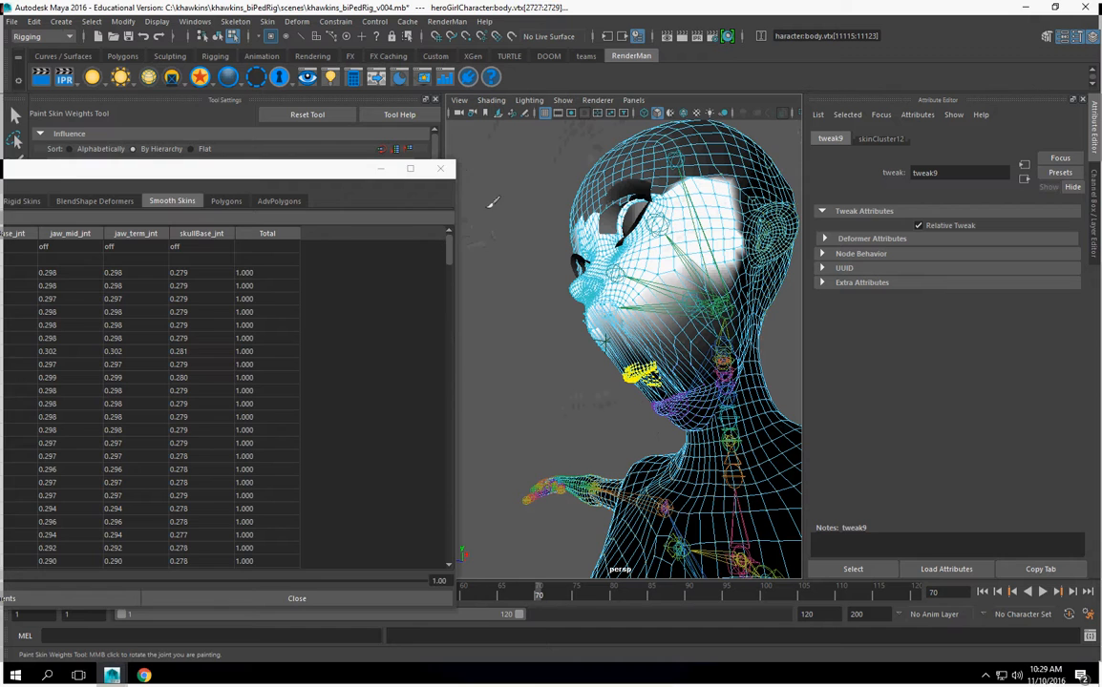
{"action": "left_click", "coordinate": [381, 169]}
{"action": "left_click_drag", "start_coordinate": [598, 401], "coordinate": [580, 412], "text": "alt"}
Step: Switch to the Select tool and undo the ROM_jnt weight change on the upper-lip vertices
{"action": "left_click", "coordinate": [18, 117]}
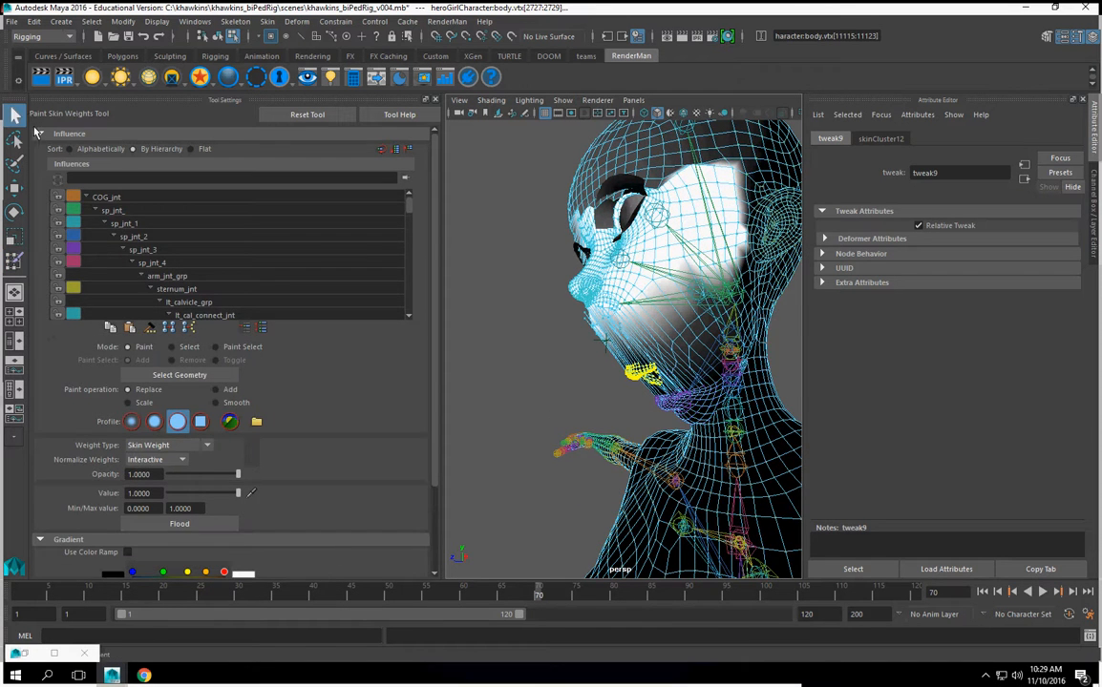
{"action": "left_click", "coordinate": [510, 379]}
{"action": "key", "text": "ctrl+z"}
{"action": "key", "text": "ctrl+z"}
{"action": "left_click_drag", "start_coordinate": [510, 379], "coordinate": [589, 359], "text": "alt"}
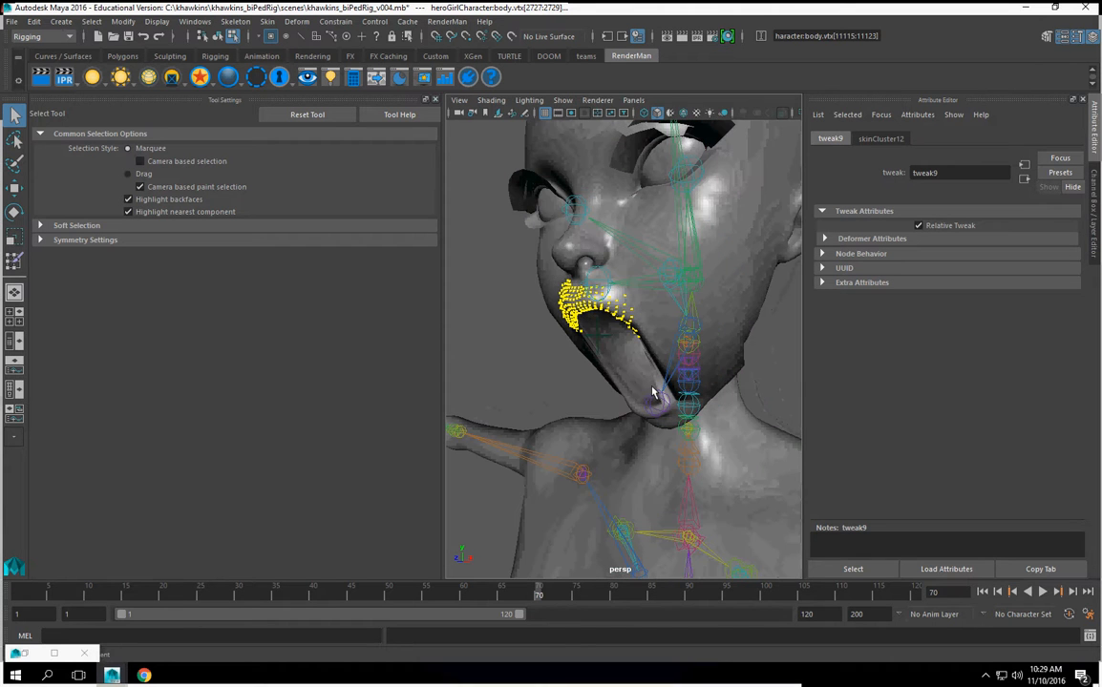
{"action": "left_click_drag", "start_coordinate": [559, 286], "coordinate": [561, 336], "text": "alt"}
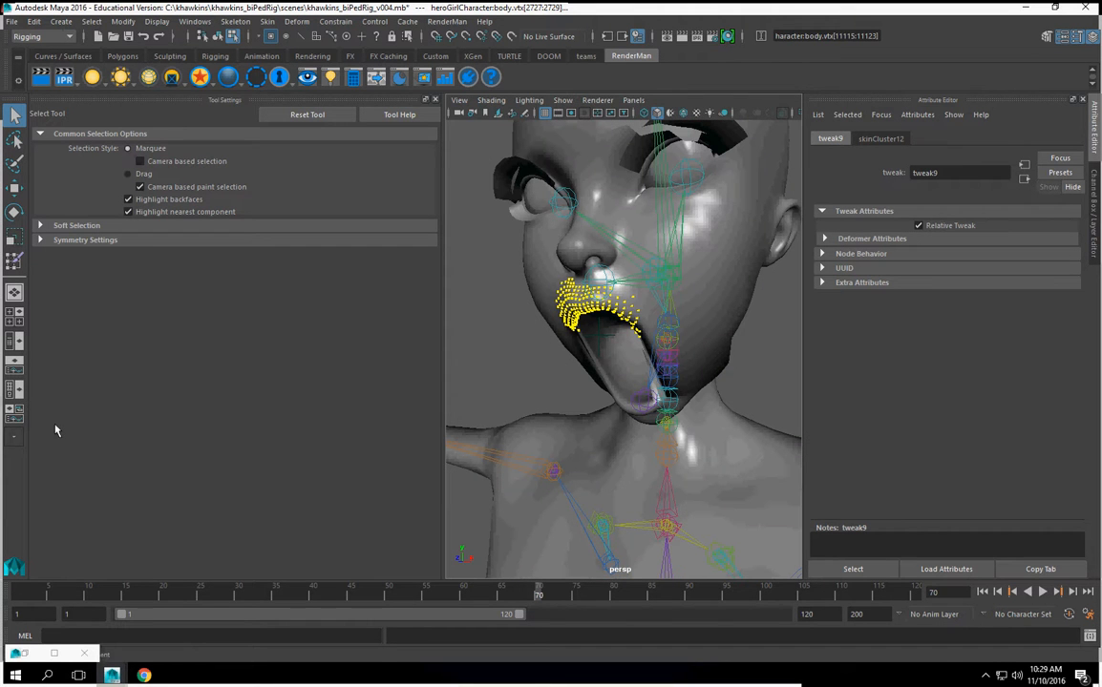
Step: Bring the Component Editor back as a floating window and review the selected vertices' smooth skin weights
{"action": "left_click", "coordinate": [56, 654]}
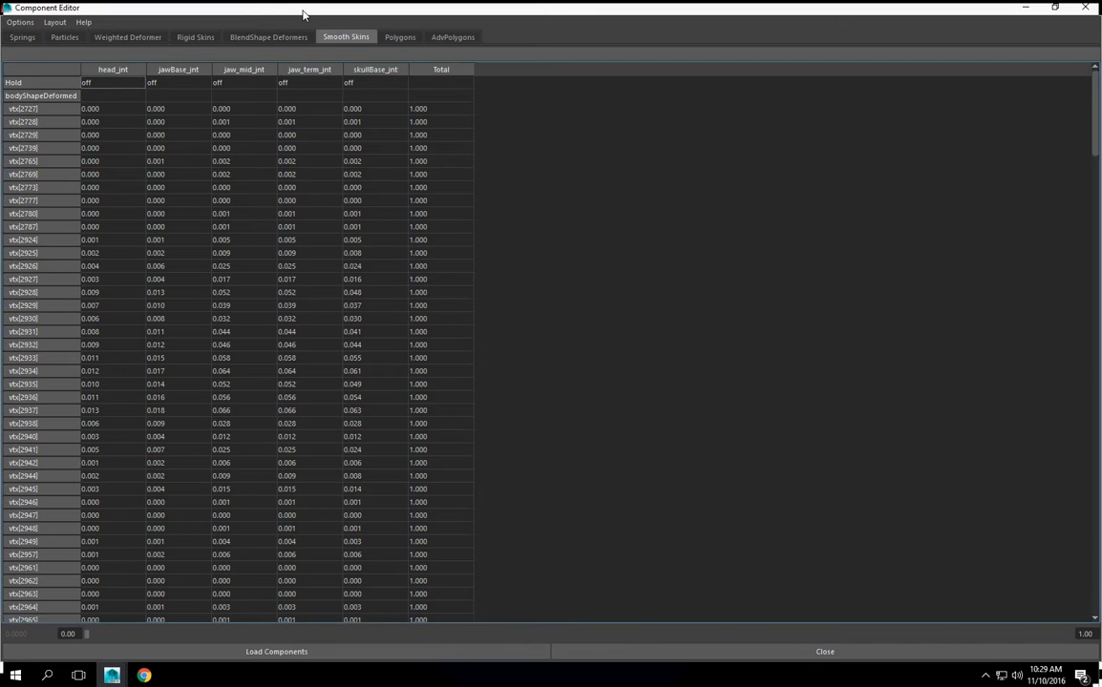
{"action": "double_click", "coordinate": [302, 9]}
{"action": "left_click_drag", "start_coordinate": [140, 168], "coordinate": [354, 166]}
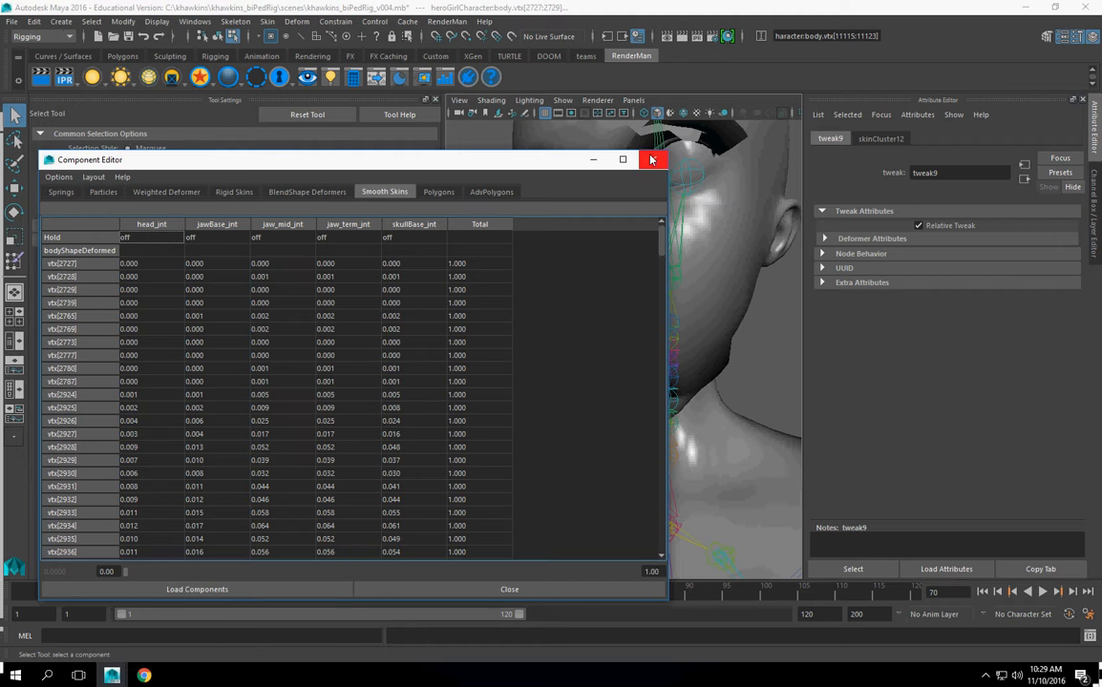
{"action": "left_click_drag", "start_coordinate": [687, 329], "coordinate": [726, 300], "text": "alt"}
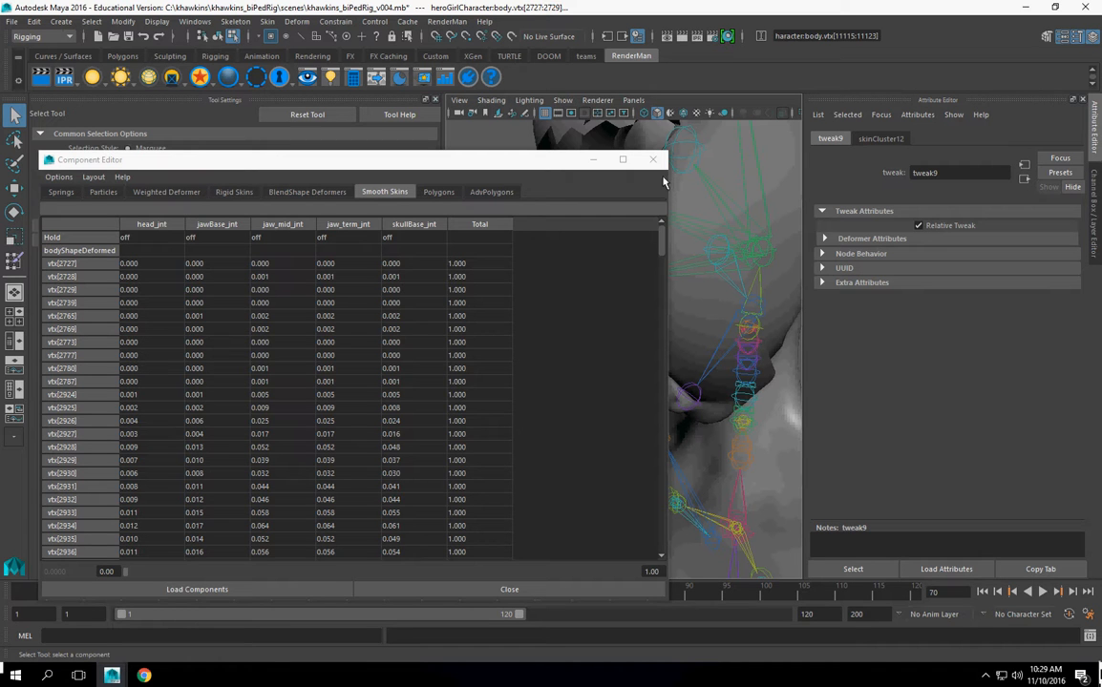
Step: Refresh the smooth skin weights, set ROM_jnt to 1 for all listed upper-lip vertices, and close the Component Editor
{"action": "left_click", "coordinate": [438, 192]}
{"action": "left_click", "coordinate": [387, 193]}
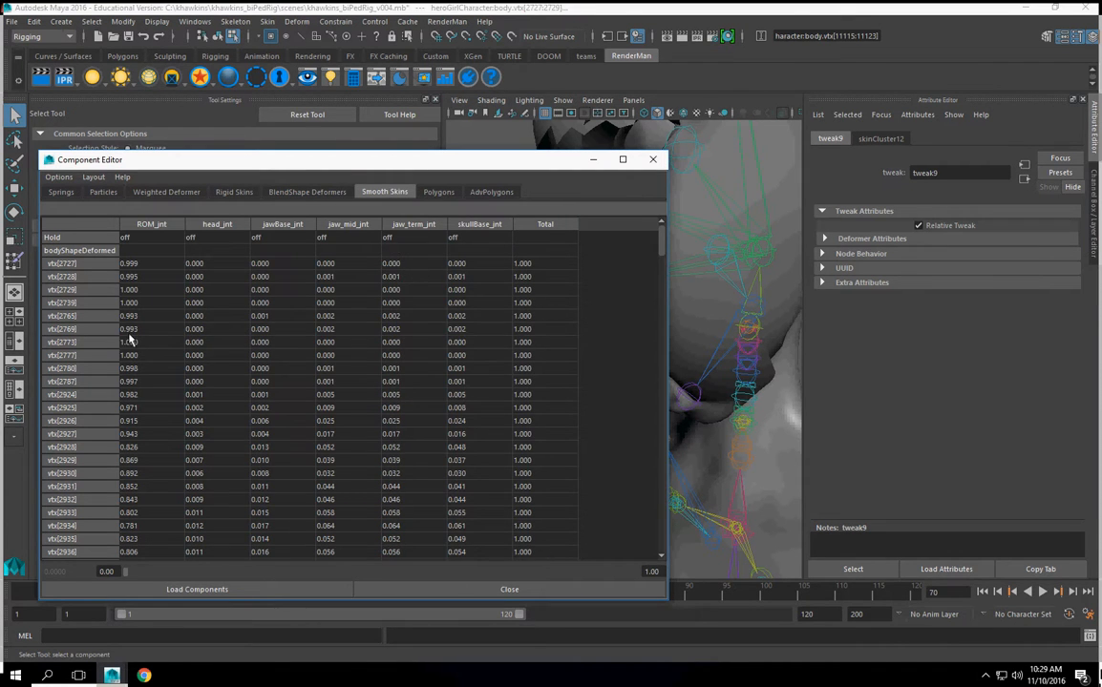
{"action": "left_click", "coordinate": [143, 265]}
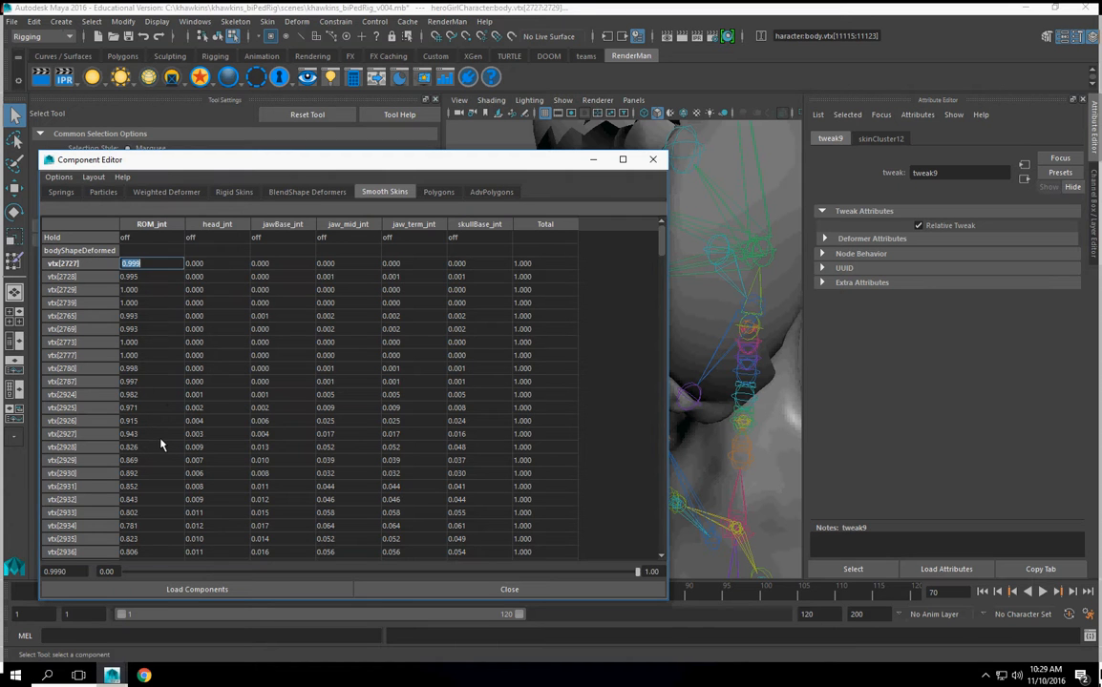
{"action": "scroll", "coordinate": [160, 458], "scroll_direction": "down", "scroll_amount": 7}
{"action": "scroll", "coordinate": [160, 457], "scroll_direction": "down", "scroll_amount": 8}
{"action": "scroll", "coordinate": [153, 554], "scroll_direction": "down", "scroll_amount": 8}
{"action": "left_click_drag", "start_coordinate": [660, 339], "coordinate": [664, 563]}
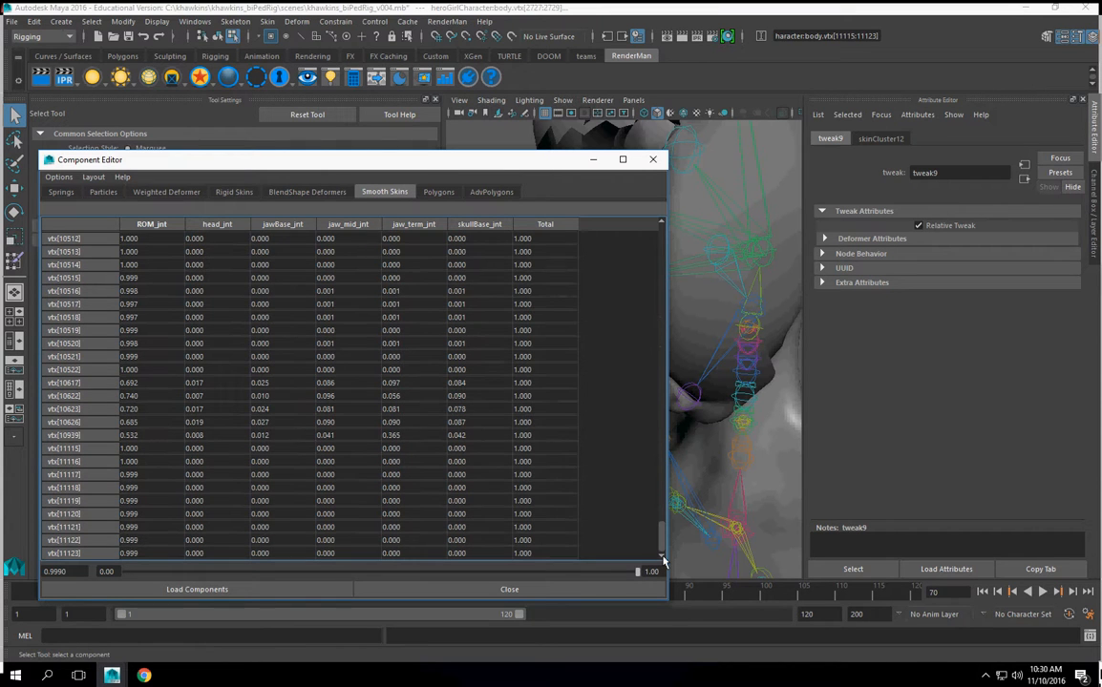
{"action": "left_click", "coordinate": [136, 553], "text": "shift"}
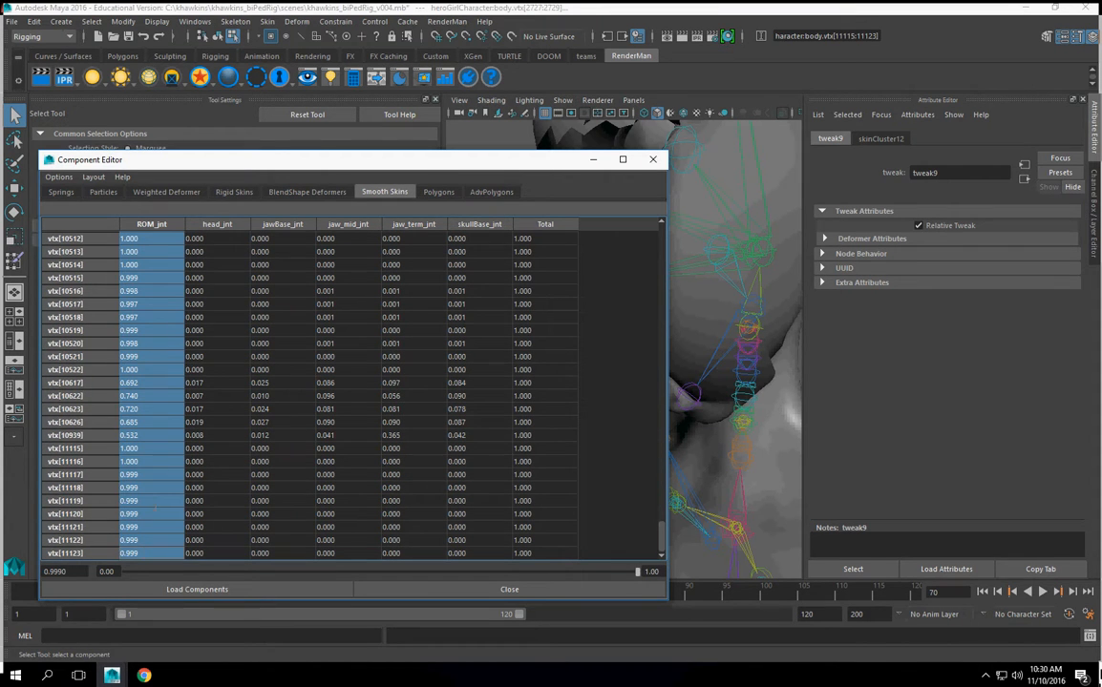
{"action": "type", "text": "1"}
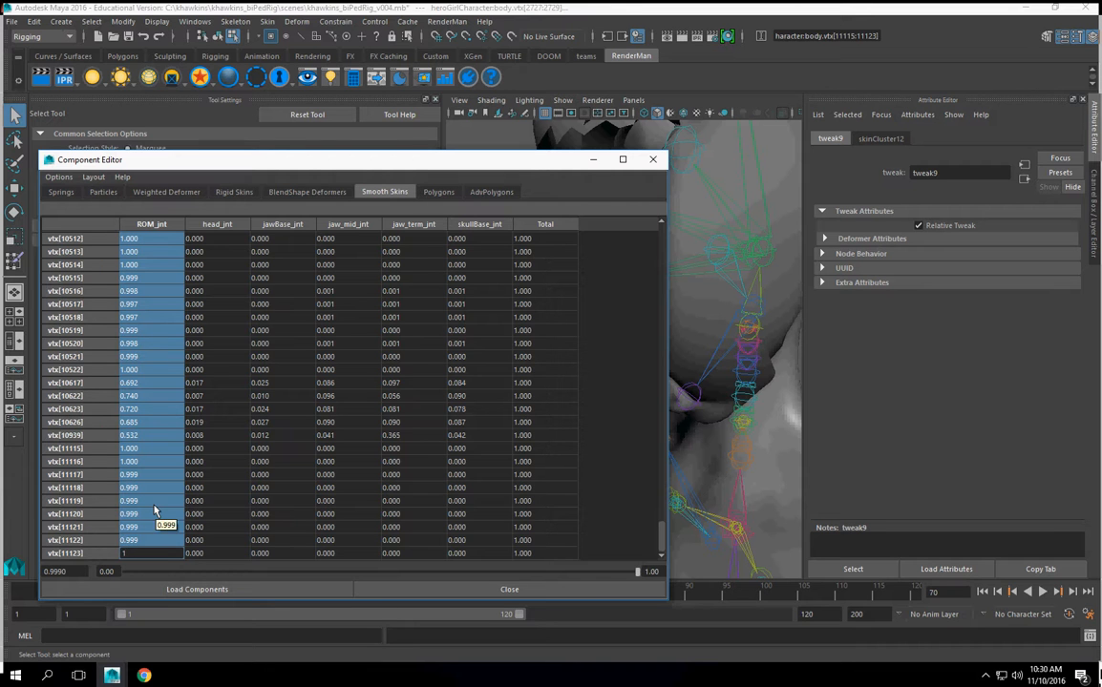
{"action": "key", "text": "Return"}
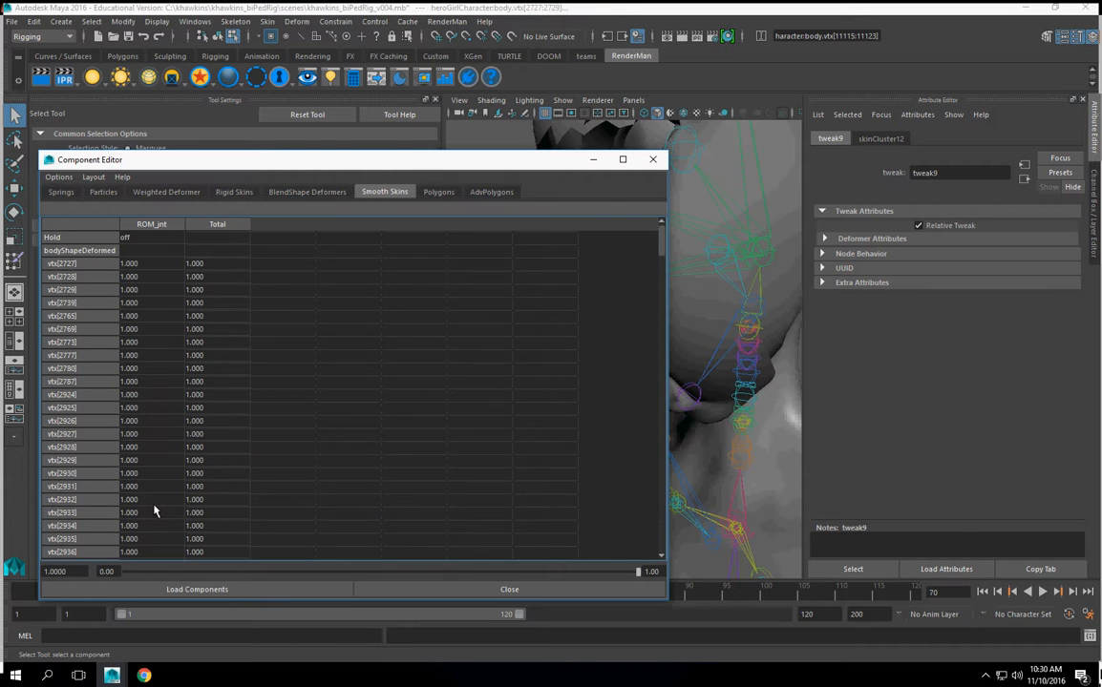
{"action": "left_click", "coordinate": [655, 162]}
Step: Examine the upper lip from the front and side, close the Tool Settings, and clear the vertex selection
{"action": "left_click_drag", "start_coordinate": [657, 253], "coordinate": [731, 281], "text": "alt"}
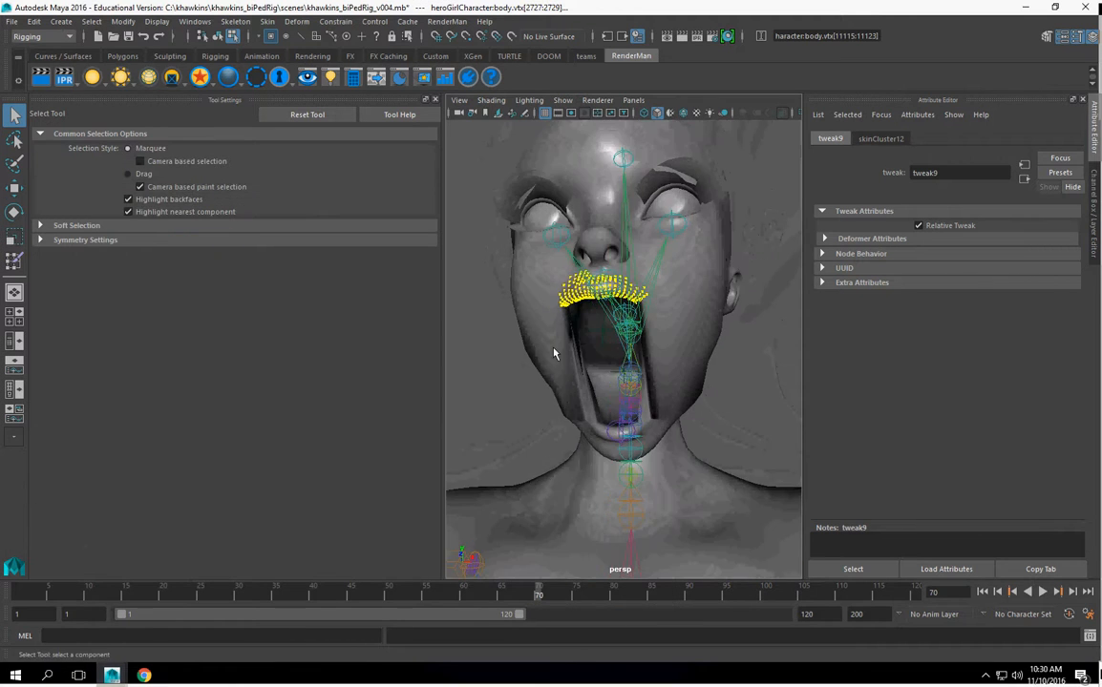
{"action": "right_click_drag", "start_coordinate": [554, 351], "coordinate": [604, 397], "text": "alt"}
{"action": "middle_click_drag", "start_coordinate": [603, 396], "coordinate": [609, 402], "text": "alt"}
{"action": "left_click_drag", "start_coordinate": [609, 402], "coordinate": [382, 105], "text": "alt"}
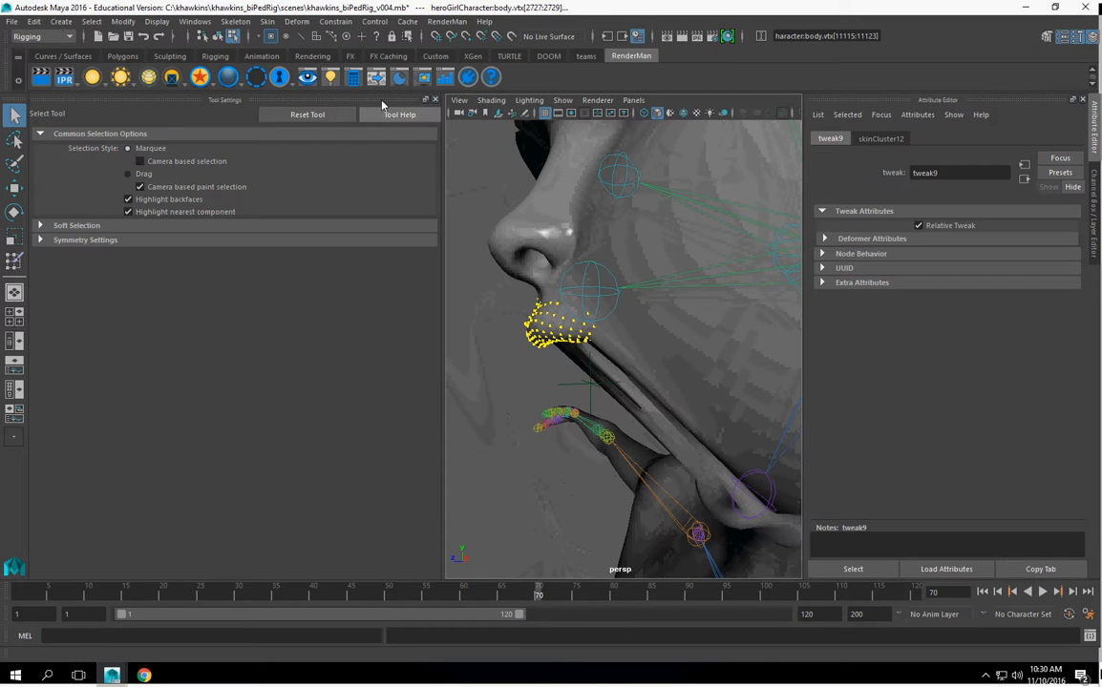
{"action": "left_click", "coordinate": [436, 100]}
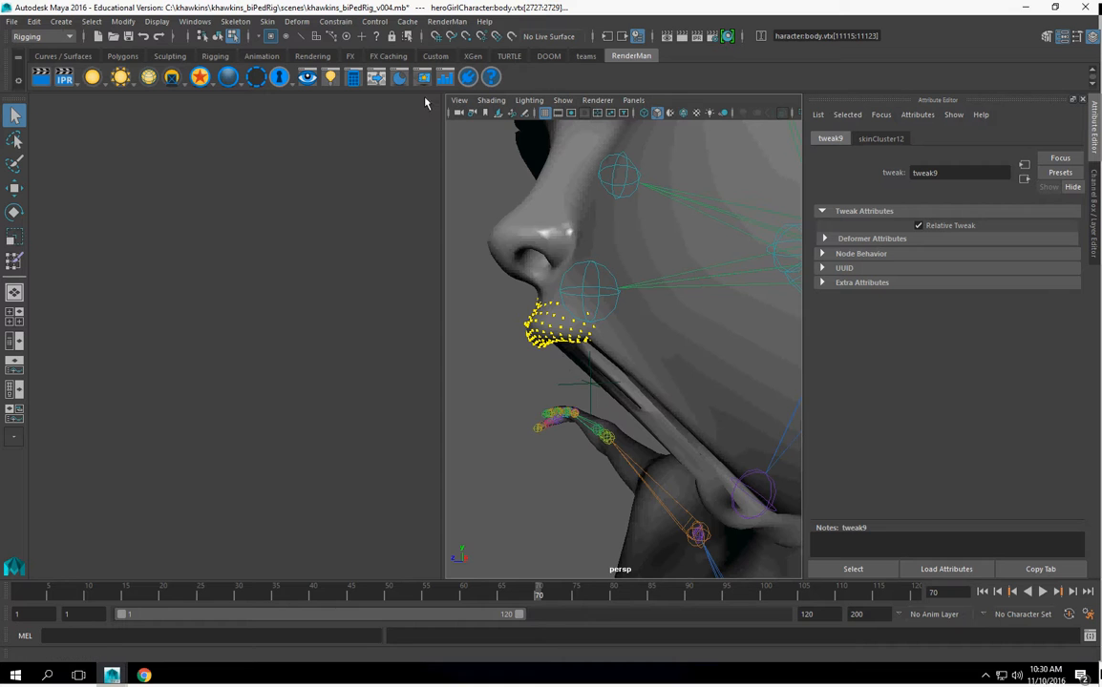
{"action": "key", "text": "space"}
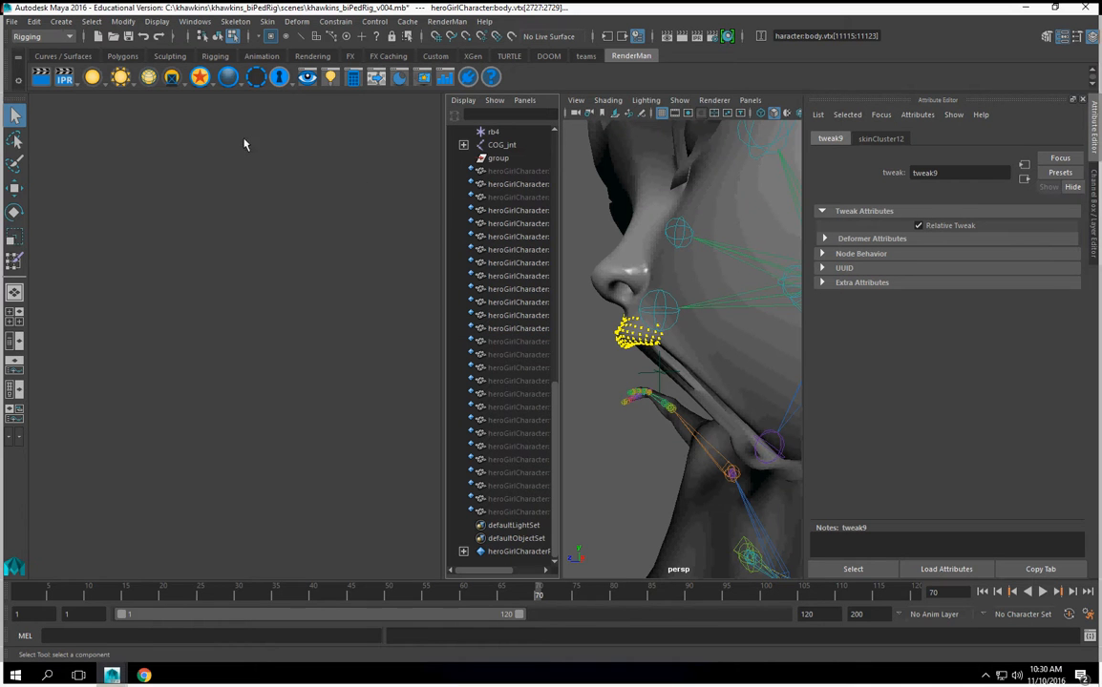
{"action": "key", "text": "space"}
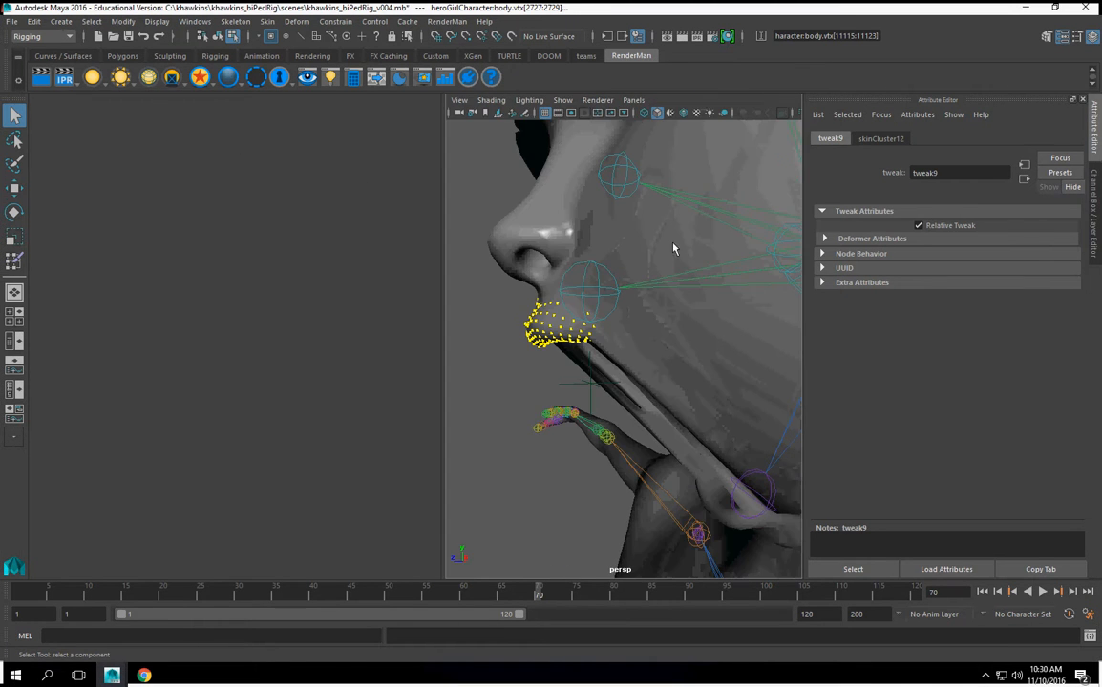
{"action": "left_click", "coordinate": [498, 399]}
{"action": "key", "text": "f"}
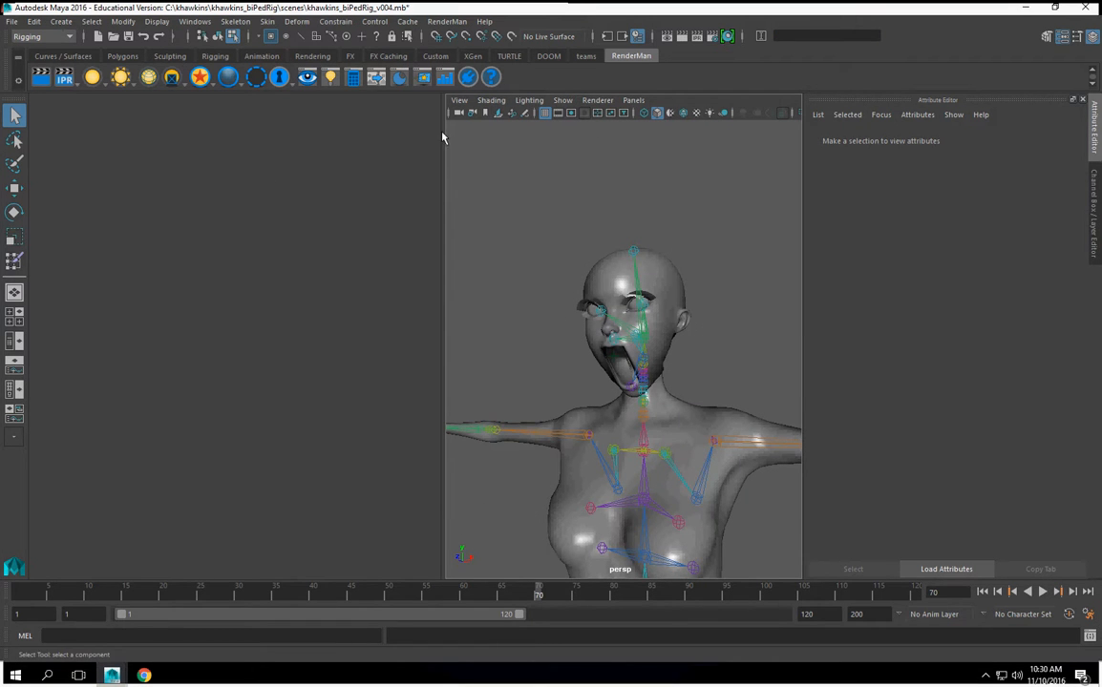
Step: Activate the Rotate tool and switch to object selection mode with nothing selected
{"action": "left_click", "coordinate": [14, 188]}
{"action": "left_click", "coordinate": [15, 212]}
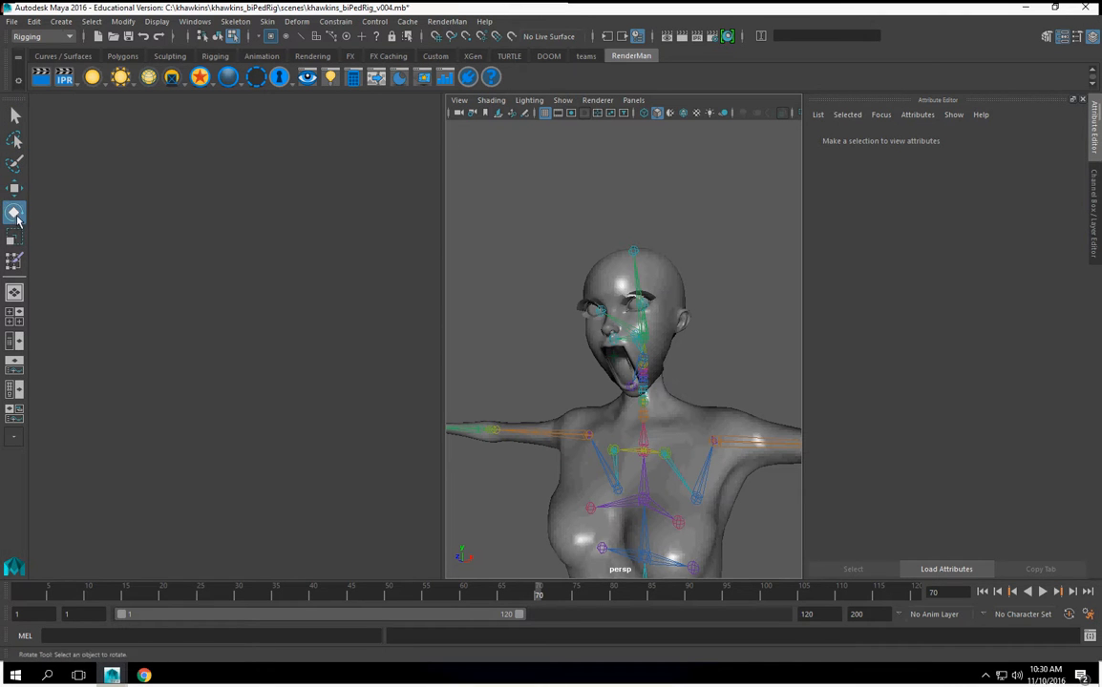
{"action": "left_click", "coordinate": [604, 277]}
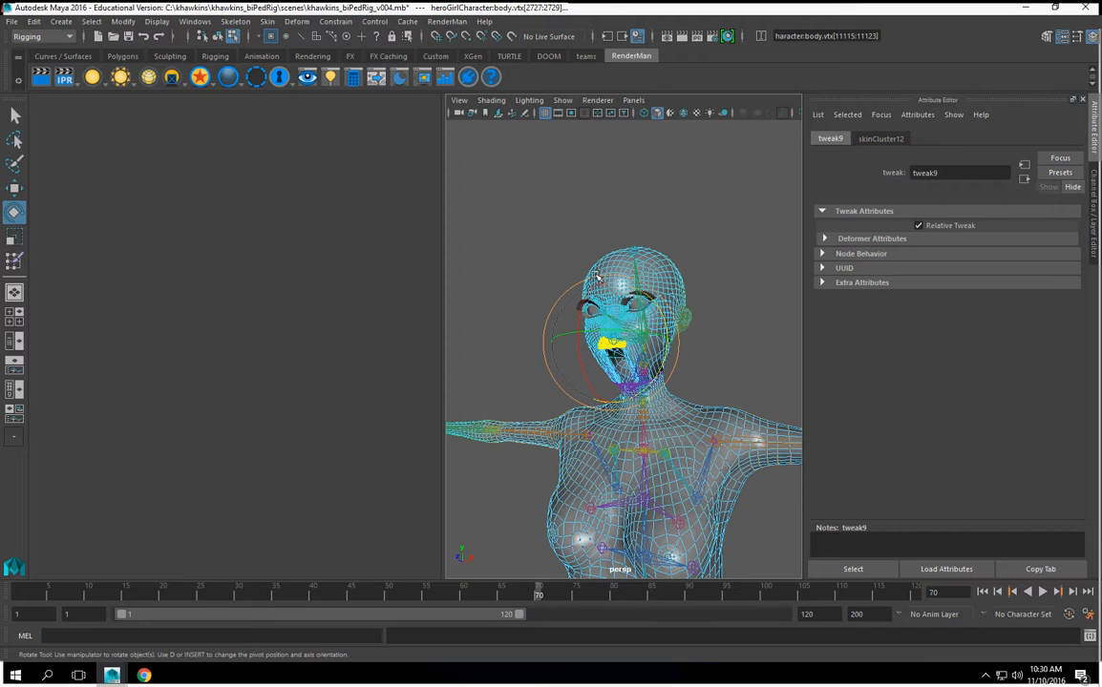
{"action": "key", "text": "F8"}
{"action": "left_click", "coordinate": [524, 228]}
{"action": "key", "text": "space"}
{"action": "key", "text": "space"}
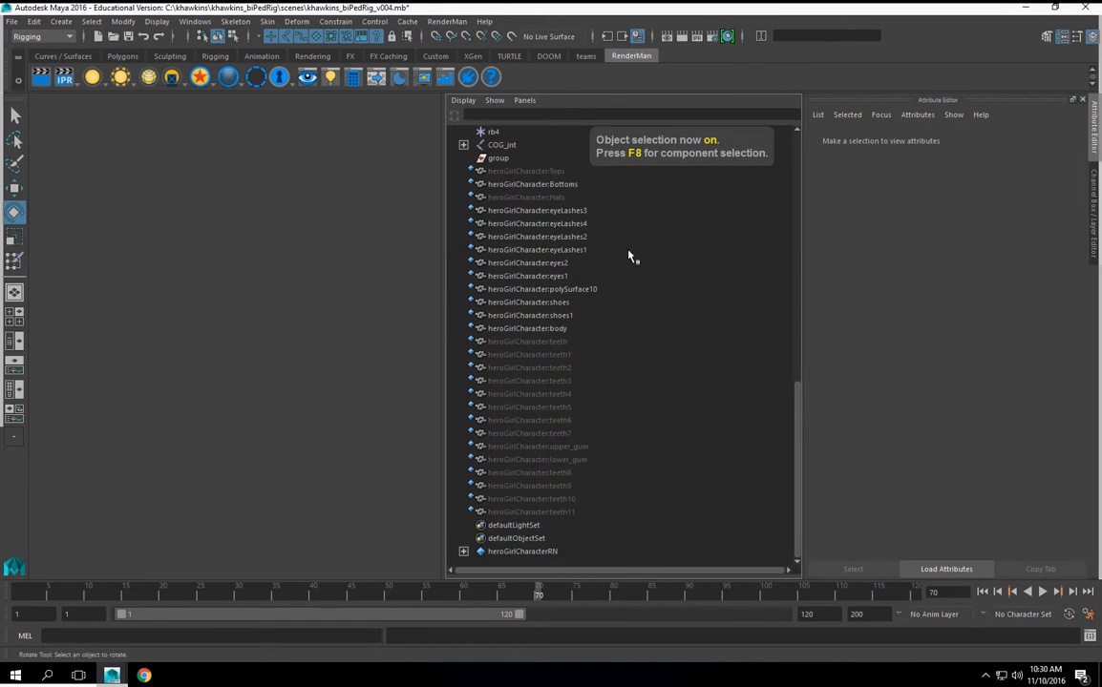
{"action": "key", "text": "space"}
{"action": "key", "text": "space"}
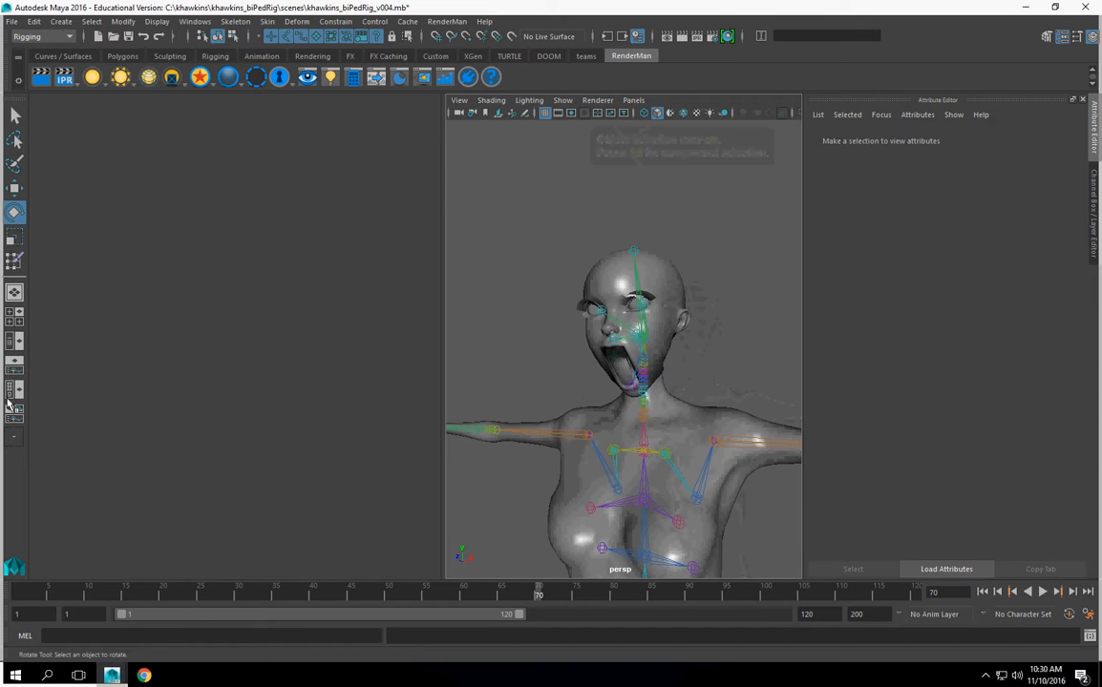
{"action": "left_click", "coordinate": [17, 316]}
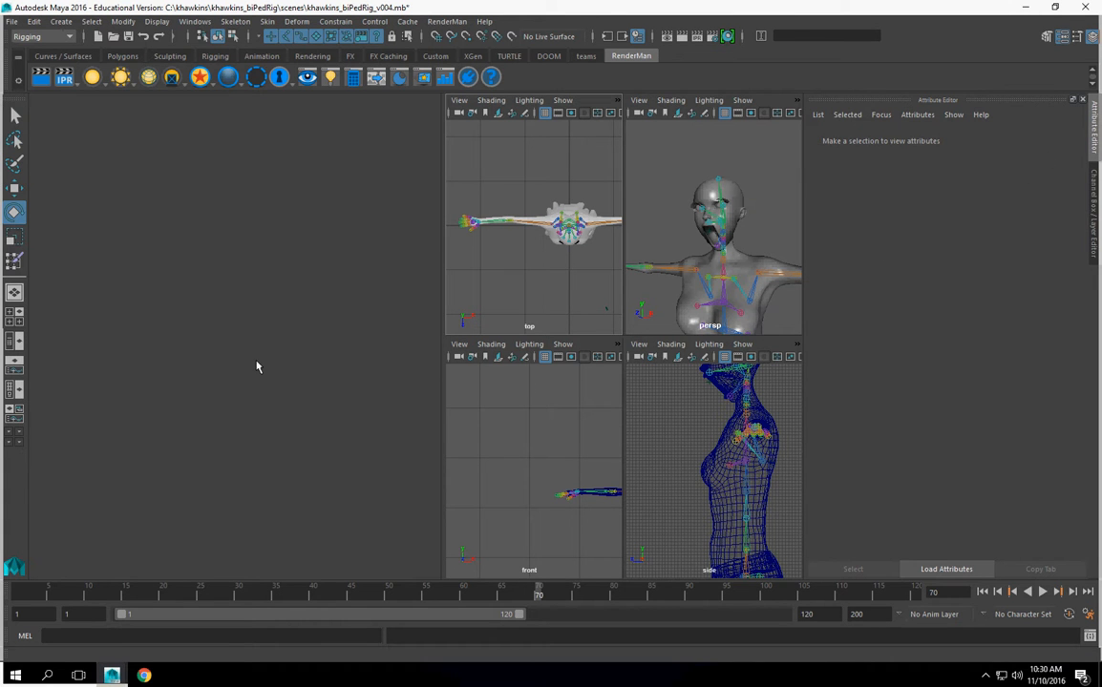
{"action": "key", "text": "space"}
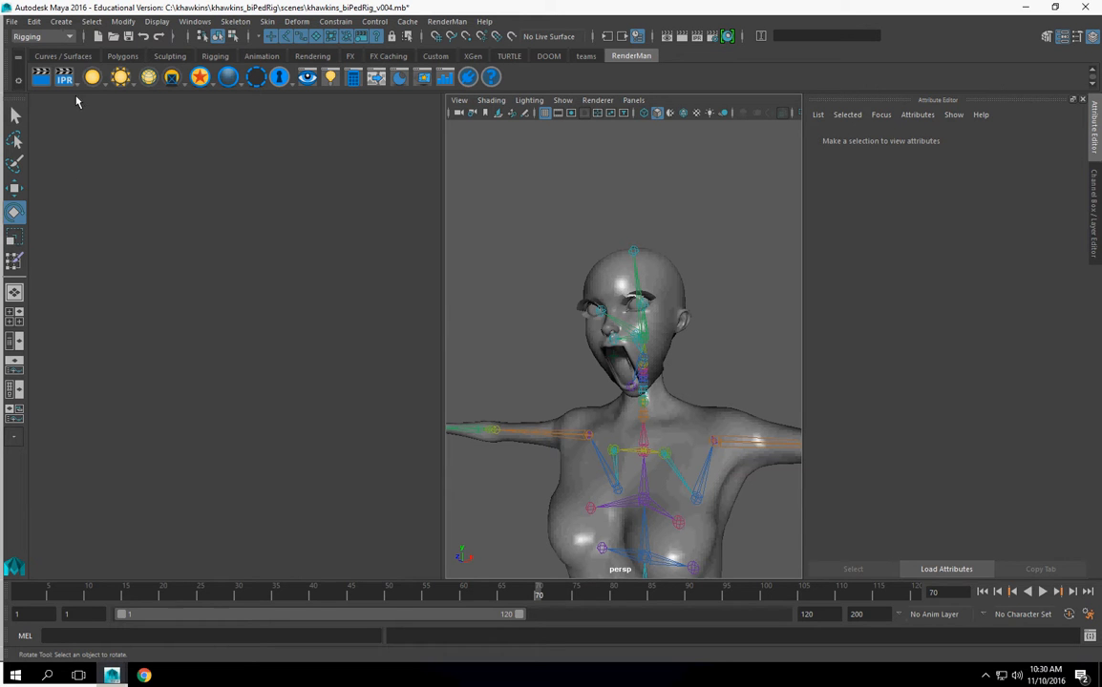
Step: Show the Tool Settings again and narrow them so the perspective viewport becomes wider
{"action": "right_click", "coordinate": [12, 100]}
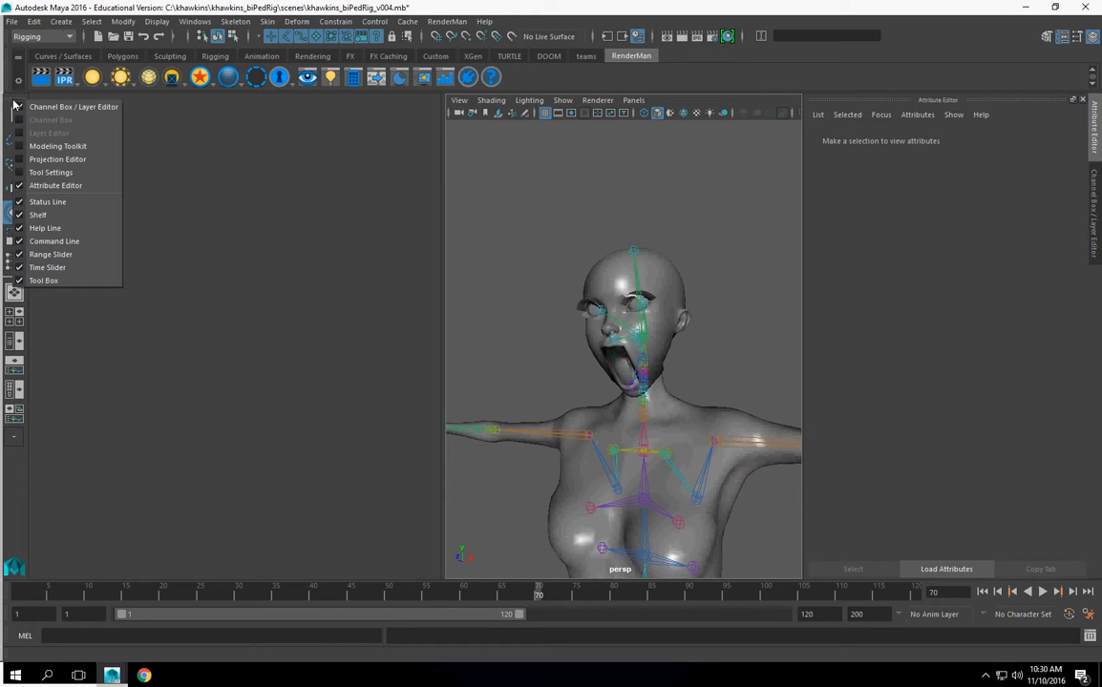
{"action": "left_click", "coordinate": [51, 171]}
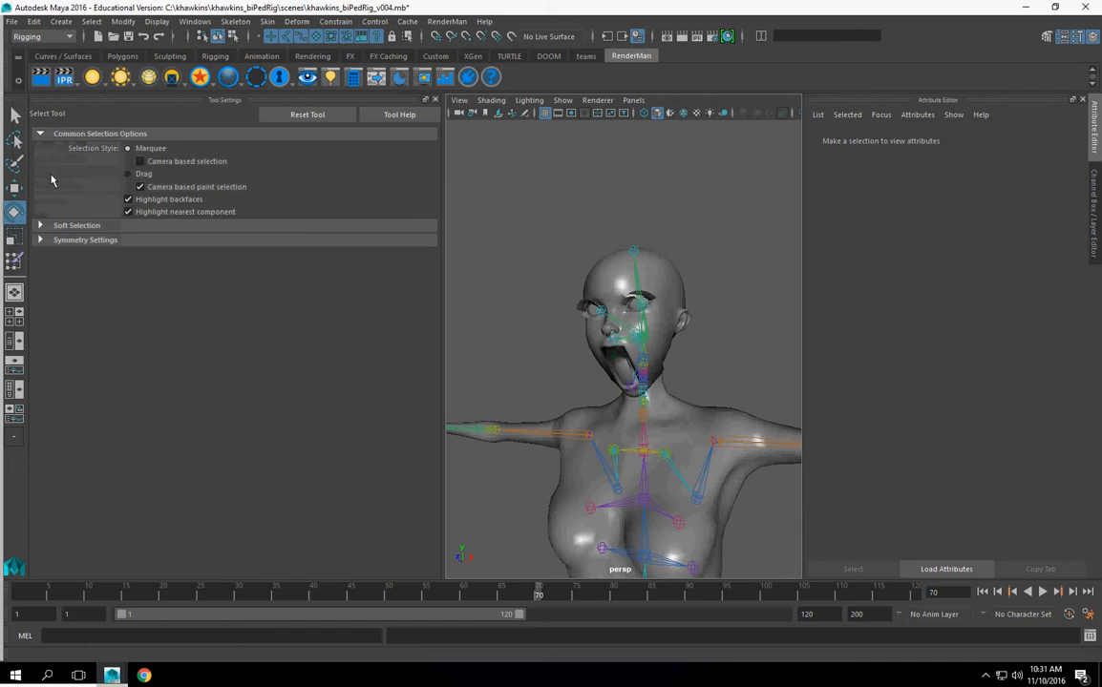
{"action": "left_click", "coordinate": [435, 100]}
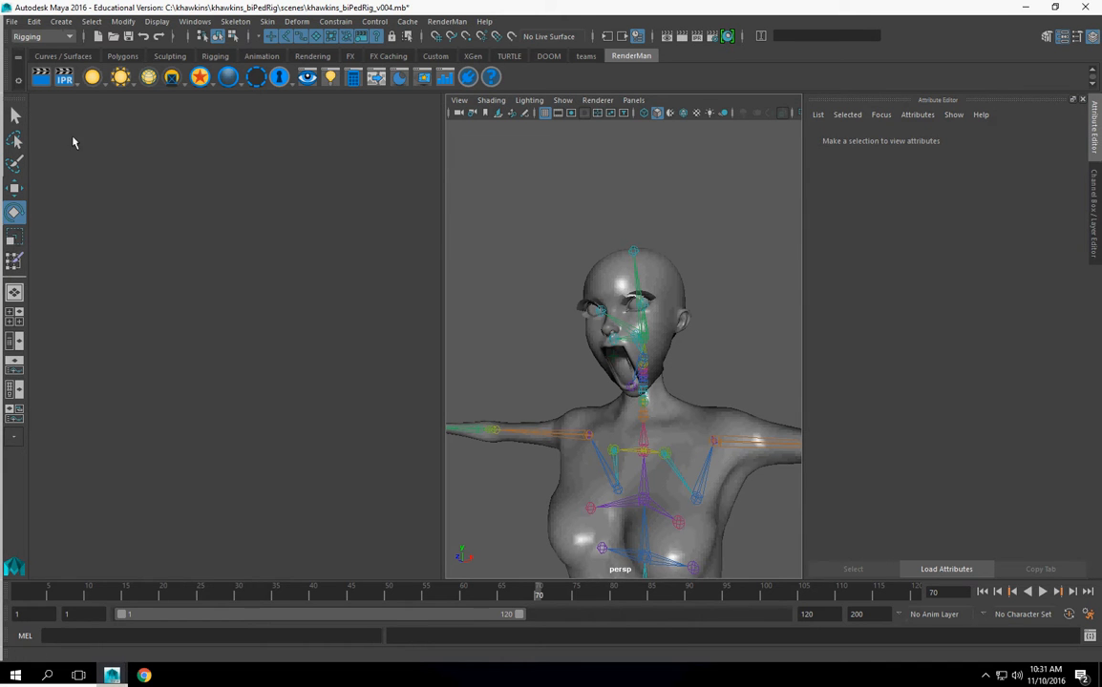
{"action": "right_click", "coordinate": [22, 99]}
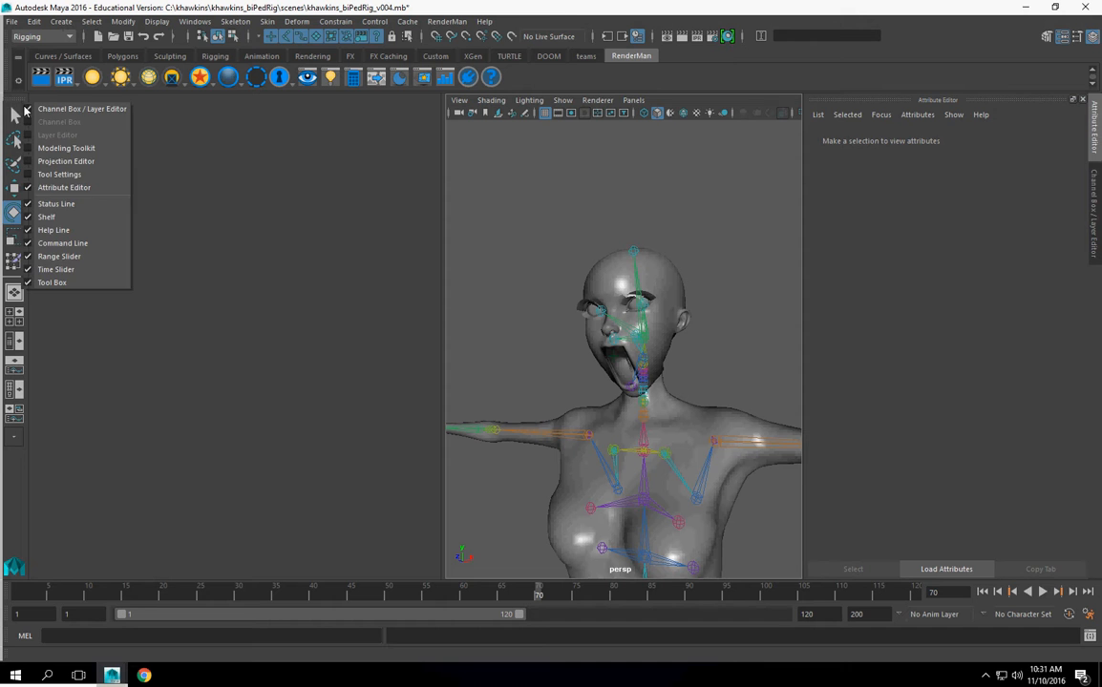
{"action": "left_click", "coordinate": [68, 176]}
{"action": "left_click_drag", "start_coordinate": [442, 243], "coordinate": [156, 216]}
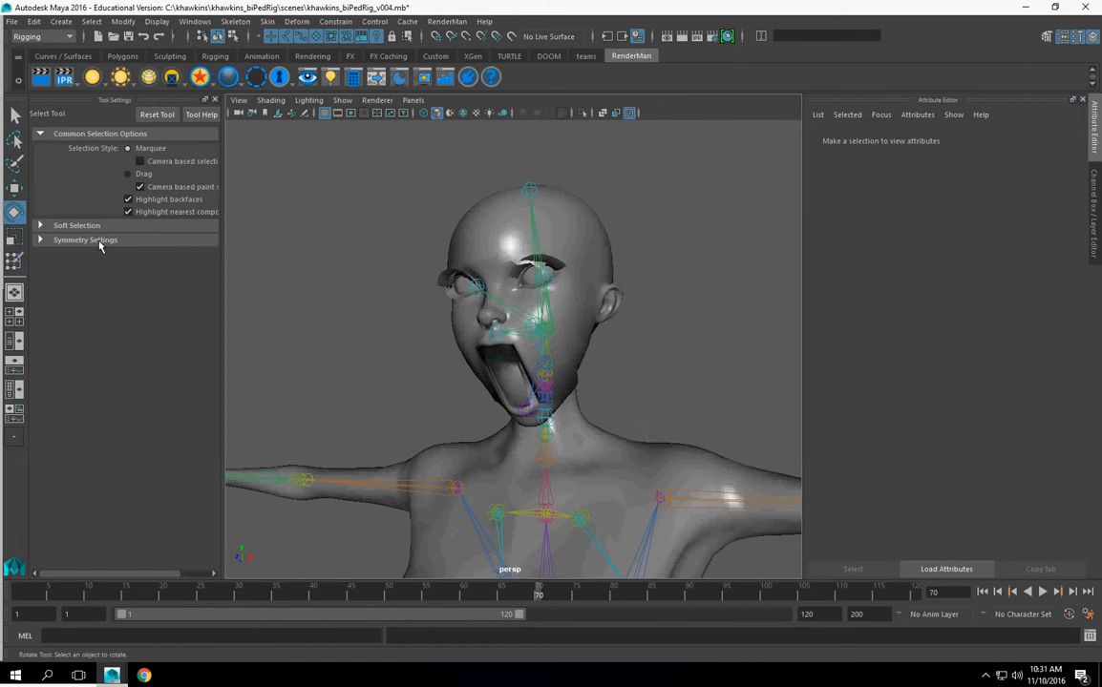
{"action": "right_click", "coordinate": [81, 106]}
{"action": "left_click", "coordinate": [403, 199]}
Step: Select the body mesh and inspect its skin weight display around the open mouth with the last-used paint tool
{"action": "left_click_drag", "start_coordinate": [467, 217], "coordinate": [372, 287], "text": "alt"}
{"action": "right_click_drag", "start_coordinate": [371, 287], "coordinate": [580, 293], "text": "alt"}
{"action": "left_click_drag", "start_coordinate": [520, 324], "coordinate": [570, 295], "text": "alt"}
{"action": "left_click", "coordinate": [583, 394]}
{"action": "mouse_move", "coordinate": [583, 393]}
{"action": "left_mouse_down", "text": "alt"}
{"action": "mouse_move", "coordinate": [401, 315]}
{"action": "mouse_move", "coordinate": [512, 315]}
{"action": "mouse_move", "coordinate": [521, 401]}
{"action": "mouse_move", "coordinate": [577, 413]}
{"action": "mouse_move", "coordinate": [538, 423]}
{"action": "mouse_move", "coordinate": [718, 431]}
{"action": "mouse_move", "coordinate": [630, 328]}
{"action": "mouse_move", "coordinate": [531, 364]}
{"action": "mouse_move", "coordinate": [495, 363]}
{"action": "mouse_move", "coordinate": [537, 389]}
{"action": "mouse_move", "coordinate": [531, 420]}
{"action": "mouse_move", "coordinate": [508, 438]}
{"action": "mouse_move", "coordinate": [526, 415]}
{"action": "left_mouse_up", "text": "alt"}
{"action": "left_click", "coordinate": [13, 262]}
{"action": "middle_click_drag", "start_coordinate": [526, 416], "coordinate": [538, 356], "text": "alt"}
{"action": "right_click_drag", "start_coordinate": [538, 356], "coordinate": [454, 355], "text": "alt"}
{"action": "mouse_move", "coordinate": [454, 355]}
{"action": "left_mouse_down", "text": "alt"}
{"action": "mouse_move", "coordinate": [585, 391]}
{"action": "mouse_move", "coordinate": [568, 368]}
{"action": "mouse_move", "coordinate": [462, 385]}
{"action": "mouse_move", "coordinate": [460, 374]}
{"action": "left_mouse_up", "text": "alt"}
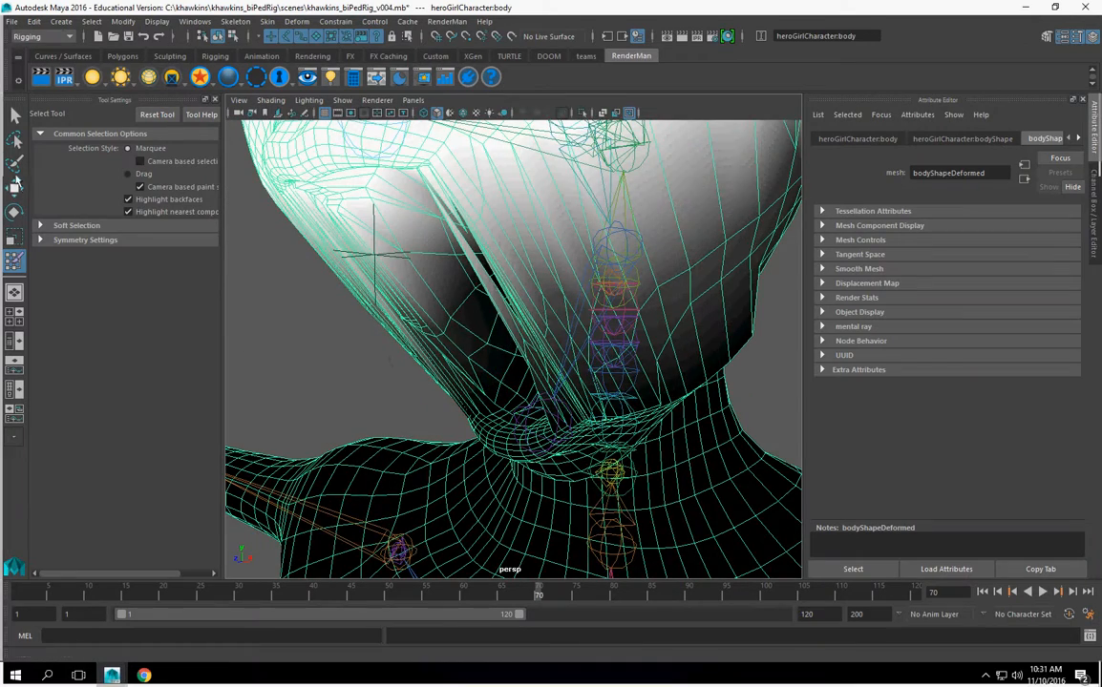
Step: Add the lower-lip vertices on both sides of the mouth to the selection with the Paint Selection tool
{"action": "left_click", "coordinate": [14, 164]}
{"action": "left_click_drag", "start_coordinate": [602, 320], "coordinate": [613, 286], "text": "alt"}
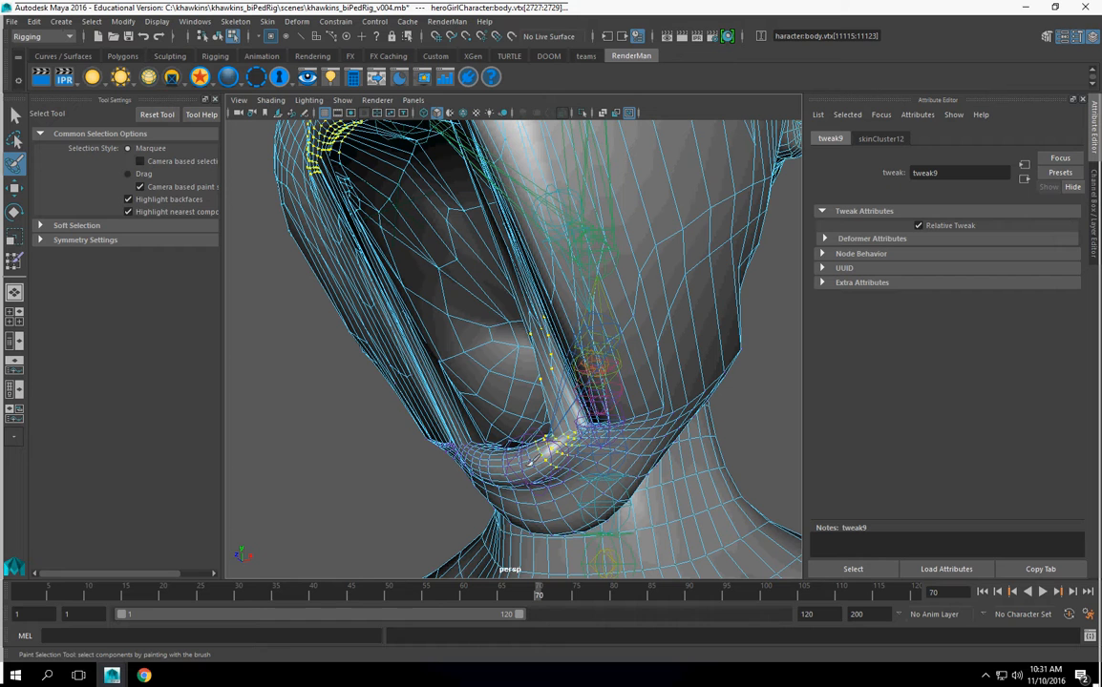
{"action": "left_click_drag", "start_coordinate": [430, 359], "coordinate": [422, 321], "text": "alt"}
{"action": "left_click_drag", "start_coordinate": [473, 269], "coordinate": [565, 387], "text": "alt"}
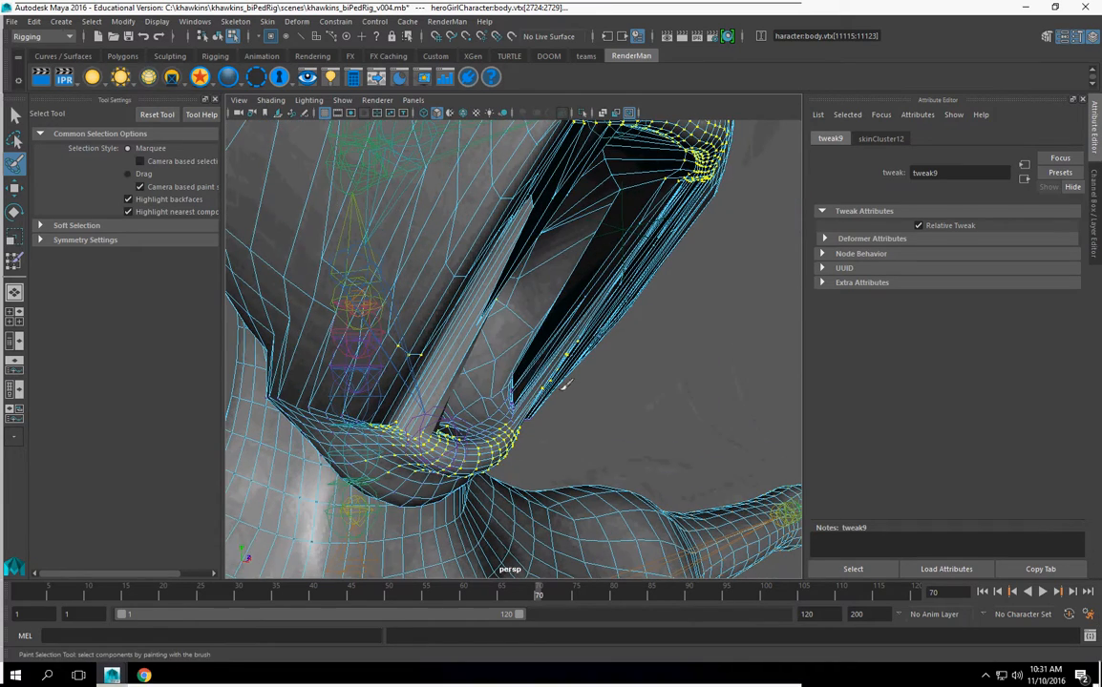
{"action": "left_click_drag", "start_coordinate": [579, 315], "coordinate": [534, 325], "text": "alt"}
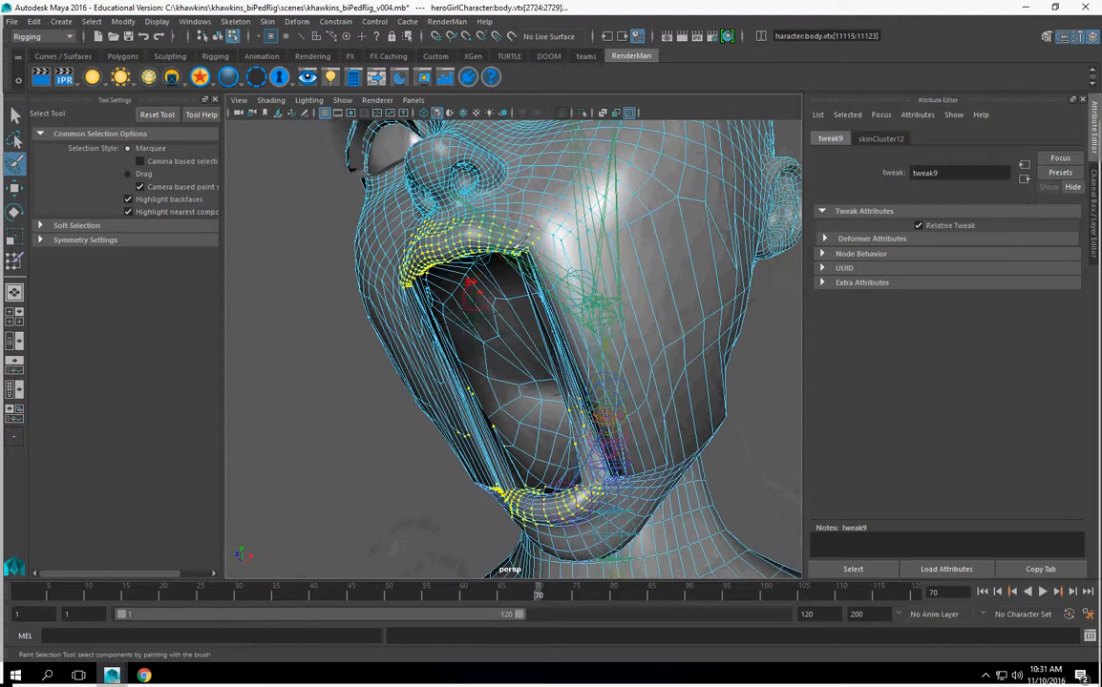
Step: Remove the upper-lip vertices from the painted selection, keeping the lower-lip vertices selected
{"action": "left_click_drag", "start_coordinate": [539, 243], "coordinate": [594, 256], "text": "alt"}
{"action": "left_click_drag", "start_coordinate": [469, 215], "coordinate": [702, 308], "text": "alt"}
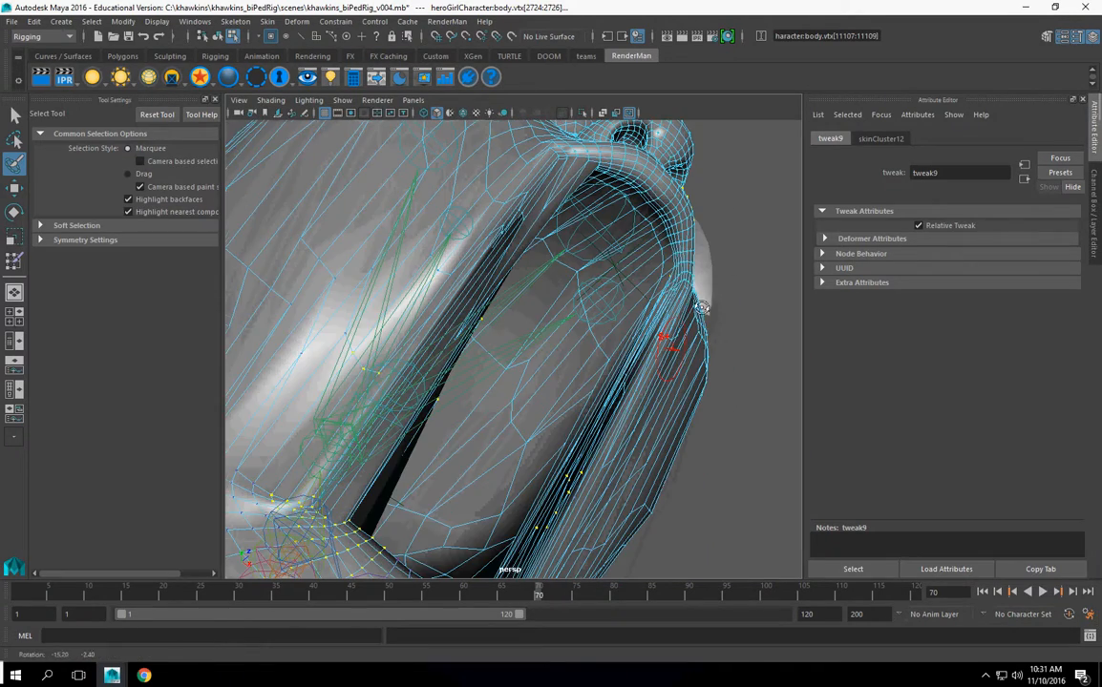
{"action": "right_click_drag", "start_coordinate": [668, 386], "coordinate": [792, 375], "text": "alt"}
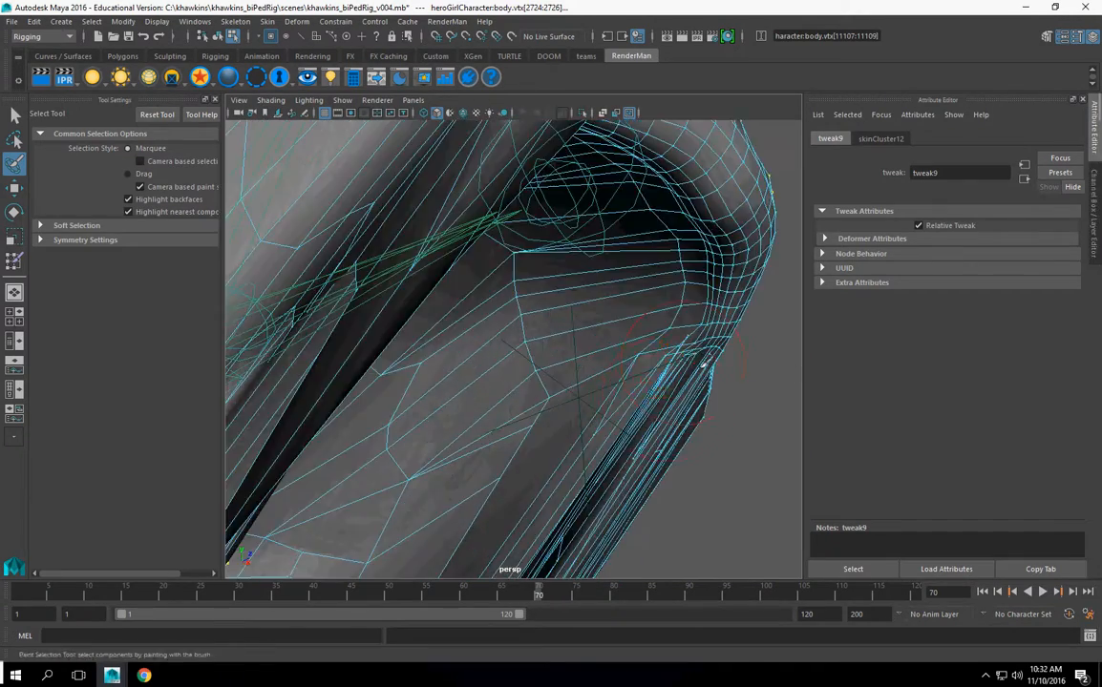
{"action": "left_click_drag", "start_coordinate": [694, 364], "coordinate": [561, 268], "text": "alt"}
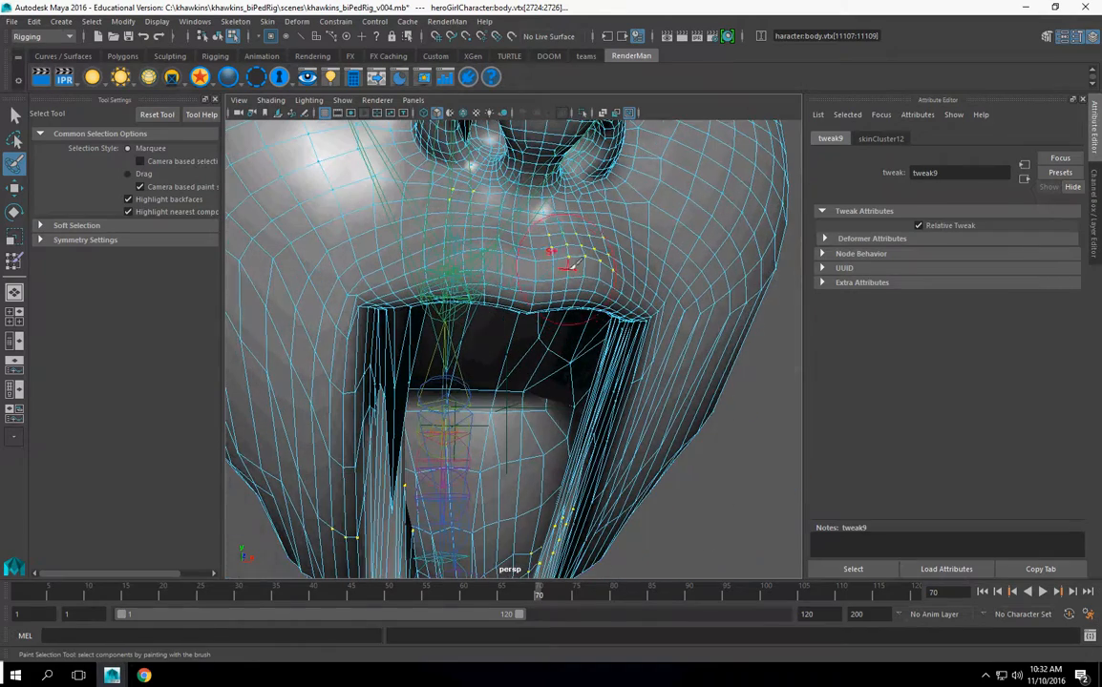
{"action": "left_click_drag", "start_coordinate": [433, 173], "coordinate": [466, 412], "text": "alt"}
{"action": "left_click_drag", "start_coordinate": [525, 387], "coordinate": [536, 331], "text": "alt"}
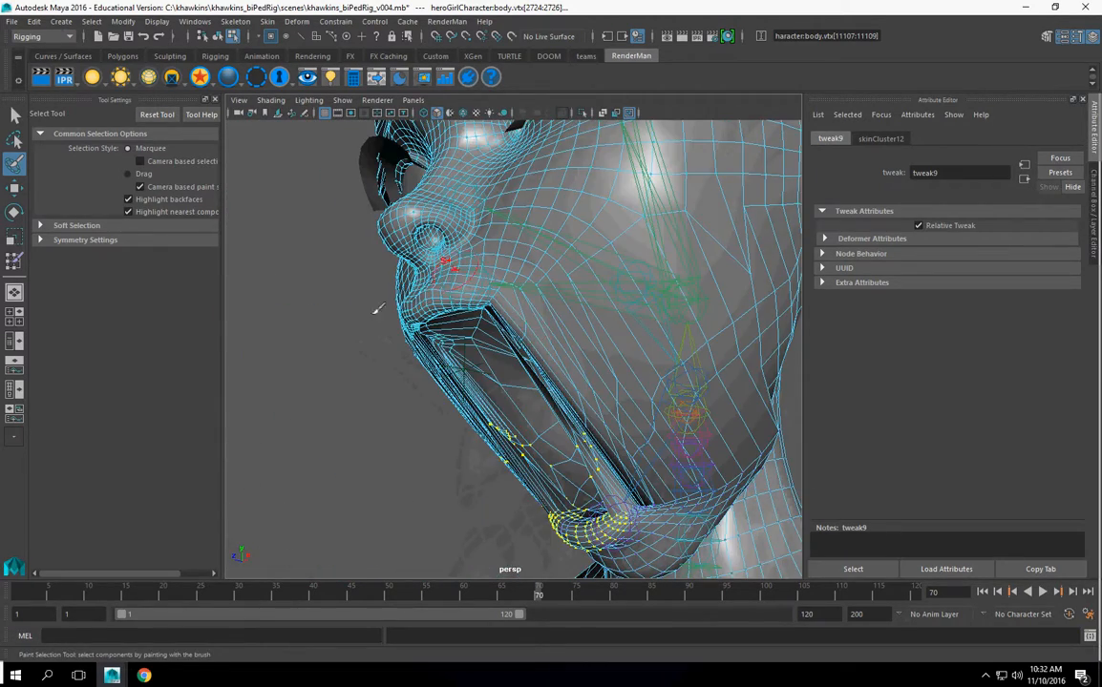
Step: Open the Component Editor to list the smooth skin weights of the selected lower-lip vertices
{"action": "key", "text": "space"}
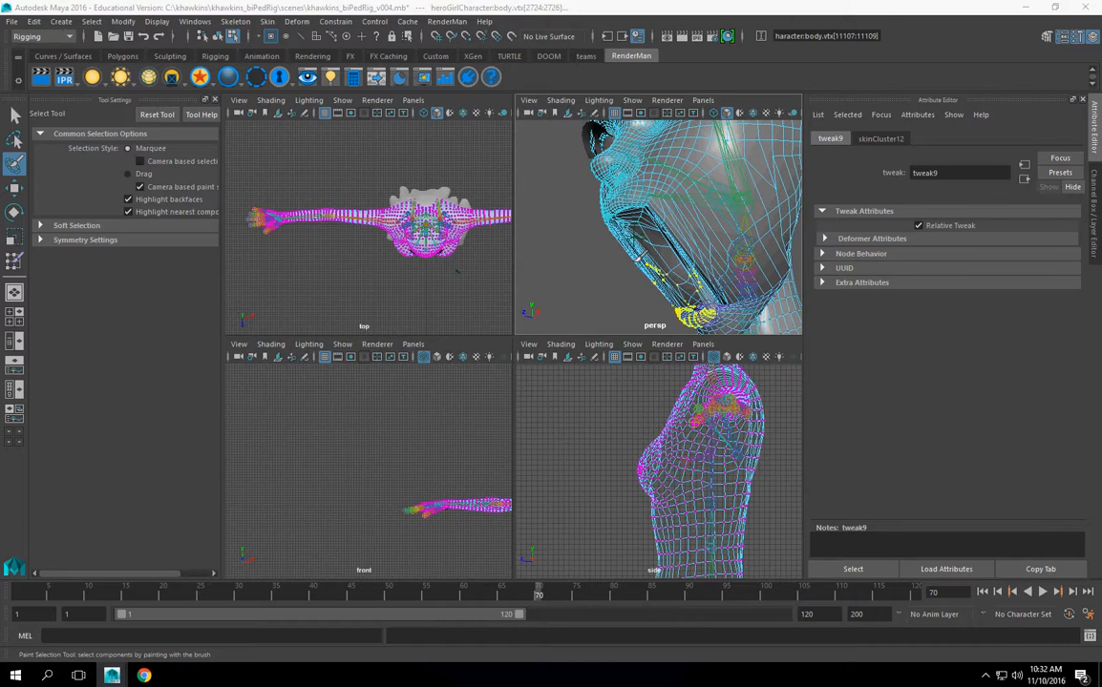
{"action": "key", "text": "space"}
{"action": "key", "text": "space"}
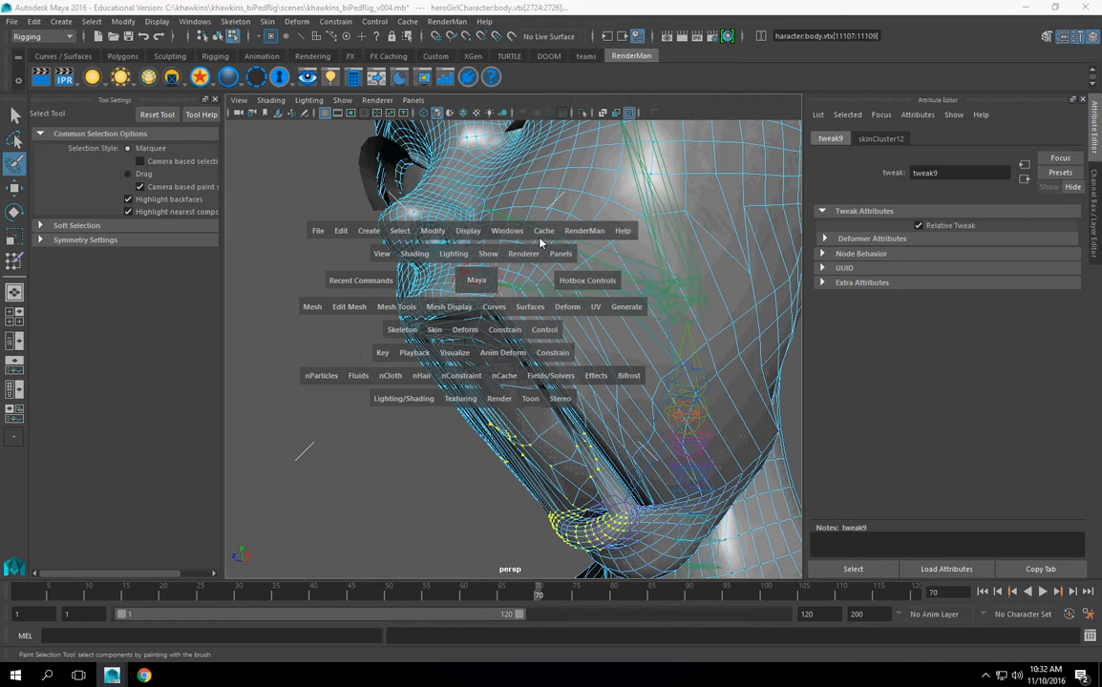
{"action": "left_click", "coordinate": [507, 232]}
{"action": "mouse_move", "coordinate": [564, 281]}
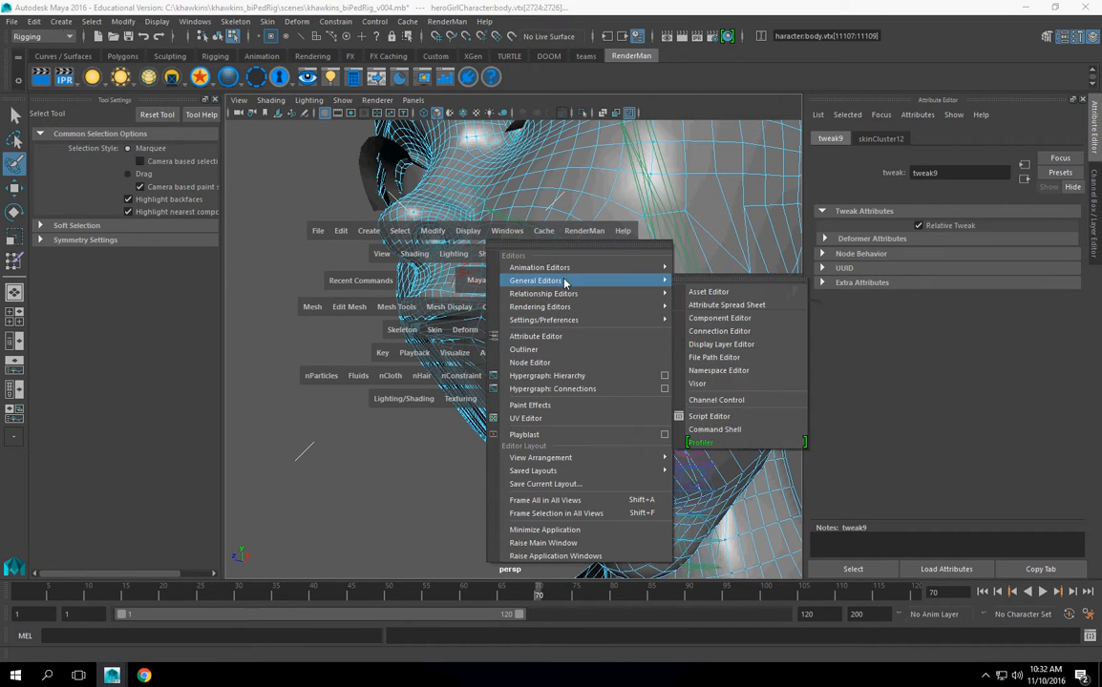
{"action": "left_click", "coordinate": [723, 319]}
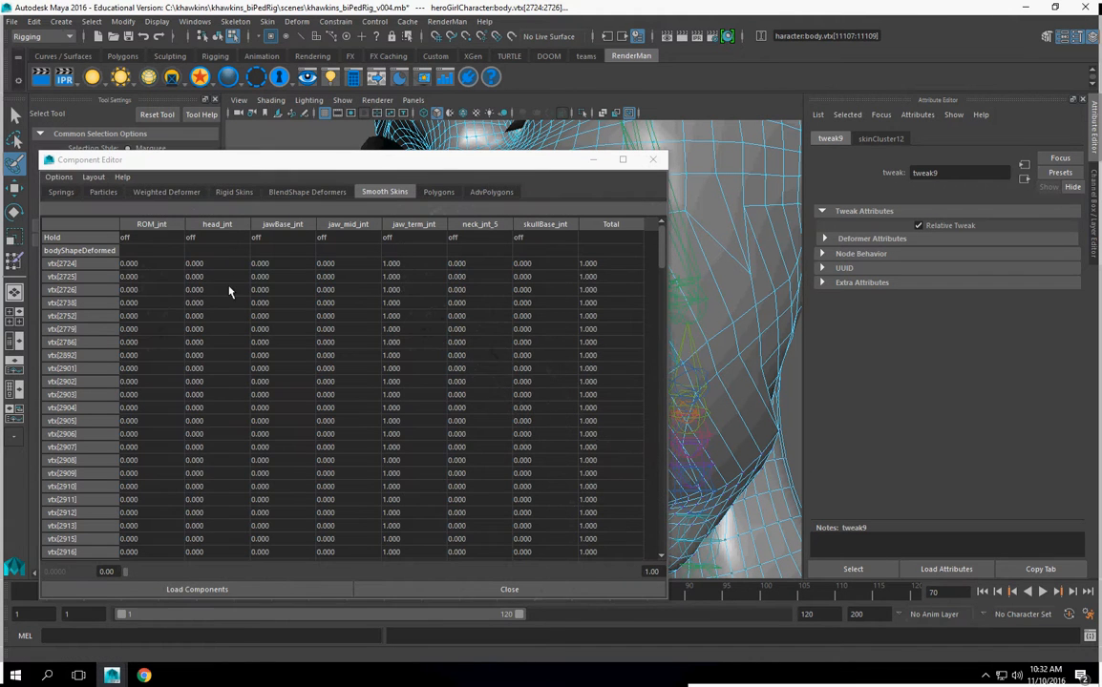
Step: Set the jaw_term_jnt weight to 1 for all listed lower-lip vertices and close the Component Editor
{"action": "left_click", "coordinate": [411, 266]}
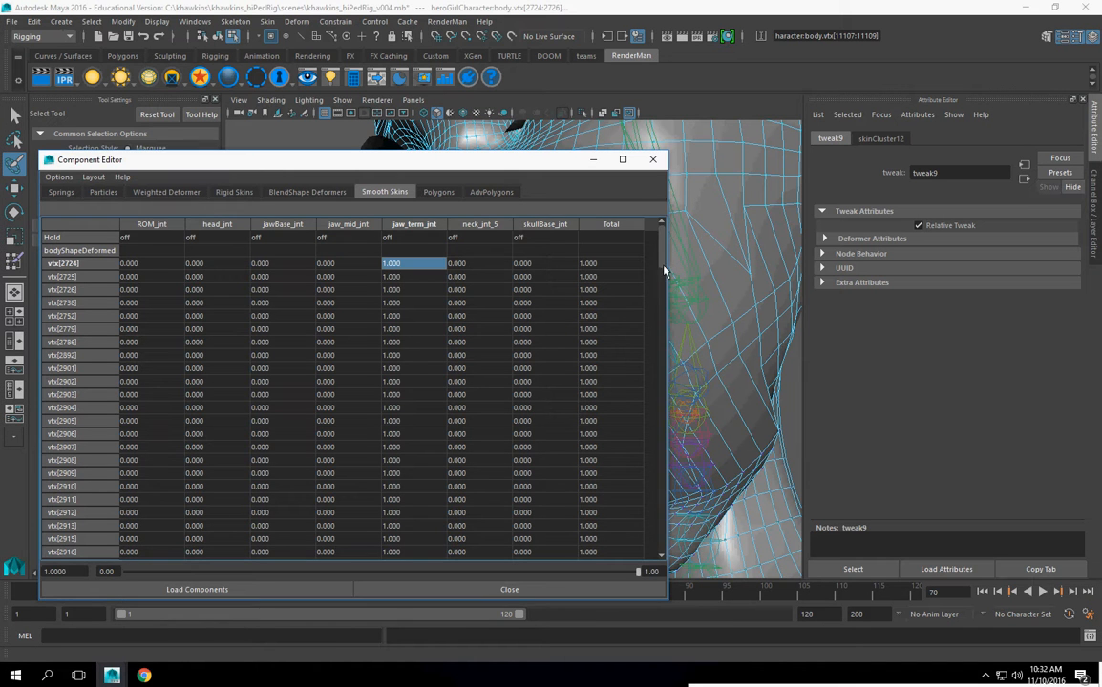
{"action": "left_click_drag", "start_coordinate": [658, 334], "coordinate": [665, 552]}
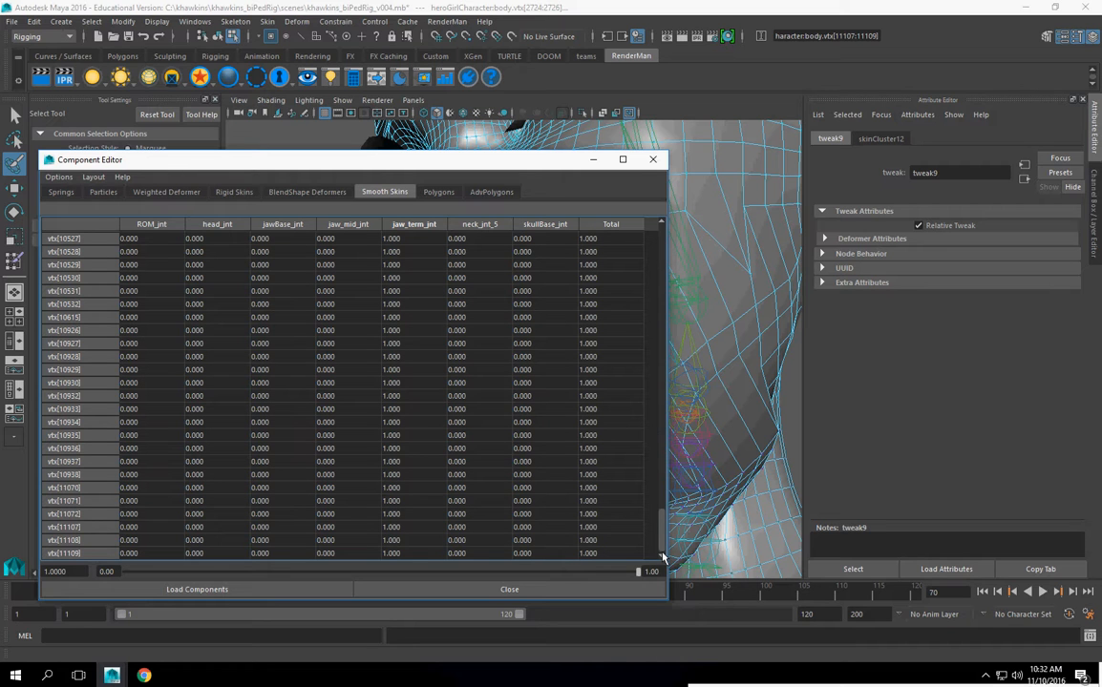
{"action": "left_click", "coordinate": [411, 553], "text": "shift"}
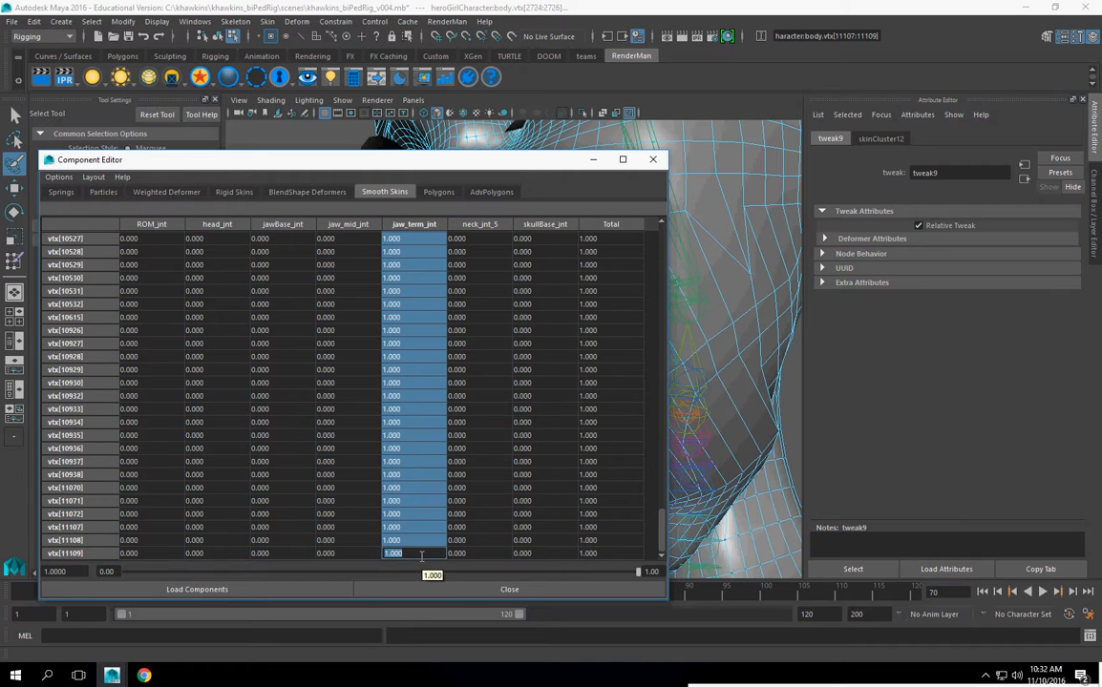
{"action": "type", "text": "1"}
{"action": "key", "text": "Return"}
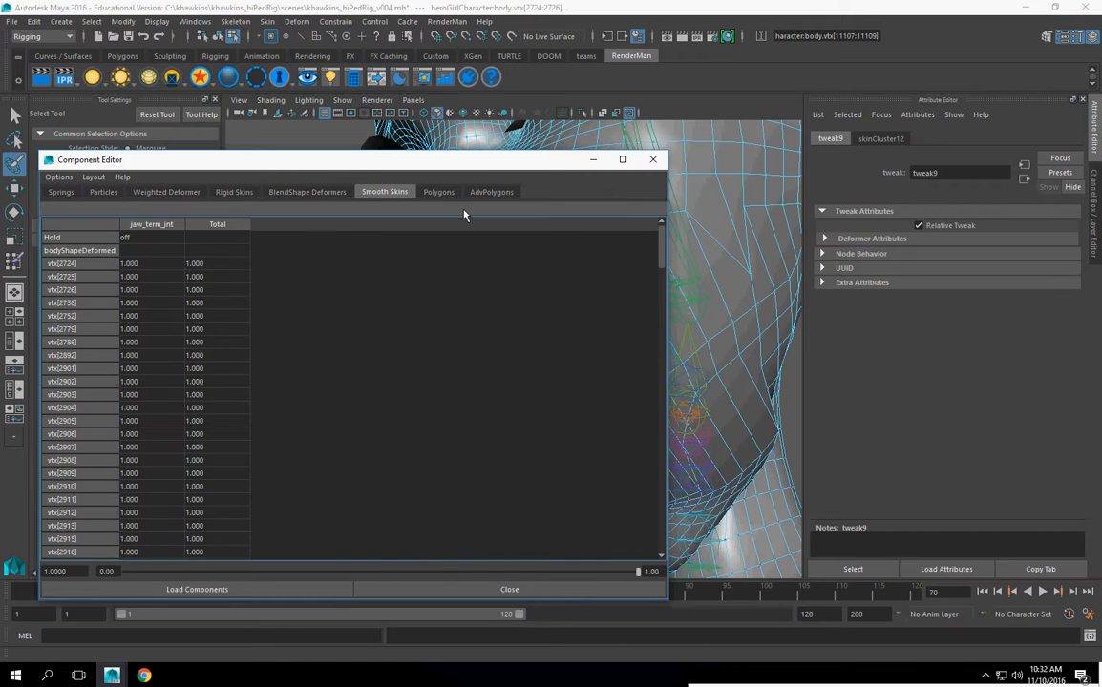
{"action": "left_click_drag", "start_coordinate": [481, 165], "coordinate": [230, 173]}
{"action": "left_click_drag", "start_coordinate": [723, 344], "coordinate": [561, 350], "text": "alt"}
{"action": "right_click_drag", "start_coordinate": [560, 350], "coordinate": [632, 325], "text": "alt"}
{"action": "mouse_move", "coordinate": [632, 325]}
{"action": "left_mouse_down", "text": "alt"}
{"action": "mouse_move", "coordinate": [716, 283]}
{"action": "mouse_move", "coordinate": [731, 295]}
{"action": "mouse_move", "coordinate": [619, 325]}
{"action": "left_mouse_up", "text": "alt"}
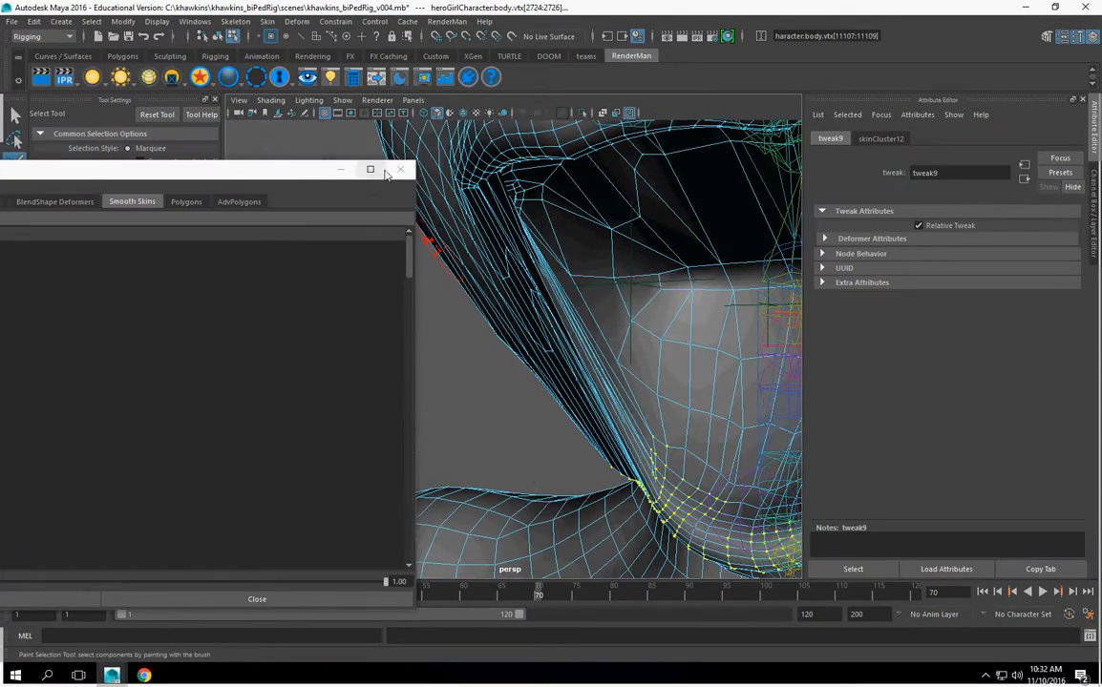
{"action": "left_click", "coordinate": [402, 170]}
Step: Select the stray vertices in the stretched strips at the sides of the mouth with the Select tool
{"action": "left_click_drag", "start_coordinate": [402, 170], "coordinate": [659, 285], "text": "alt"}
{"action": "mouse_move", "coordinate": [659, 285]}
{"action": "right_mouse_down", "text": "alt"}
{"action": "mouse_move", "coordinate": [563, 328]}
{"action": "mouse_move", "coordinate": [595, 329]}
{"action": "right_mouse_up", "text": "alt"}
{"action": "mouse_move", "coordinate": [595, 330]}
{"action": "left_mouse_down", "text": "alt"}
{"action": "mouse_move", "coordinate": [600, 293]}
{"action": "mouse_move", "coordinate": [588, 304]}
{"action": "mouse_move", "coordinate": [578, 296]}
{"action": "mouse_move", "coordinate": [563, 239]}
{"action": "mouse_move", "coordinate": [475, 300]}
{"action": "mouse_move", "coordinate": [573, 303]}
{"action": "mouse_move", "coordinate": [590, 290]}
{"action": "mouse_move", "coordinate": [688, 286]}
{"action": "mouse_move", "coordinate": [659, 356]}
{"action": "mouse_move", "coordinate": [535, 343]}
{"action": "left_mouse_up", "text": "alt"}
{"action": "left_click", "coordinate": [12, 116]}
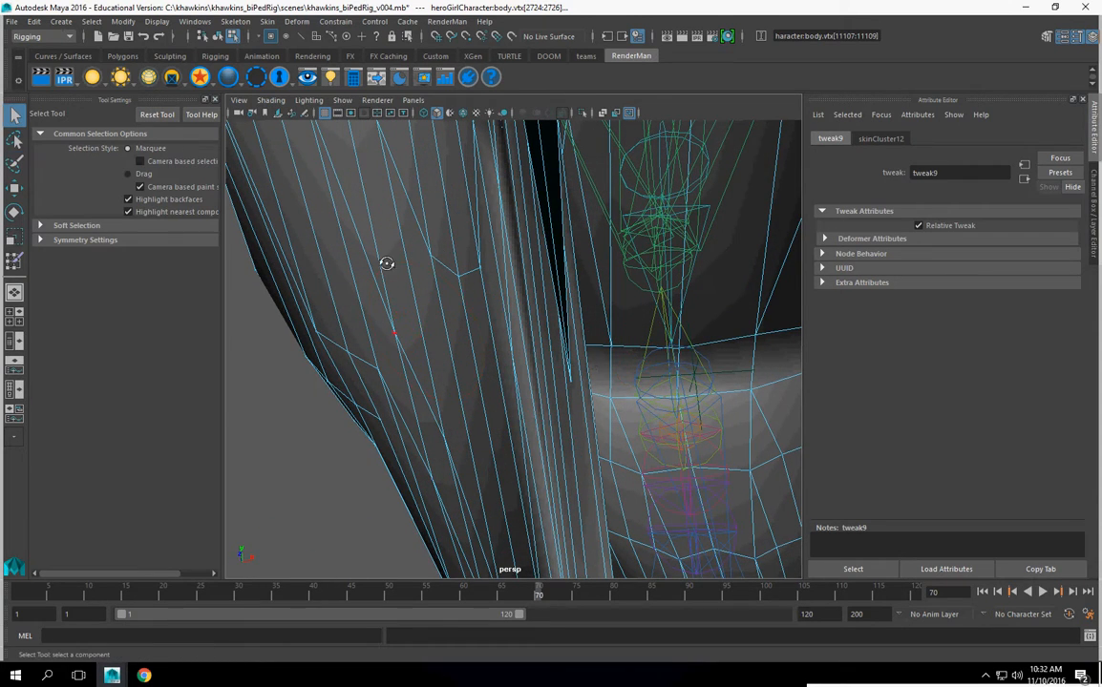
{"action": "left_click_drag", "start_coordinate": [386, 264], "coordinate": [580, 396], "text": "alt"}
{"action": "right_click_drag", "start_coordinate": [571, 397], "coordinate": [516, 268]}
{"action": "left_click", "coordinate": [571, 402]}
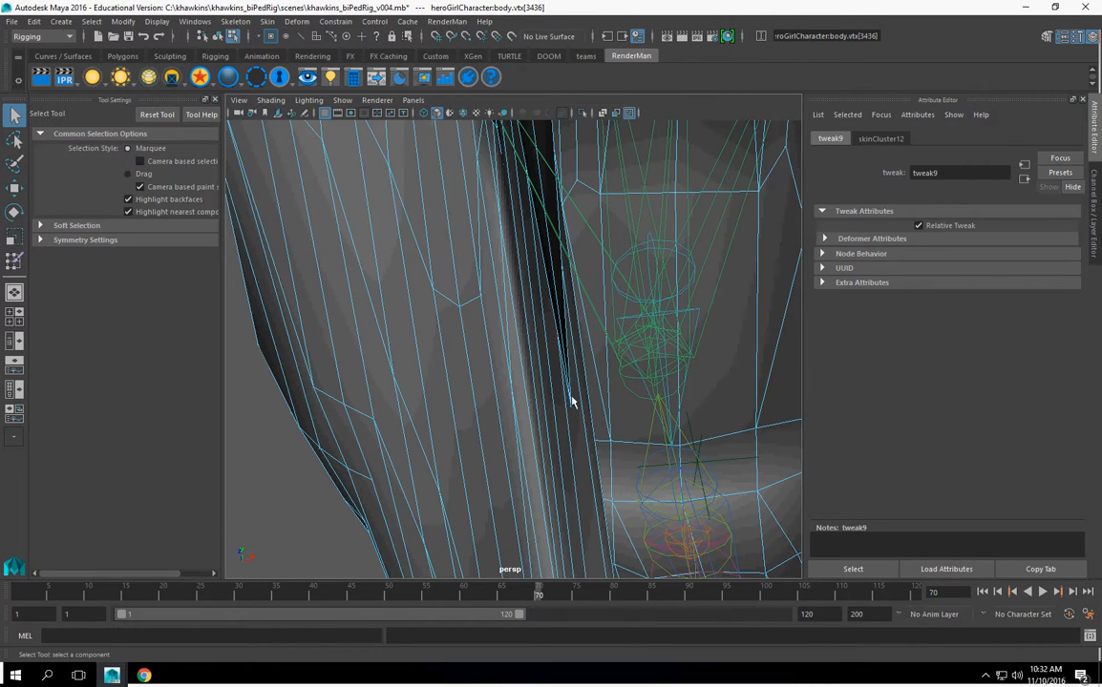
{"action": "left_click_drag", "start_coordinate": [582, 416], "coordinate": [464, 377], "text": "alt"}
{"action": "scroll", "coordinate": [464, 377], "scroll_direction": "down", "scroll_amount": 4}
{"action": "left_click_drag", "start_coordinate": [507, 413], "coordinate": [0, 296], "text": "alt"}
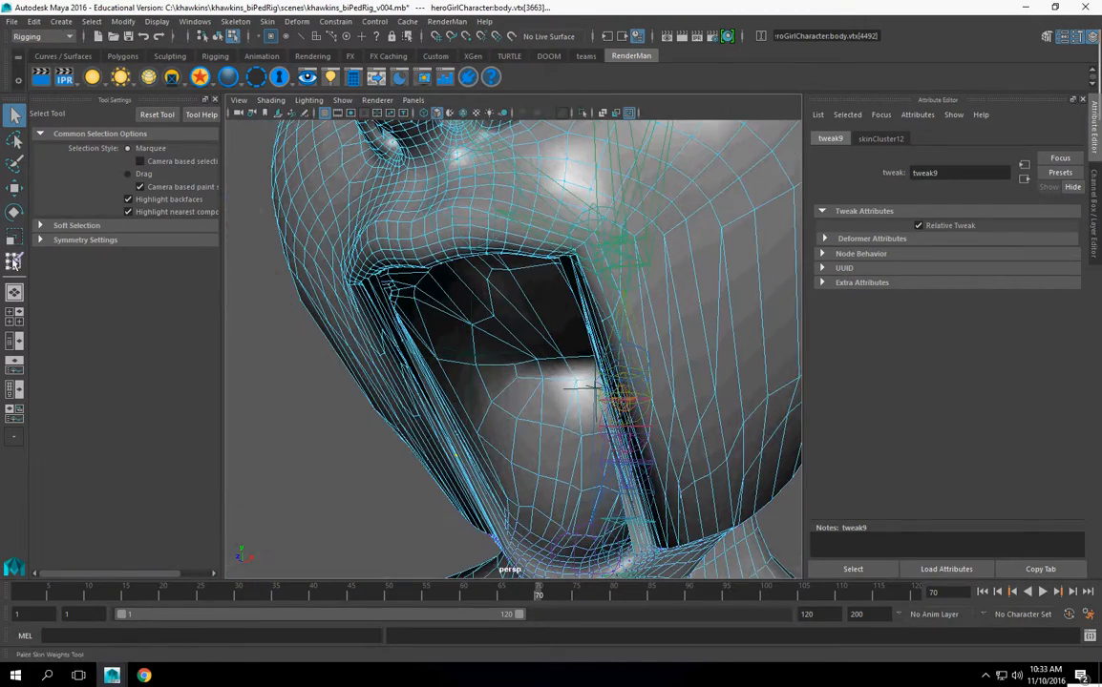
Step: Show the ROM_jnt influence in the Paint Skin Weights tool and smooth the selected vertices with the Weight Hammer
{"action": "left_click", "coordinate": [14, 263]}
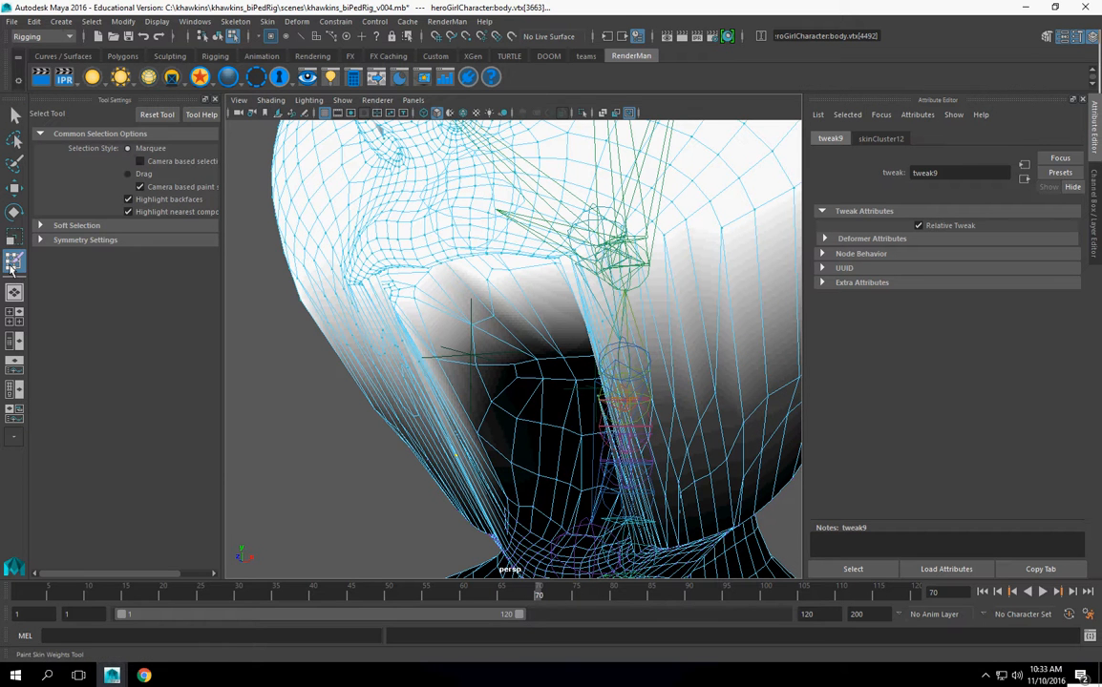
{"action": "left_click_drag", "start_coordinate": [218, 304], "coordinate": [322, 294]}
{"action": "left_click_drag", "start_coordinate": [292, 210], "coordinate": [287, 273]}
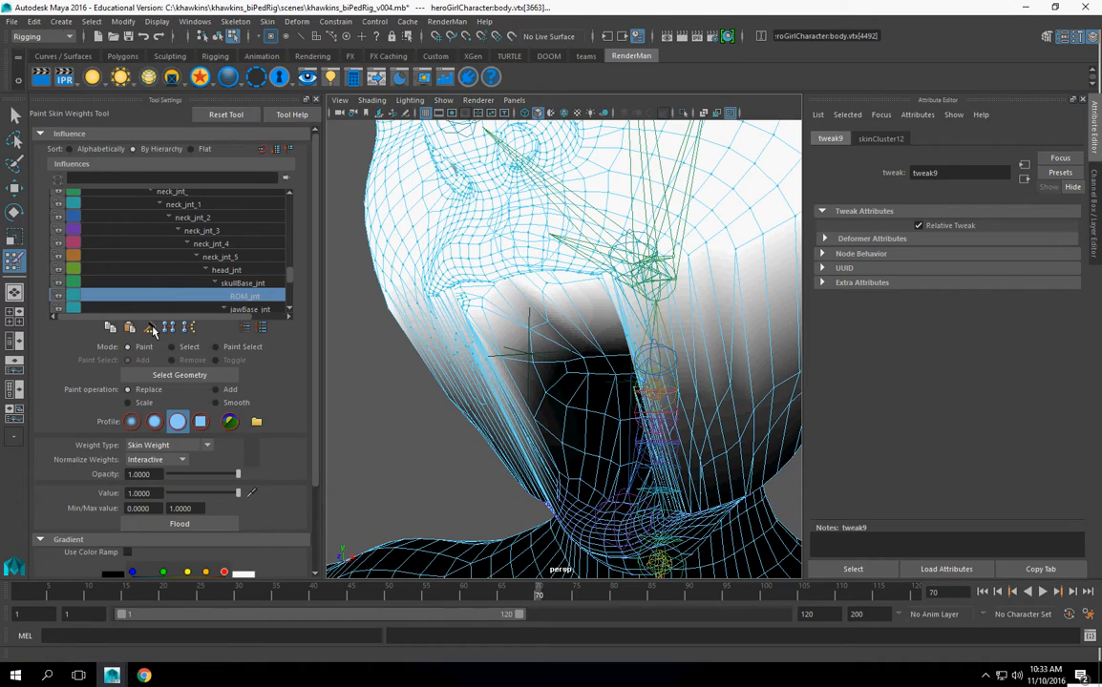
{"action": "left_click_drag", "start_coordinate": [420, 358], "coordinate": [513, 369], "text": "alt"}
{"action": "right_click_drag", "start_coordinate": [469, 367], "coordinate": [605, 285], "text": "alt"}
{"action": "middle_click_drag", "start_coordinate": [605, 285], "coordinate": [598, 300], "text": "alt"}
{"action": "left_click_drag", "start_coordinate": [598, 300], "coordinate": [565, 303], "text": "alt"}
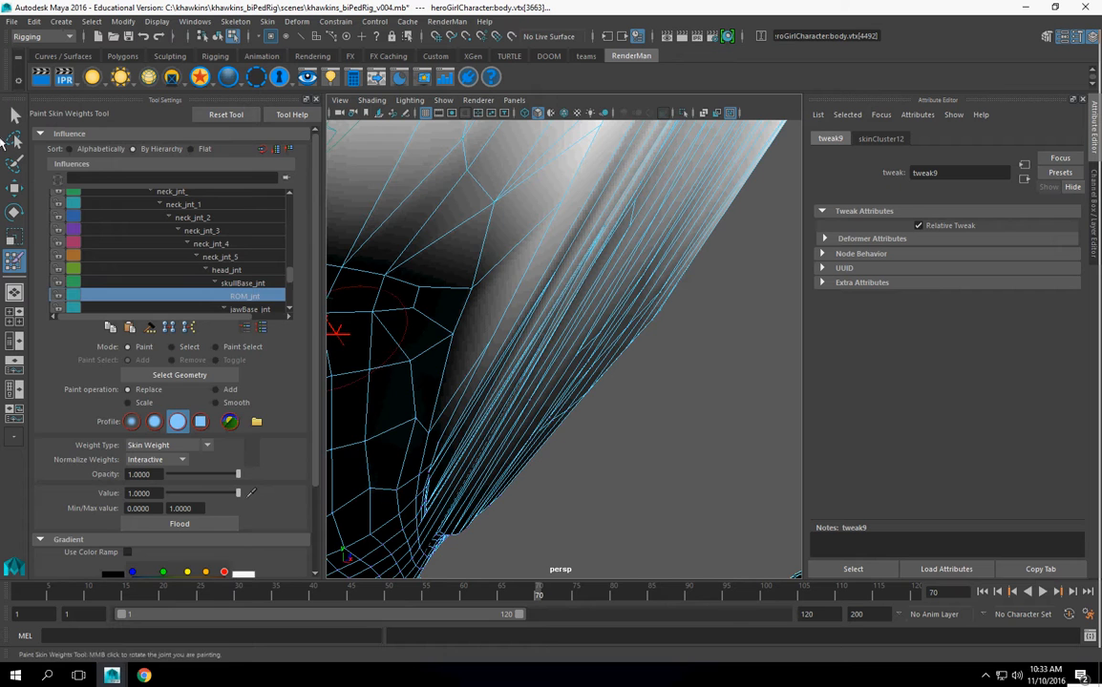
Step: Leave weight painting and select the stray vertex on the inner mouth corner in vertex mode
{"action": "left_click", "coordinate": [16, 117]}
{"action": "right_click_drag", "start_coordinate": [618, 224], "coordinate": [537, 207]}
{"action": "key", "text": "y"}
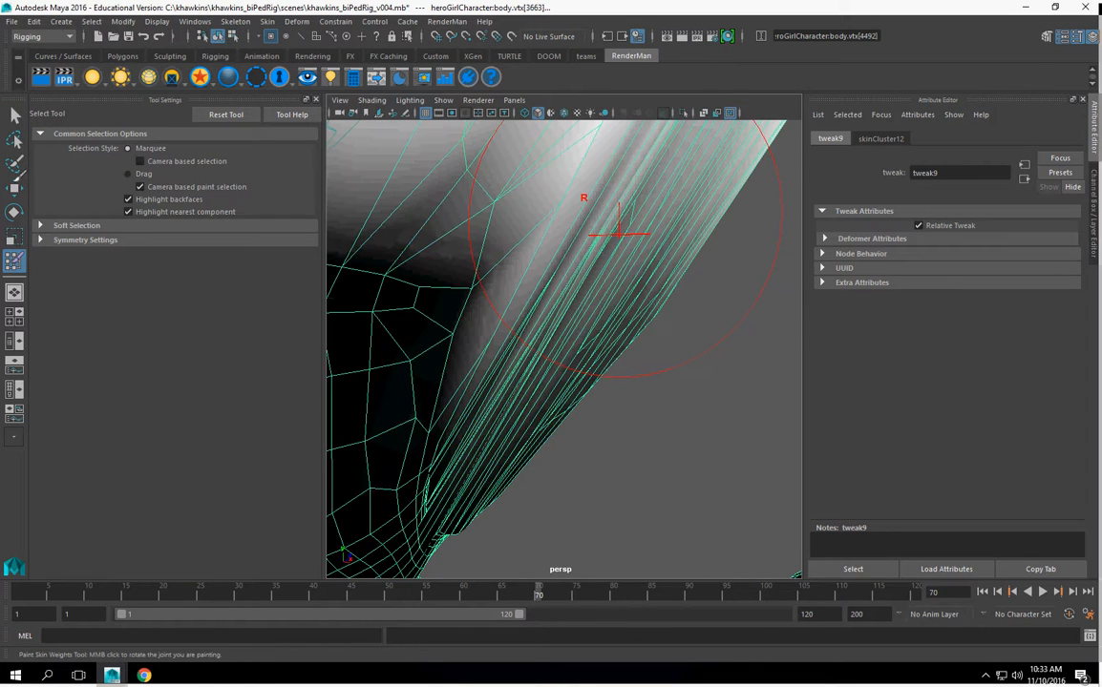
{"action": "key", "text": "w"}
{"action": "left_click_drag", "start_coordinate": [664, 274], "coordinate": [610, 258], "text": "alt"}
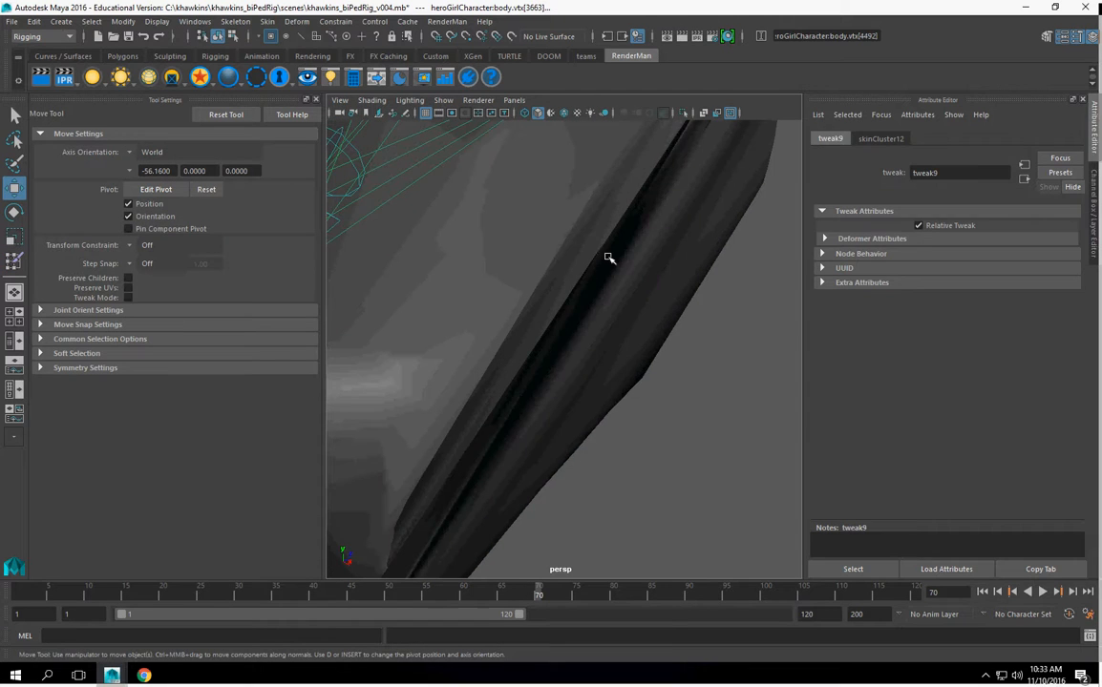
{"action": "left_click", "coordinate": [610, 258]}
{"action": "right_click_drag", "start_coordinate": [609, 258], "coordinate": [548, 260]}
{"action": "left_click_drag", "start_coordinate": [599, 298], "coordinate": [646, 288], "text": "alt"}
{"action": "left_click", "coordinate": [546, 251]}
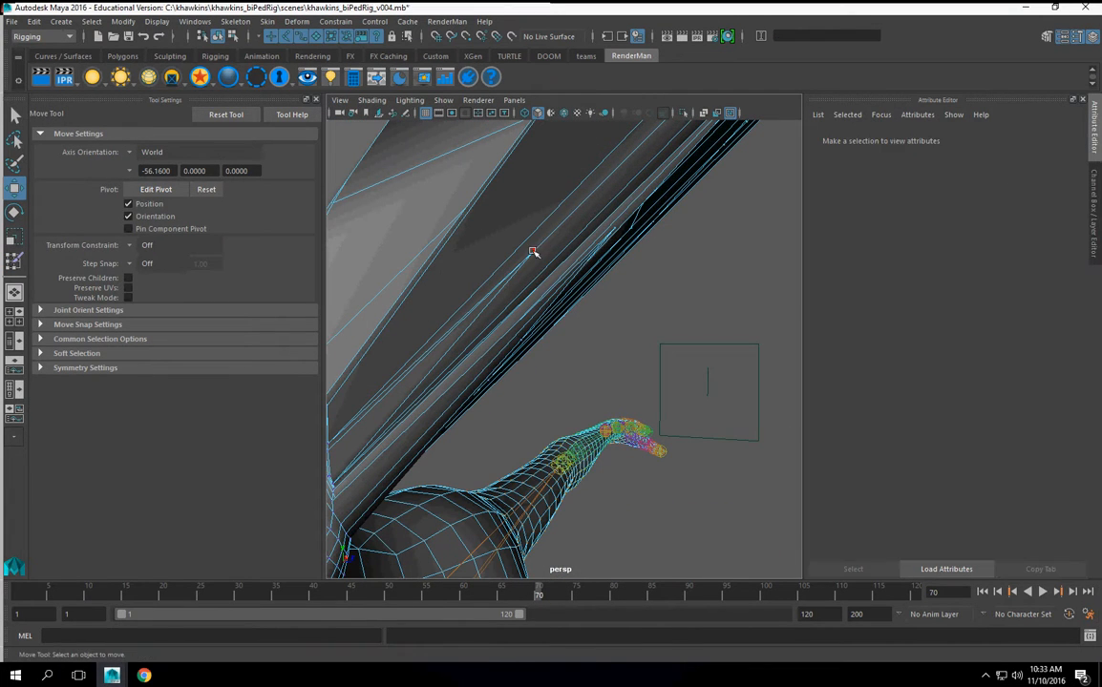
{"action": "left_click", "coordinate": [533, 252]}
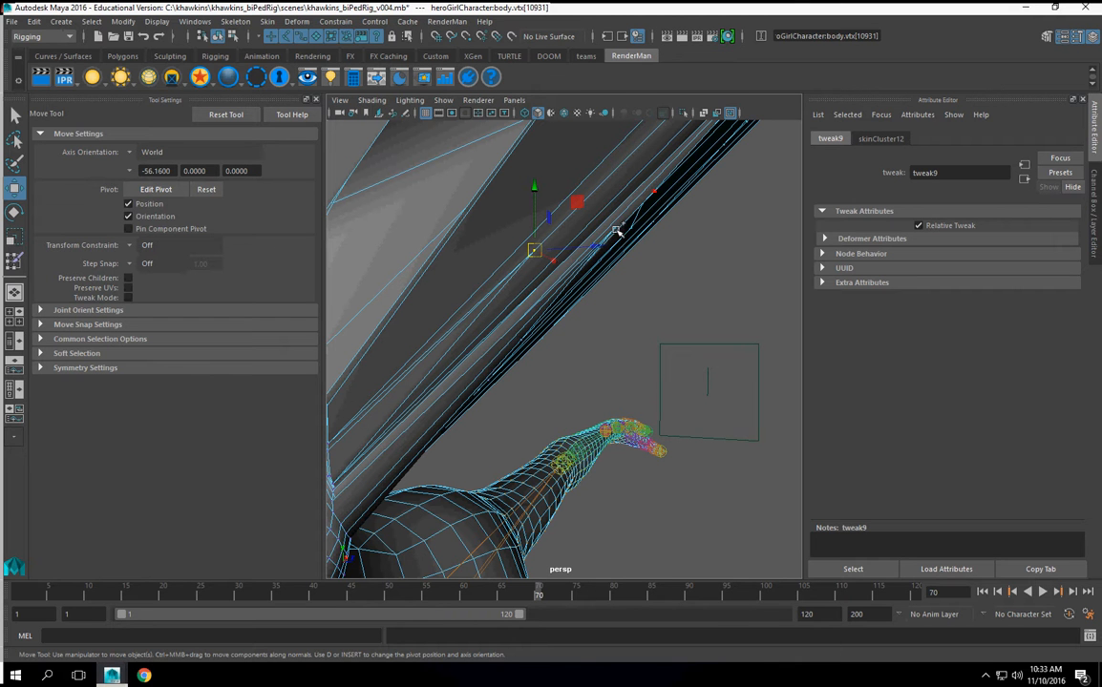
Step: Add the neighbouring stray mouth-corner vertices to the selection and remove the ones caught on the back of the head
{"action": "left_click_drag", "start_coordinate": [670, 312], "coordinate": [566, 293], "text": "alt"}
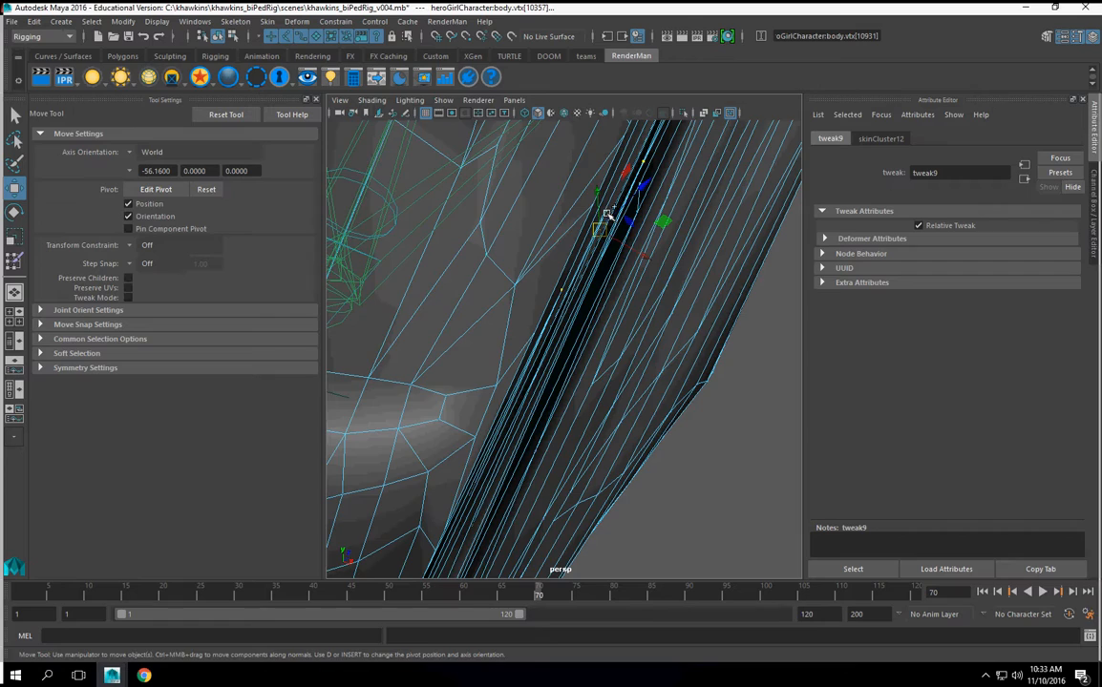
{"action": "left_click_drag", "start_coordinate": [641, 246], "coordinate": [381, 315], "text": "alt"}
{"action": "scroll", "coordinate": [652, 339], "scroll_direction": "down", "scroll_amount": 3}
{"action": "left_click_drag", "start_coordinate": [726, 329], "coordinate": [647, 296], "text": "alt"}
{"action": "scroll", "coordinate": [647, 296], "scroll_direction": "up", "scroll_amount": 5}
{"action": "left_click", "coordinate": [534, 173], "text": "ctrl"}
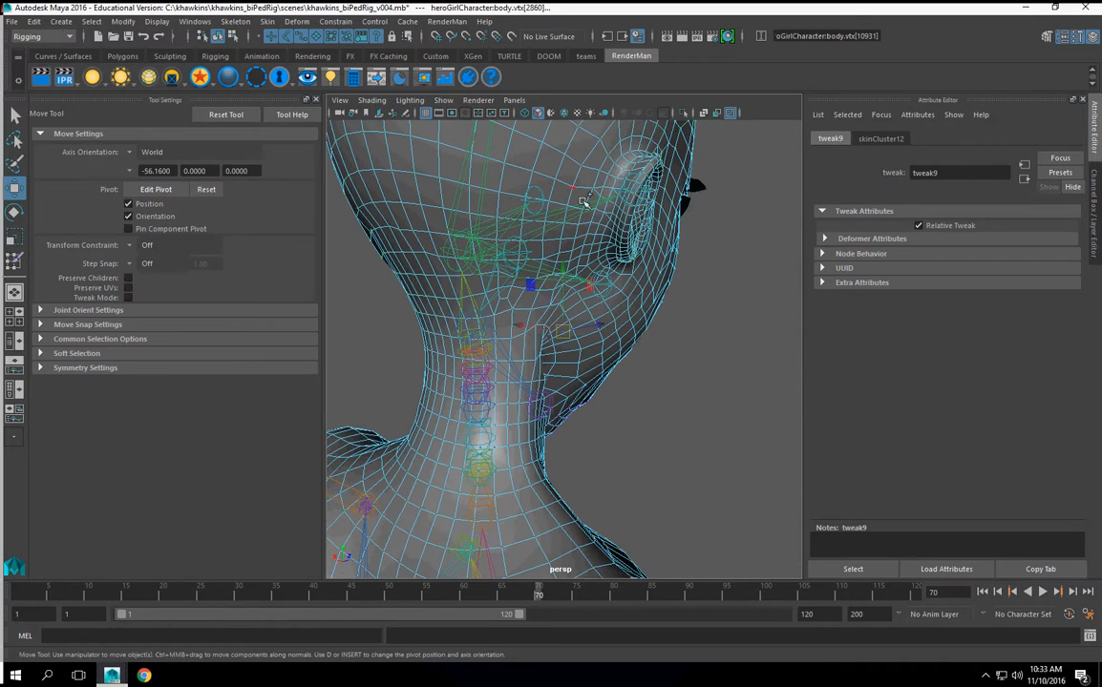
{"action": "left_click_drag", "start_coordinate": [603, 354], "coordinate": [405, 356], "text": "alt"}
{"action": "scroll", "coordinate": [735, 385], "scroll_direction": "up", "scroll_amount": 5}
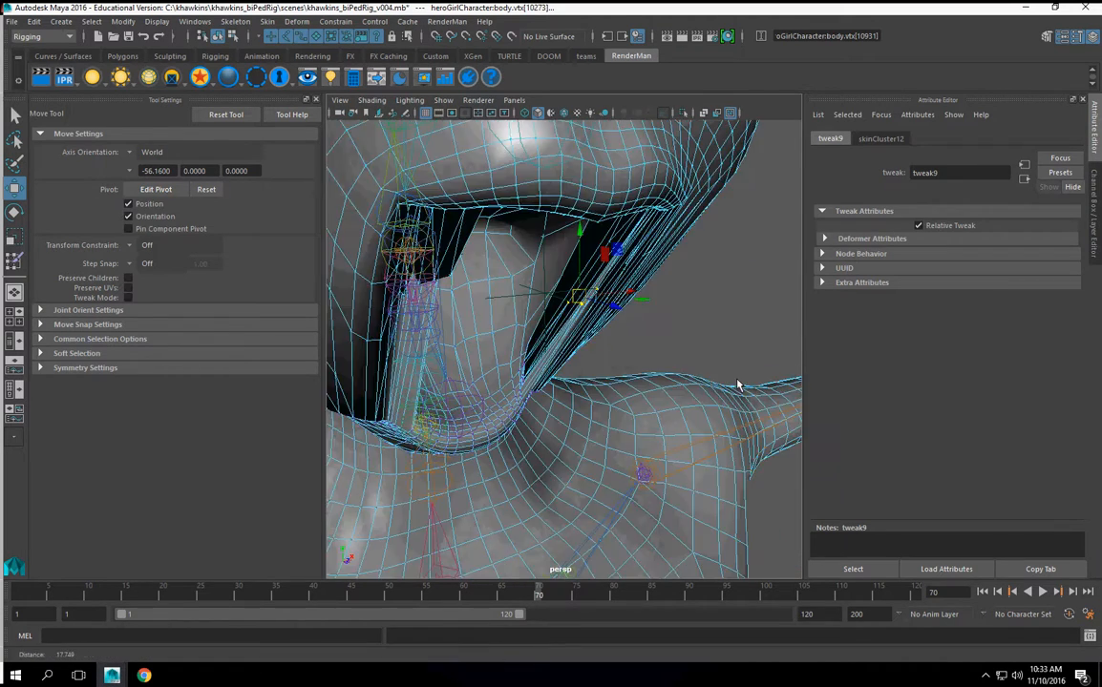
{"action": "left_click_drag", "start_coordinate": [735, 385], "coordinate": [312, 375], "text": "alt"}
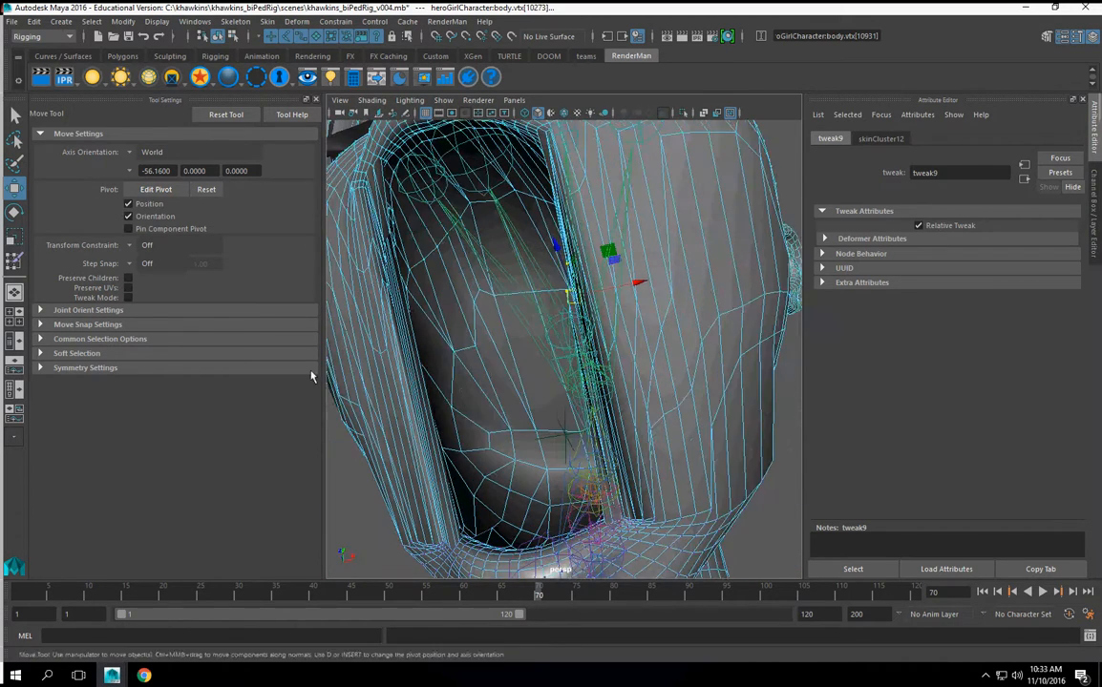
Step: Show the jaw_term_jnt influence and try smoothing the selected mouth-corner vertices with the Weight Hammer
{"action": "left_click", "coordinate": [12, 267]}
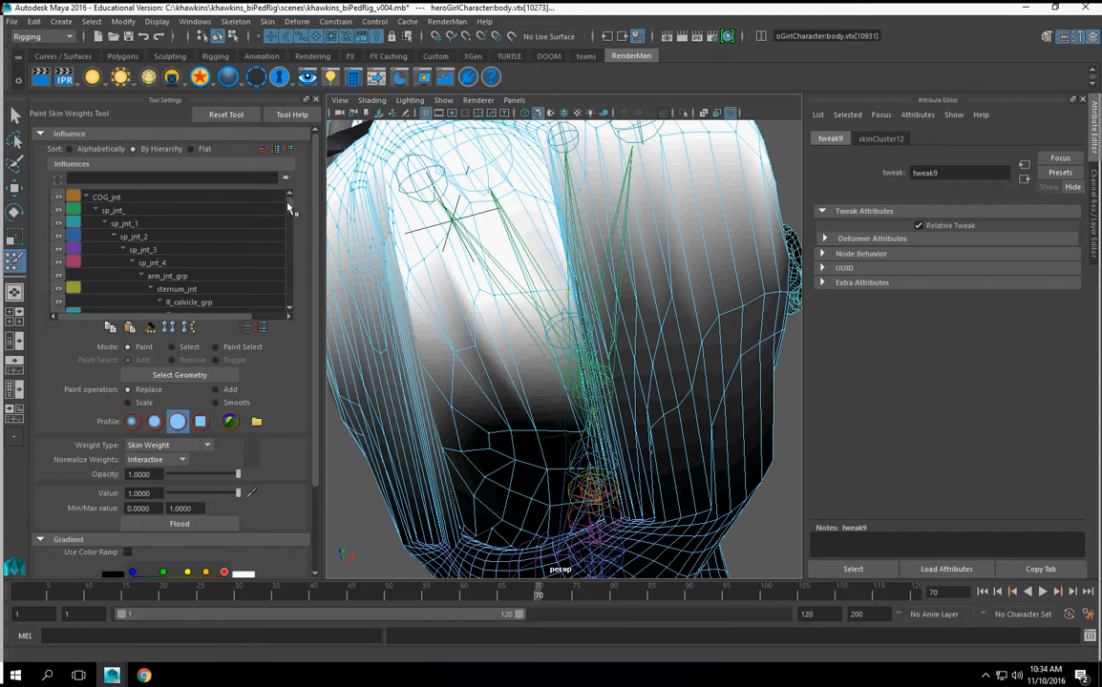
{"action": "left_click_drag", "start_coordinate": [290, 204], "coordinate": [294, 276]}
{"action": "left_click", "coordinate": [276, 273]}
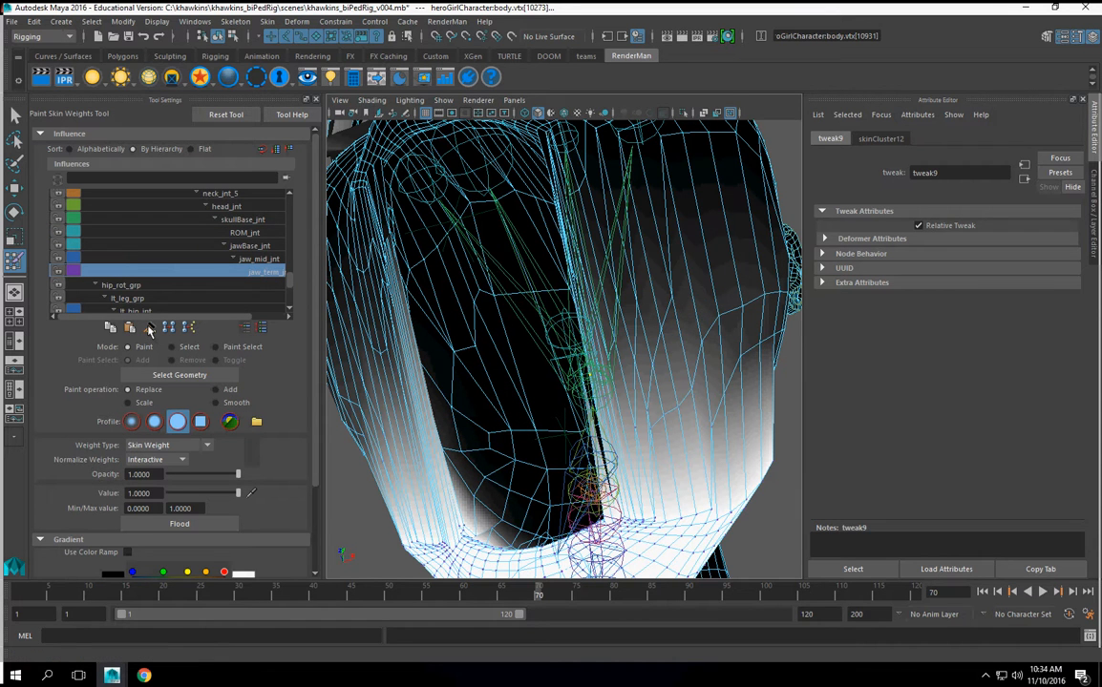
{"action": "mouse_move", "coordinate": [675, 332]}
{"action": "left_mouse_down", "text": "alt"}
{"action": "mouse_move", "coordinate": [745, 362]}
{"action": "mouse_move", "coordinate": [619, 346]}
{"action": "left_mouse_up", "text": "alt"}
{"action": "right_click_drag", "start_coordinate": [620, 347], "coordinate": [705, 380], "text": "alt"}
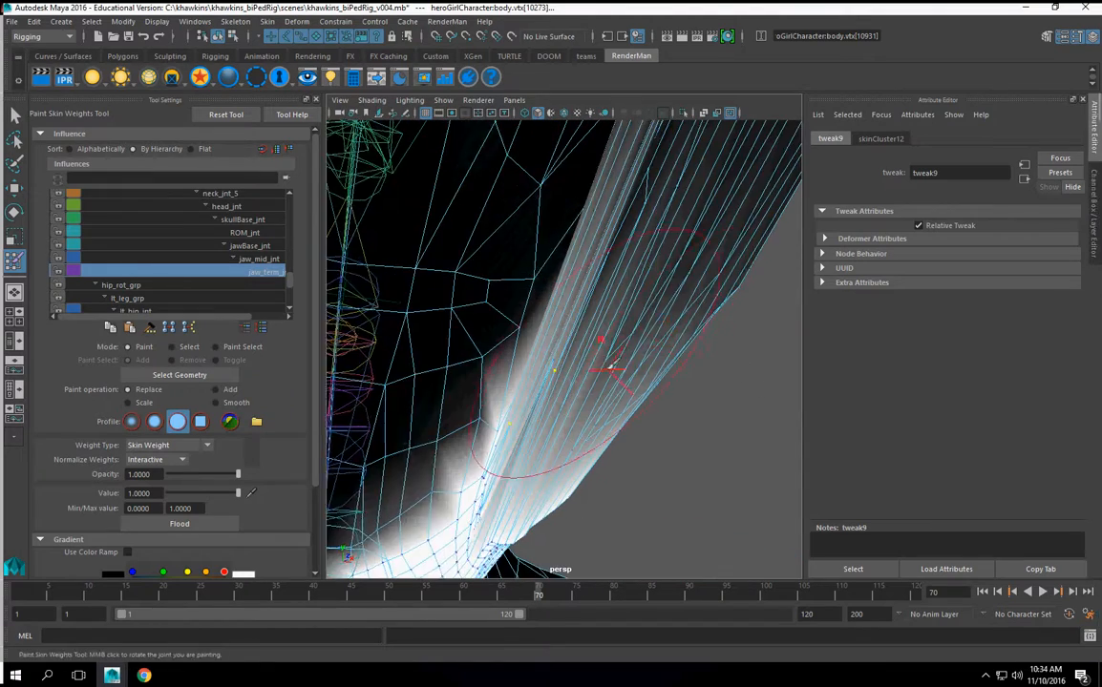
{"action": "left_click_drag", "start_coordinate": [705, 380], "coordinate": [574, 389], "text": "alt"}
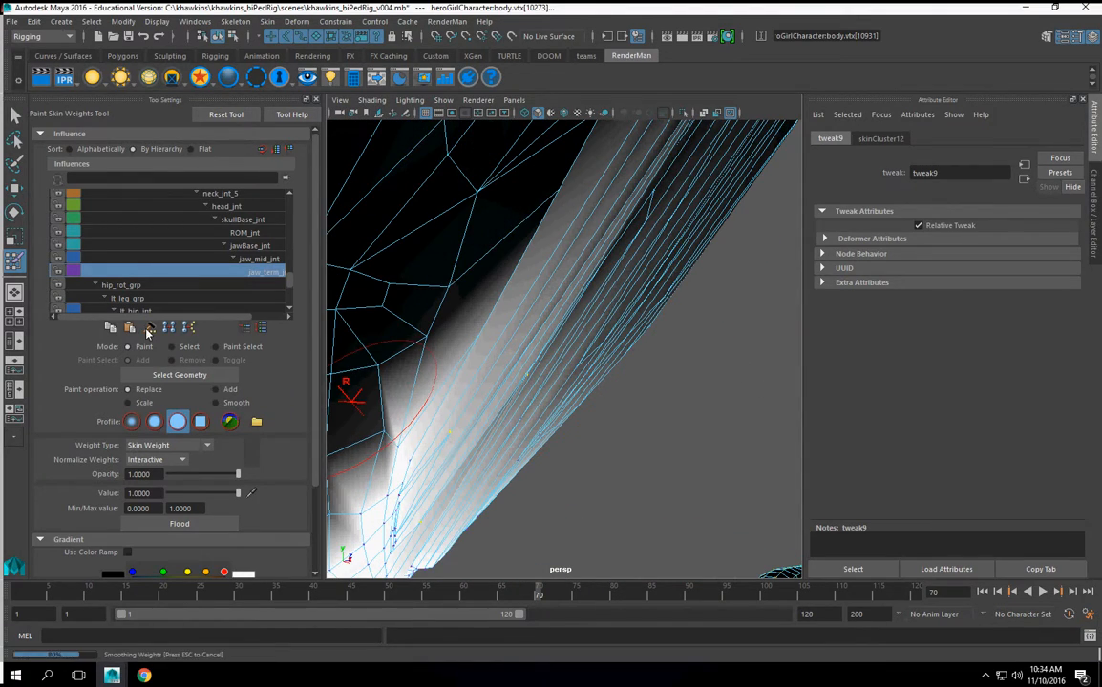
{"action": "left_click_drag", "start_coordinate": [683, 391], "coordinate": [412, 361], "text": "alt"}
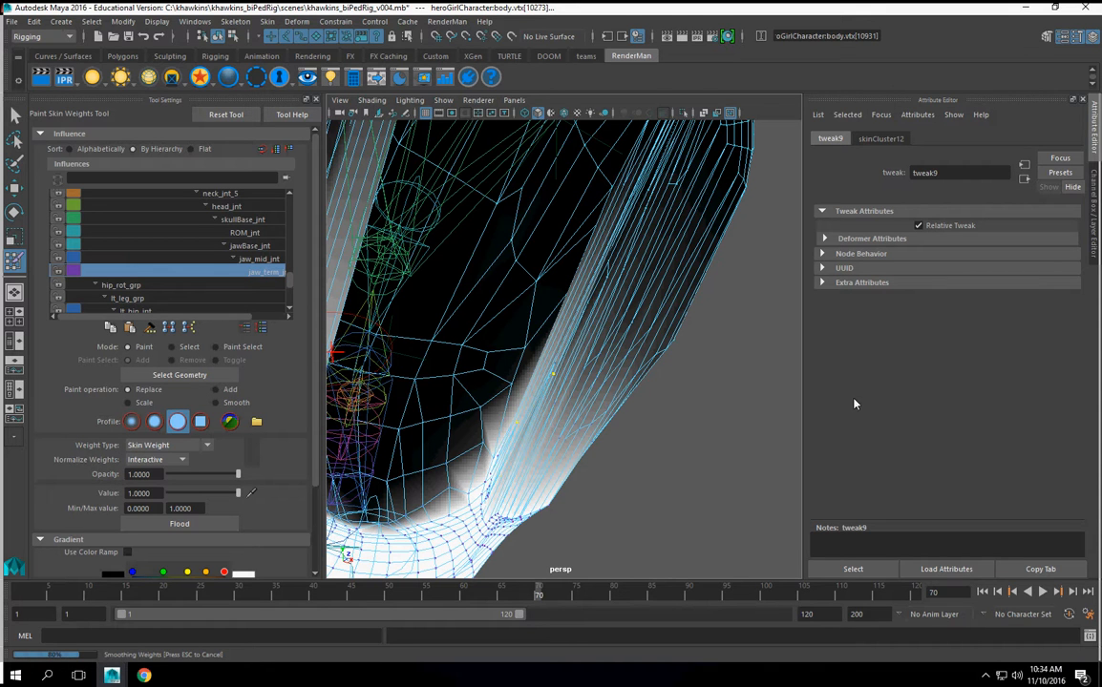
Step: Set the jaw_term_jnt weight to 1 for the three selected mouth-corner vertices in the Component Editor, closing it when done
{"action": "key", "text": "space"}
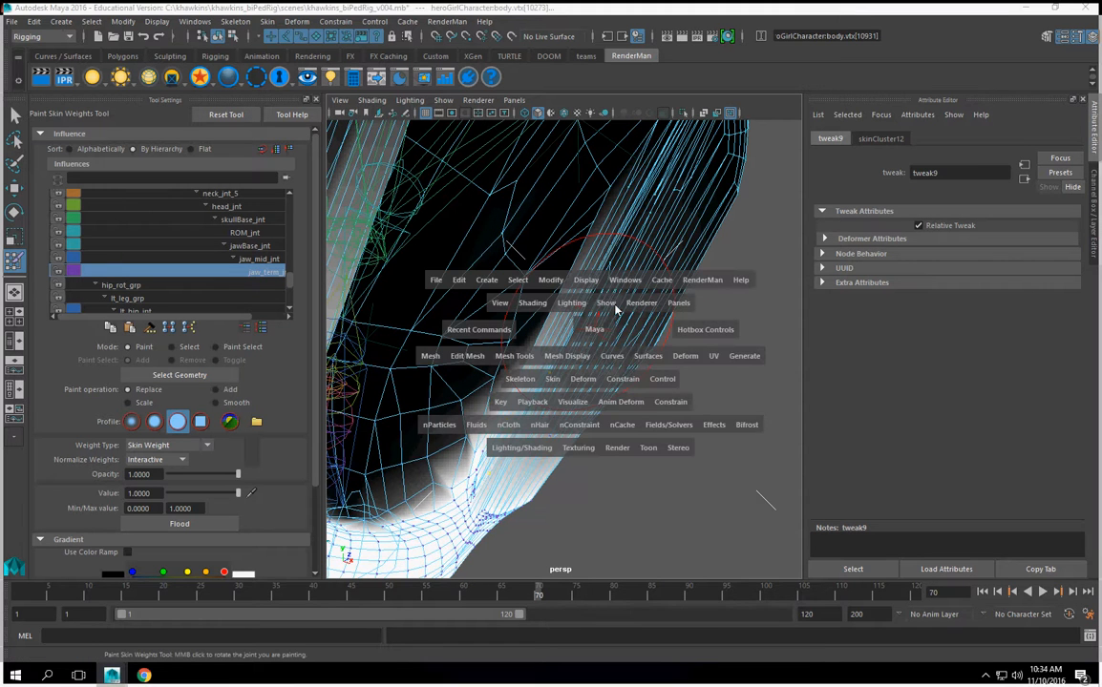
{"action": "left_click", "coordinate": [628, 283]}
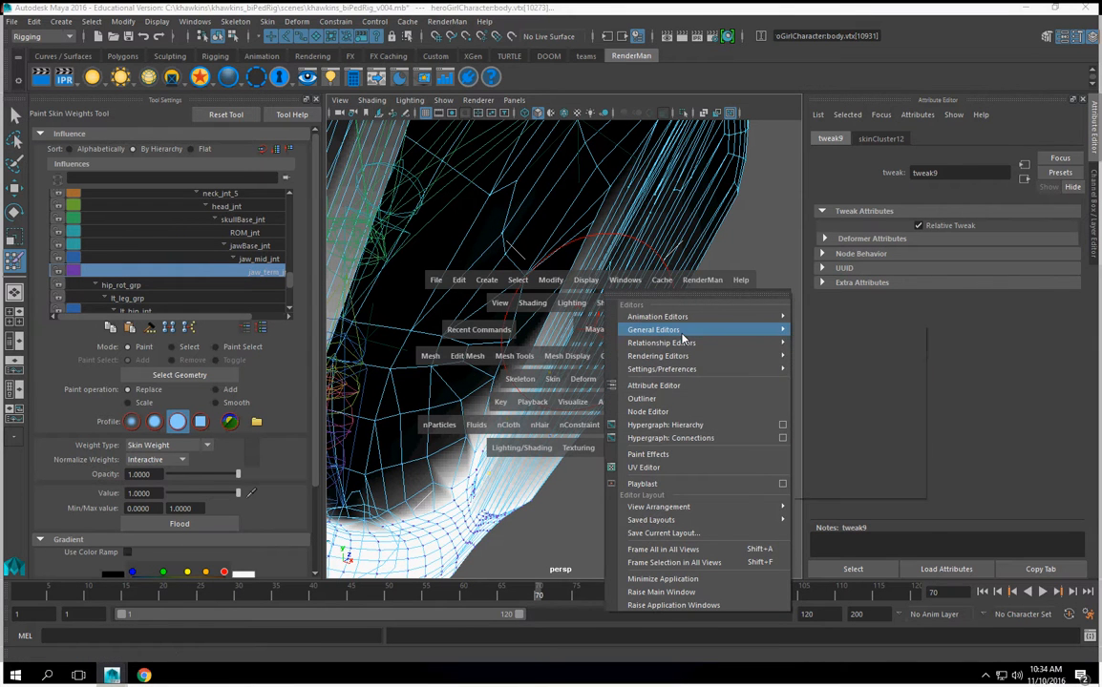
{"action": "mouse_move", "coordinate": [780, 334]}
{"action": "left_click", "coordinate": [837, 367]}
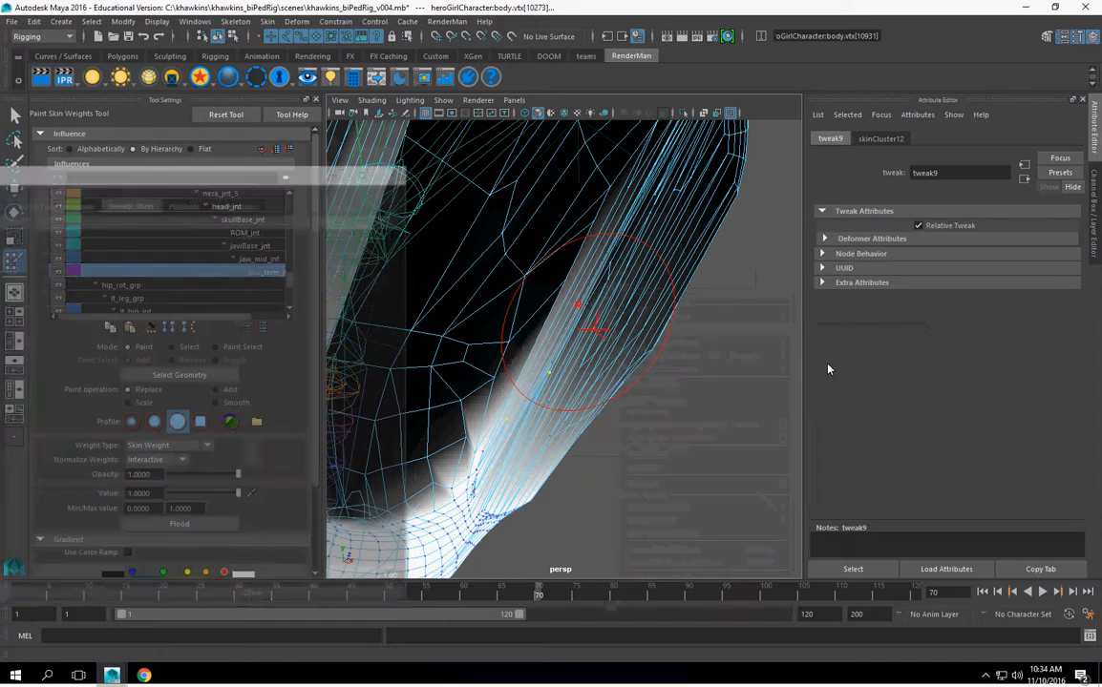
{"action": "left_click_drag", "start_coordinate": [230, 170], "coordinate": [460, 166]}
{"action": "left_click", "coordinate": [401, 270]}
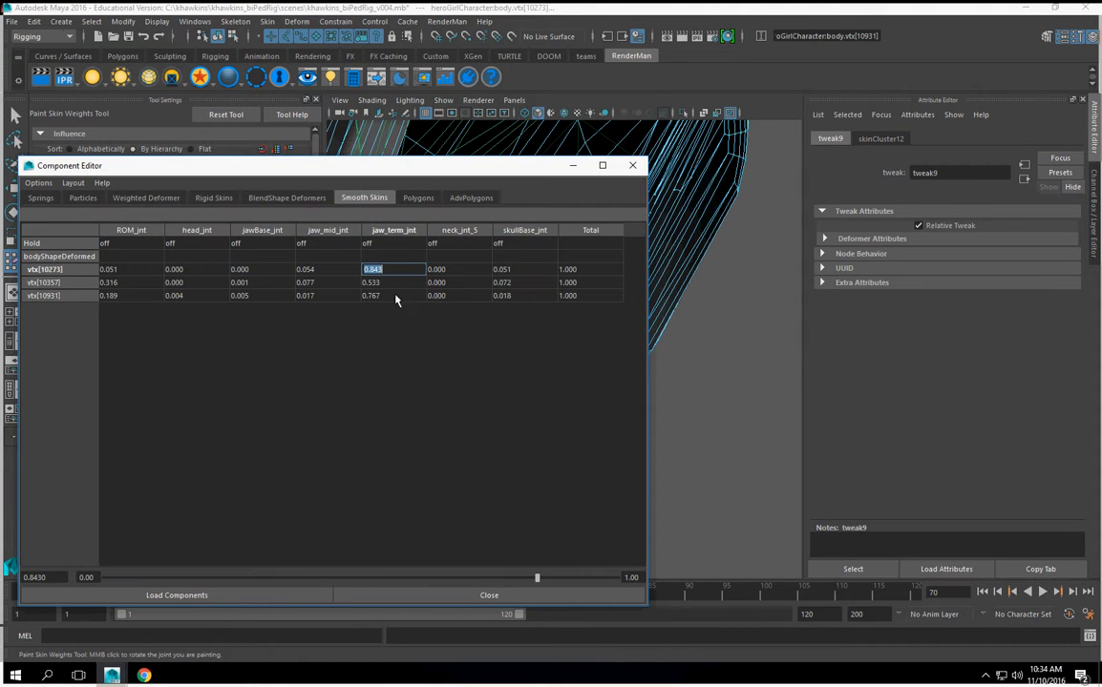
{"action": "key", "text": "Return"}
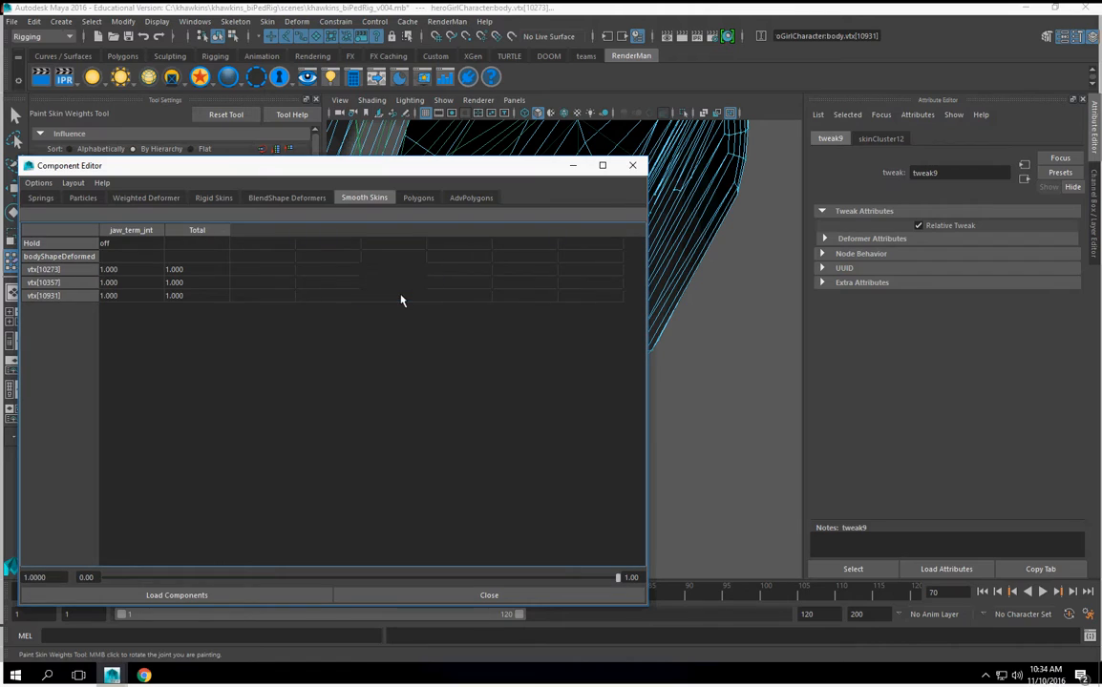
{"action": "left_click", "coordinate": [632, 165]}
Step: Select the tip vertex of the spike sticking up inside the opposite mouth corner with the Select tool
{"action": "mouse_move", "coordinate": [563, 315]}
{"action": "left_mouse_down", "text": "alt"}
{"action": "mouse_move", "coordinate": [588, 363]}
{"action": "mouse_move", "coordinate": [679, 443]}
{"action": "mouse_move", "coordinate": [695, 403]}
{"action": "mouse_move", "coordinate": [588, 398]}
{"action": "mouse_move", "coordinate": [573, 385]}
{"action": "mouse_move", "coordinate": [561, 399]}
{"action": "mouse_move", "coordinate": [668, 414]}
{"action": "mouse_move", "coordinate": [358, 320]}
{"action": "left_mouse_up", "text": "alt"}
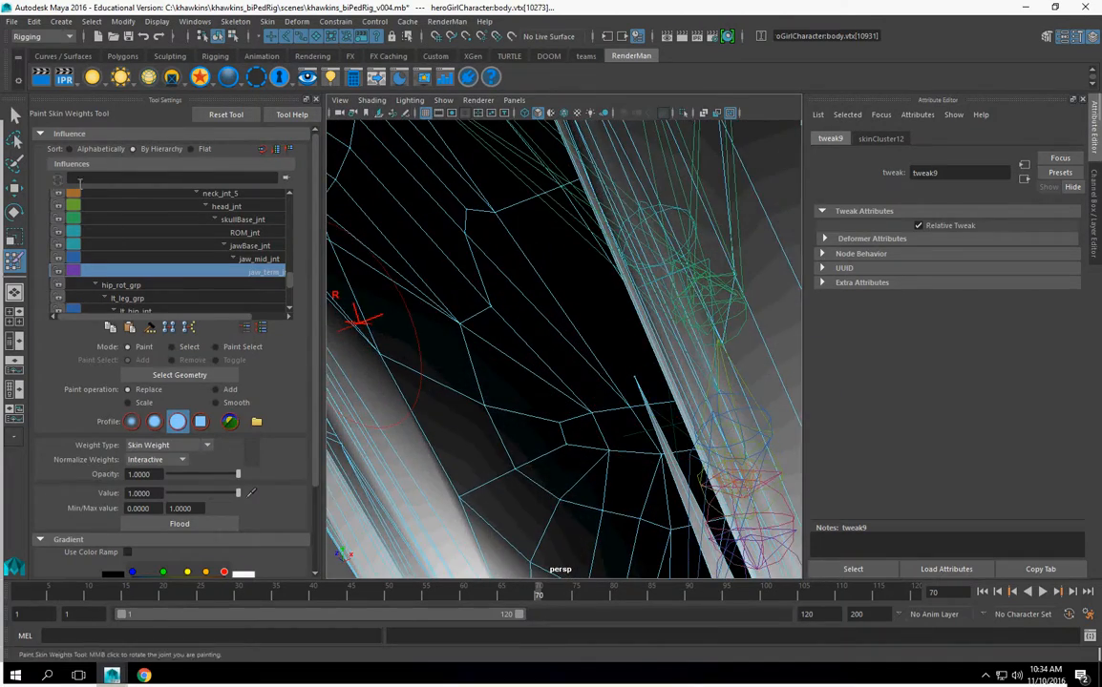
{"action": "left_click", "coordinate": [16, 116]}
{"action": "left_click_drag", "start_coordinate": [605, 386], "coordinate": [627, 383], "text": "alt"}
{"action": "left_click", "coordinate": [659, 388]}
{"action": "right_click_drag", "start_coordinate": [661, 268], "coordinate": [592, 278]}
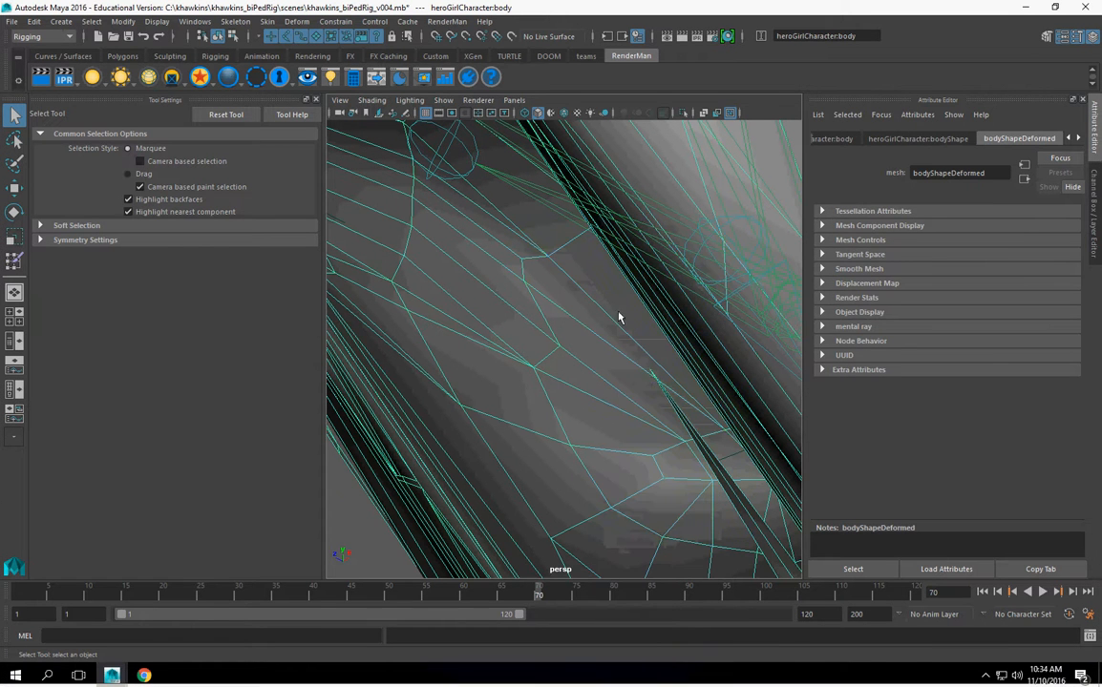
{"action": "left_click", "coordinate": [658, 380]}
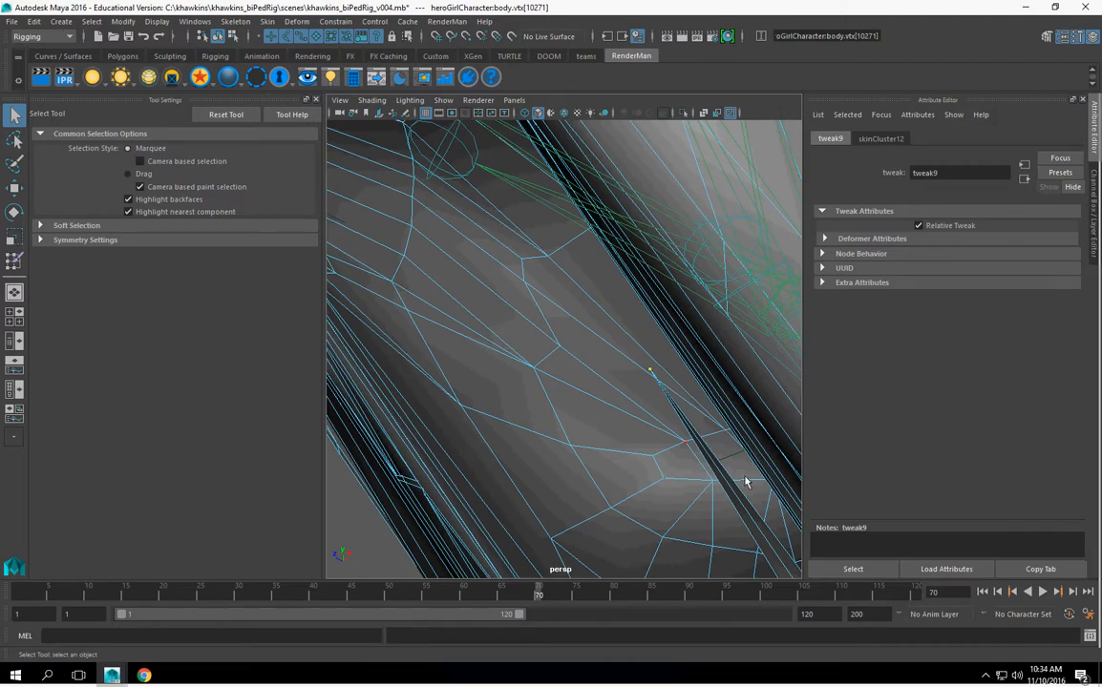
Step: Frame the selected spike vertex and list its smooth skin weights in the Component Editor
{"action": "scroll", "coordinate": [757, 501], "scroll_direction": "down", "scroll_amount": 5}
{"action": "left_click_drag", "start_coordinate": [671, 455], "coordinate": [814, 456], "text": "alt"}
{"action": "left_click_drag", "start_coordinate": [609, 411], "coordinate": [535, 441], "text": "alt"}
{"action": "key", "text": "f"}
{"action": "key", "text": "space"}
{"action": "left_click", "coordinate": [475, 315]}
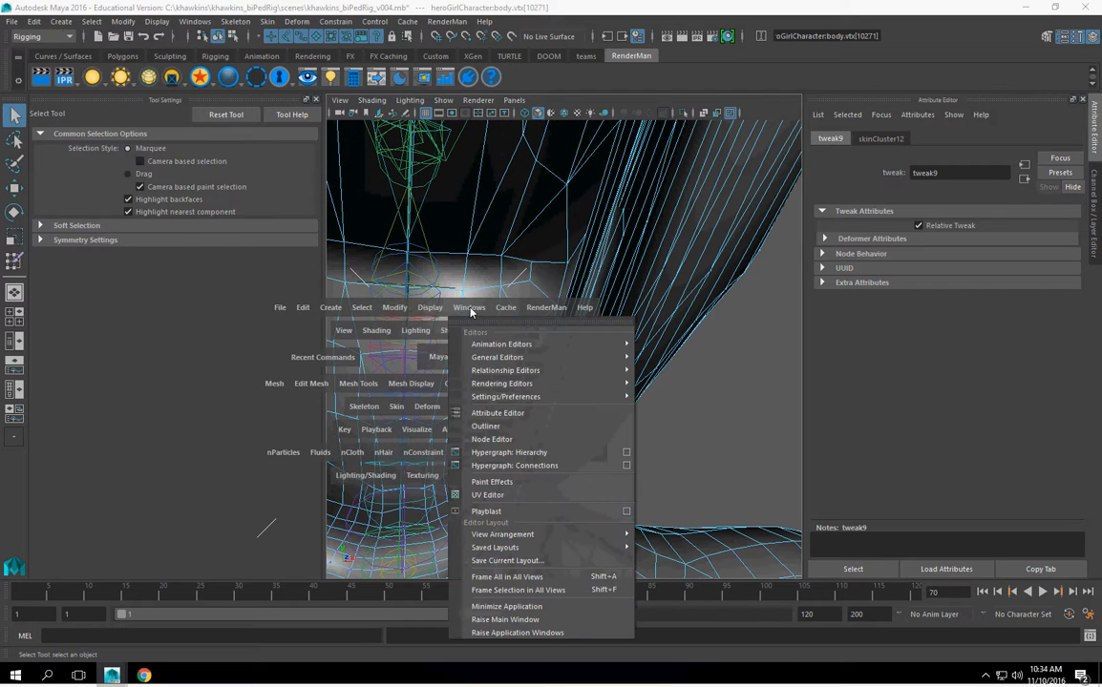
{"action": "mouse_move", "coordinate": [537, 357]}
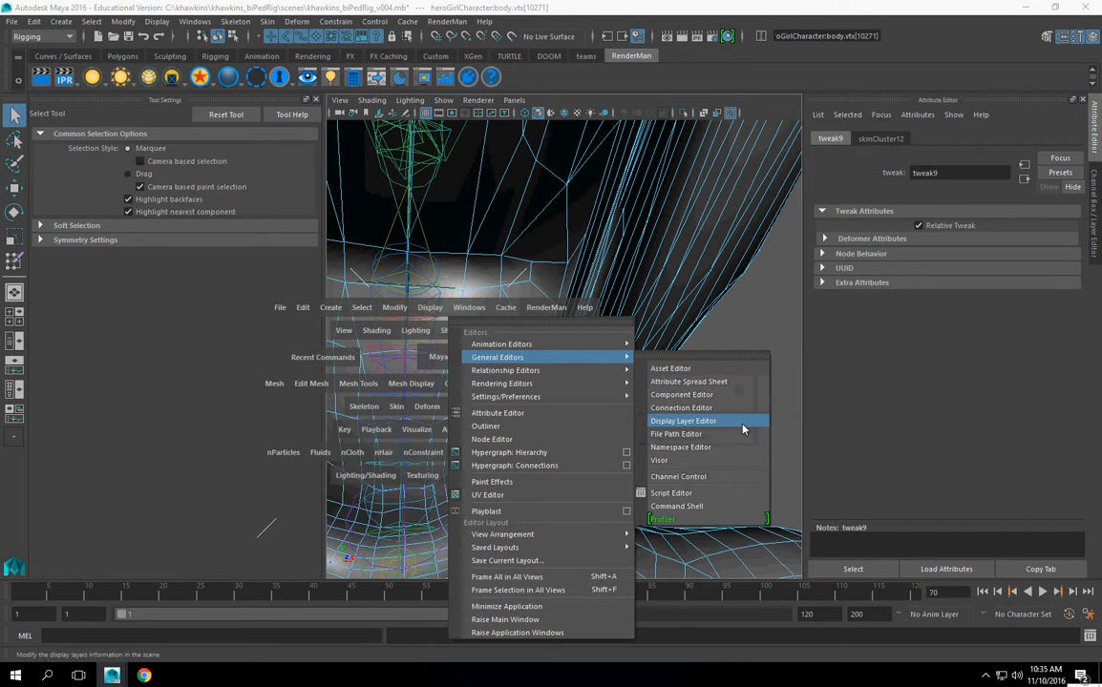
{"action": "left_click", "coordinate": [719, 398]}
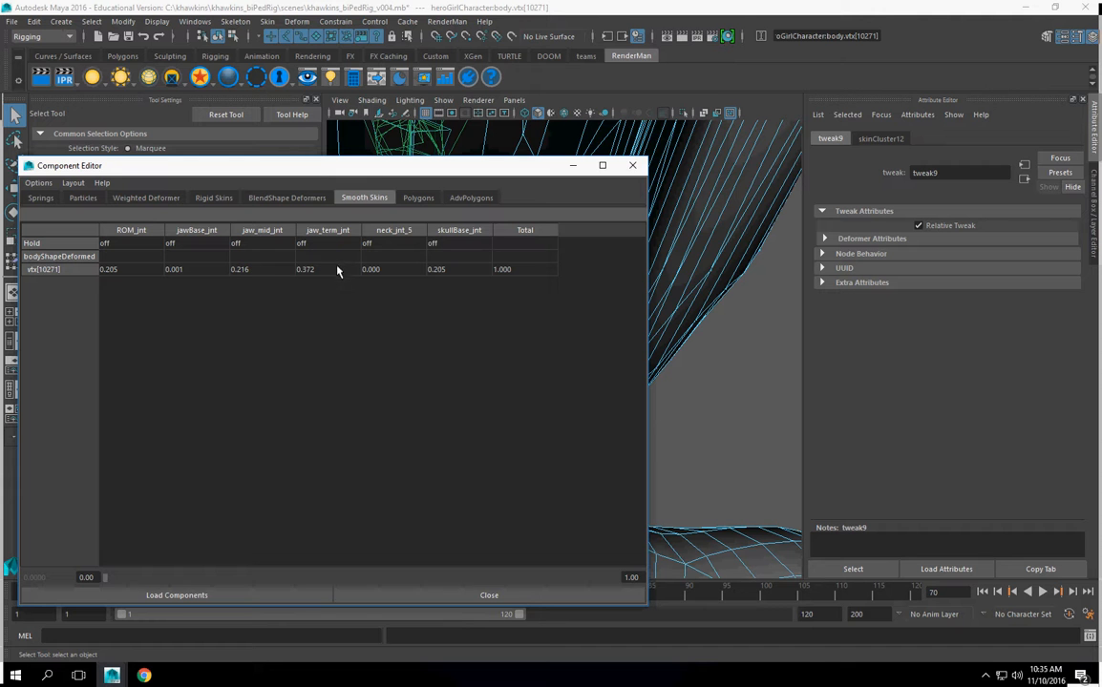
Step: Set the selected spike vertex's jaw_term_jnt weight to 1 and close the Component Editor
{"action": "left_click", "coordinate": [334, 270]}
{"action": "type", "text": "1"}
{"action": "key", "text": "Return"}
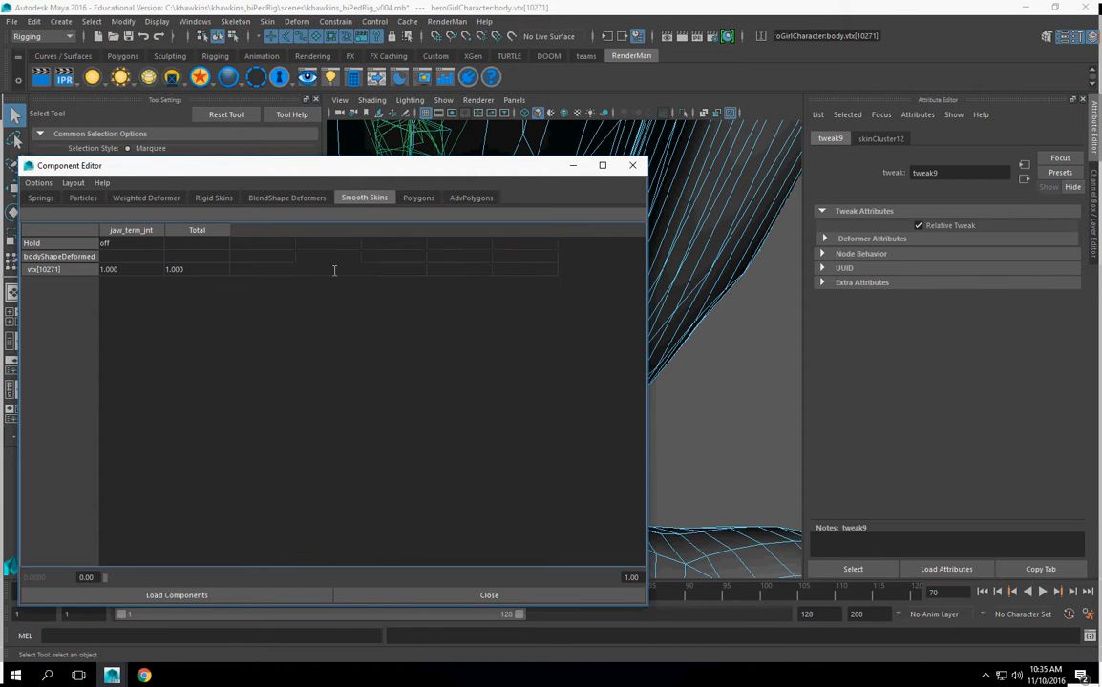
{"action": "left_click", "coordinate": [632, 165]}
Step: Select the stray vertices around the end of the grey strip of faces sticking up inside the mouth corner
{"action": "left_click_drag", "start_coordinate": [681, 246], "coordinate": [646, 403], "text": "alt"}
{"action": "right_click_drag", "start_coordinate": [646, 403], "coordinate": [590, 460], "text": "alt"}
{"action": "left_click_drag", "start_coordinate": [590, 460], "coordinate": [541, 347], "text": "alt"}
{"action": "right_click_drag", "start_coordinate": [541, 347], "coordinate": [640, 404], "text": "alt"}
{"action": "left_click_drag", "start_coordinate": [640, 404], "coordinate": [580, 323], "text": "alt"}
{"action": "right_click_drag", "start_coordinate": [563, 268], "coordinate": [506, 271]}
{"action": "left_click_drag", "start_coordinate": [580, 272], "coordinate": [628, 292], "text": "alt"}
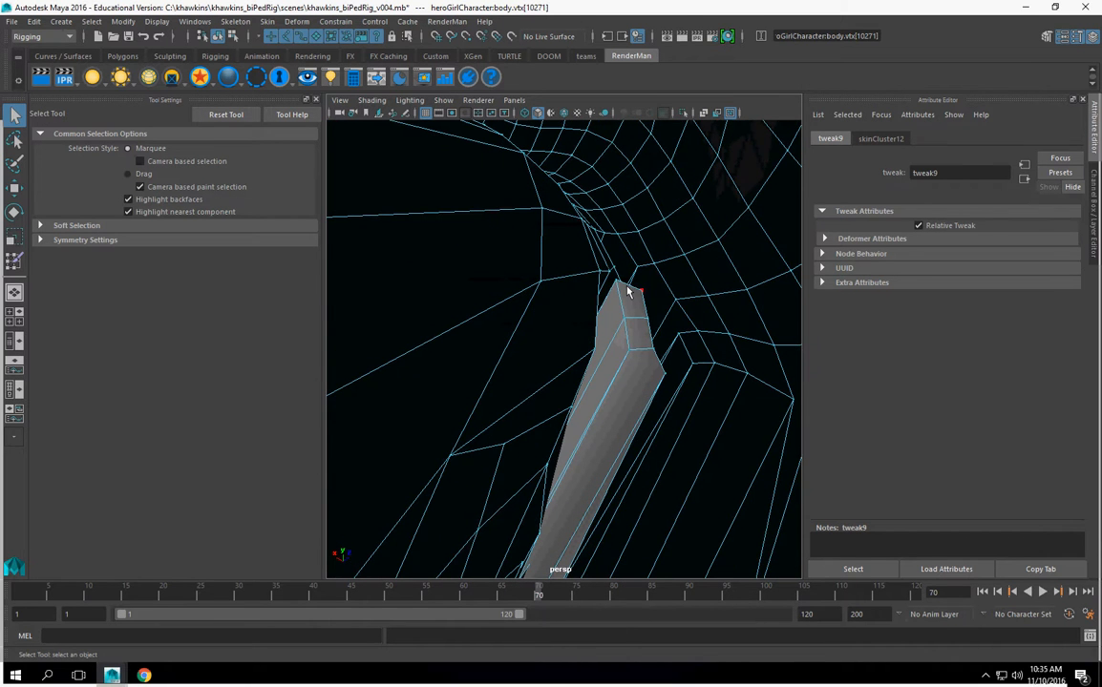
{"action": "left_click", "coordinate": [623, 317]}
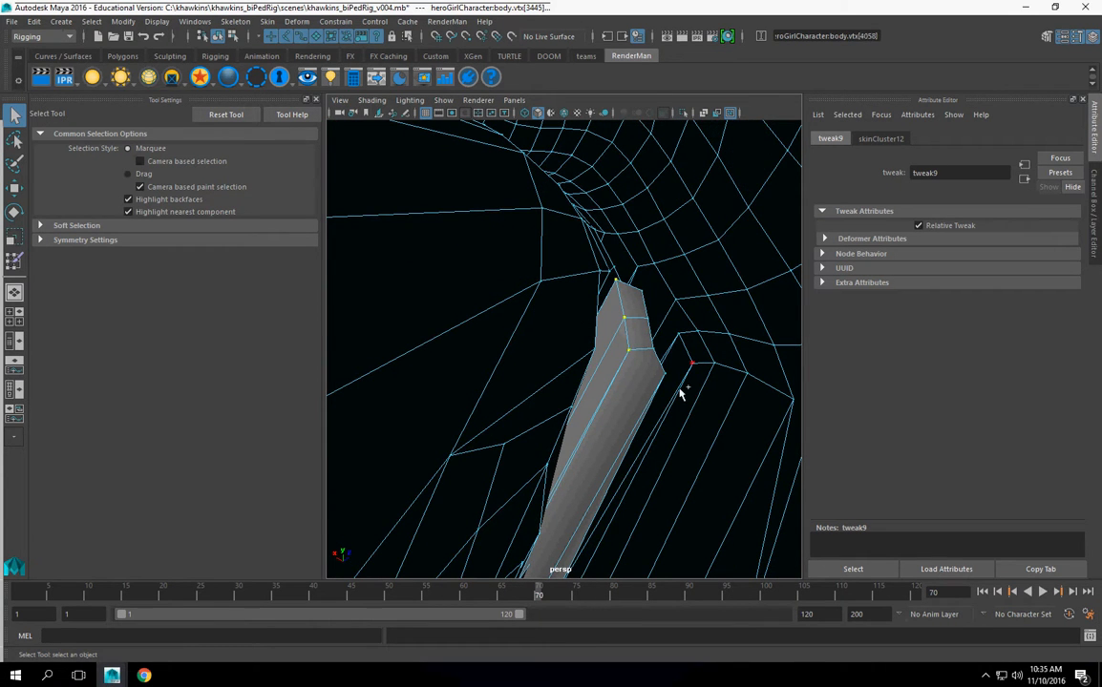
{"action": "left_click_drag", "start_coordinate": [645, 364], "coordinate": [649, 391], "text": "alt"}
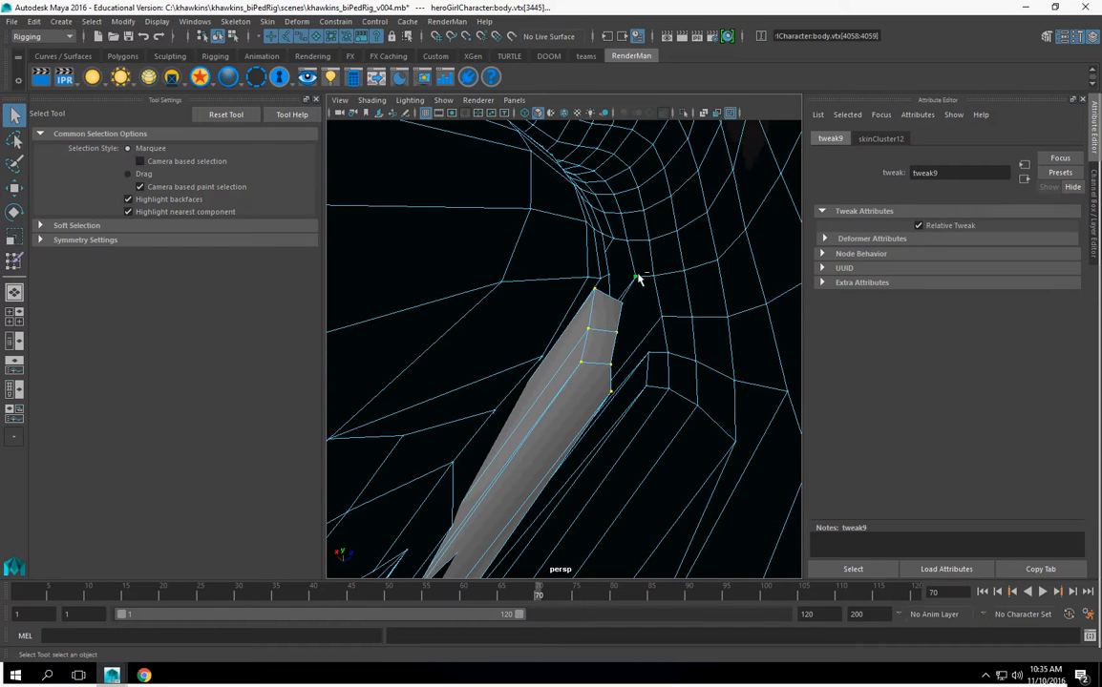
{"action": "left_click_drag", "start_coordinate": [602, 399], "coordinate": [605, 309], "text": "alt"}
{"action": "scroll", "coordinate": [561, 372], "scroll_direction": "up", "scroll_amount": 5}
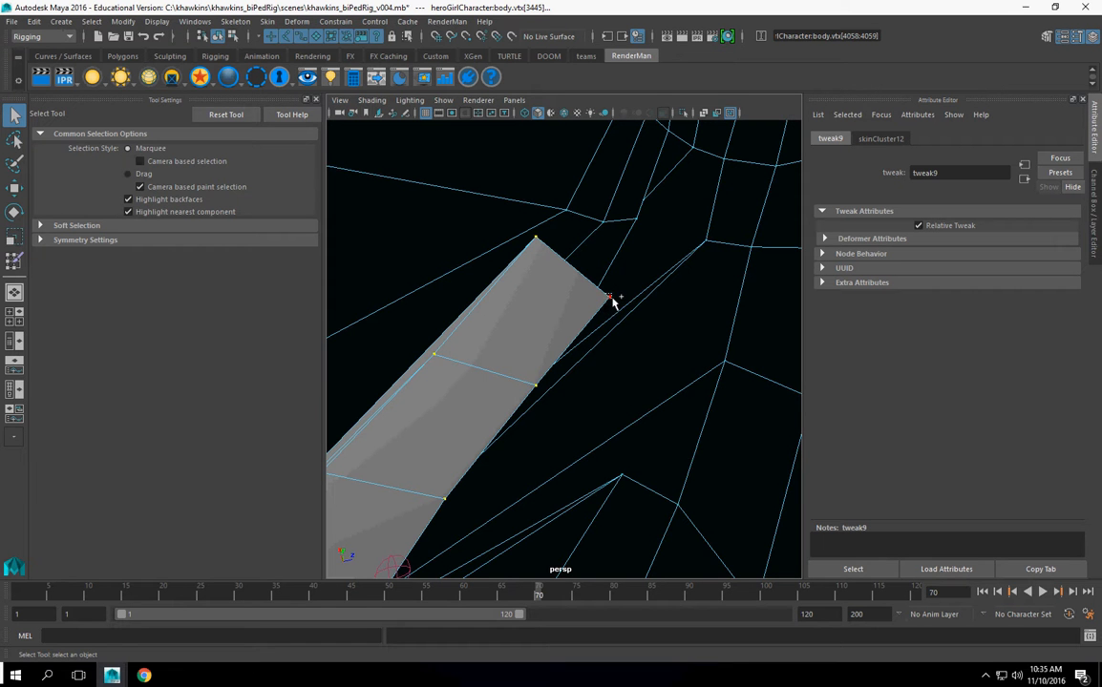
{"action": "scroll", "coordinate": [630, 373], "scroll_direction": "down", "scroll_amount": 5}
{"action": "left_click_drag", "start_coordinate": [654, 355], "coordinate": [570, 267], "text": "alt"}
Step: Check the smooth skin weights of the selected strip vertices in the Component Editor, closing it when done
{"action": "key", "text": "space"}
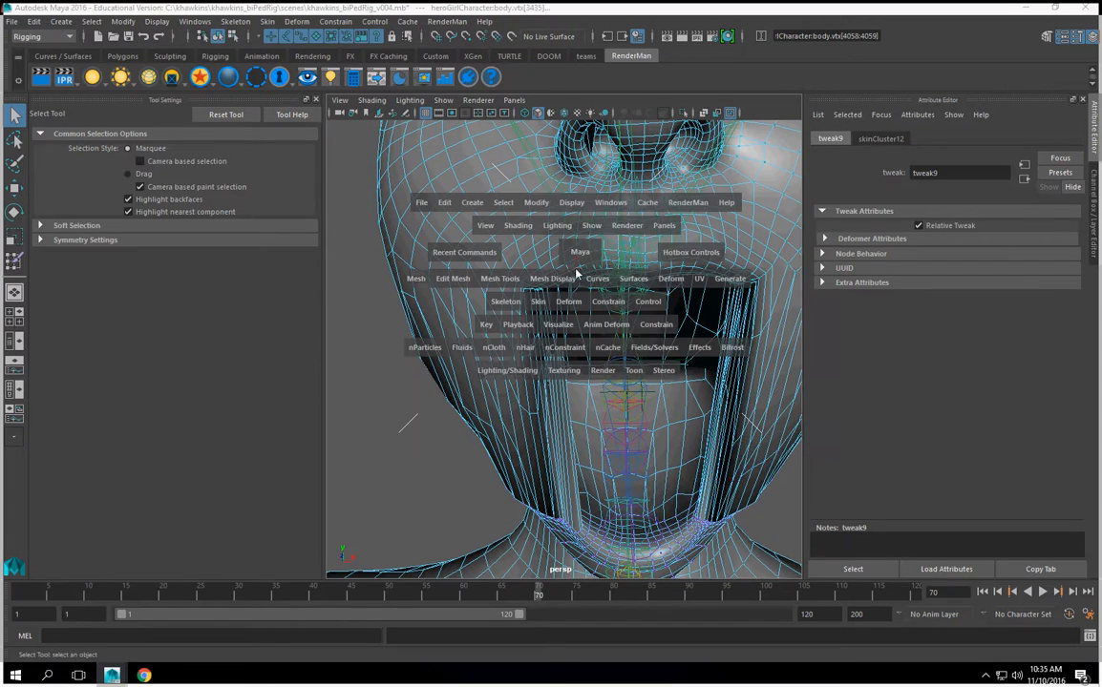
{"action": "left_click", "coordinate": [608, 203]}
{"action": "mouse_move", "coordinate": [669, 252]}
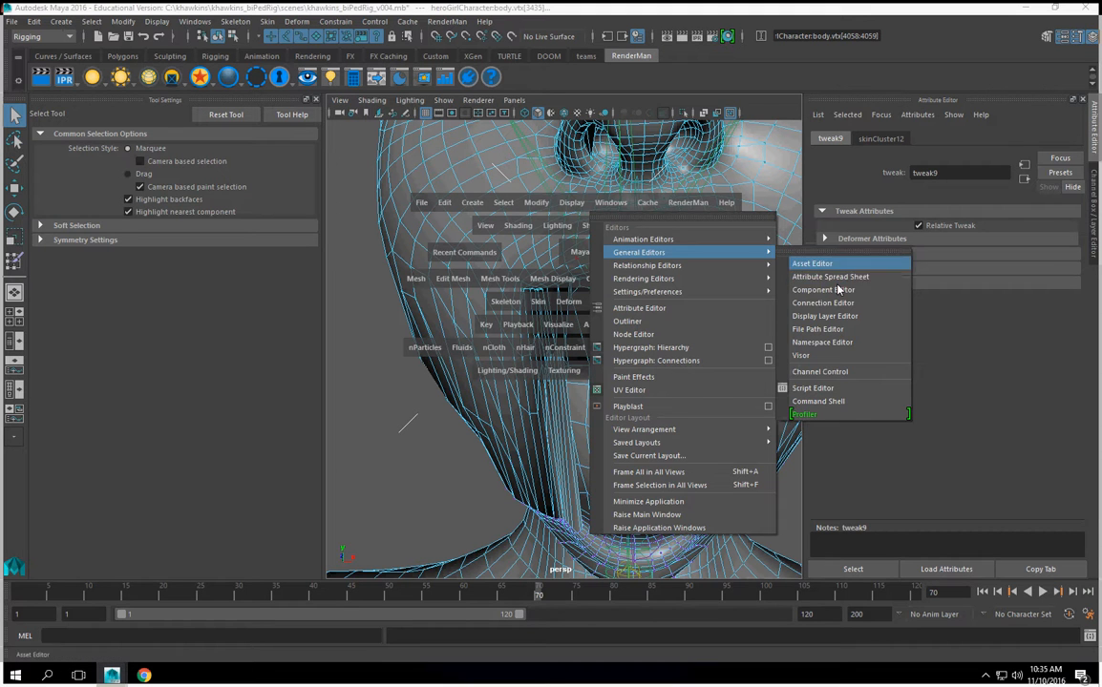
{"action": "left_click", "coordinate": [838, 290]}
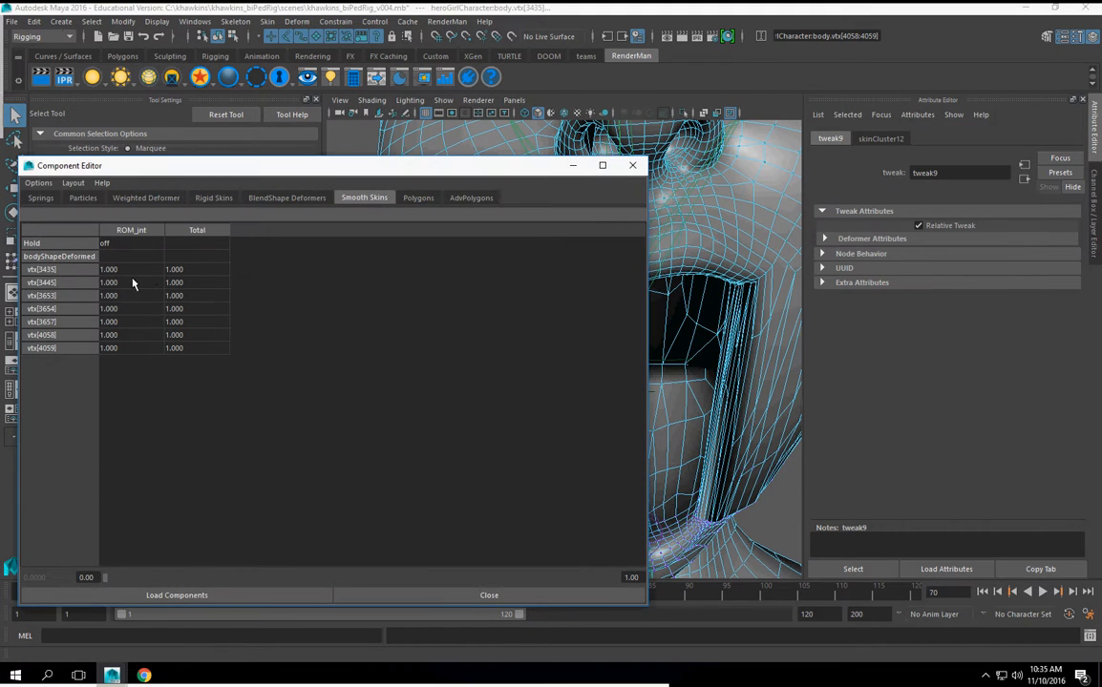
{"action": "left_click", "coordinate": [632, 167]}
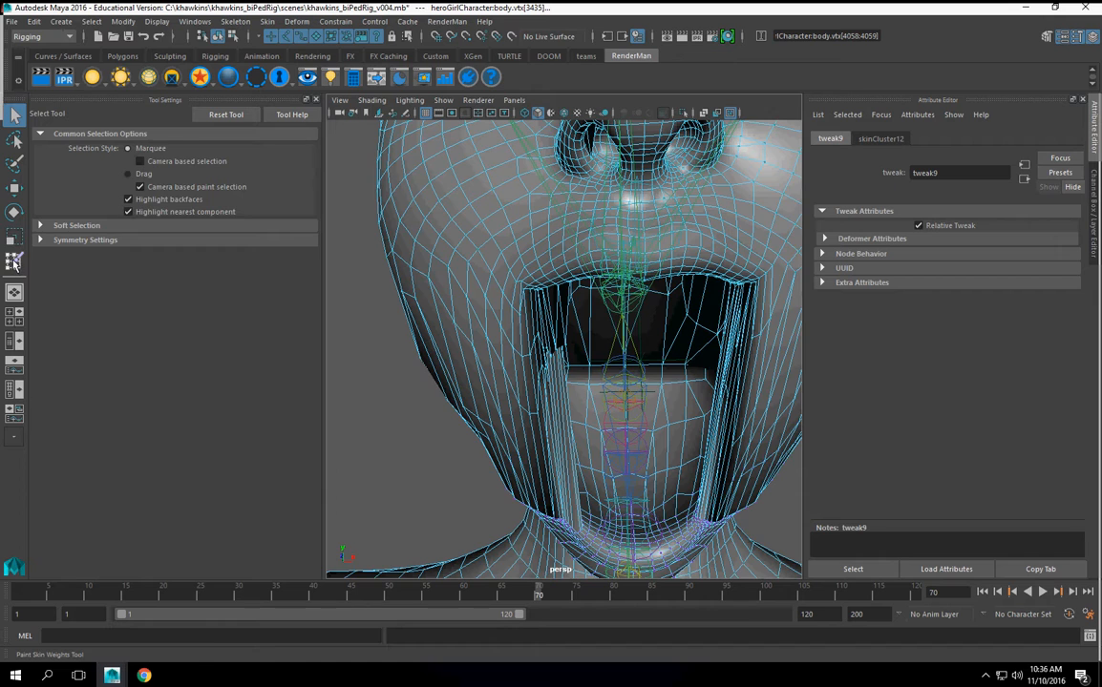
Step: Smooth the selected strip vertices' weights with the Weight Hammer in the Paint Skin Weights Tool, showing the jaw_term_jnt influence
{"action": "left_click", "coordinate": [14, 262]}
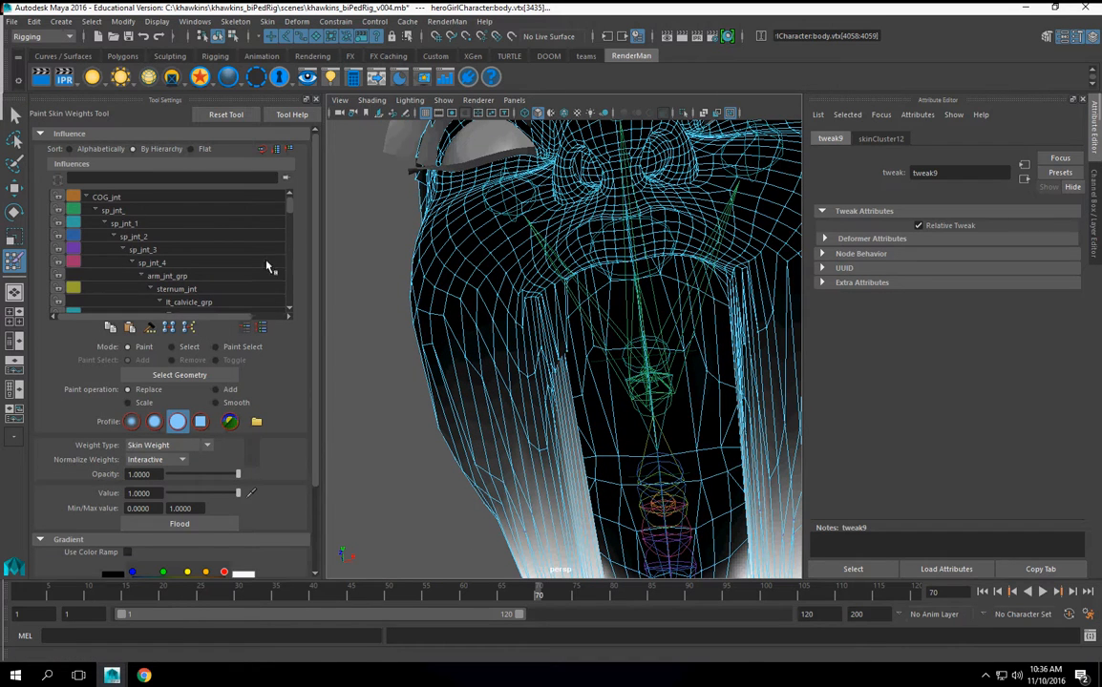
{"action": "left_click_drag", "start_coordinate": [291, 212], "coordinate": [291, 276]}
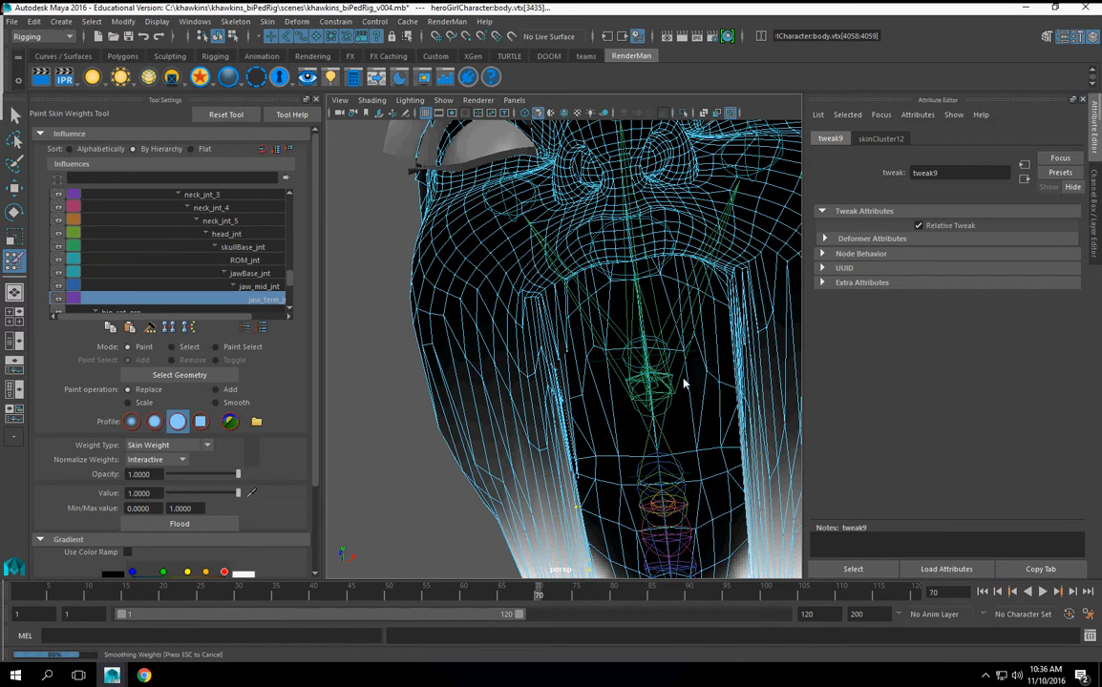
{"action": "left_click_drag", "start_coordinate": [743, 402], "coordinate": [652, 345], "text": "alt"}
{"action": "right_click_drag", "start_coordinate": [660, 341], "coordinate": [701, 374], "text": "alt"}
{"action": "mouse_move", "coordinate": [701, 373]}
{"action": "left_mouse_down", "text": "alt"}
{"action": "mouse_move", "coordinate": [616, 361]}
{"action": "mouse_move", "coordinate": [566, 405]}
{"action": "mouse_move", "coordinate": [487, 423]}
{"action": "mouse_move", "coordinate": [708, 397]}
{"action": "mouse_move", "coordinate": [561, 375]}
{"action": "mouse_move", "coordinate": [551, 393]}
{"action": "mouse_move", "coordinate": [564, 387]}
{"action": "mouse_move", "coordinate": [568, 401]}
{"action": "mouse_move", "coordinate": [537, 240]}
{"action": "left_mouse_up", "text": "alt"}
Step: Hide the joints in the viewport and select the body mesh with the Select tool
{"action": "left_click", "coordinate": [15, 115]}
{"action": "left_click_drag", "start_coordinate": [491, 277], "coordinate": [420, 287], "text": "alt"}
{"action": "left_click", "coordinate": [443, 100]}
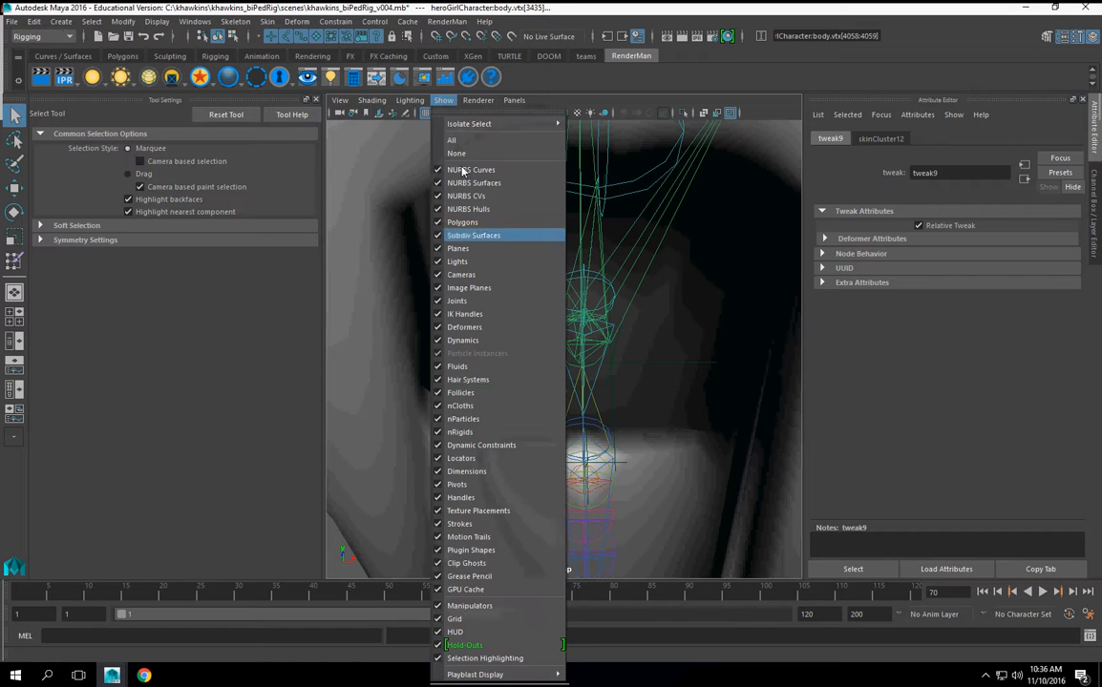
{"action": "left_click", "coordinate": [471, 302]}
{"action": "mouse_move", "coordinate": [593, 341]}
{"action": "left_mouse_down", "text": "alt"}
{"action": "mouse_move", "coordinate": [627, 398]}
{"action": "mouse_move", "coordinate": [595, 363]}
{"action": "left_mouse_up", "text": "alt"}
{"action": "left_click", "coordinate": [586, 348]}
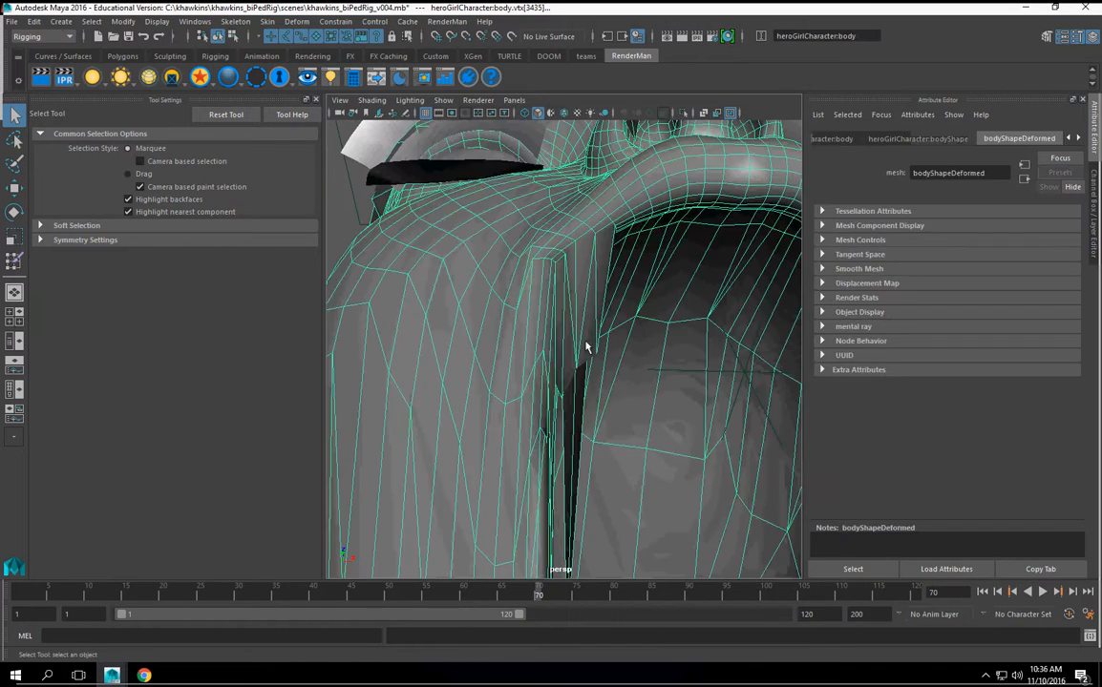
Step: Select the uneven vertices along the stretched inner edge of the mouth corner in vertex mode
{"action": "right_click_drag", "start_coordinate": [586, 347], "coordinate": [522, 267]}
{"action": "middle_click_drag", "start_coordinate": [619, 461], "coordinate": [618, 450], "text": "alt"}
{"action": "left_click_drag", "start_coordinate": [619, 450], "coordinate": [660, 196], "text": "alt"}
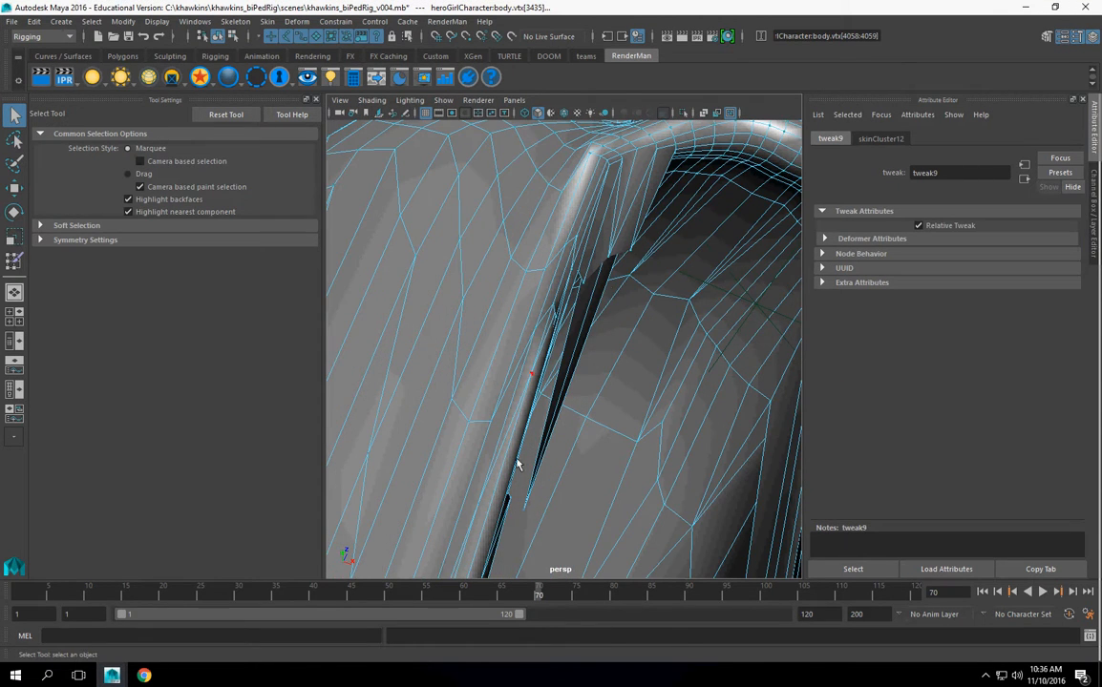
{"action": "left_click_drag", "start_coordinate": [525, 513], "coordinate": [568, 474], "text": "alt"}
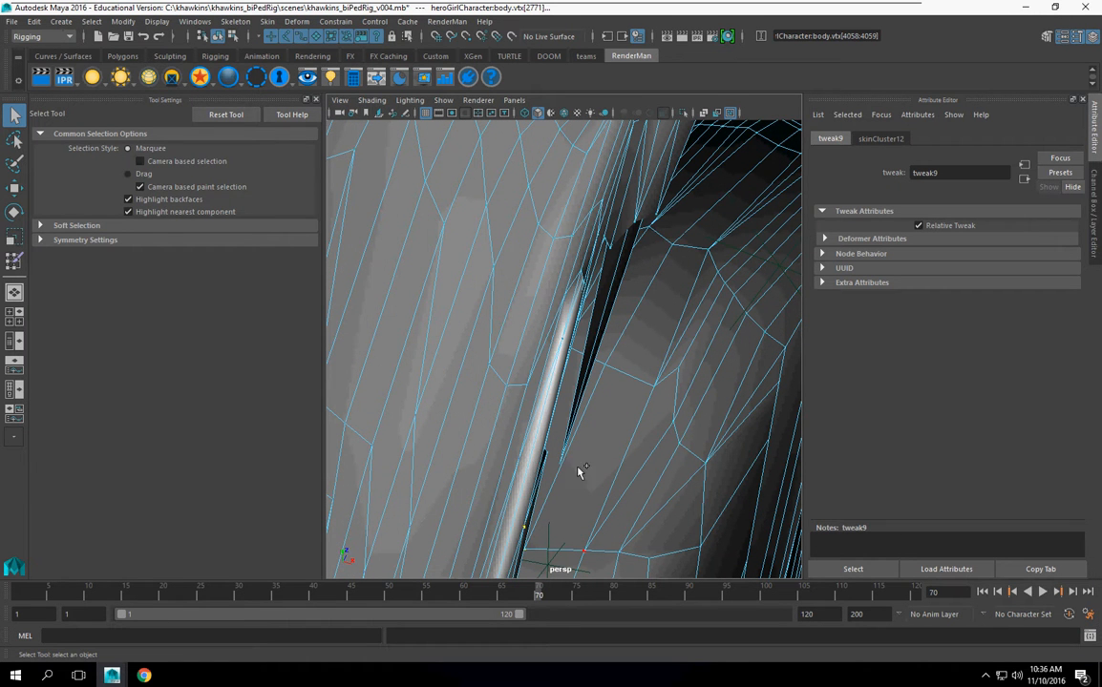
{"action": "left_click_drag", "start_coordinate": [568, 477], "coordinate": [605, 361], "text": "alt"}
{"action": "scroll", "coordinate": [605, 362], "scroll_direction": "up", "scroll_amount": 4}
{"action": "middle_click_drag", "start_coordinate": [551, 355], "coordinate": [545, 322], "text": "alt"}
{"action": "left_click_drag", "start_coordinate": [545, 323], "coordinate": [574, 293], "text": "alt"}
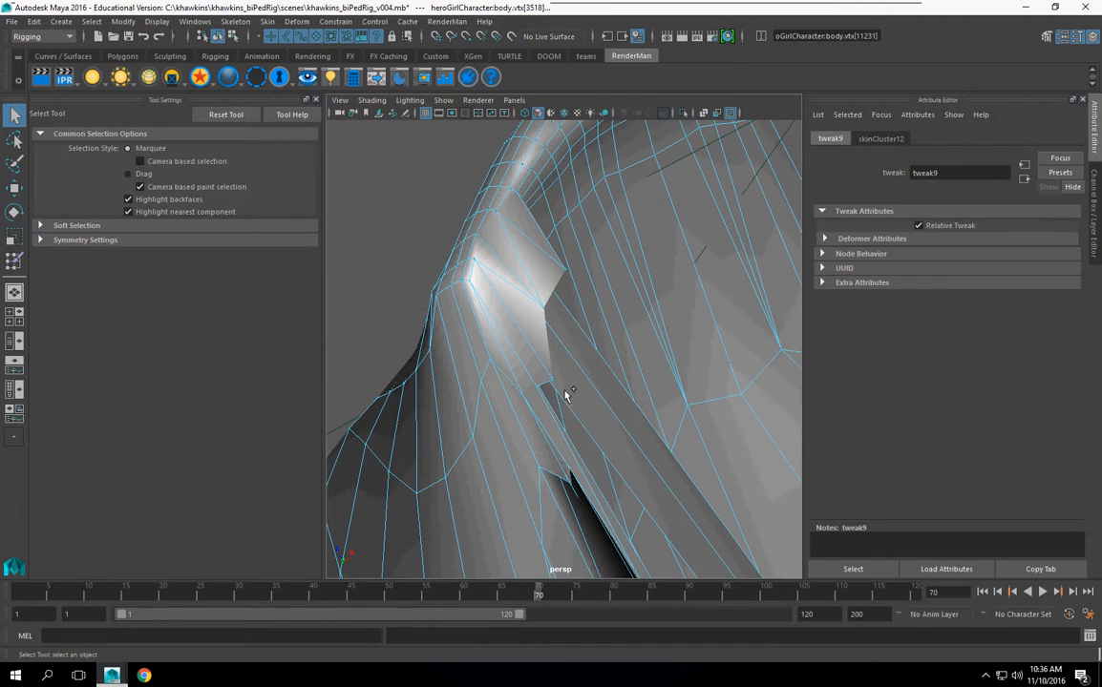
{"action": "left_click_drag", "start_coordinate": [588, 411], "coordinate": [499, 404], "text": "alt"}
{"action": "left_click_drag", "start_coordinate": [585, 434], "coordinate": [549, 360], "text": "alt"}
{"action": "left_click_drag", "start_coordinate": [614, 399], "coordinate": [624, 351]}
{"action": "scroll", "coordinate": [654, 456], "scroll_direction": "down", "scroll_amount": 5}
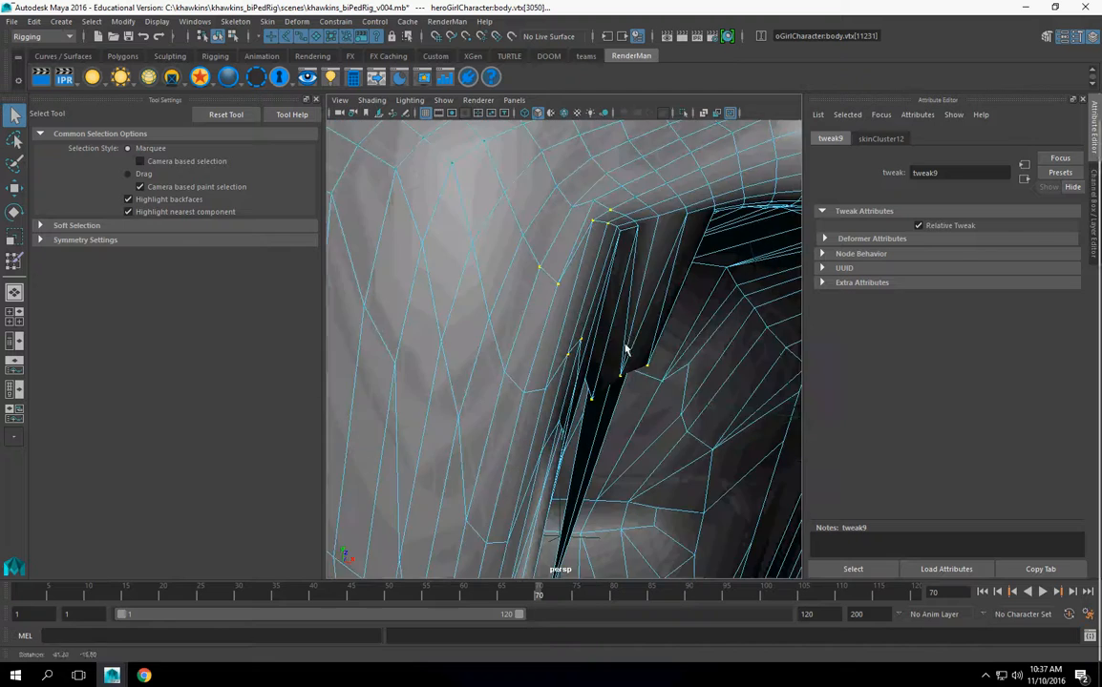
{"action": "scroll", "coordinate": [625, 352], "scroll_direction": "down", "scroll_amount": 3}
Step: Show the ROM_jnt influence and smooth the selected mouth-corner vertices with the Weight Hammer
{"action": "left_click", "coordinate": [13, 262]}
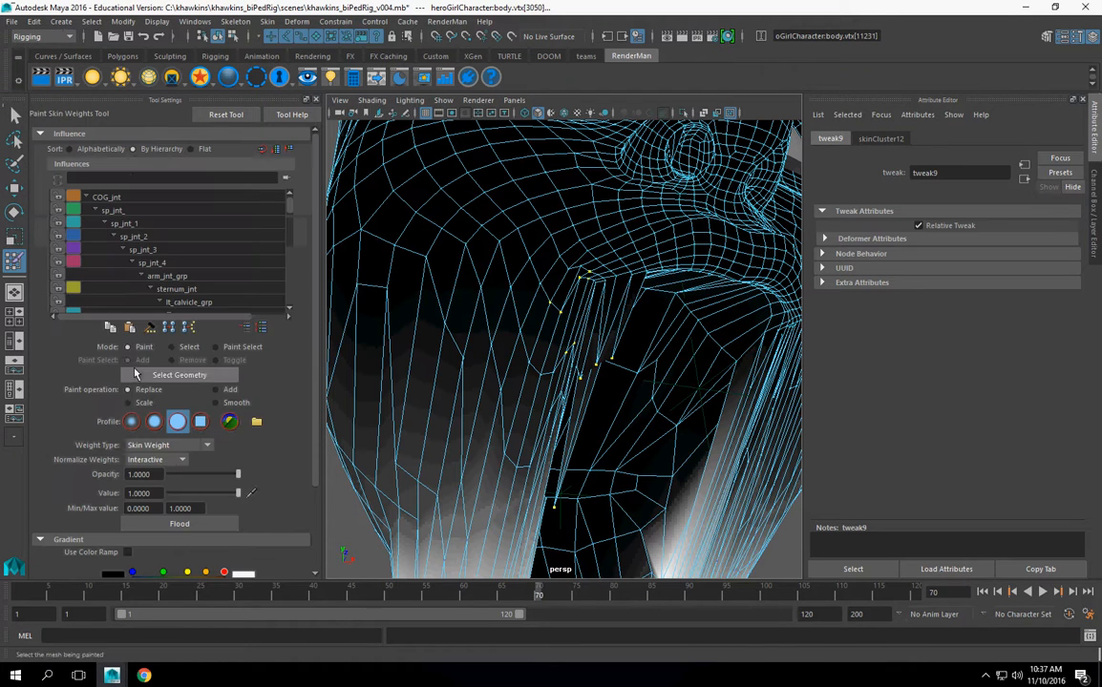
{"action": "scroll", "coordinate": [261, 223], "scroll_direction": "down", "scroll_amount": 10}
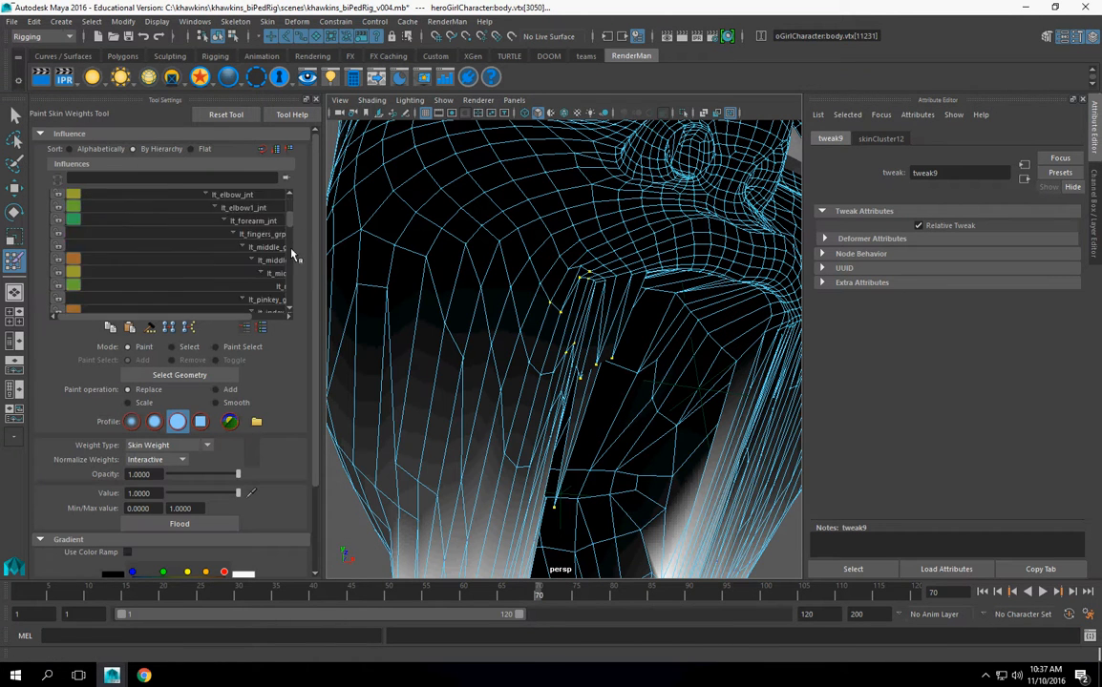
{"action": "scroll", "coordinate": [291, 283], "scroll_direction": "up", "scroll_amount": 1}
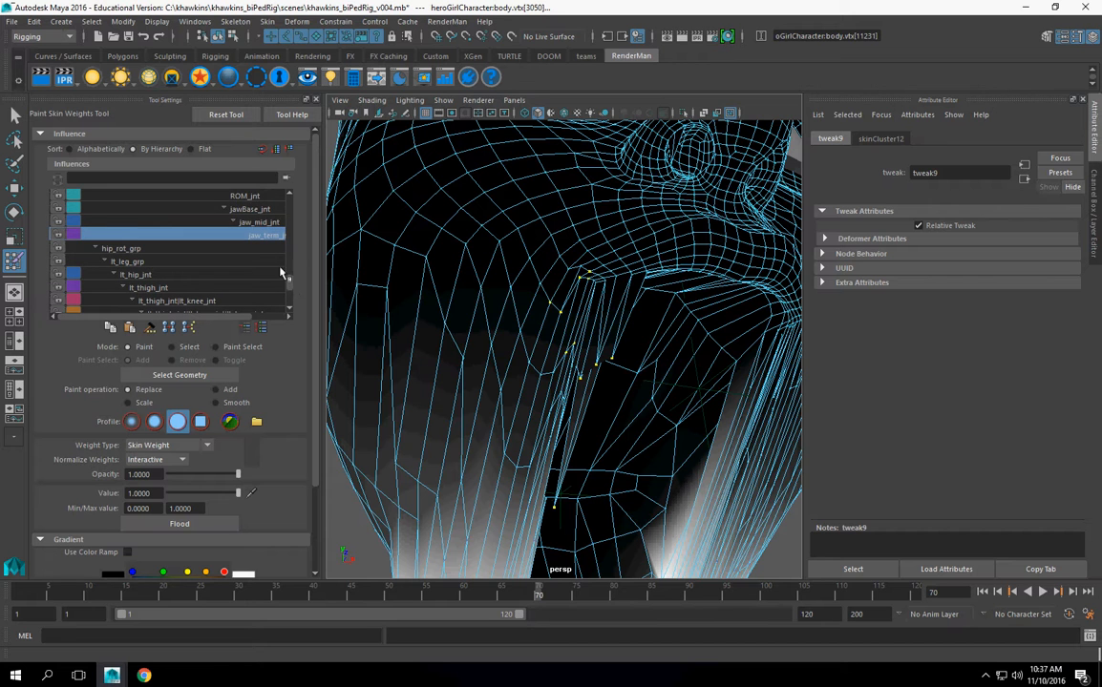
{"action": "left_click", "coordinate": [245, 197]}
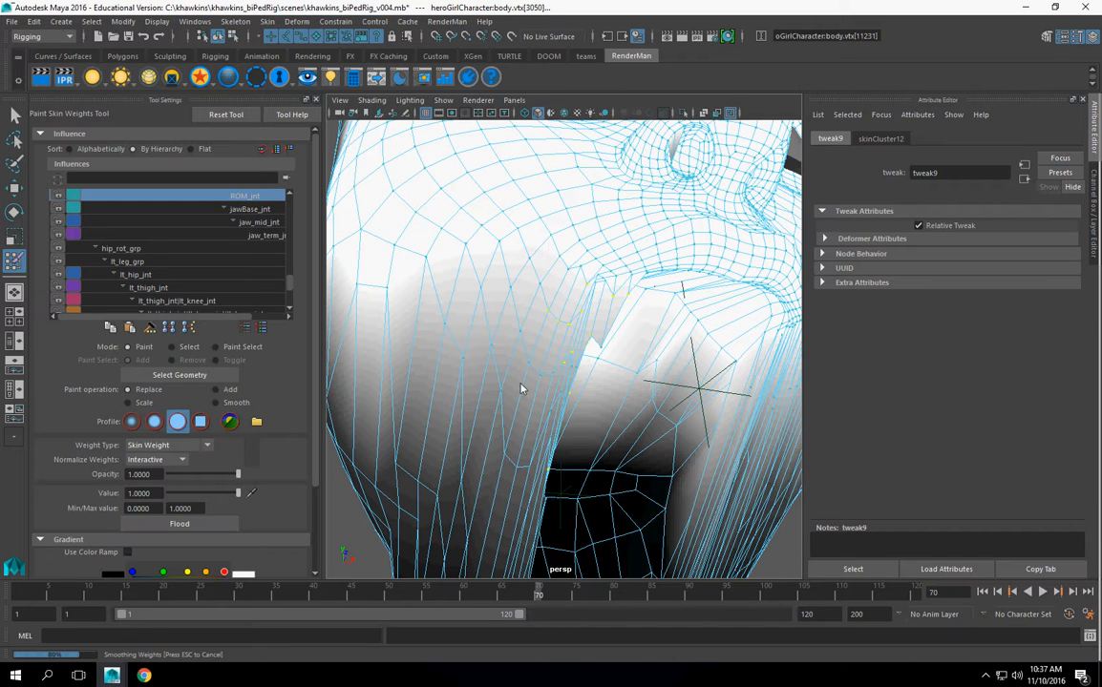
Step: Select the notch vertices still protruding from the upper lip's edge near the mouth corner
{"action": "left_click_drag", "start_coordinate": [605, 330], "coordinate": [527, 403], "text": "alt"}
{"action": "key", "text": "q"}
{"action": "right_click_drag", "start_coordinate": [512, 385], "coordinate": [446, 269]}
{"action": "left_click_drag", "start_coordinate": [496, 375], "coordinate": [523, 413]}
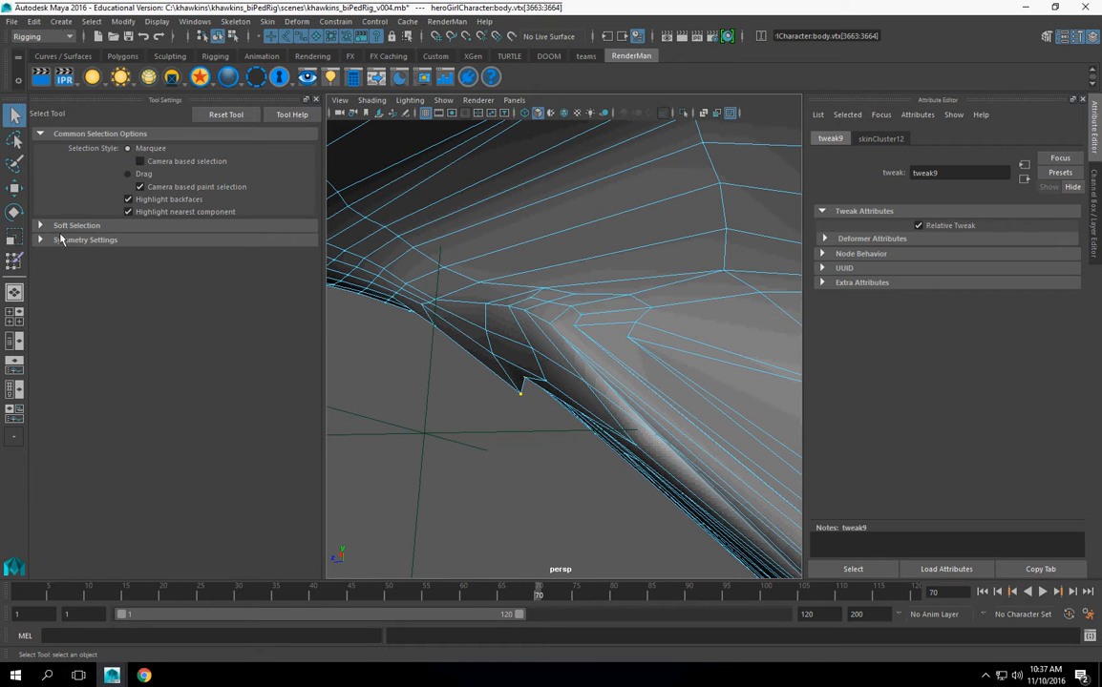
Step: Smooth the weights of the selected lip-edge notch vertices with the Weight Hammer
{"action": "left_click", "coordinate": [14, 264]}
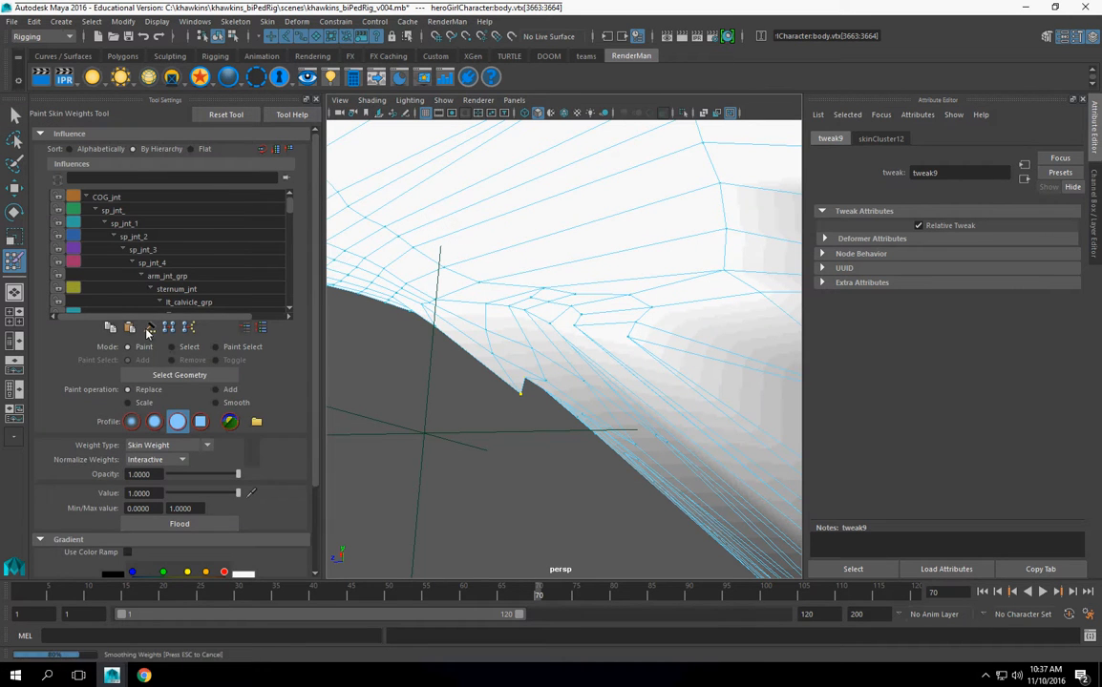
{"action": "left_click_drag", "start_coordinate": [578, 374], "coordinate": [750, 373], "text": "alt"}
{"action": "right_click_drag", "start_coordinate": [757, 381], "coordinate": [580, 411], "text": "alt"}
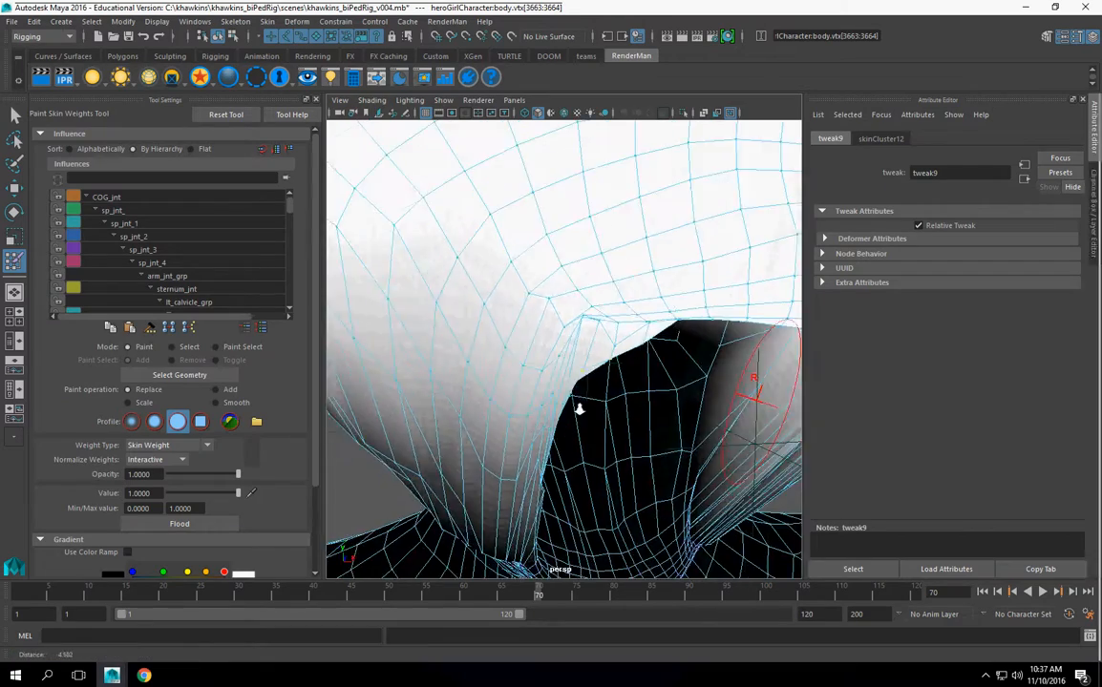
Step: Examine the ROM_jnt weighting around the mouth and cheeks from the front and side, closing the tool settings for a larger view
{"action": "left_click_drag", "start_coordinate": [589, 378], "coordinate": [617, 433], "text": "alt"}
{"action": "middle_click_drag", "start_coordinate": [616, 433], "coordinate": [607, 320], "text": "alt"}
{"action": "left_click_drag", "start_coordinate": [606, 320], "coordinate": [484, 298], "text": "alt"}
{"action": "right_click_drag", "start_coordinate": [484, 298], "coordinate": [656, 299], "text": "alt"}
{"action": "middle_click_drag", "start_coordinate": [657, 300], "coordinate": [592, 430], "text": "alt"}
{"action": "left_click_drag", "start_coordinate": [591, 429], "coordinate": [712, 394], "text": "alt"}
{"action": "right_click_drag", "start_coordinate": [711, 394], "coordinate": [592, 401], "text": "alt"}
{"action": "left_click_drag", "start_coordinate": [592, 401], "coordinate": [434, 423], "text": "alt"}
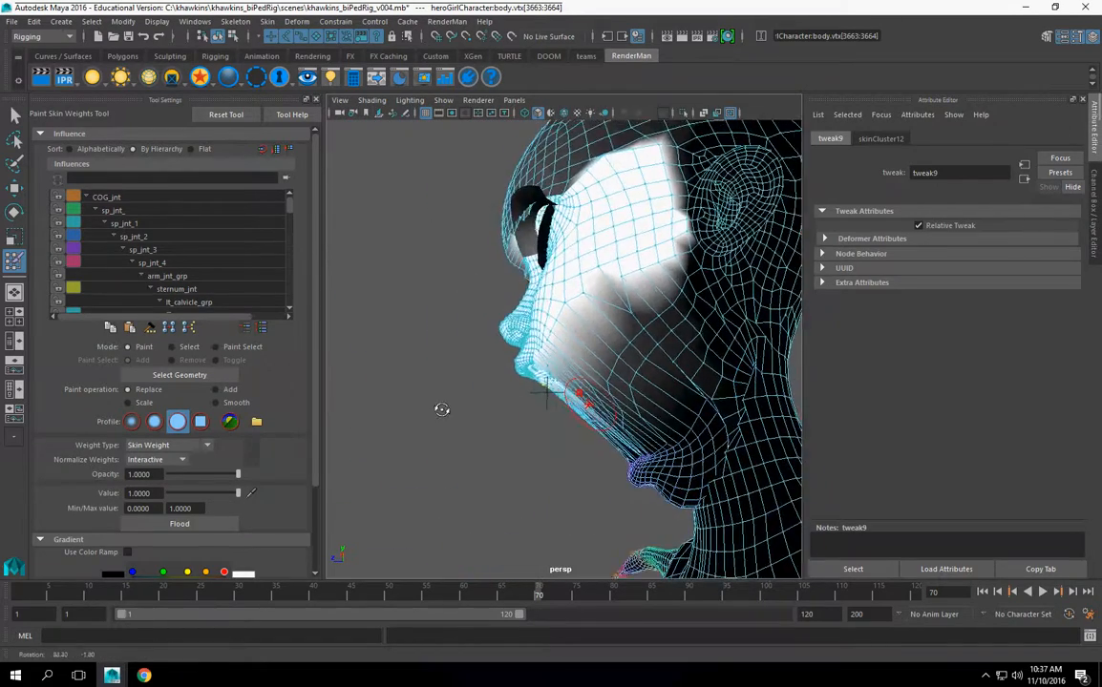
{"action": "left_click_drag", "start_coordinate": [606, 418], "coordinate": [823, 413], "text": "alt"}
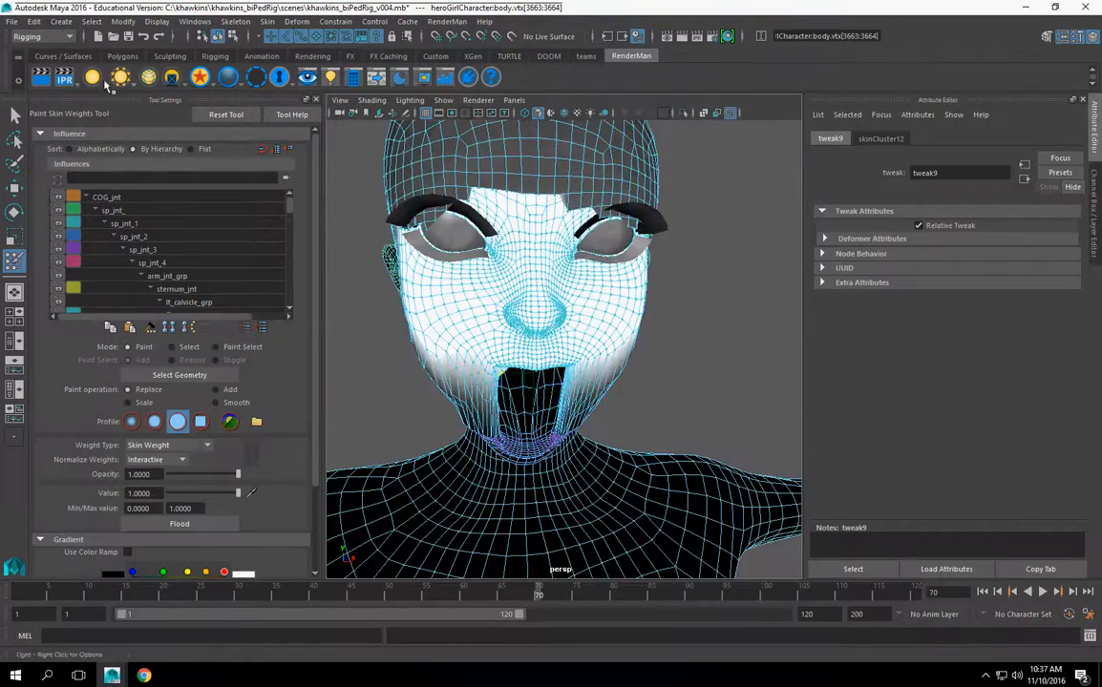
{"action": "left_click", "coordinate": [317, 100]}
{"action": "scroll", "coordinate": [413, 238], "scroll_direction": "up", "scroll_amount": 3}
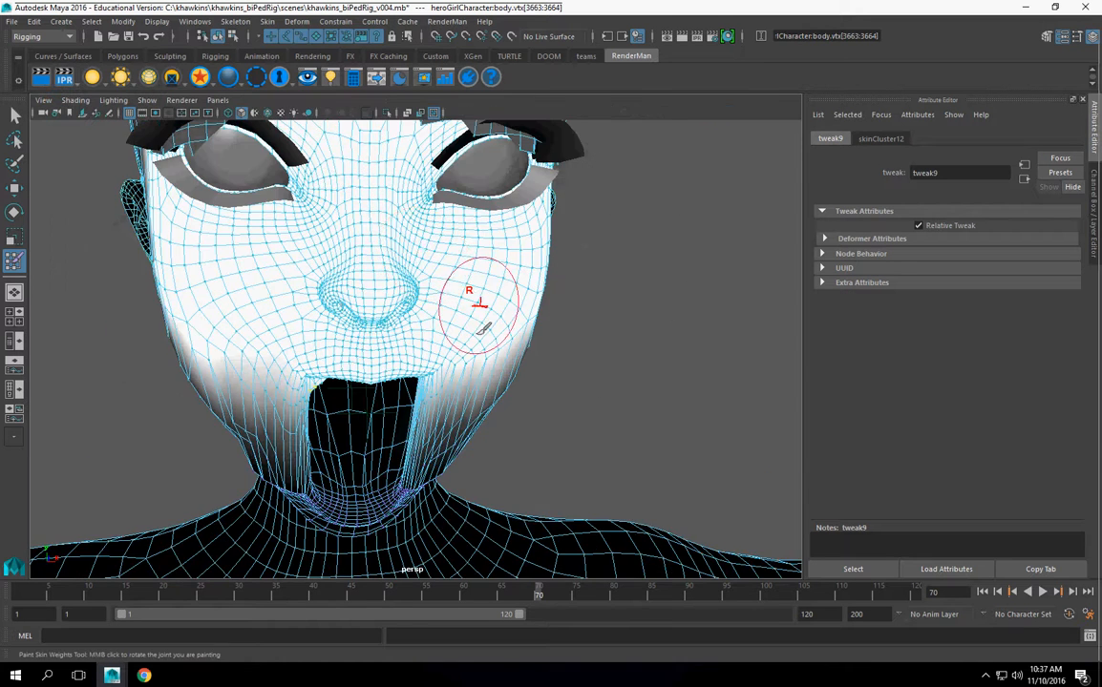
{"action": "left_click_drag", "start_coordinate": [414, 237], "coordinate": [482, 320], "text": "alt"}
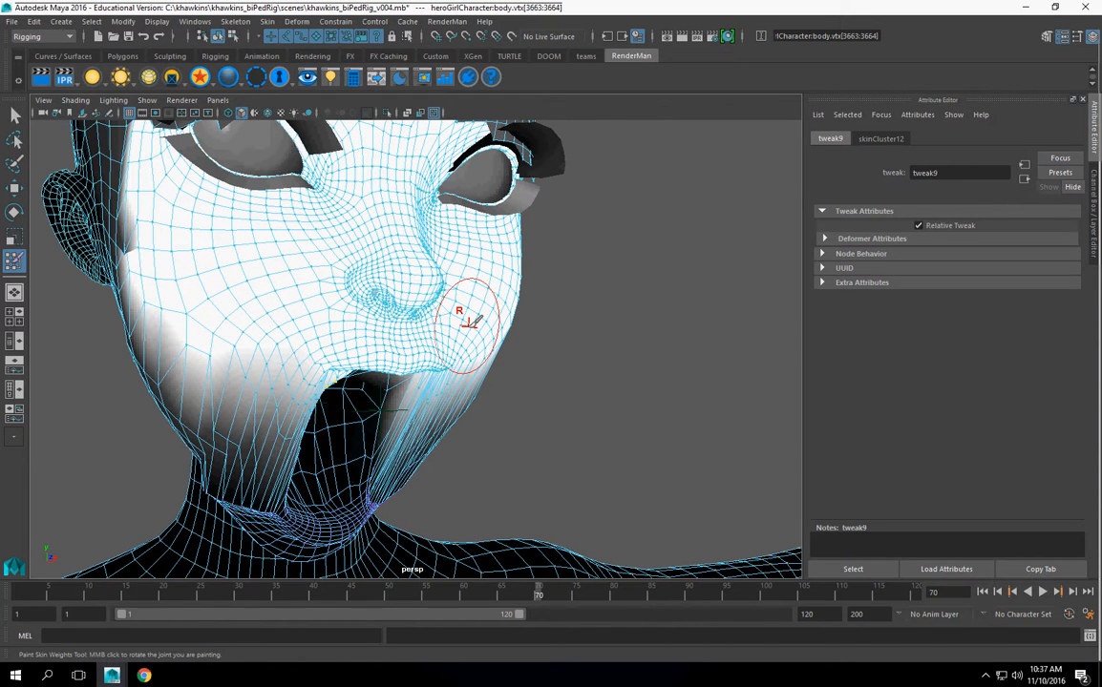